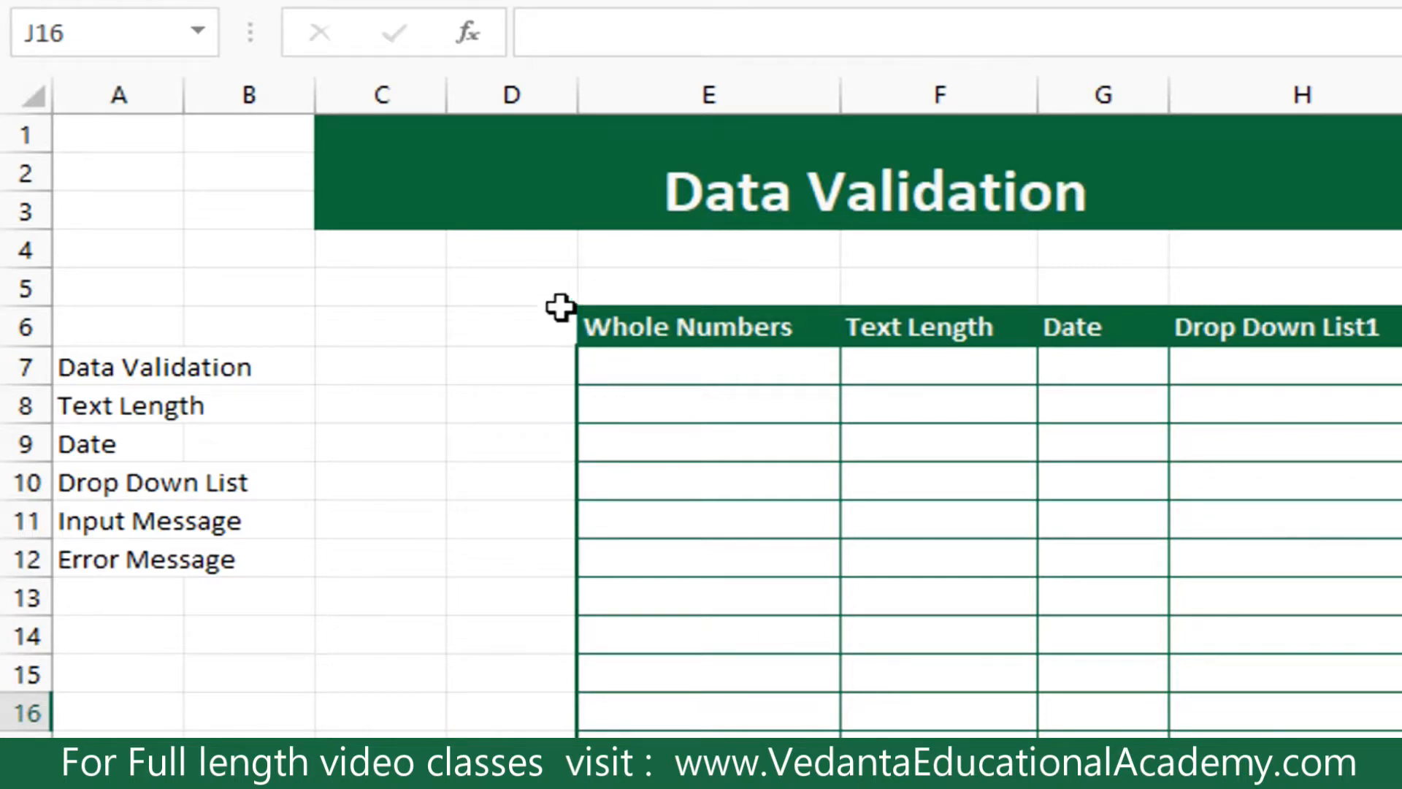
Enter the sample entries 124, text, a formula beginning =a1+a, and TRUE down column K from K14 to K17.
{"action": "left_click_drag", "start_coordinate": [589, 337], "coordinate": [804, 463]}
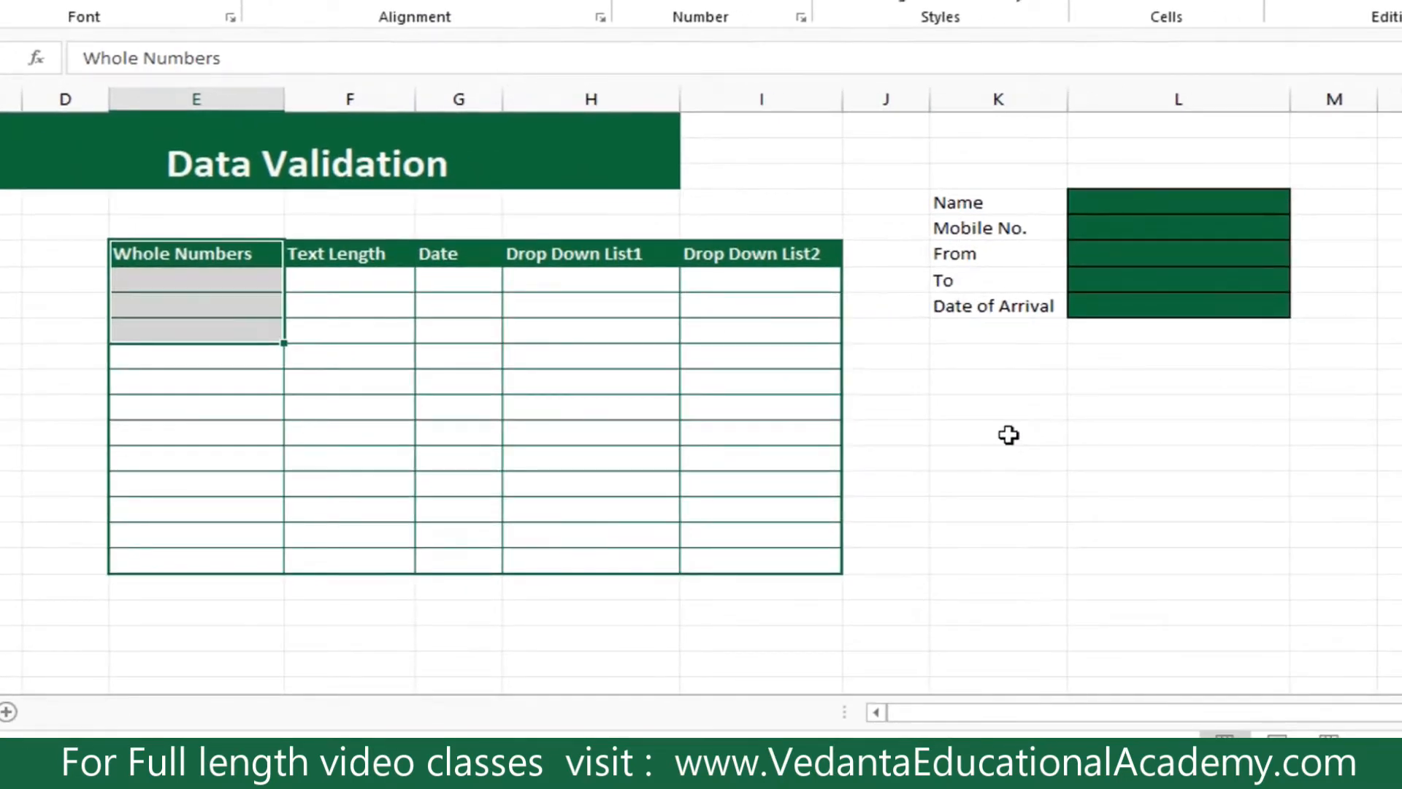
{"action": "left_click", "coordinate": [1001, 448]}
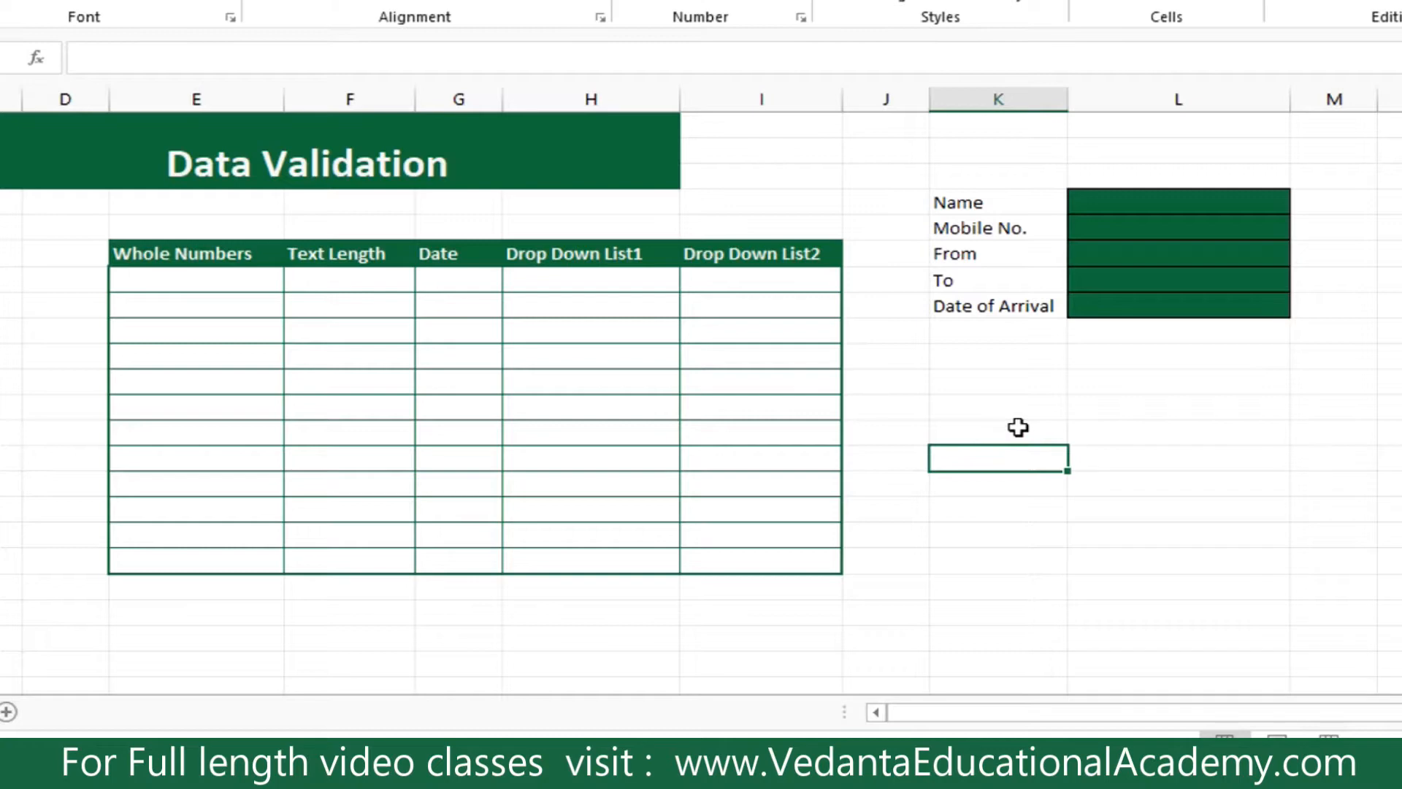
{"action": "type", "text": "124"}
{"action": "key", "text": "Return"}
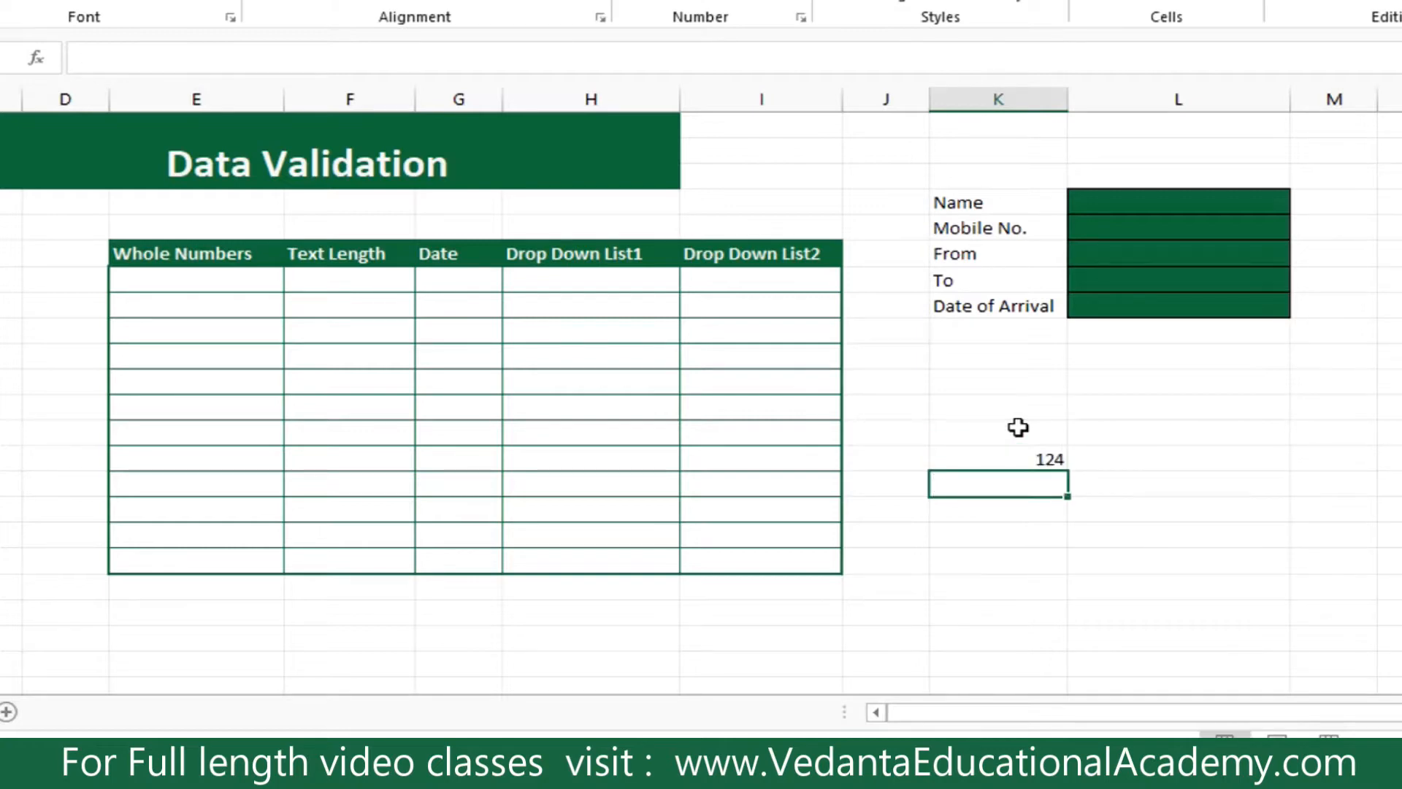
{"action": "type", "text": "text"}
{"action": "key", "text": "Return"}
{"action": "type", "text": "=a1+"}
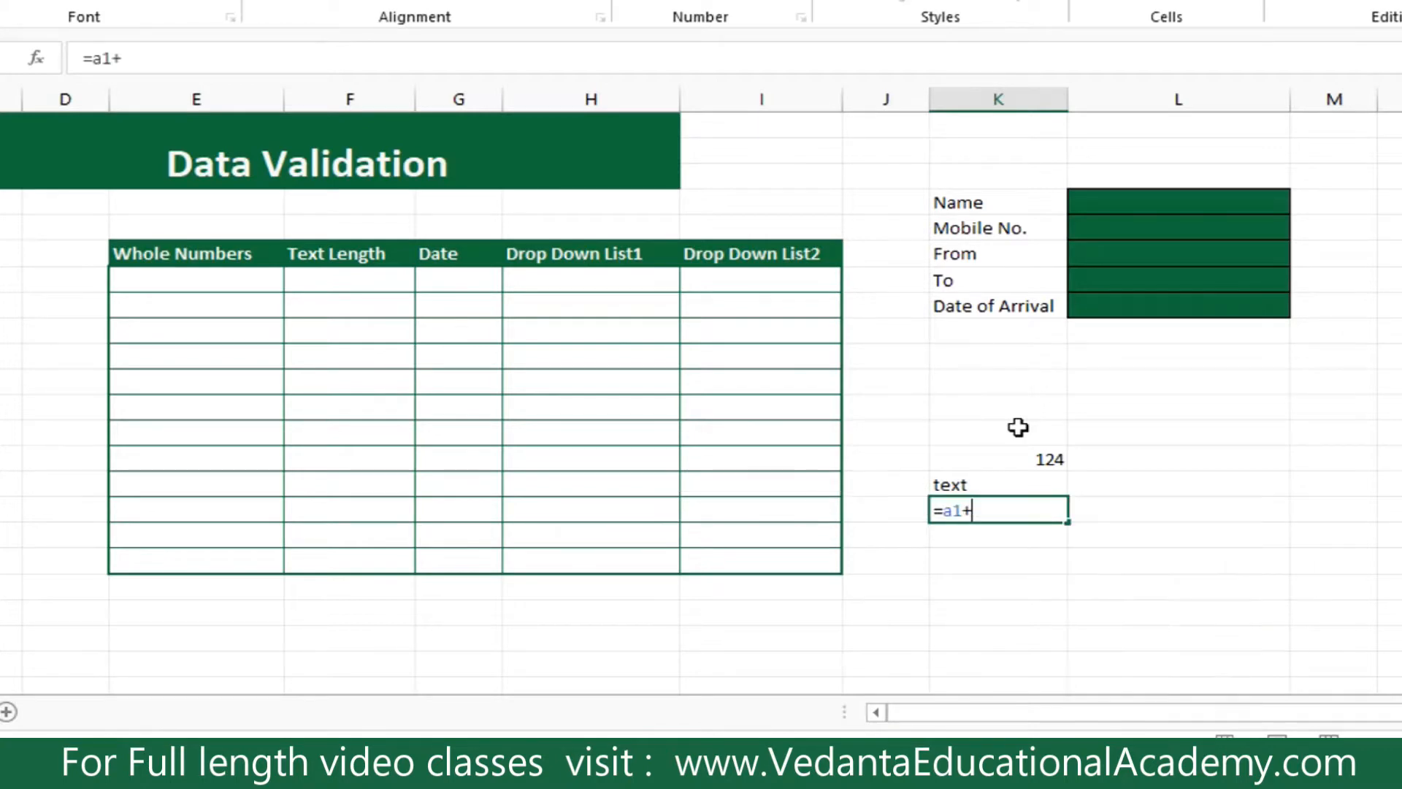
{"action": "type", "text": "a"}
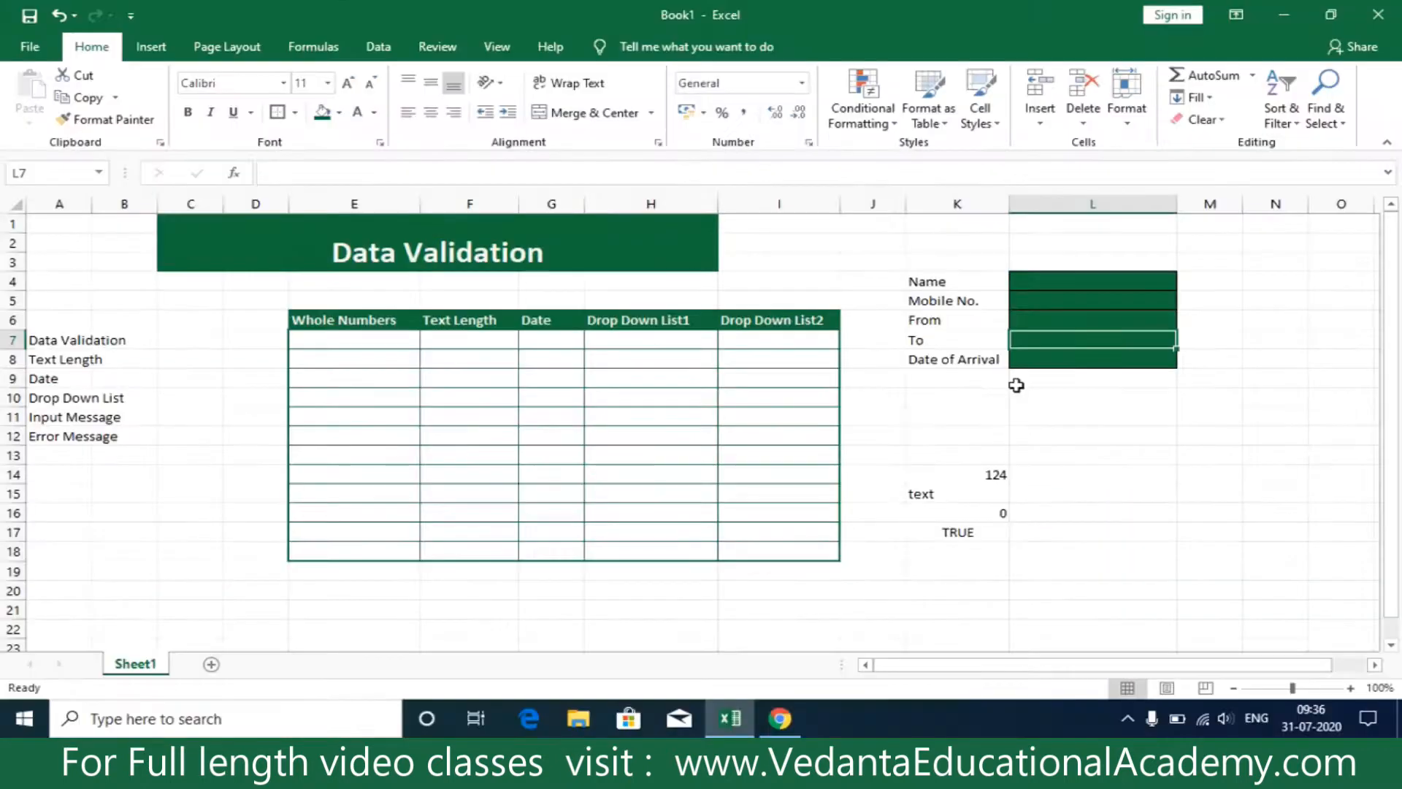
Enter 1, 10, 19, 11, 25, 16 and 18 down the Whole Numbers column starting at E7.
{"action": "left_click", "coordinate": [365, 343]}
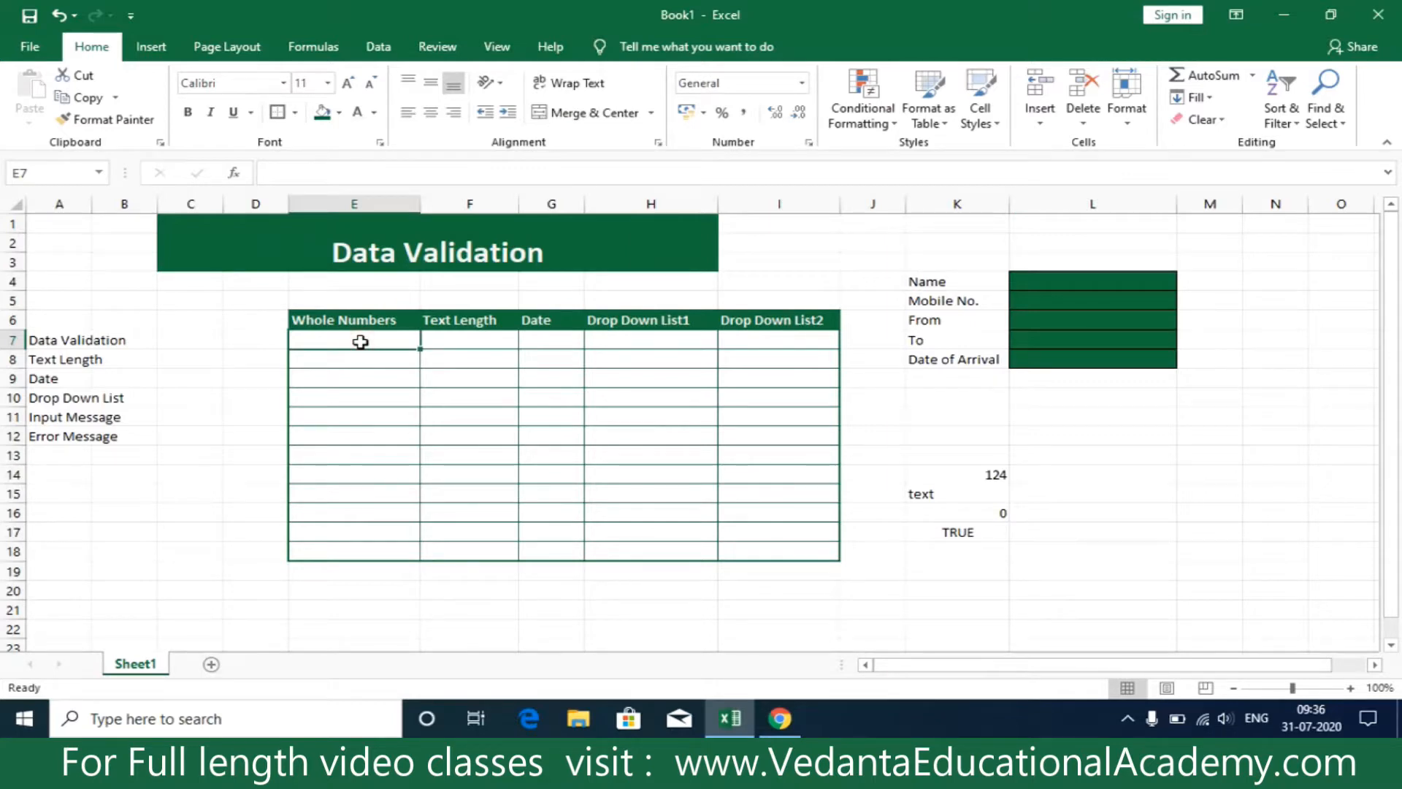
{"action": "type", "text": "1"}
{"action": "key", "text": "Return"}
{"action": "type", "text": "10"}
{"action": "key", "text": "Return"}
{"action": "type", "text": "19"}
{"action": "key", "text": "Return"}
{"action": "type", "text": "11"}
{"action": "key", "text": "Return"}
{"action": "type", "text": "25"}
{"action": "key", "text": "Return"}
{"action": "type", "text": "16"}
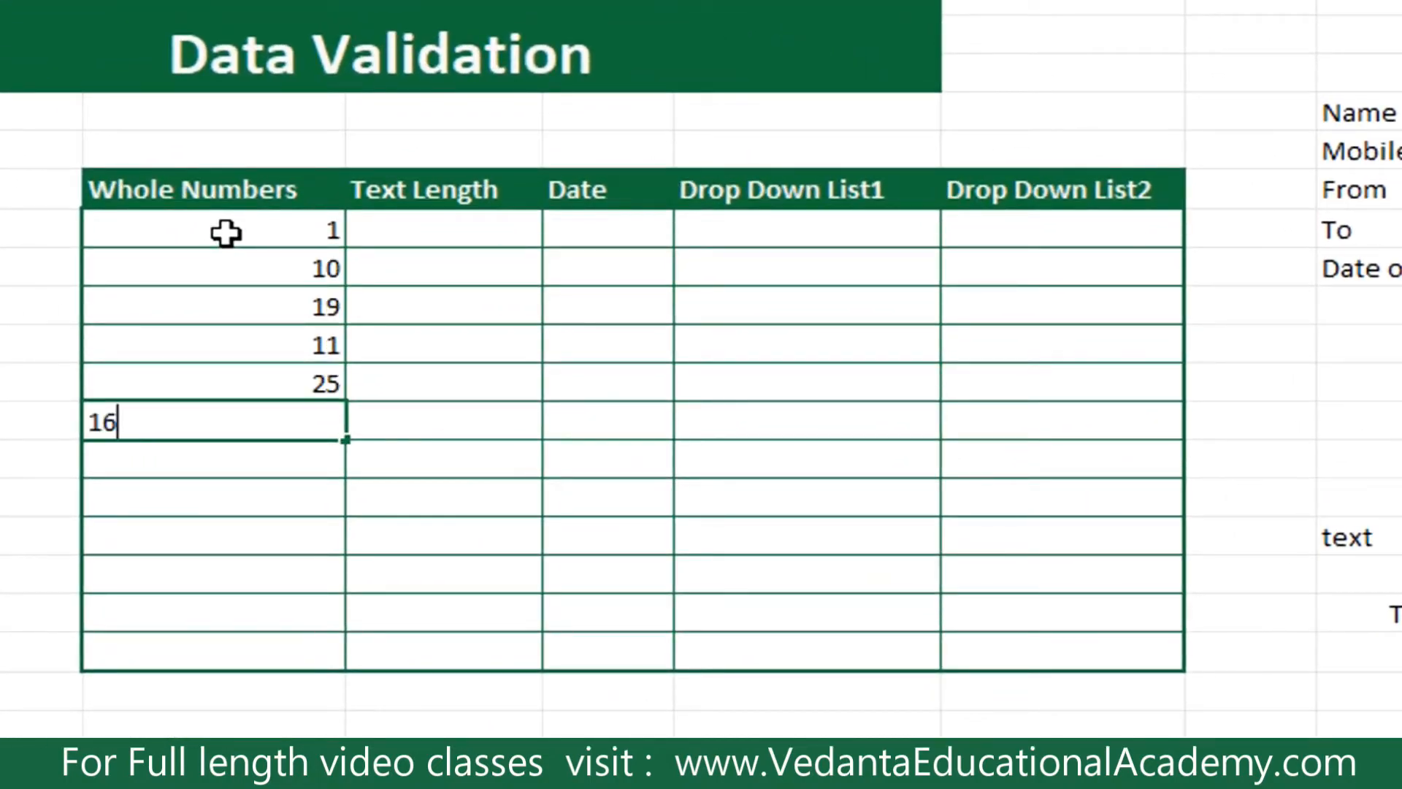
{"action": "key", "text": "Return"}
{"action": "type", "text": "18"}
{"action": "key", "text": "Return"}
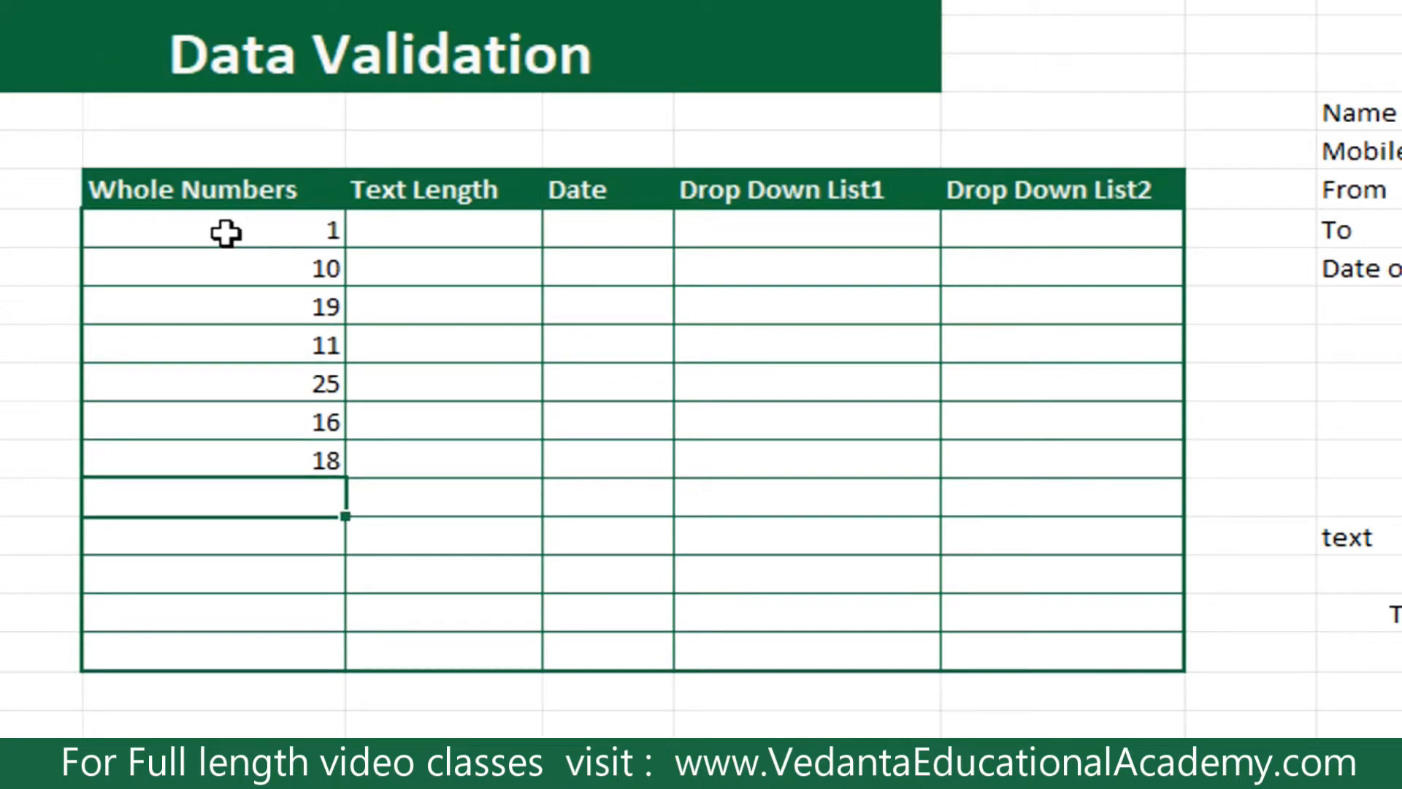
Clear the trial numbers from the Whole Numbers column.
{"action": "left_click_drag", "start_coordinate": [225, 232], "coordinate": [226, 532]}
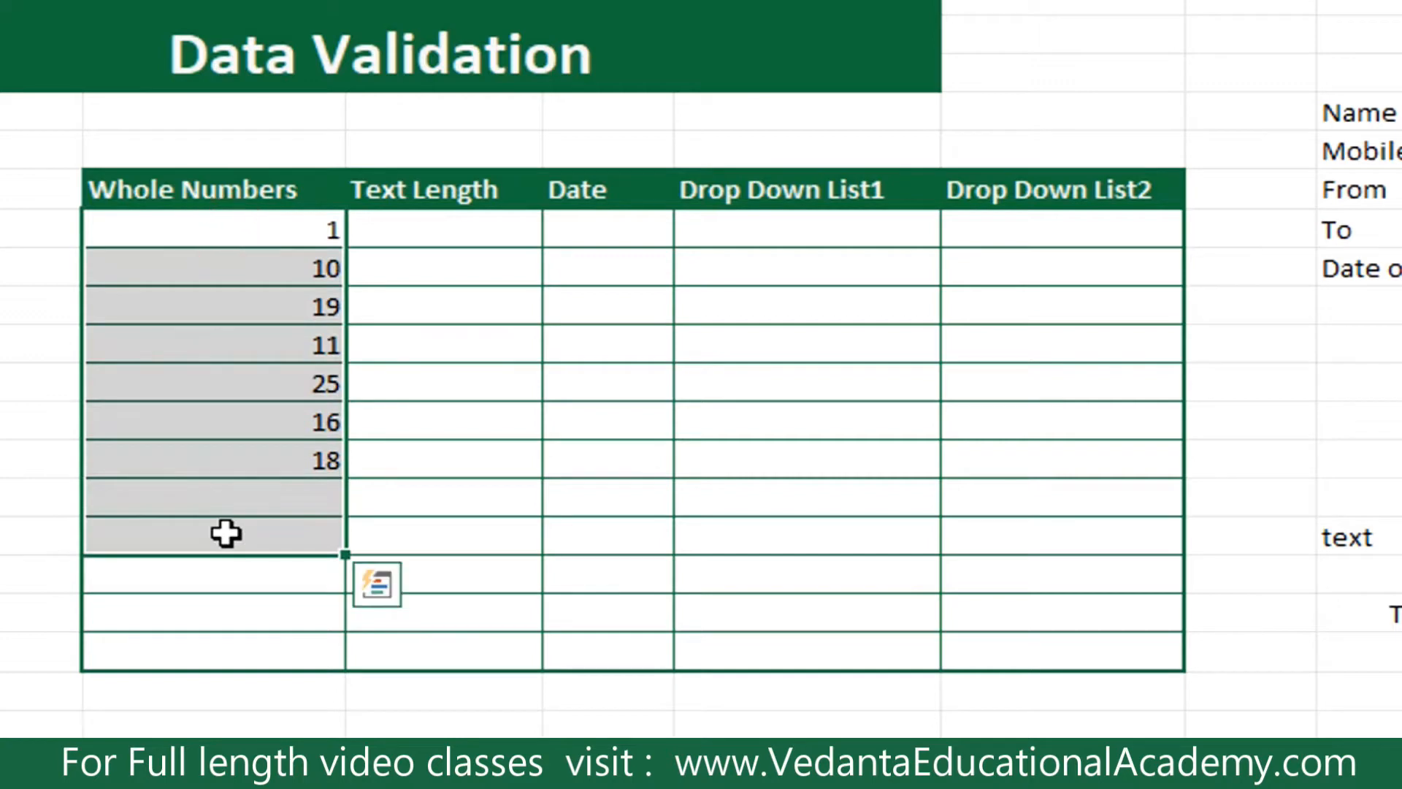
{"action": "key", "text": "Delete"}
{"action": "left_click", "coordinate": [206, 223]}
Start a data validation rule for the Whole Numbers cells E7:E18 that allows only whole numbers.
{"action": "left_click_drag", "start_coordinate": [202, 233], "coordinate": [259, 656]}
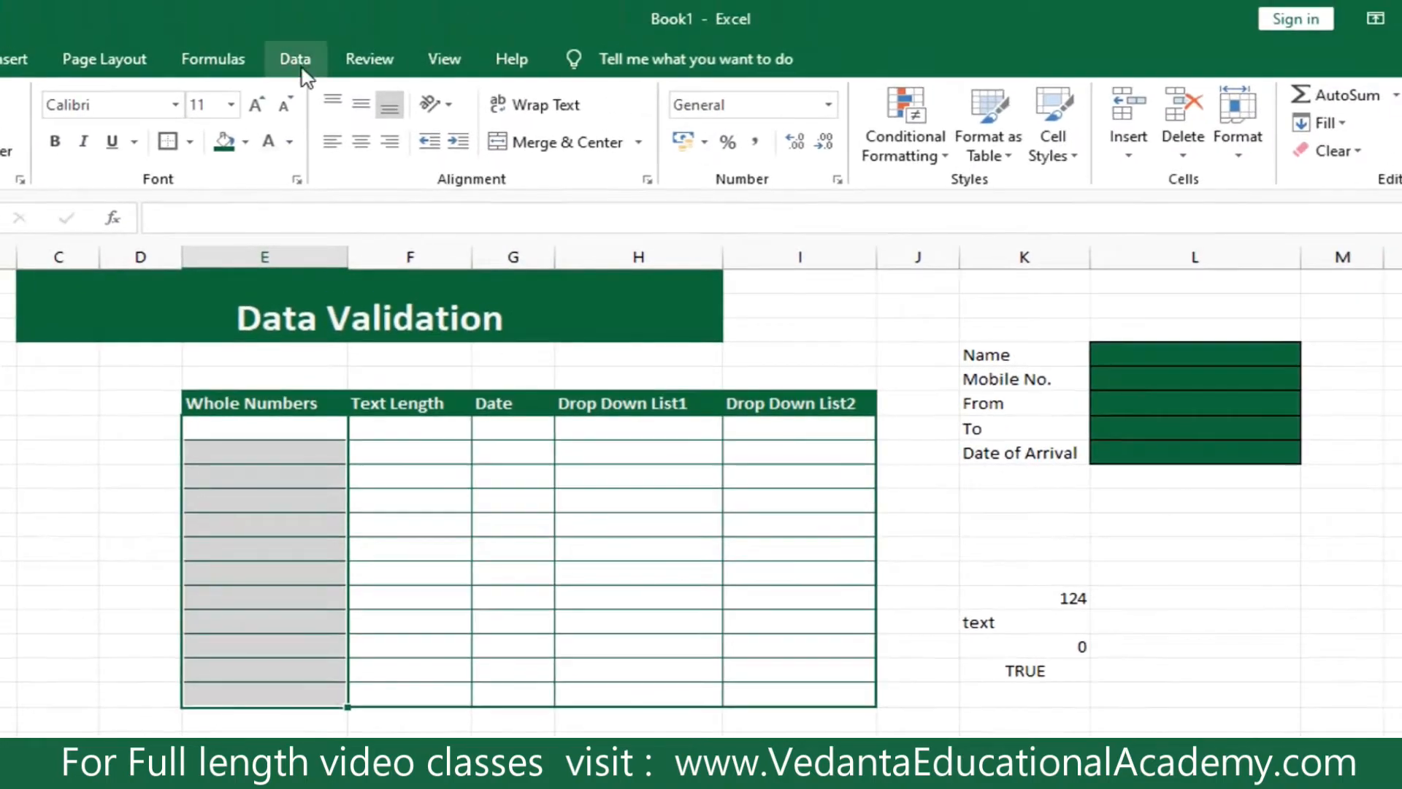
{"action": "left_click", "coordinate": [295, 59]}
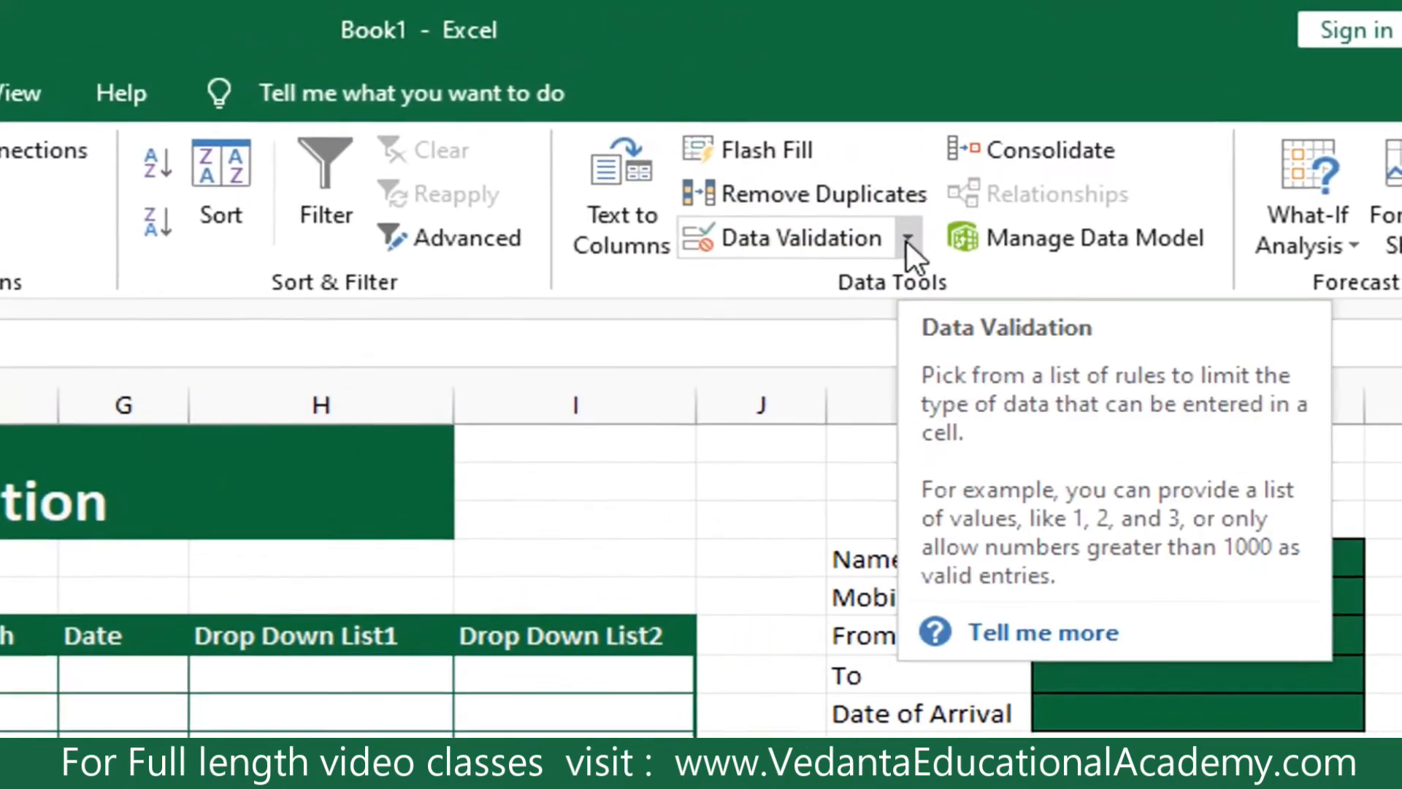
{"action": "left_click", "coordinate": [1011, 151]}
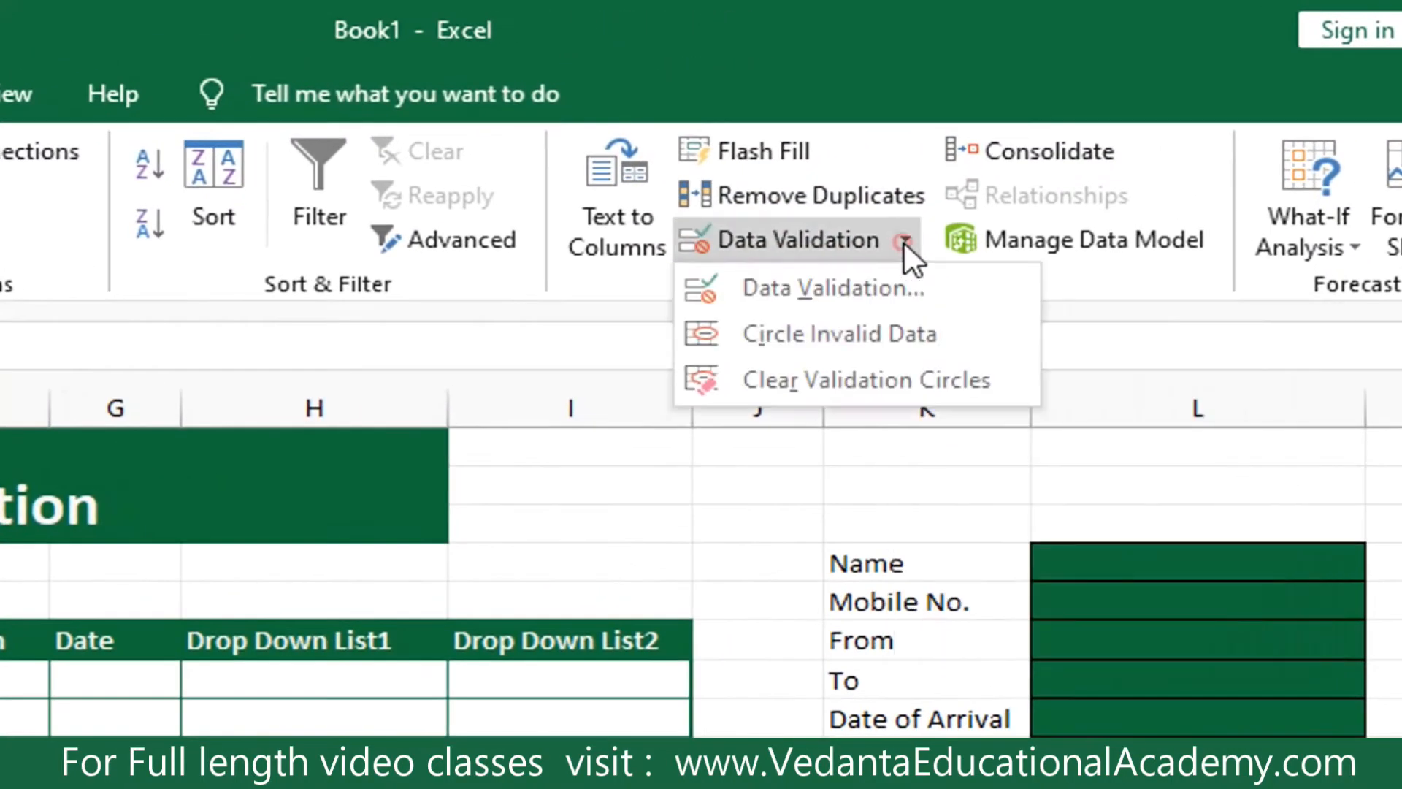
{"action": "left_click", "coordinate": [867, 285]}
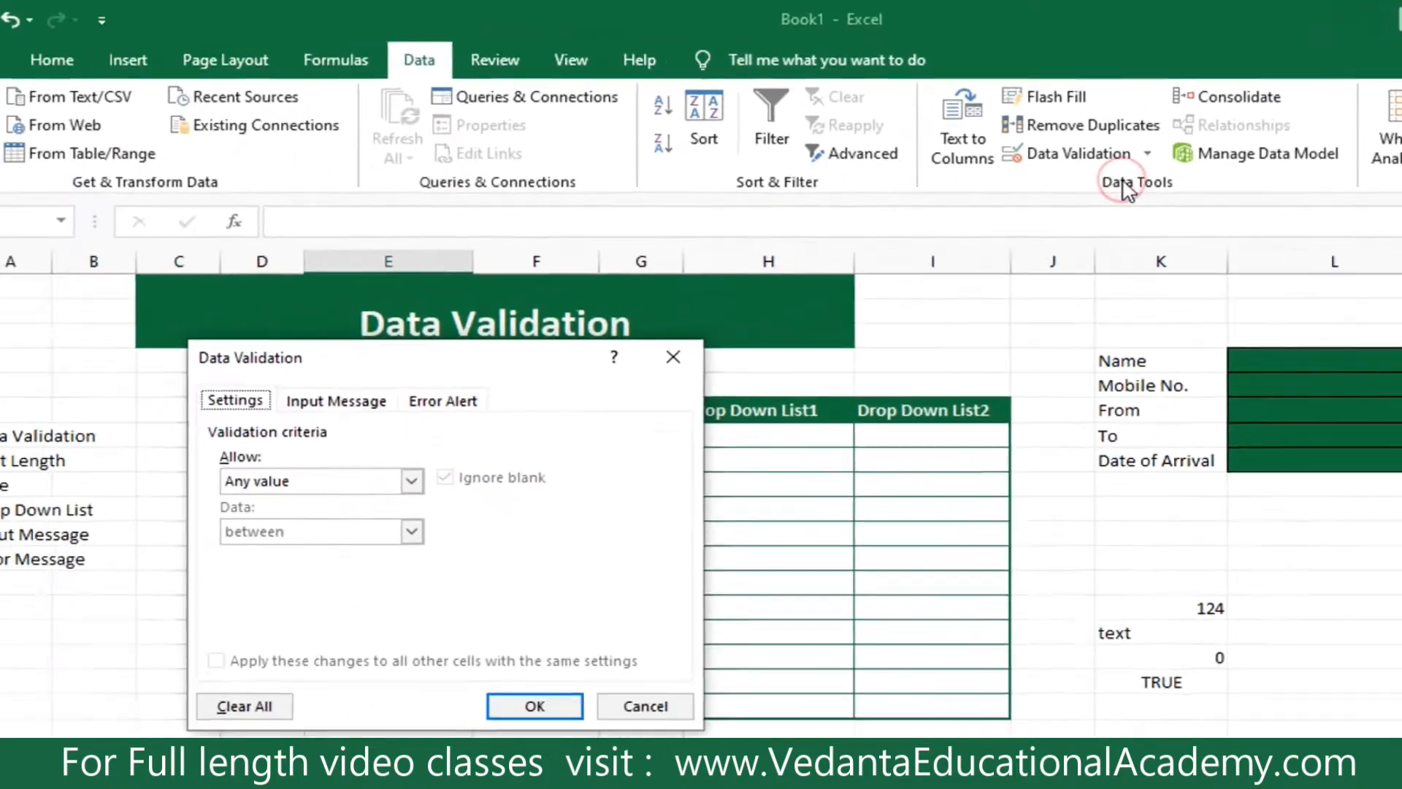
{"action": "left_click_drag", "start_coordinate": [499, 353], "coordinate": [923, 358]}
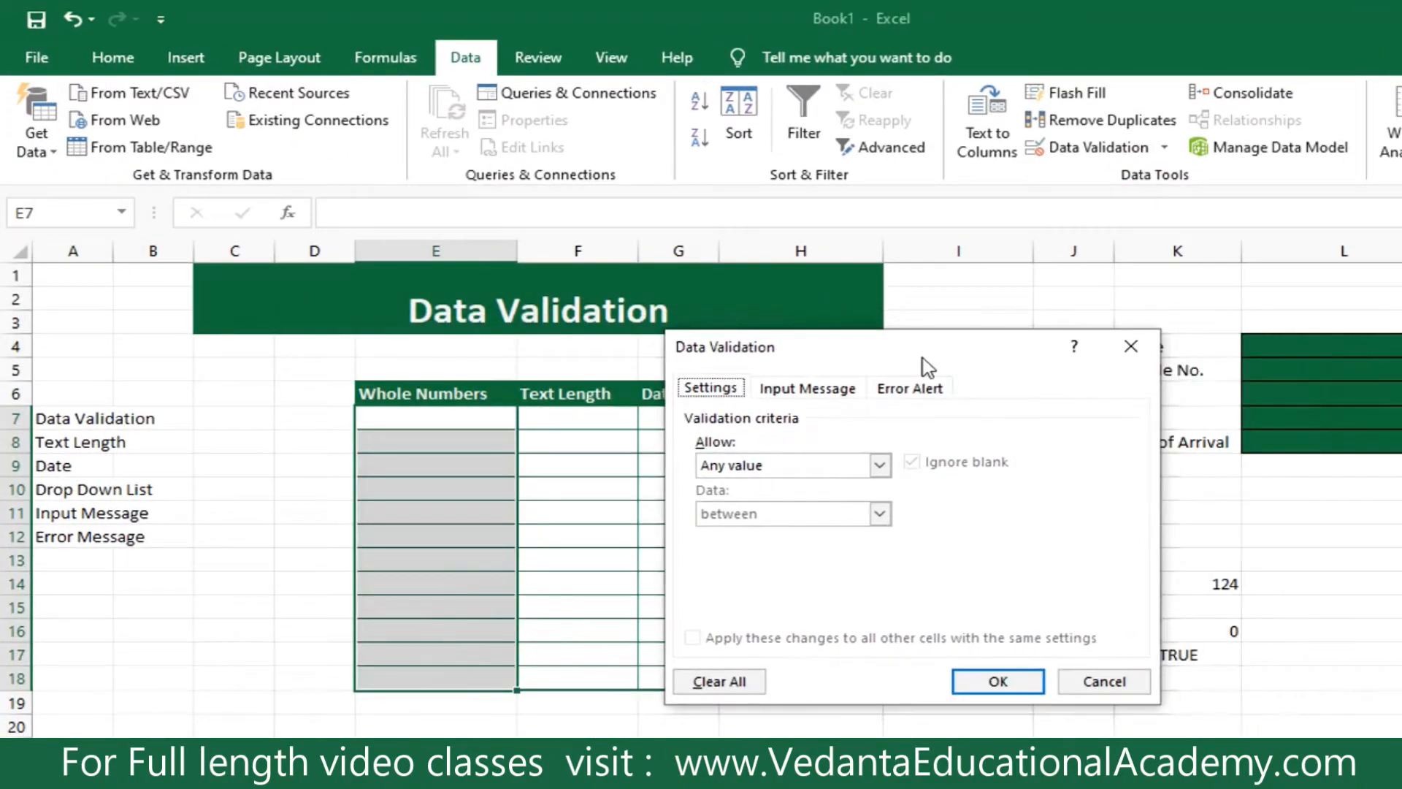
{"action": "left_click", "coordinate": [879, 464]}
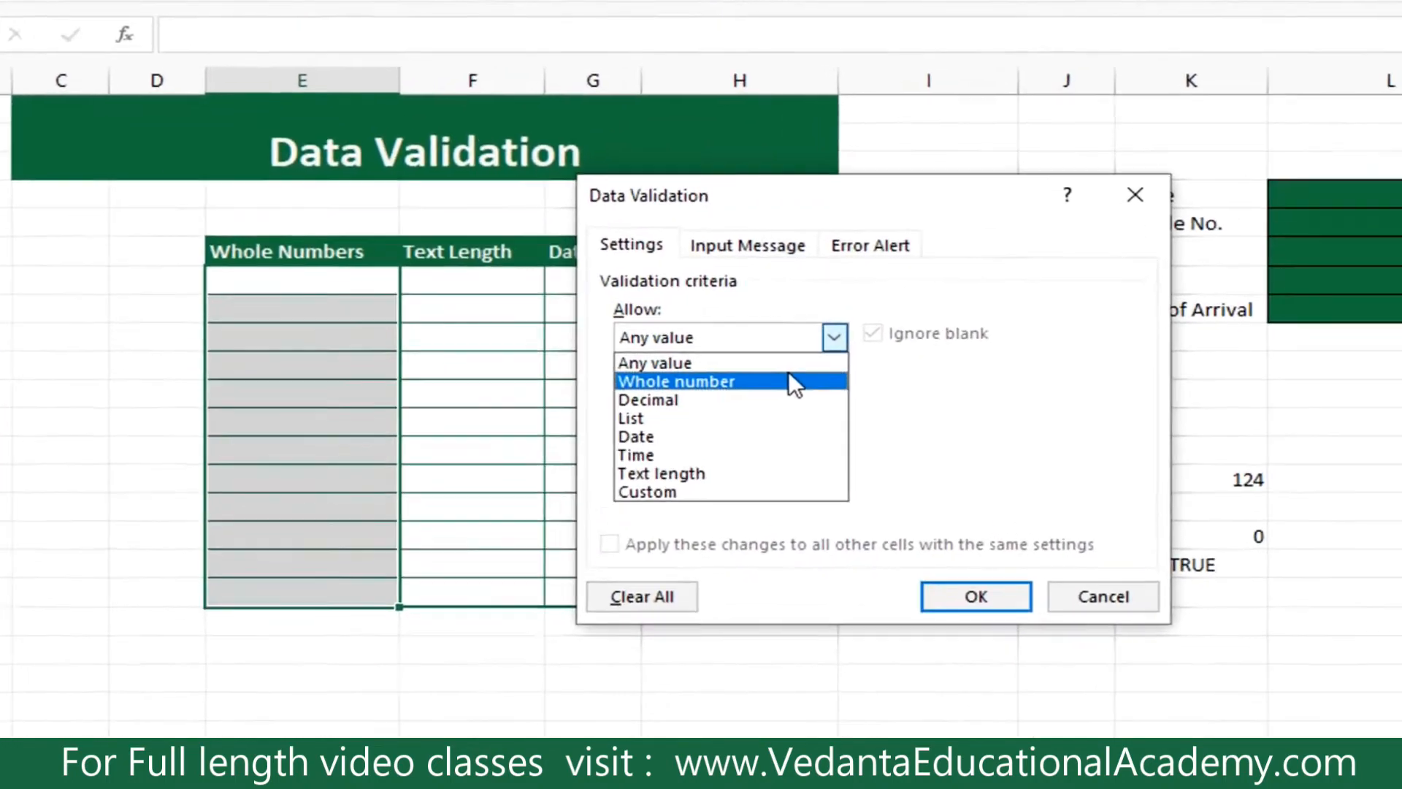
{"action": "left_click", "coordinate": [788, 379]}
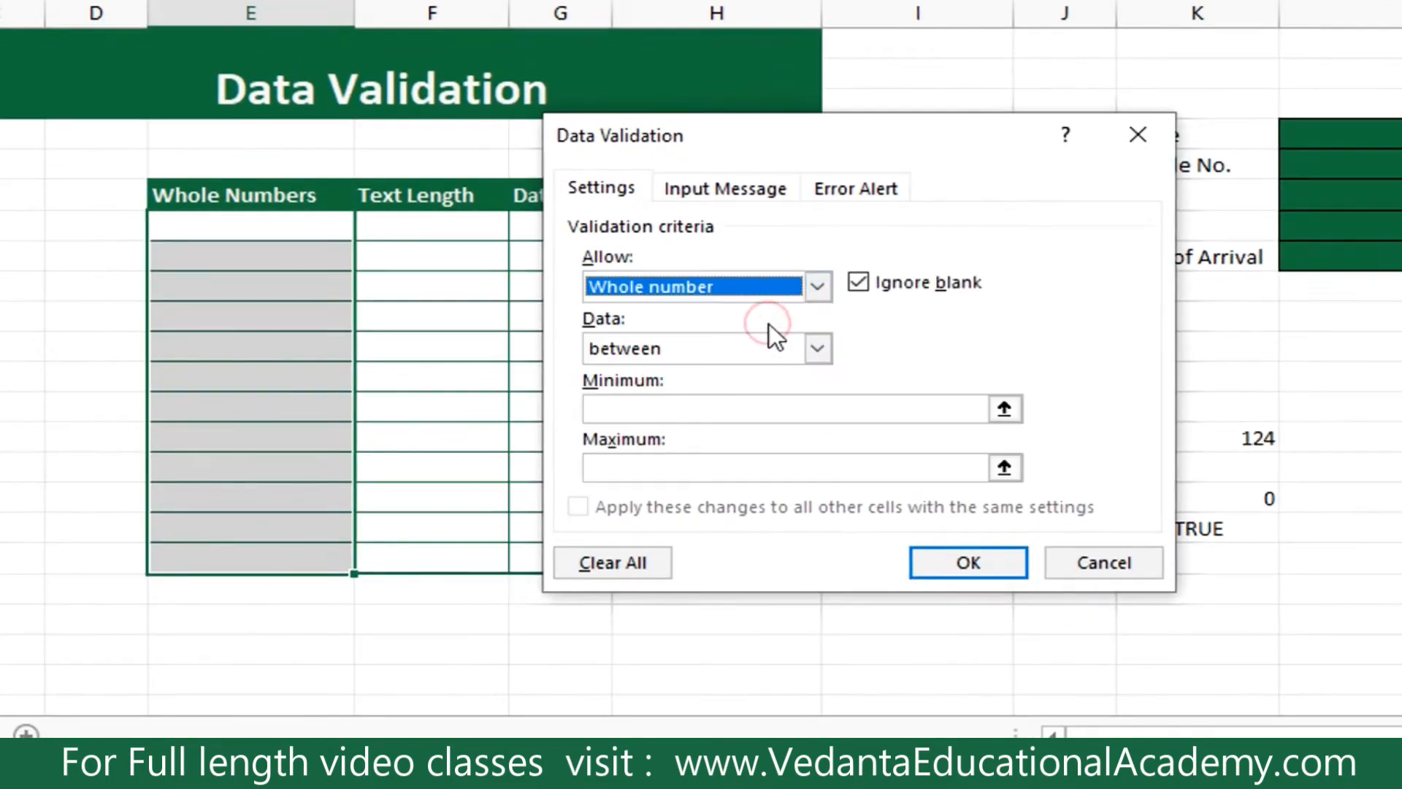
Limit the whole number rule to values between 10 and 100 and apply it.
{"action": "left_click", "coordinate": [718, 410]}
{"action": "type", "text": "10"}
{"action": "left_click", "coordinate": [630, 470]}
{"action": "type", "text": "100"}
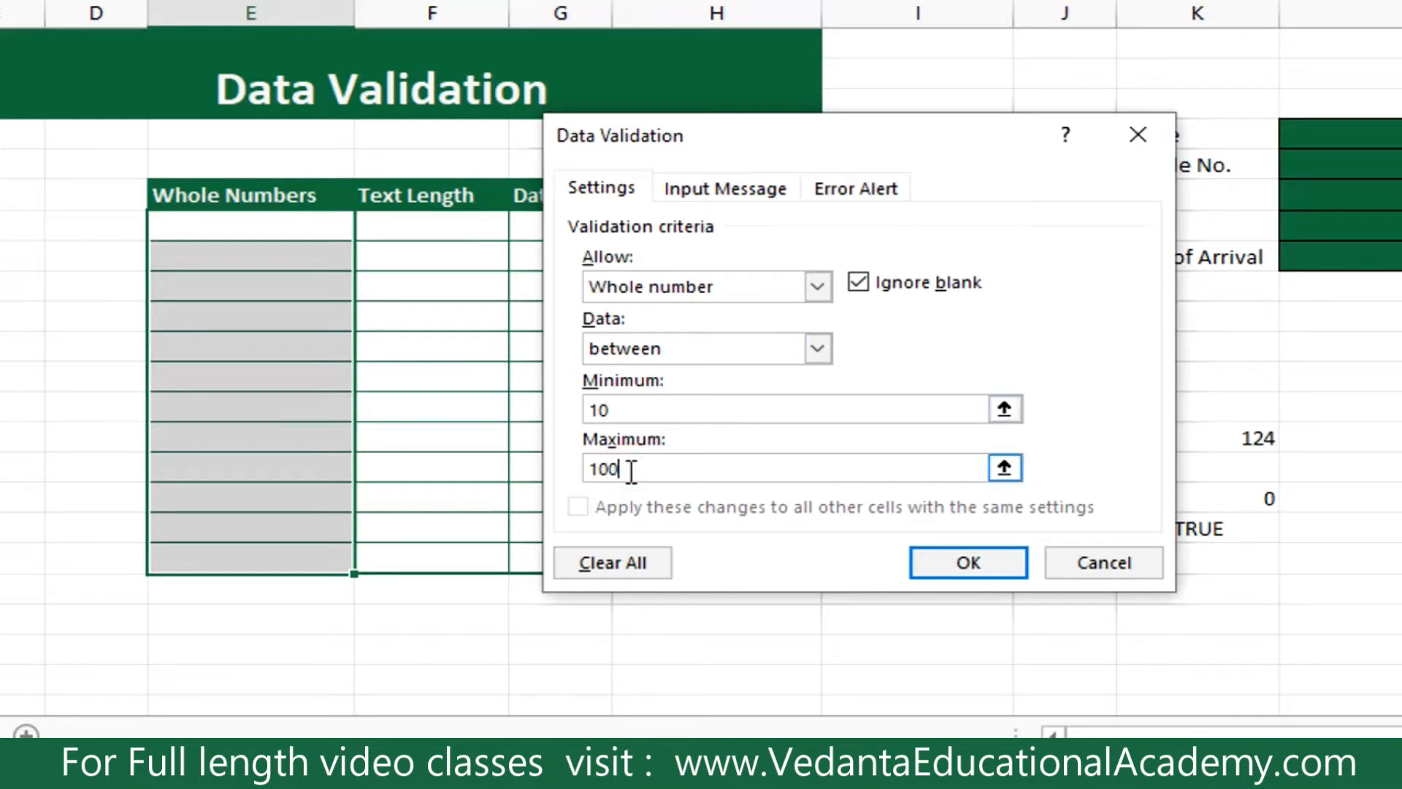
{"action": "left_click", "coordinate": [971, 564]}
{"action": "left_click", "coordinate": [47, 278]}
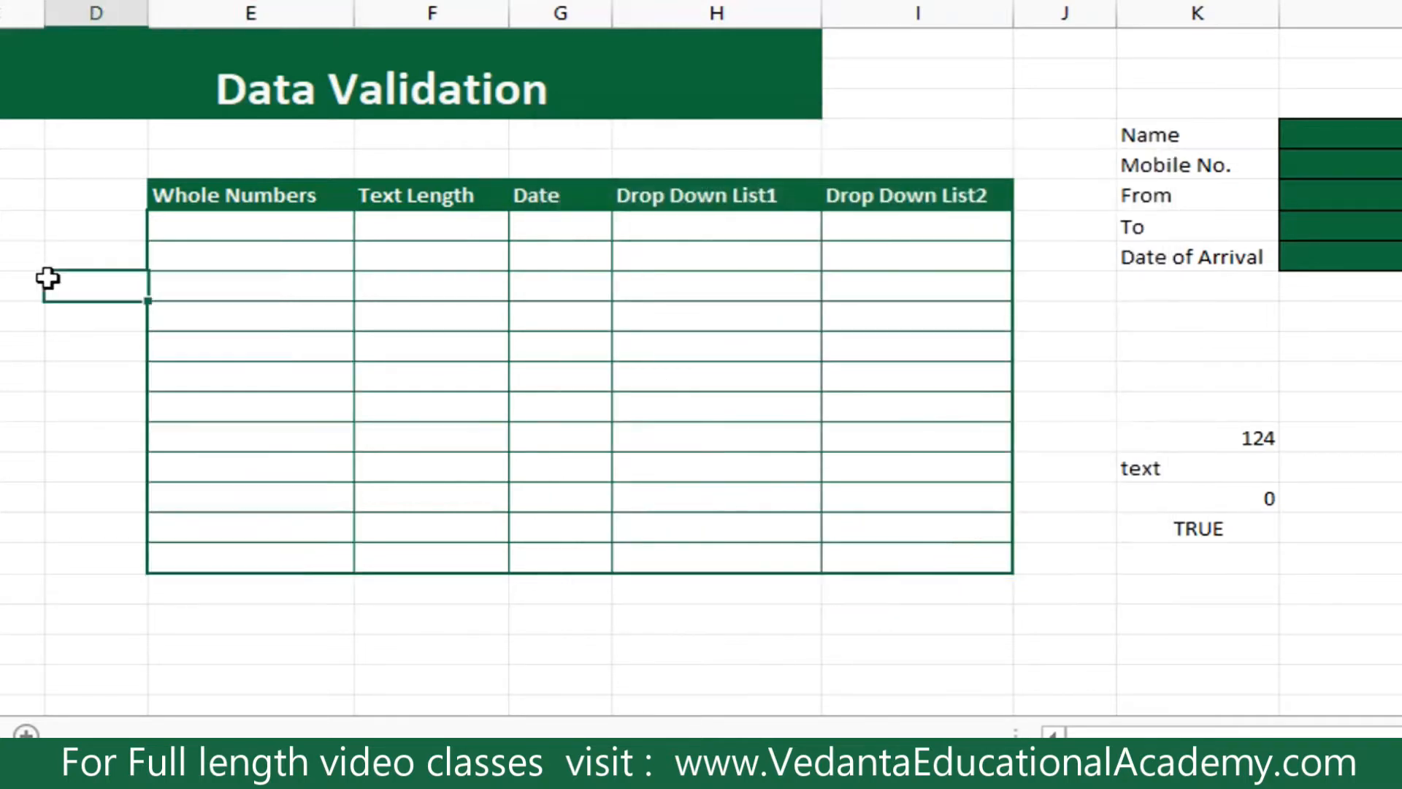
Enter 11, 15, 25 and 12 in the Whole Numbers column from E7 to E10.
{"action": "left_click", "coordinate": [199, 234]}
{"action": "type", "text": "11"}
{"action": "key", "text": "Return"}
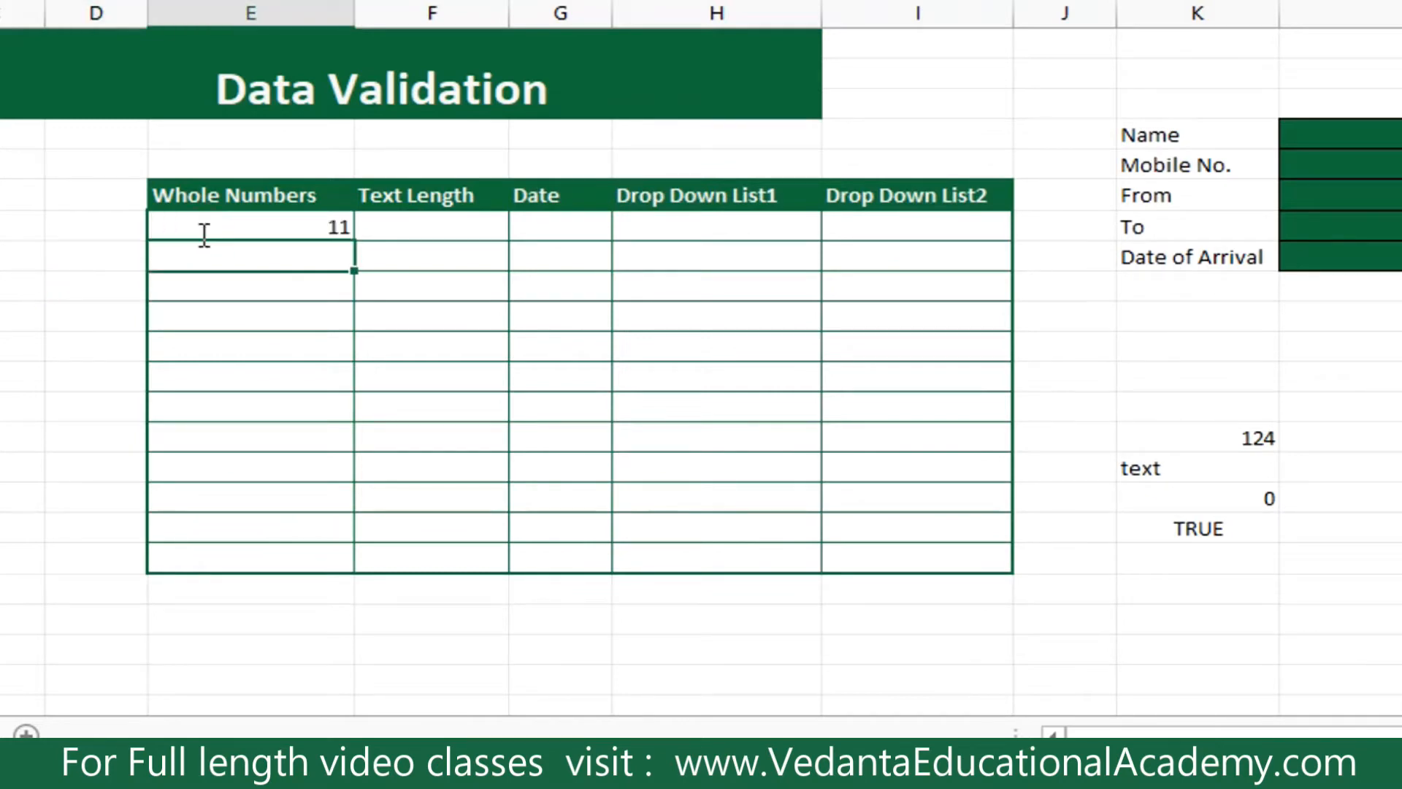
{"action": "type", "text": "15"}
{"action": "key", "text": "Return"}
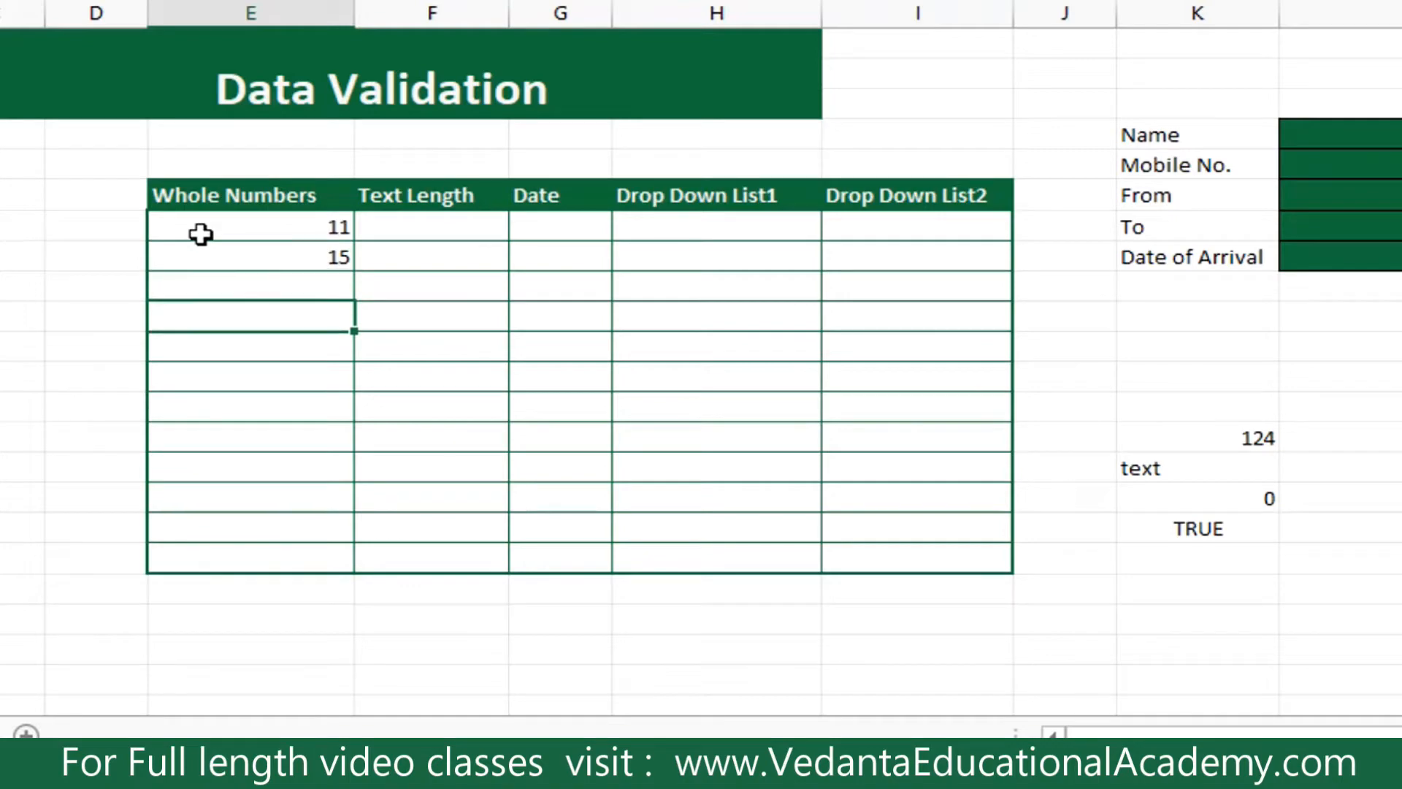
{"action": "type", "text": "25"}
{"action": "key", "text": "Return"}
{"action": "type", "text": "12"}
{"action": "key", "text": "Return"}
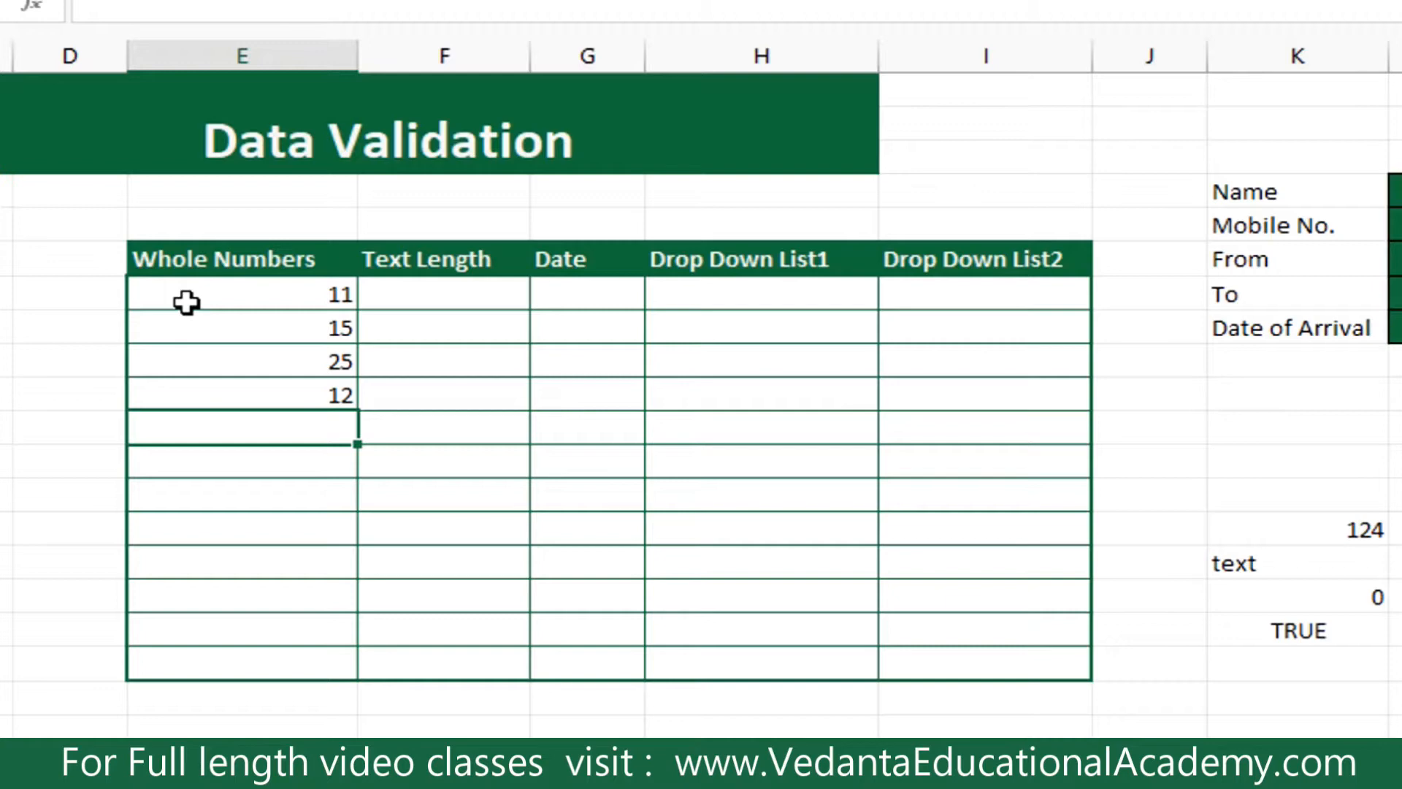
Test the rule's lower limit by trying to enter 9 in cell E11.
{"action": "type", "text": "9"}
{"action": "key", "text": "Return"}
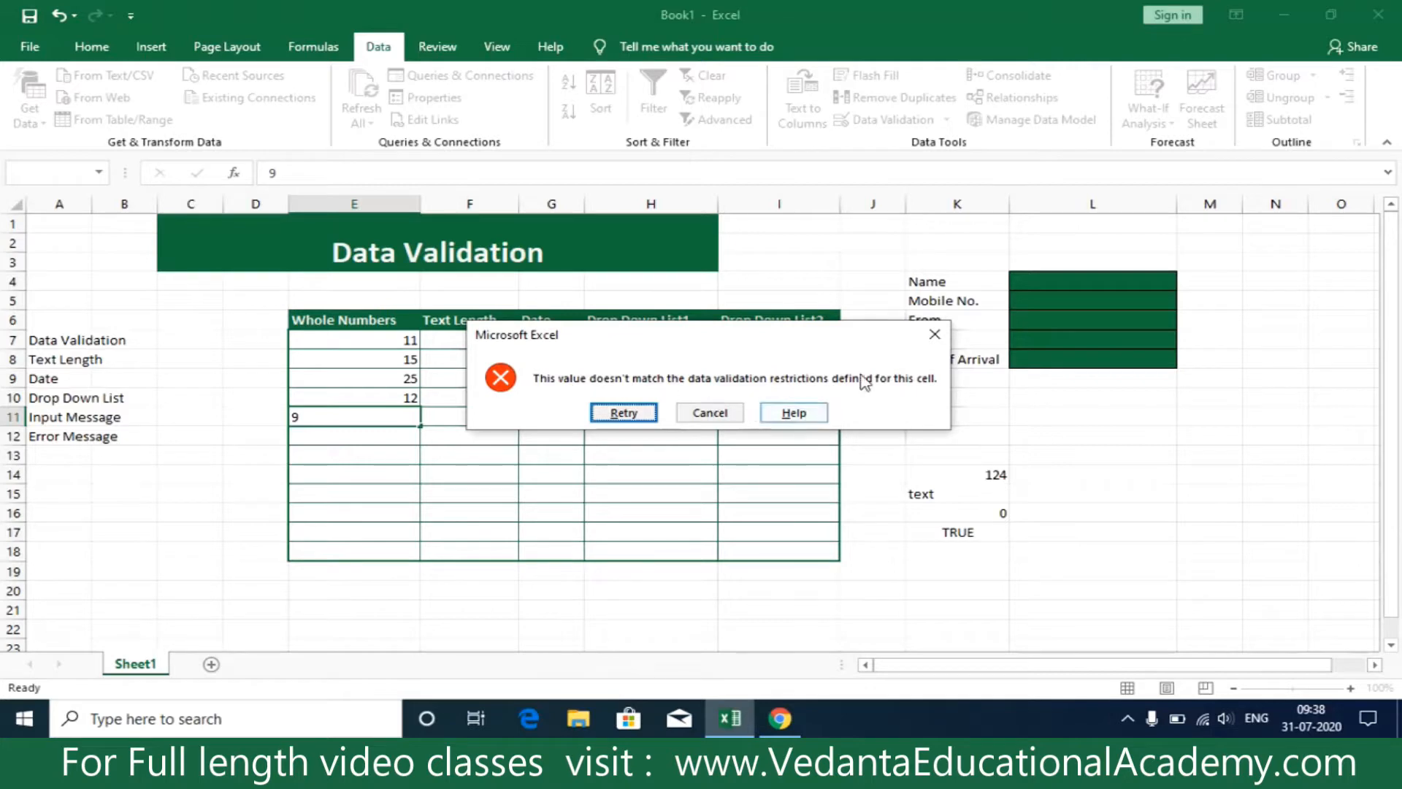
{"action": "left_click", "coordinate": [933, 335]}
Enter 99 in E12 and 100 in E13 of the Whole Numbers column.
{"action": "left_click", "coordinate": [363, 437]}
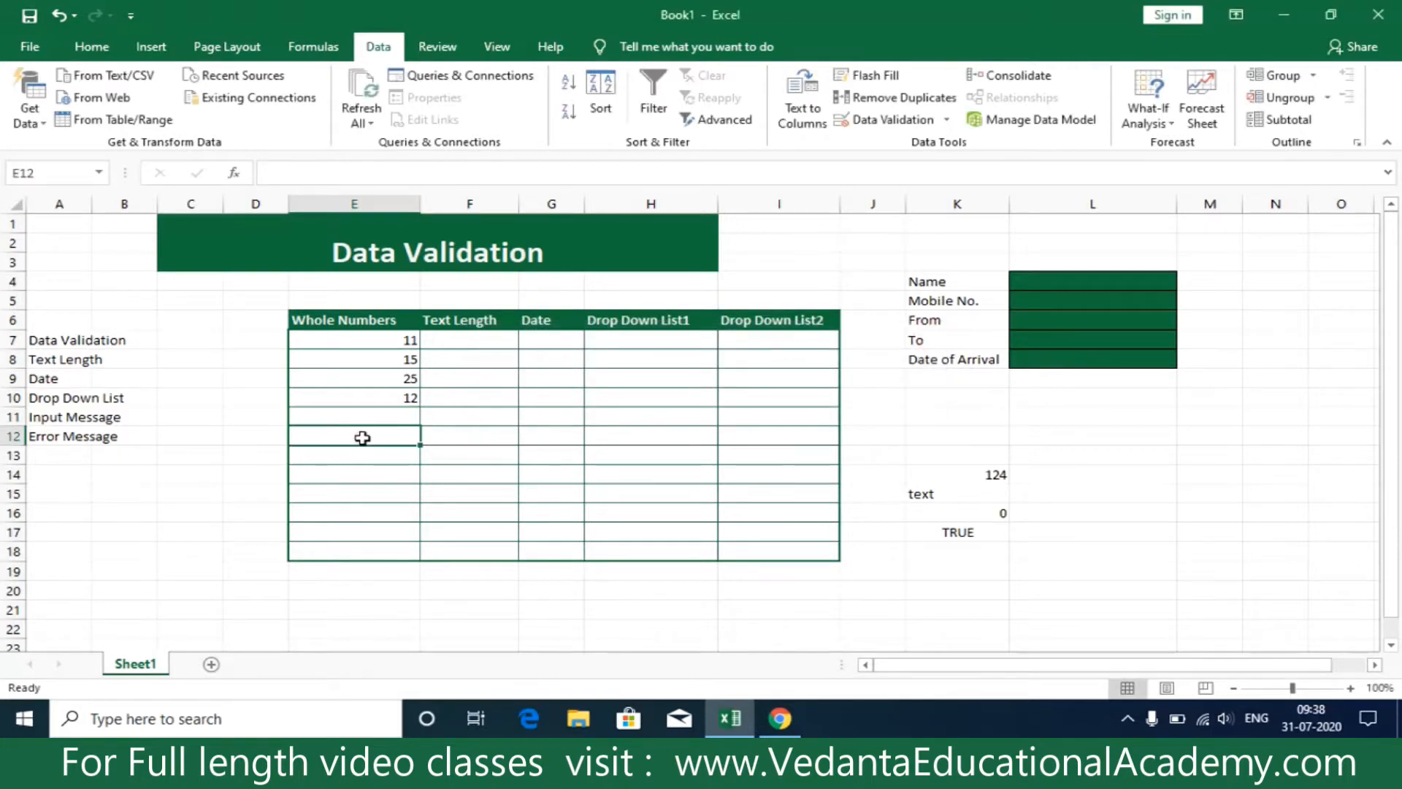
{"action": "type", "text": "99"}
{"action": "key", "text": "Return"}
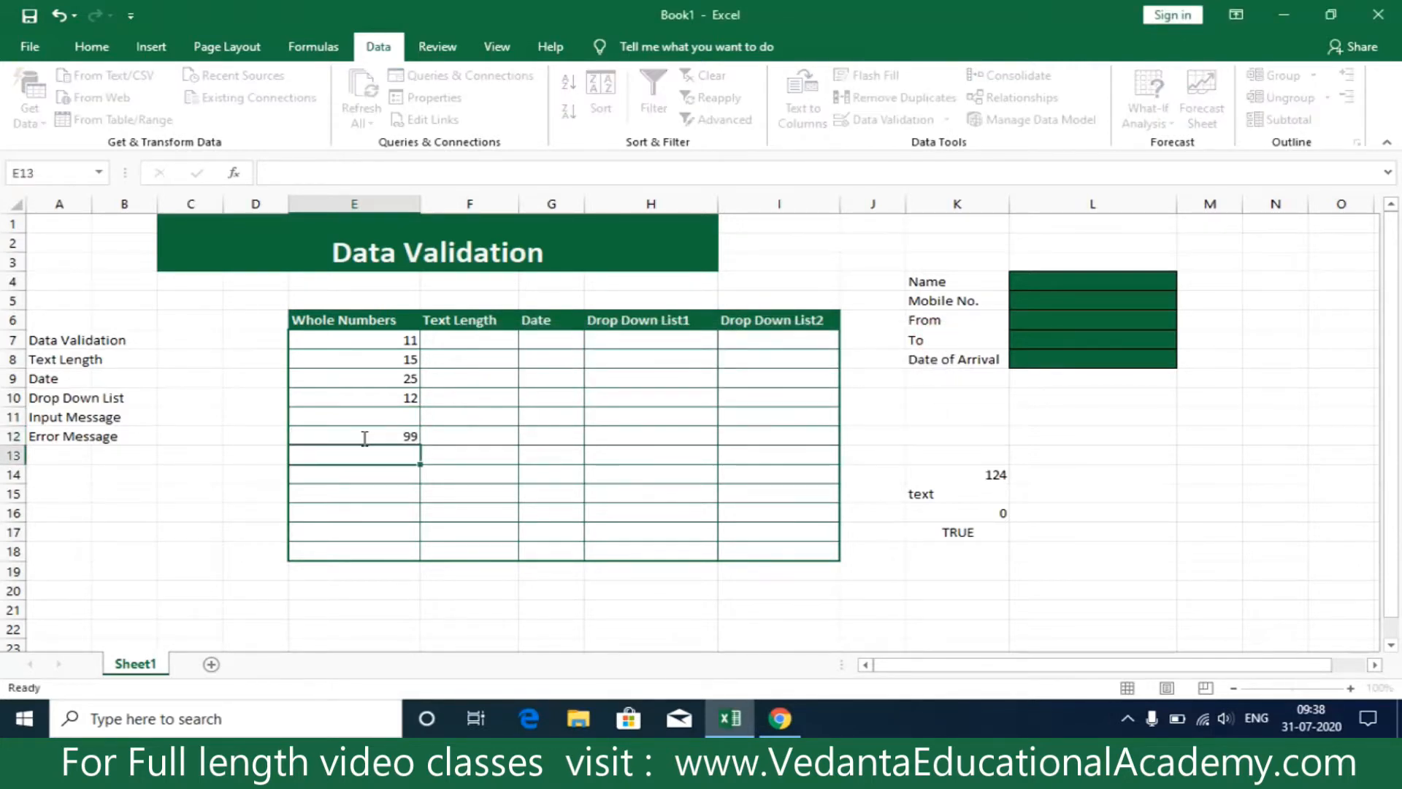
{"action": "type", "text": "100"}
{"action": "key", "text": "Return"}
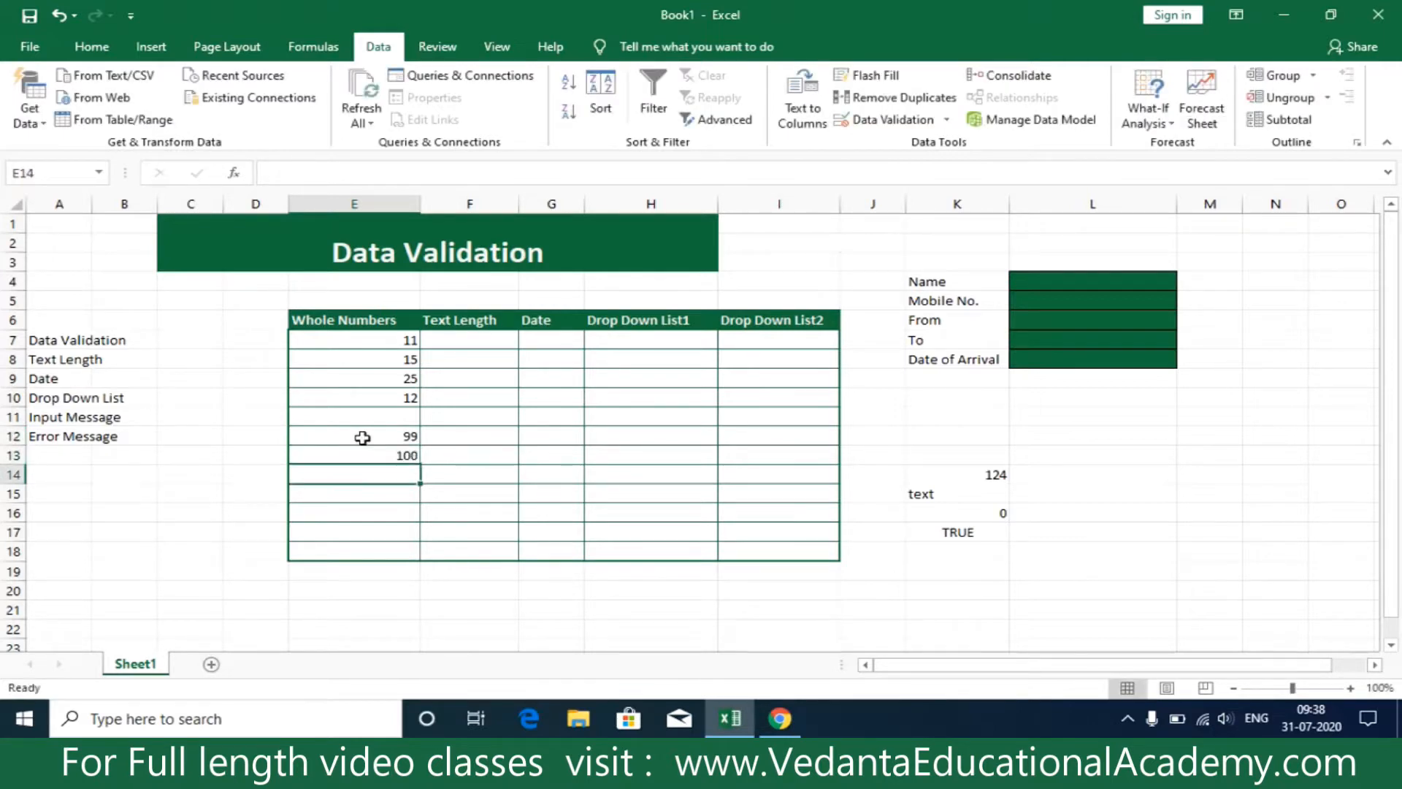
Test the rule's upper limit by trying to enter 101 in cell E14.
{"action": "type", "text": "101"}
{"action": "key", "text": "Return"}
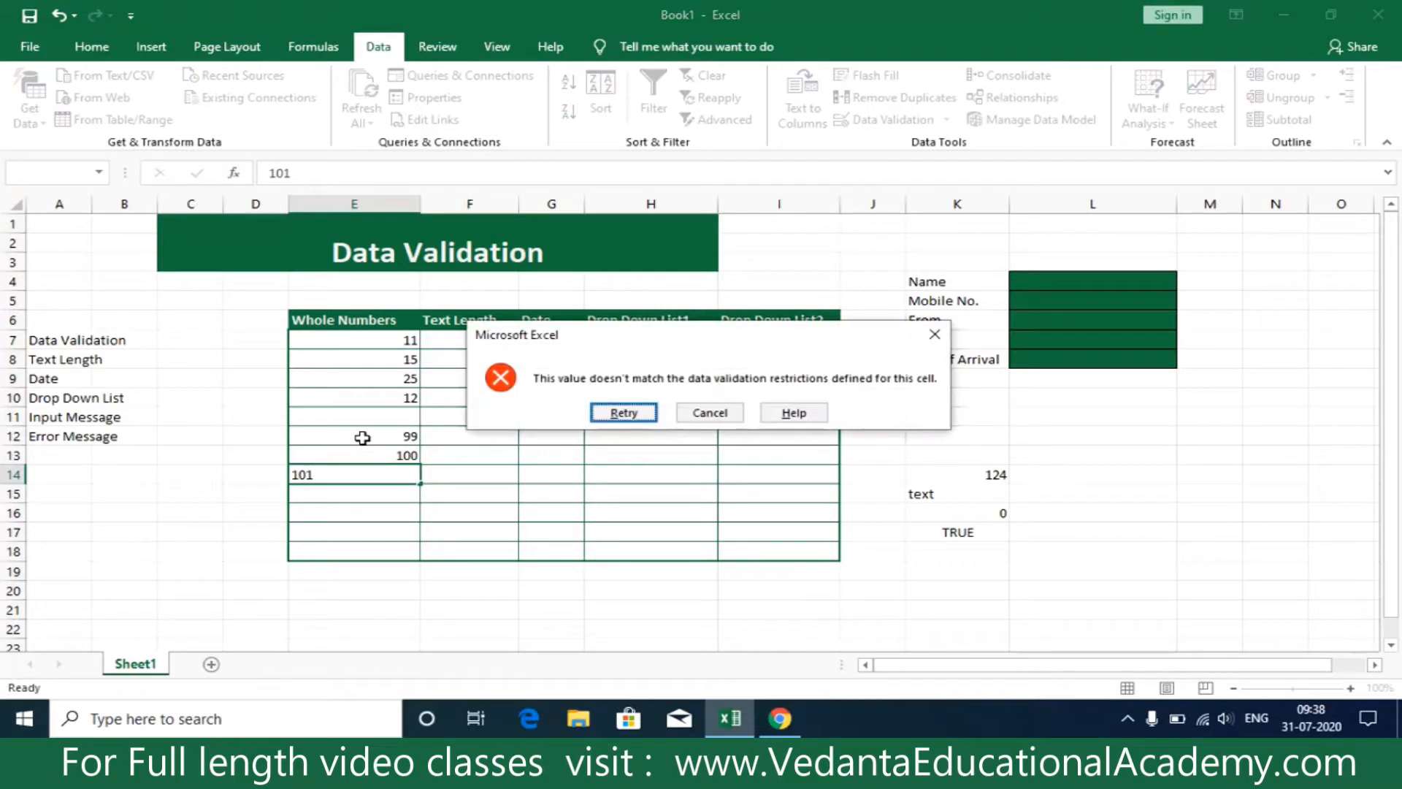
{"action": "left_click", "coordinate": [934, 333]}
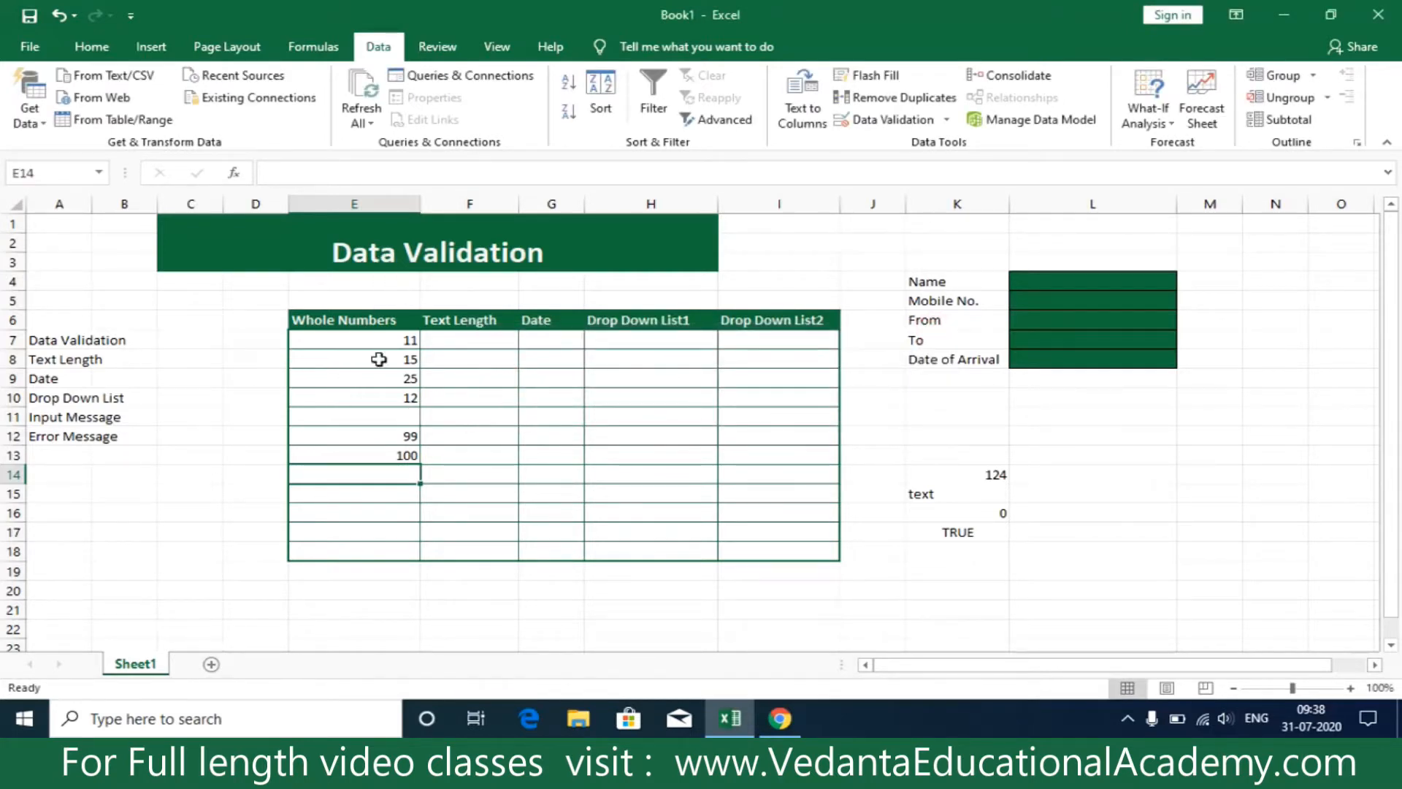
Enter Pass in F7 and Fail in F8 of the Text Length column.
{"action": "left_click", "coordinate": [454, 338]}
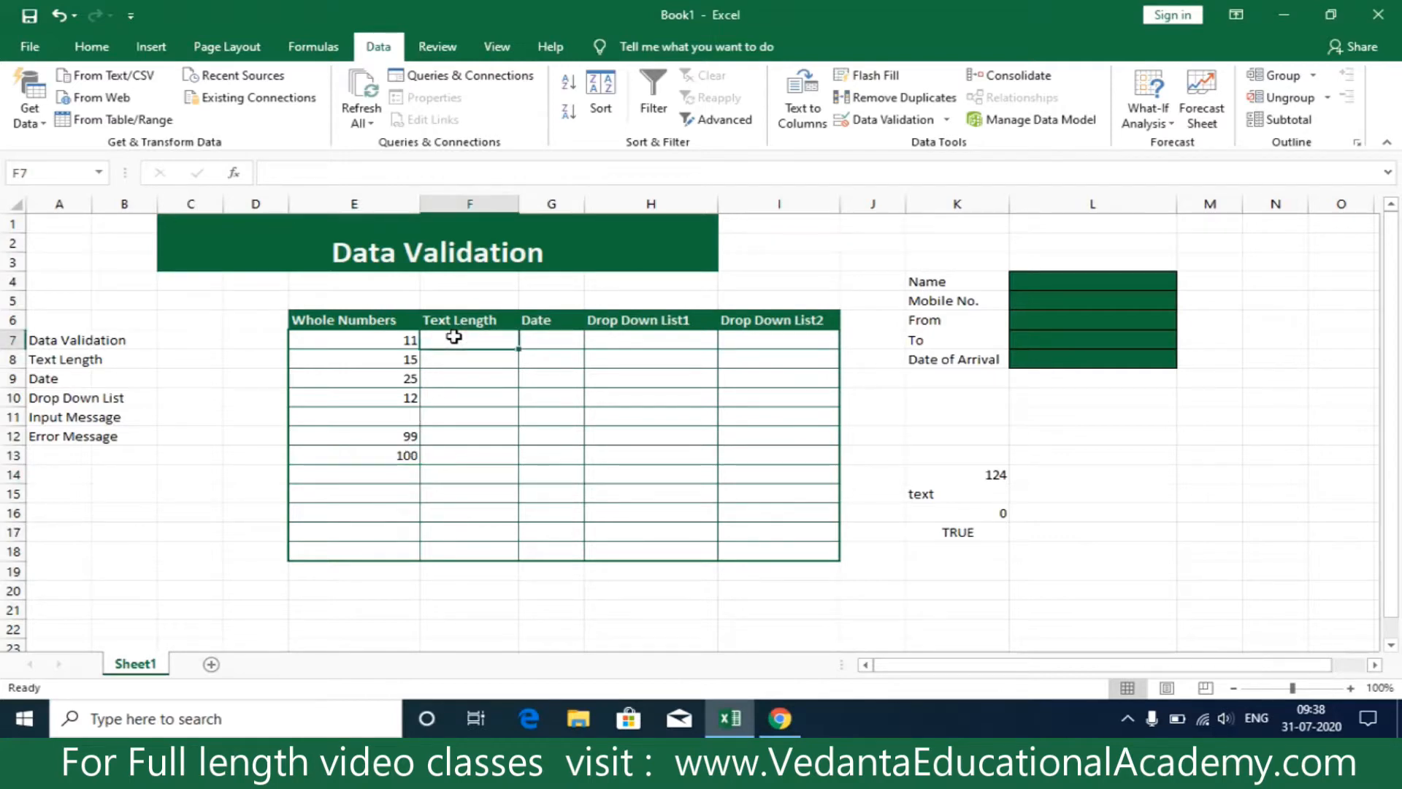
{"action": "type", "text": "Pass"}
{"action": "key", "text": "Return"}
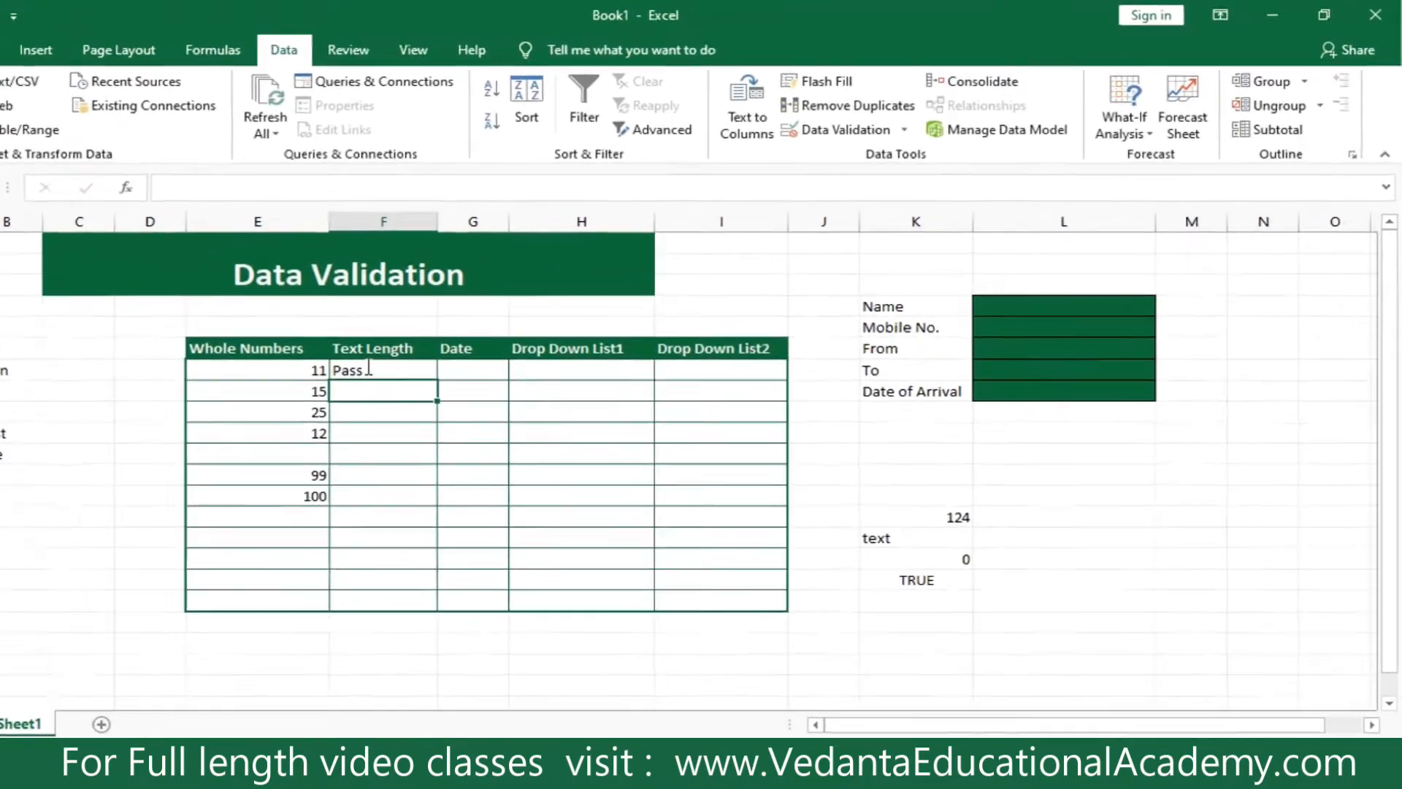
{"action": "type", "text": "Fail"}
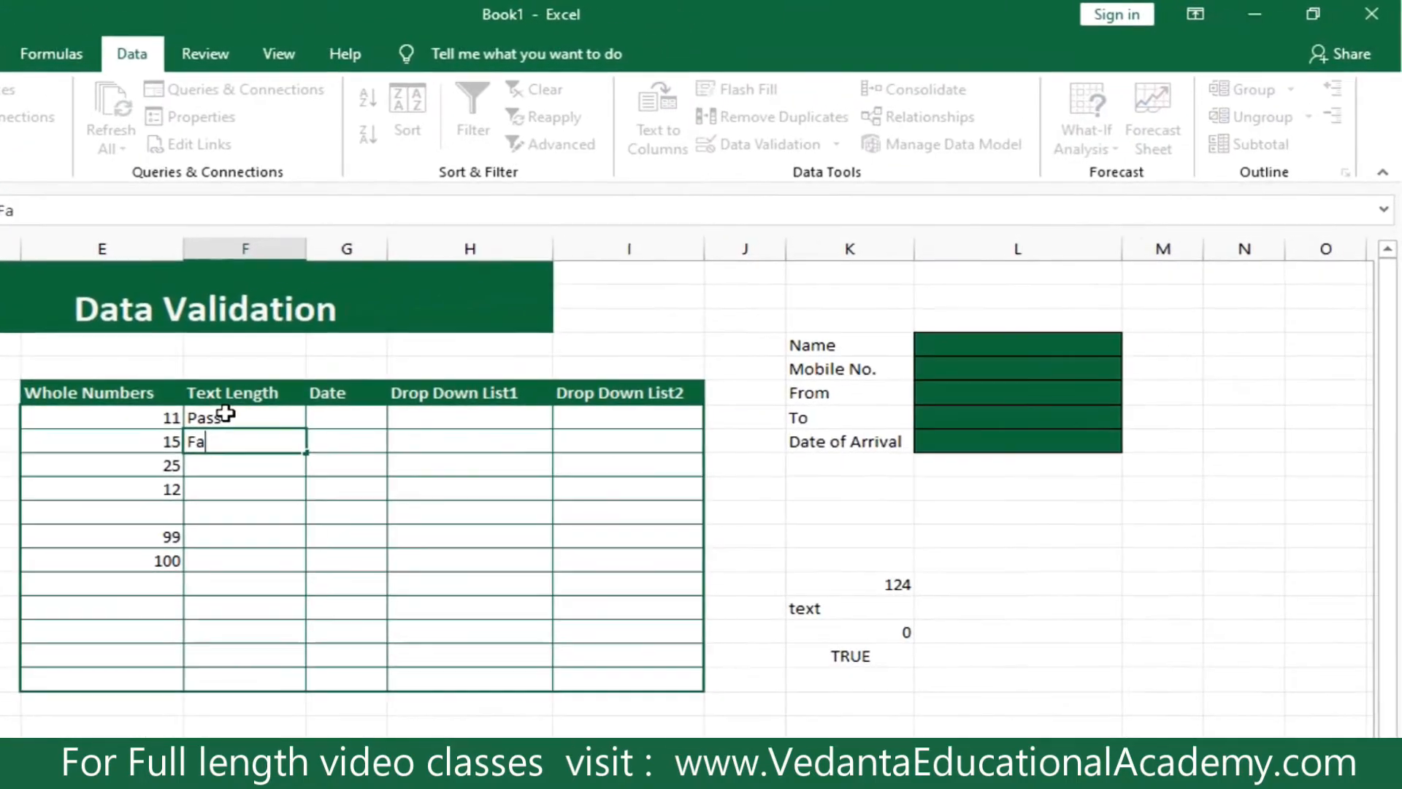
{"action": "key", "text": "Return"}
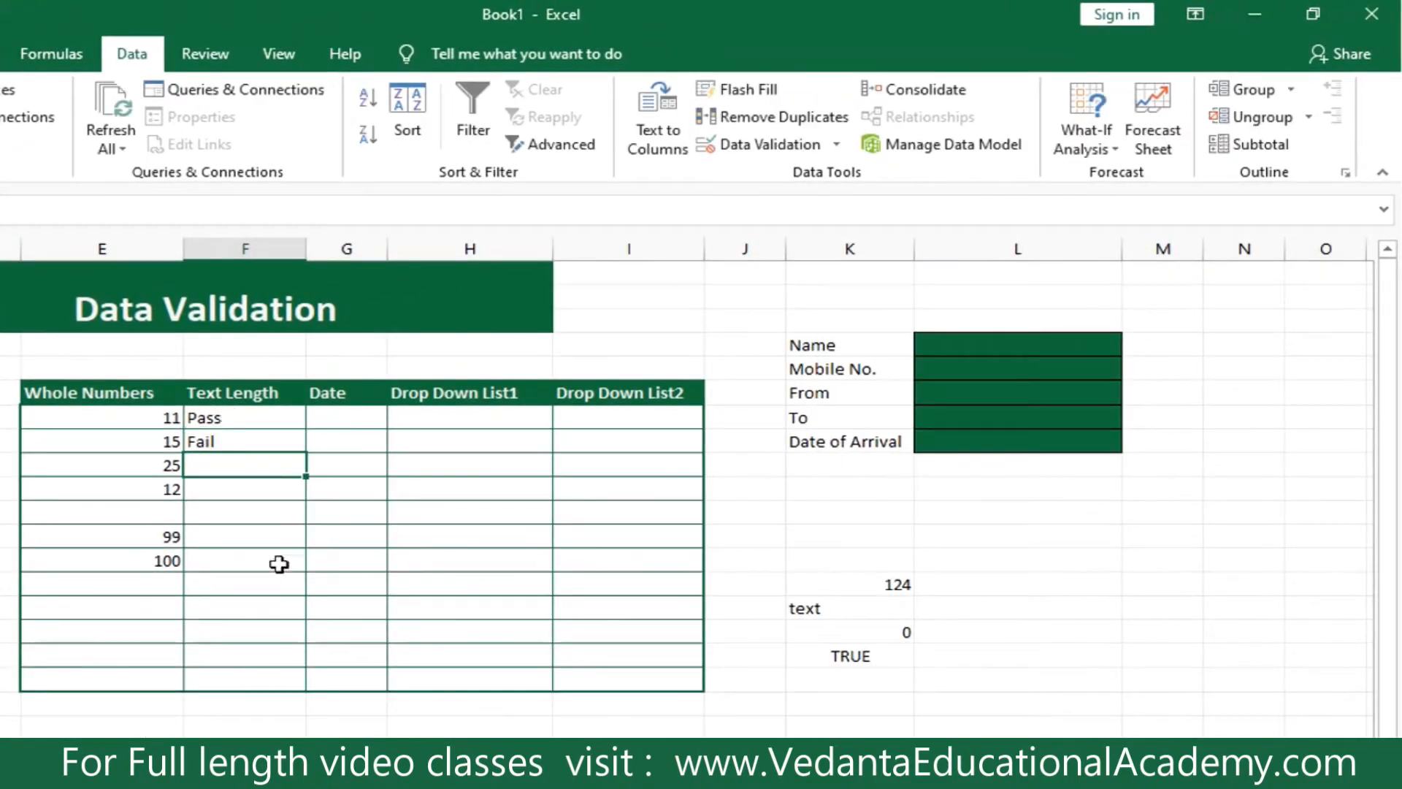
Clear the sample text from the Text Length column cells F7:F18.
{"action": "left_click", "coordinate": [279, 563]}
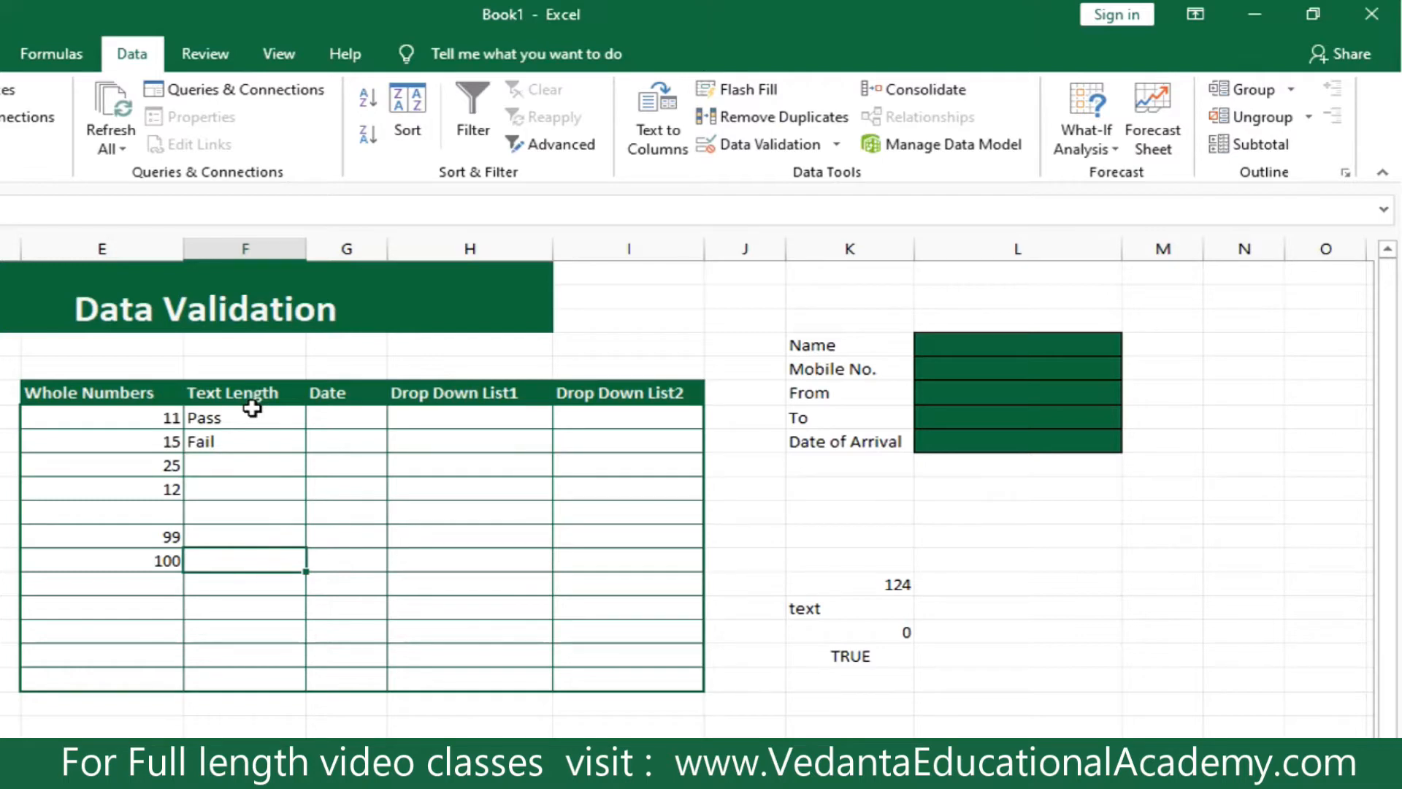
{"action": "mouse_move", "coordinate": [279, 419]}
{"action": "left_mouse_down"}
{"action": "mouse_move", "coordinate": [229, 435]}
{"action": "mouse_move", "coordinate": [250, 430]}
{"action": "mouse_move", "coordinate": [234, 686]}
{"action": "left_mouse_up"}
{"action": "key", "text": "Delete"}
Apply a data validation rule to F7:F18 that allows only a text length equal to 4.
{"action": "left_click", "coordinate": [283, 610]}
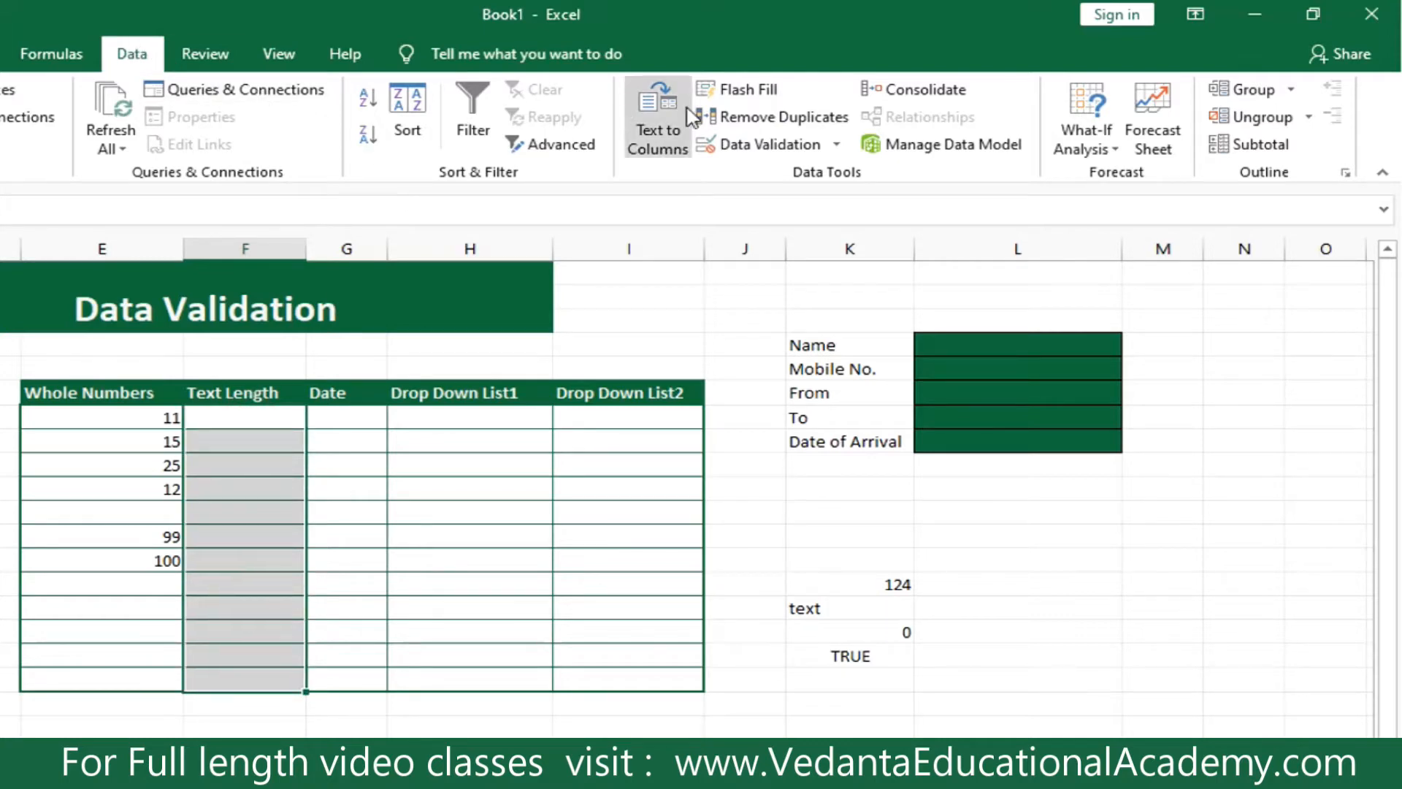
{"action": "left_click", "coordinate": [777, 150]}
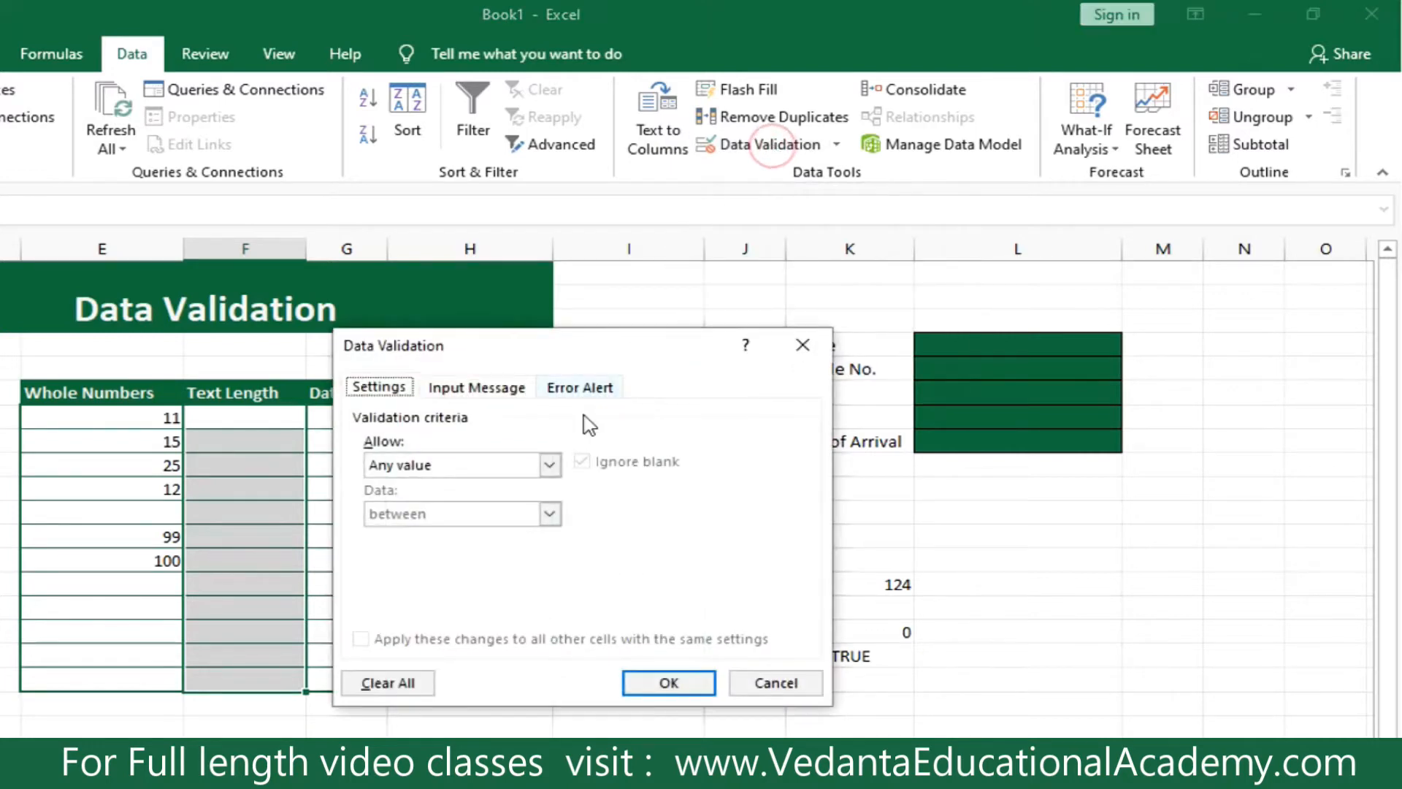
{"action": "left_click", "coordinate": [549, 464]}
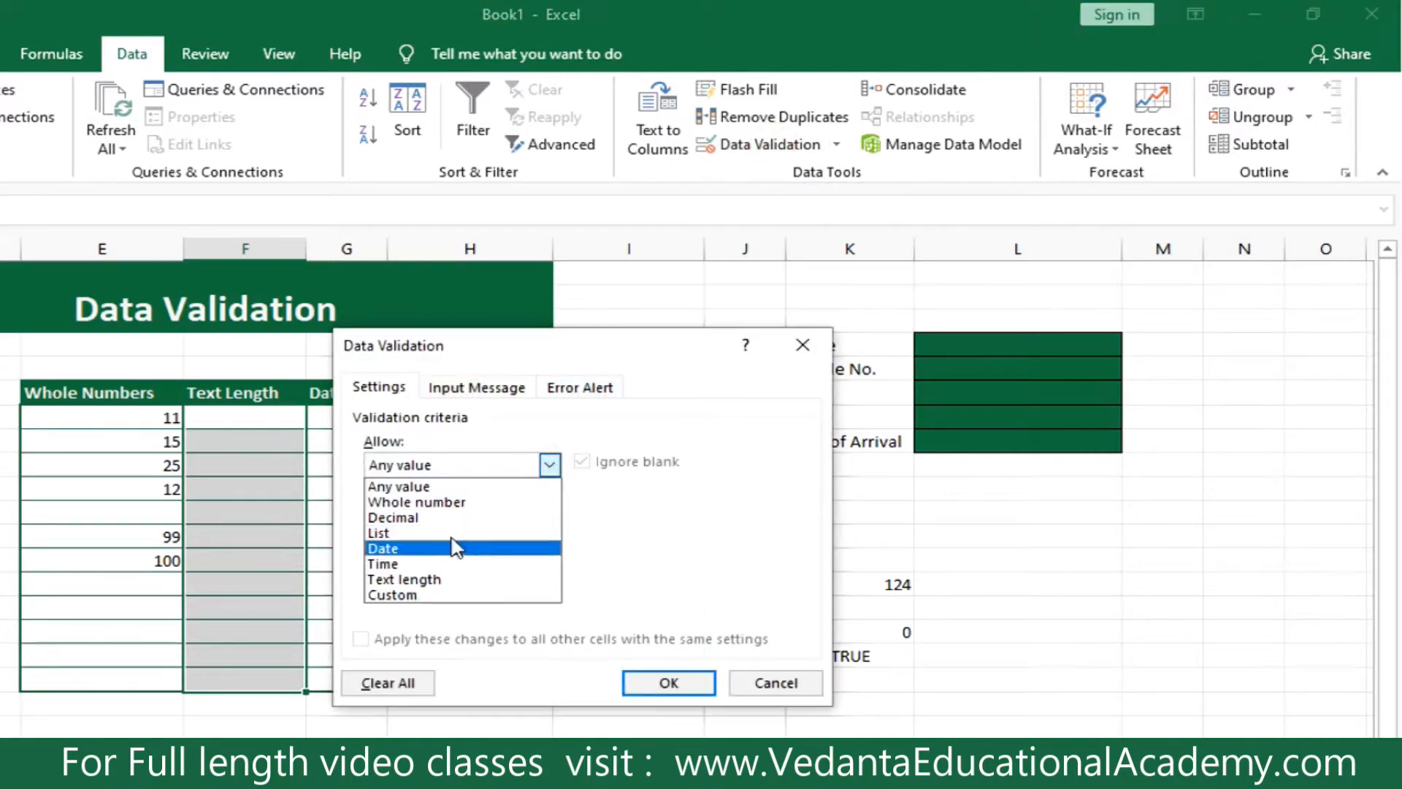
{"action": "left_click", "coordinate": [440, 580]}
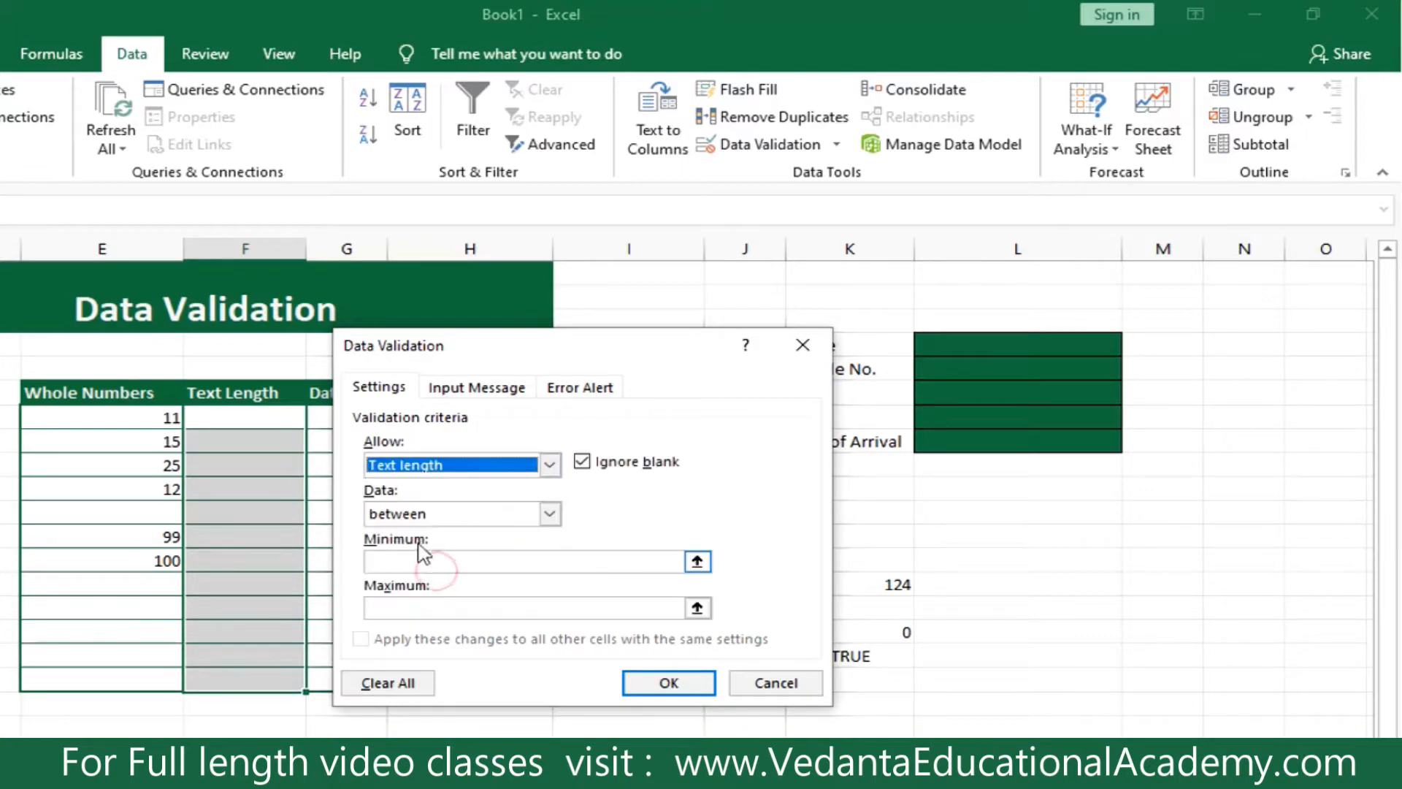
{"action": "left_click", "coordinate": [440, 512]}
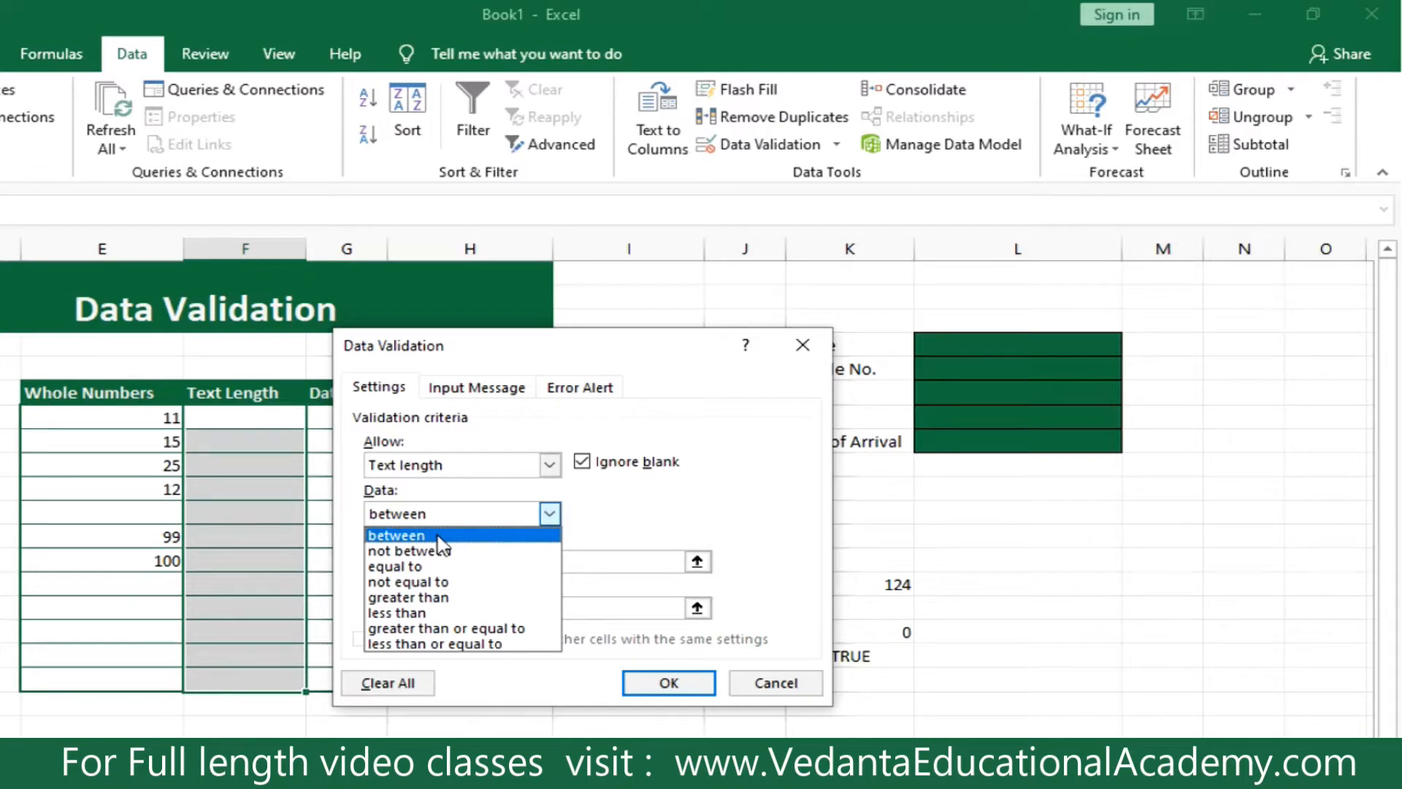
{"action": "left_click", "coordinate": [409, 566]}
{"action": "left_click", "coordinate": [406, 561]}
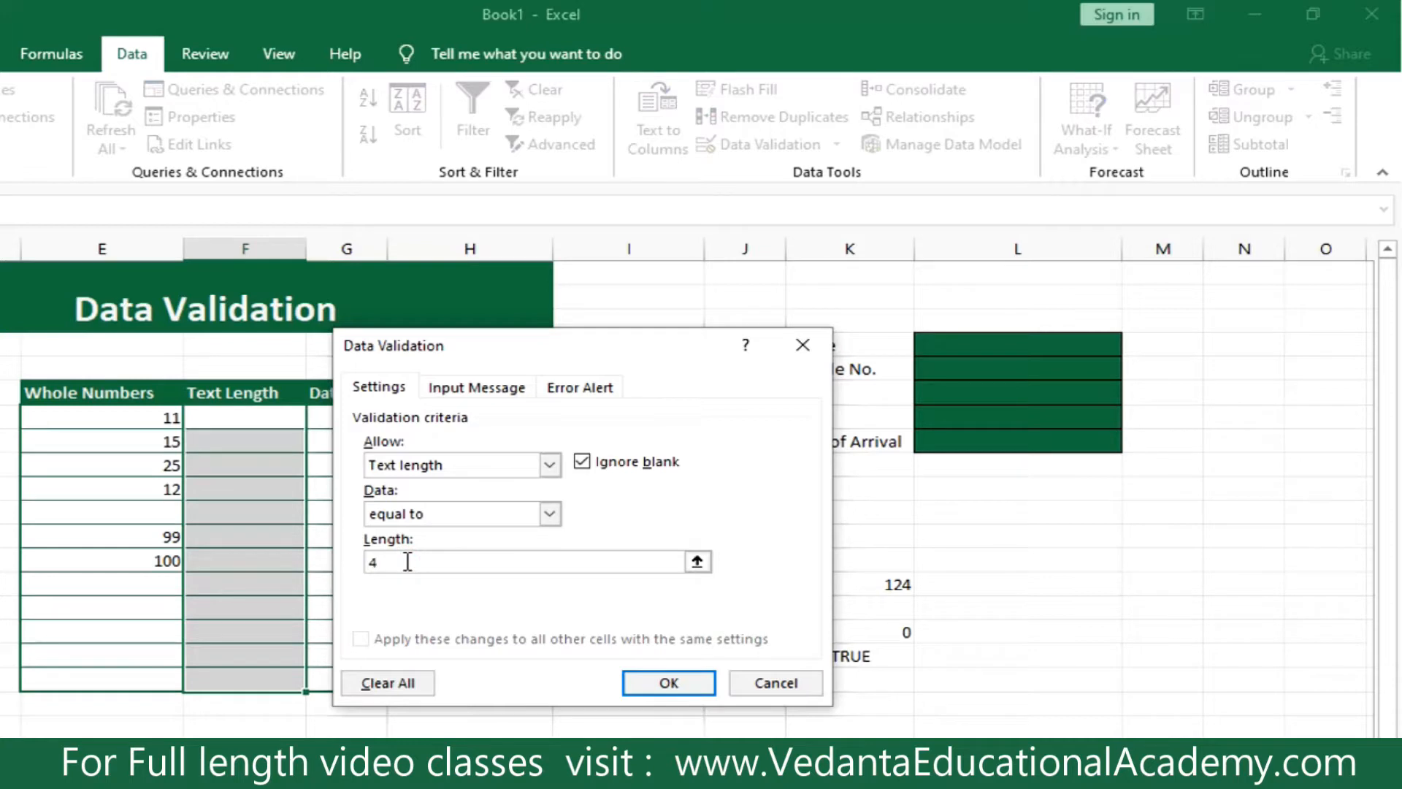
{"action": "left_click", "coordinate": [669, 683]}
Enter Pass in F7 and Fail in F8 of the Text Length column.
{"action": "left_click", "coordinate": [329, 463]}
{"action": "left_click", "coordinate": [261, 413]}
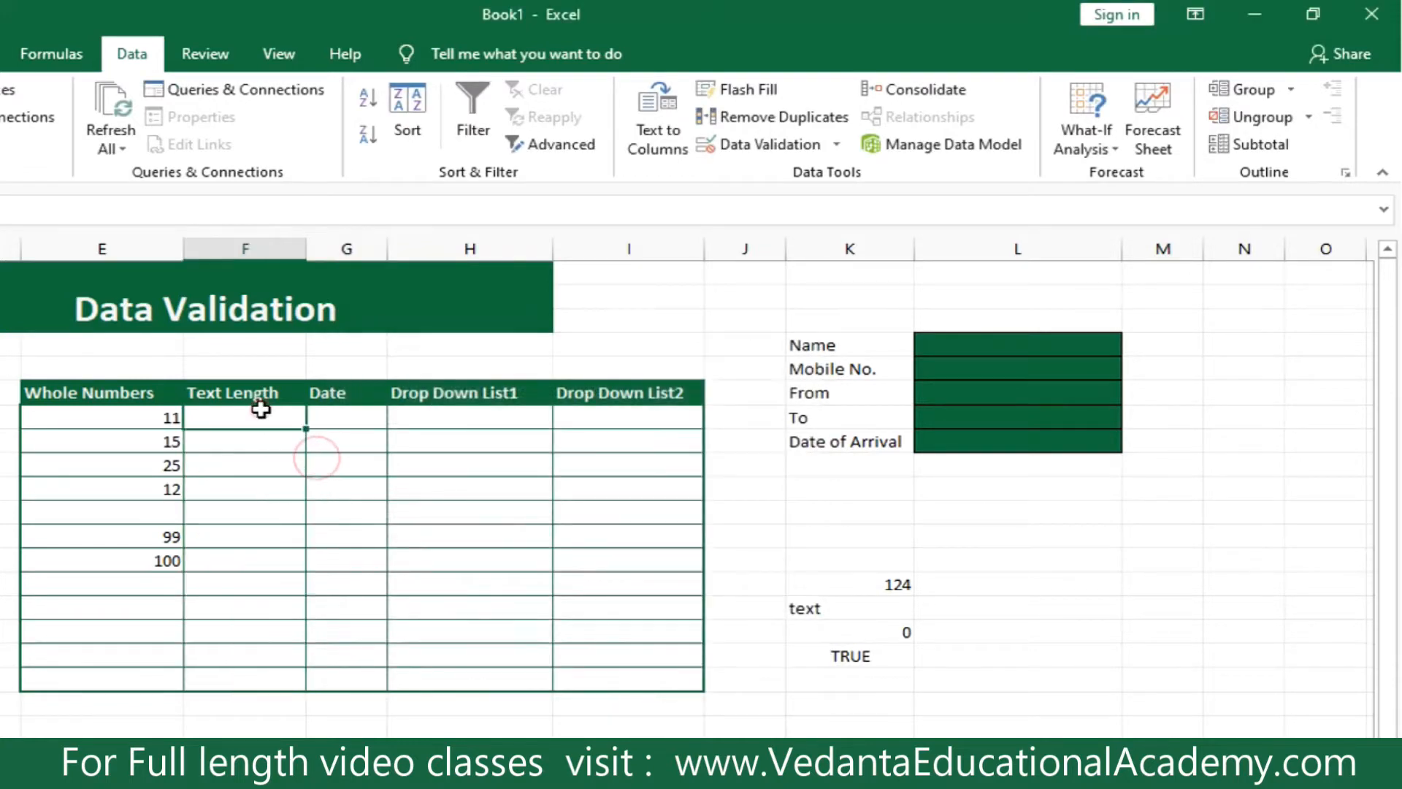
{"action": "type", "text": "Pass"}
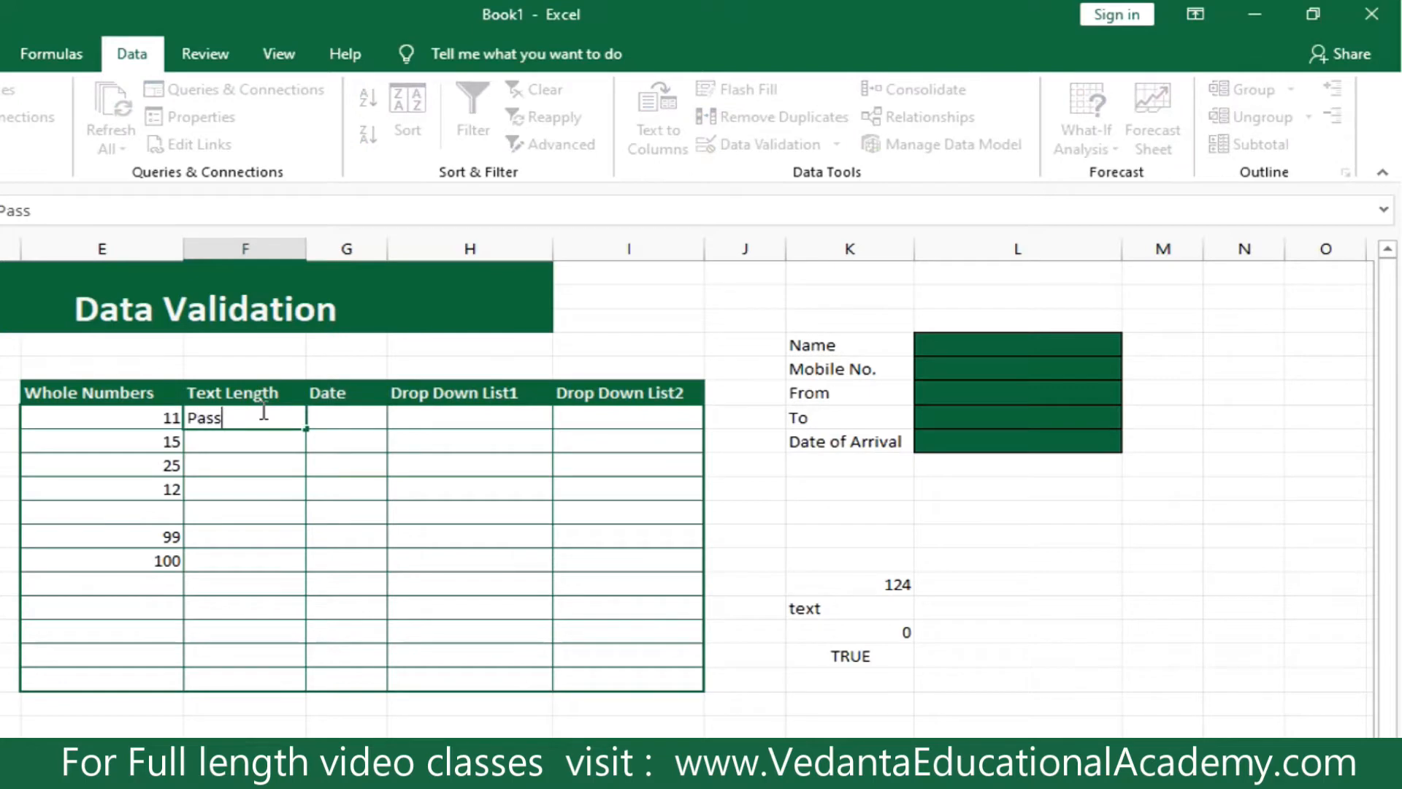
{"action": "key", "text": "Return"}
{"action": "type", "text": "Failo"}
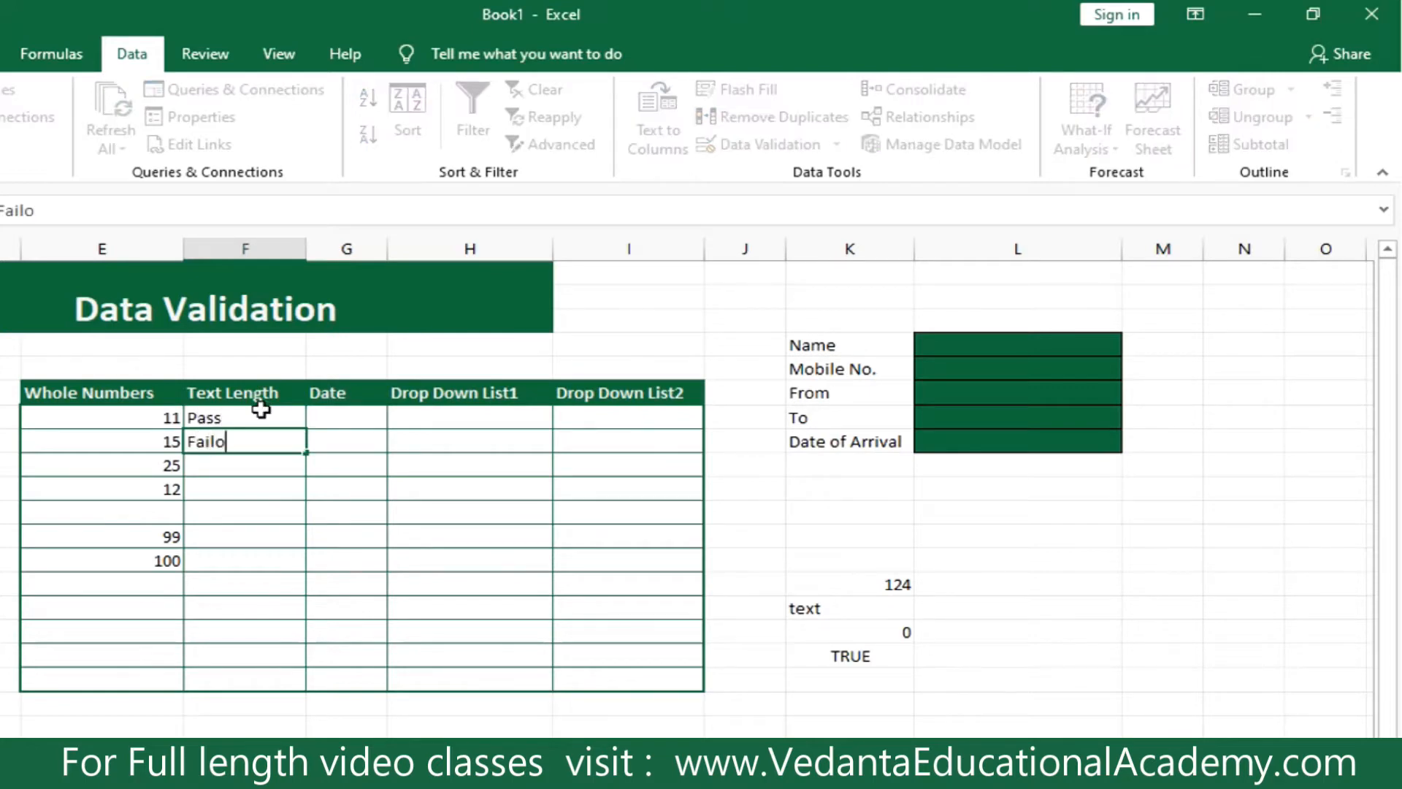
{"action": "key", "text": "BackSpace"}
{"action": "key", "text": "Return"}
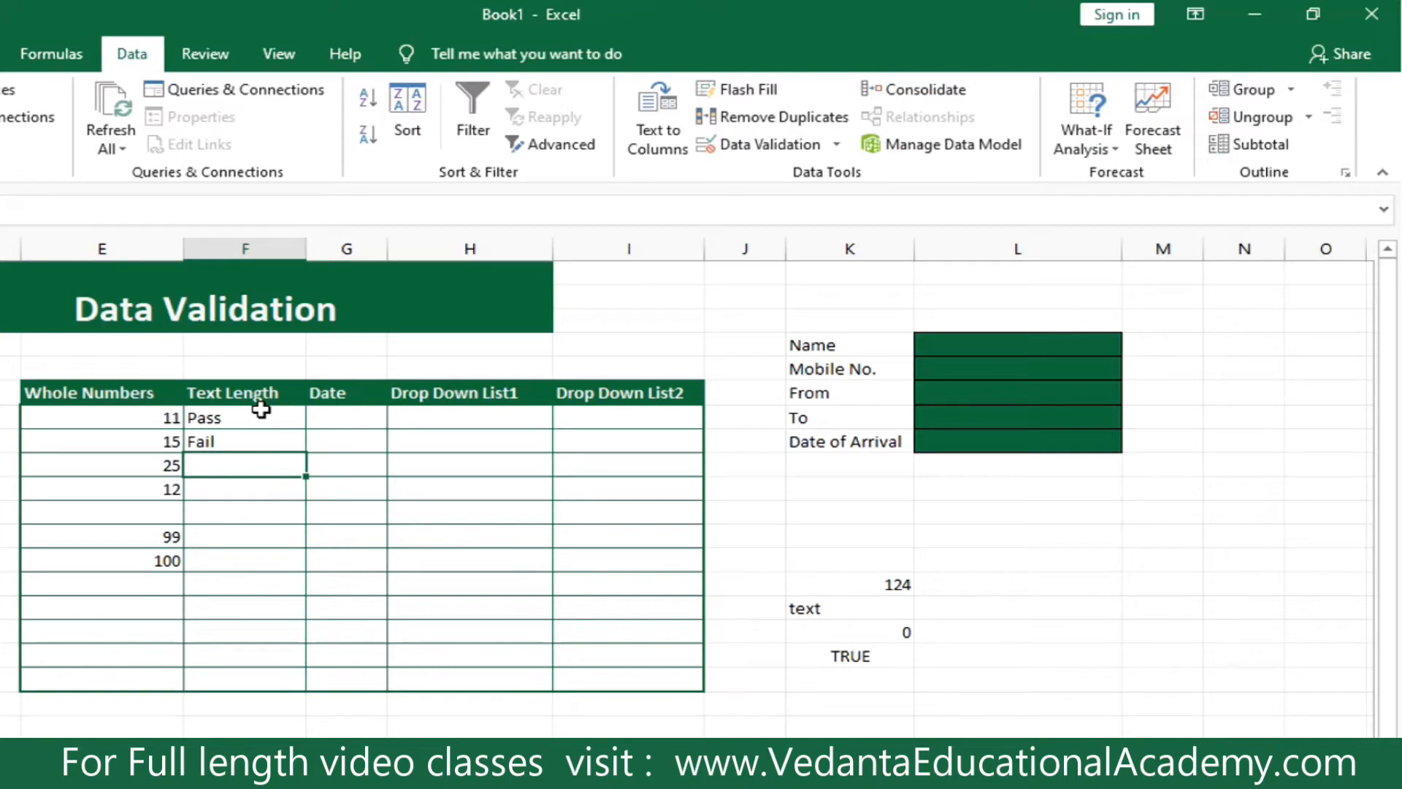
Test the text length rule by trying to enter abcde in cell F9.
{"action": "type", "text": "abcde"}
{"action": "key", "text": "Return"}
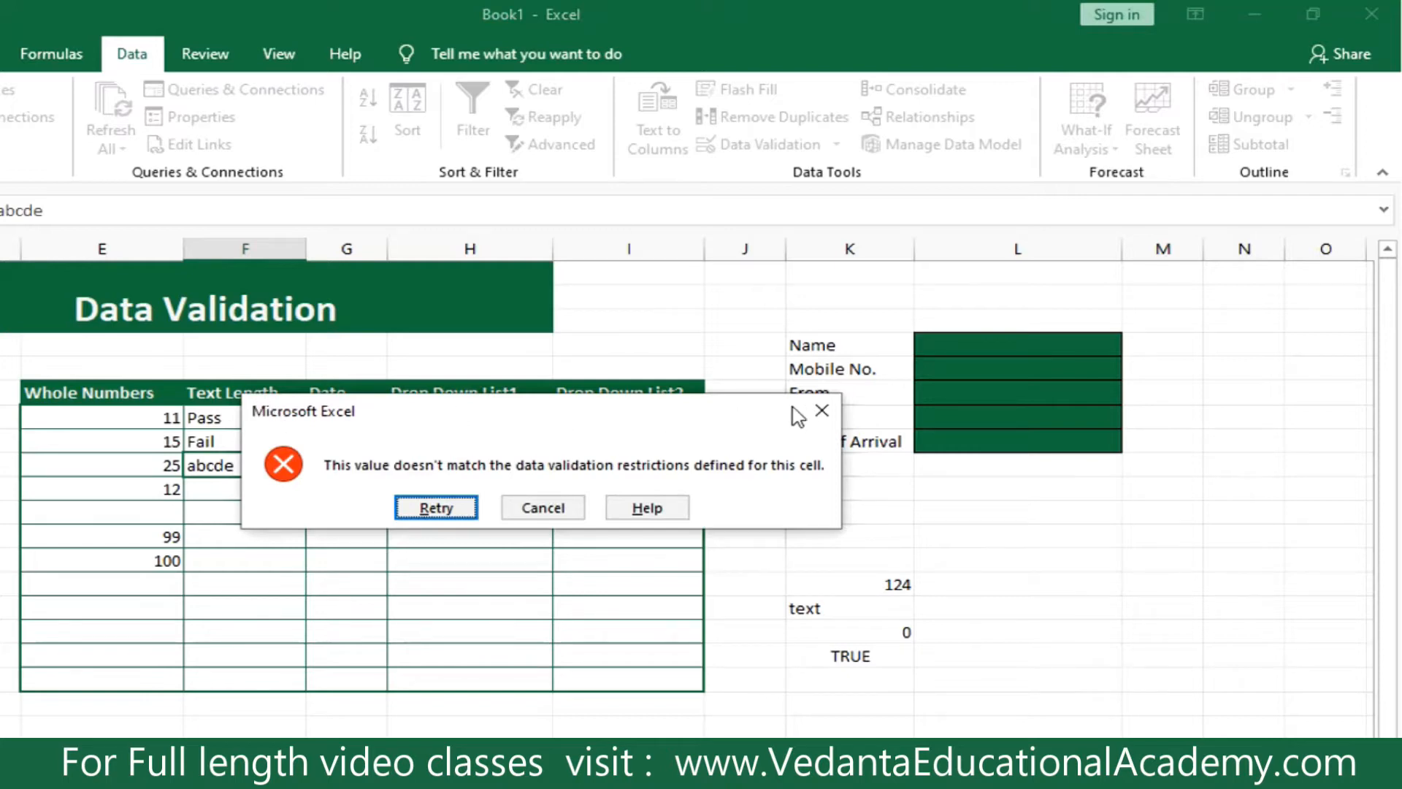
{"action": "left_click", "coordinate": [816, 417]}
{"action": "left_click_drag", "start_coordinate": [201, 416], "coordinate": [199, 463]}
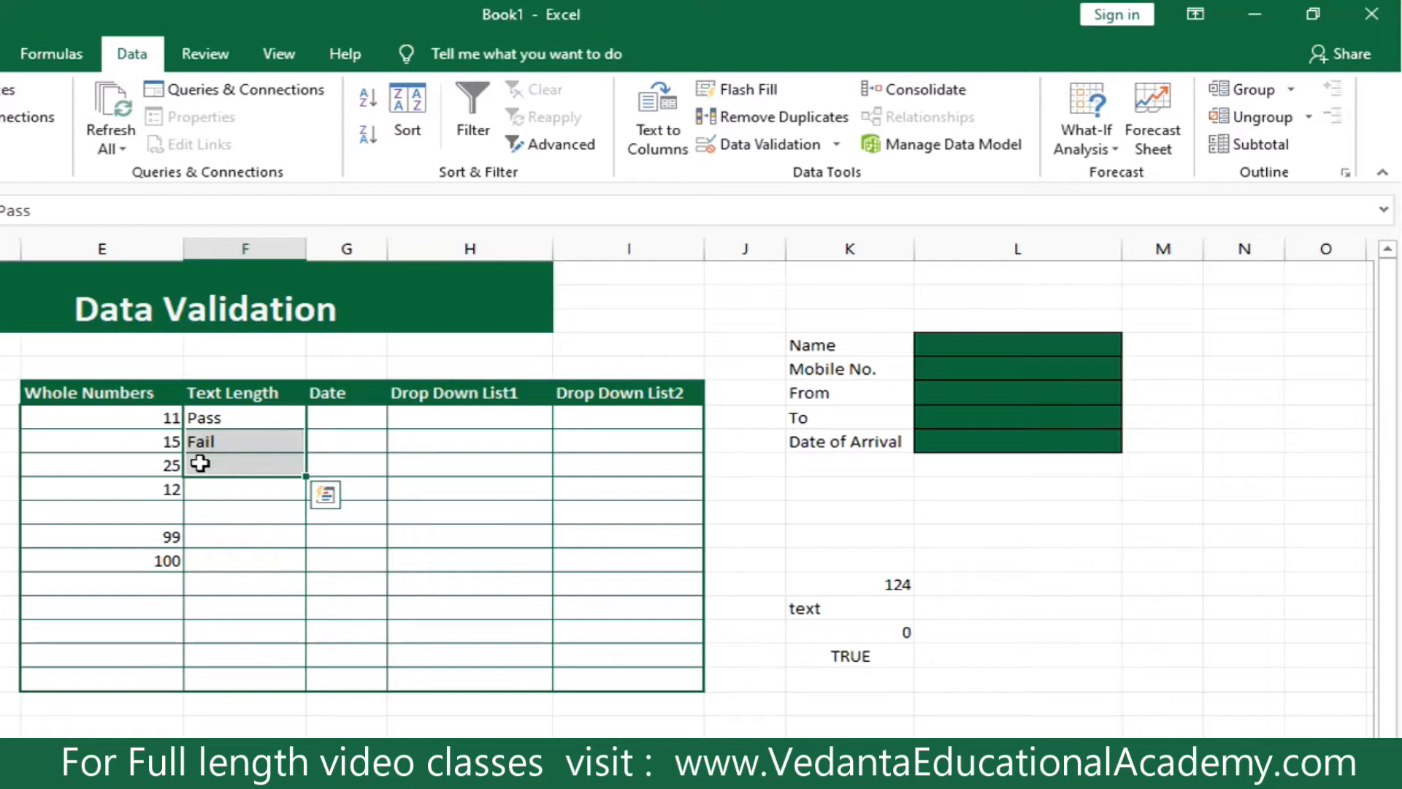
{"action": "left_click", "coordinate": [345, 411]}
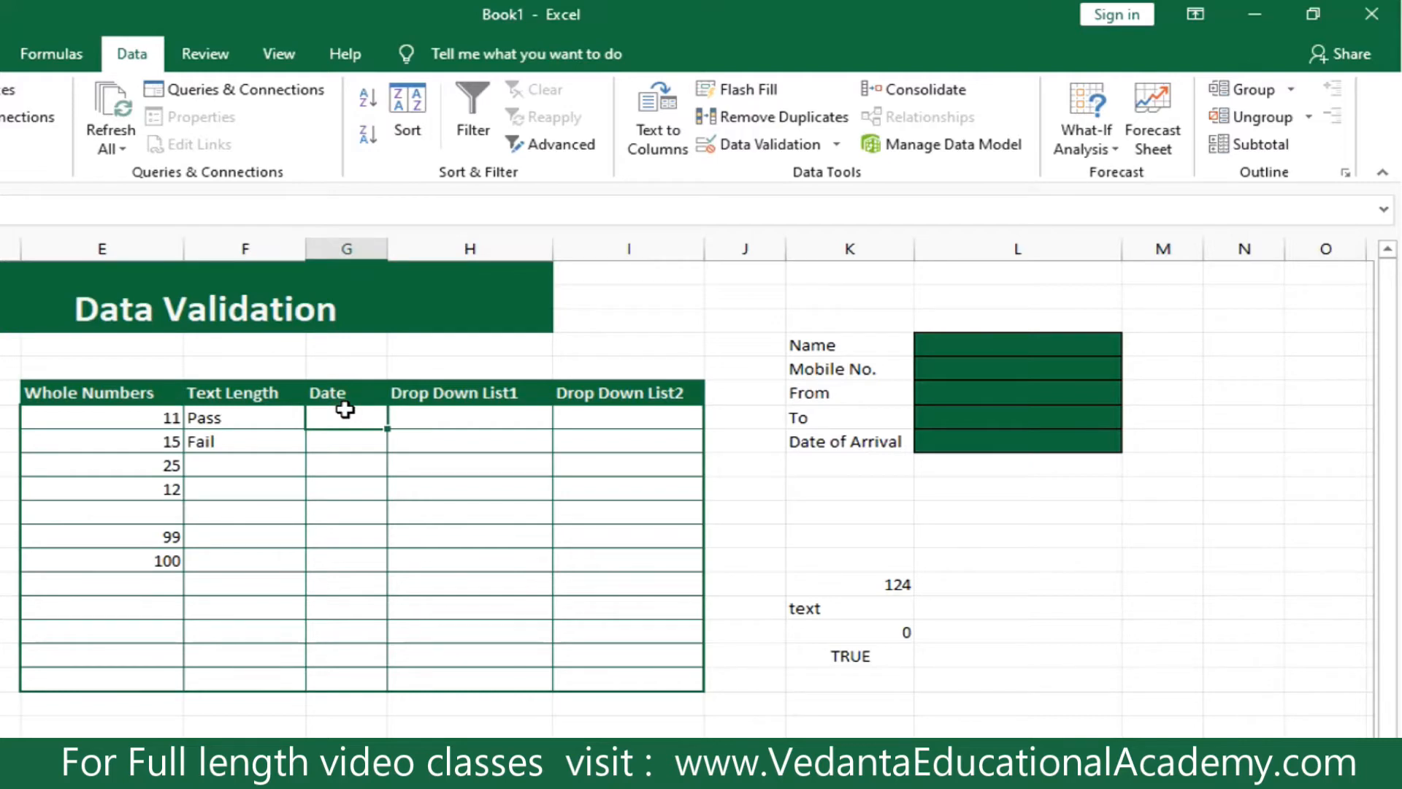
{"action": "left_click", "coordinate": [213, 400]}
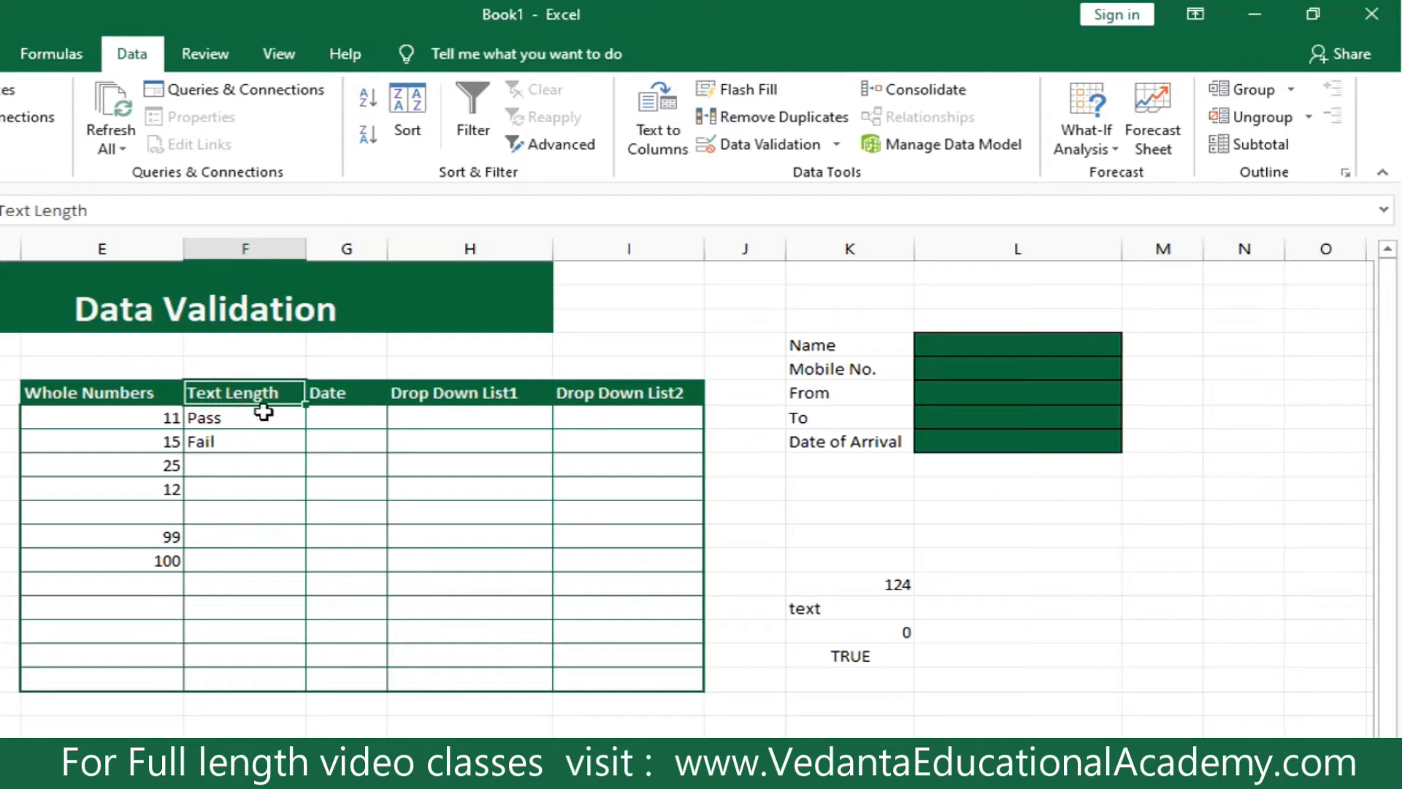
Apply a data validation rule to the Mobile No. cell L5 that allows only a text length equal to 10.
{"action": "left_click", "coordinate": [950, 365]}
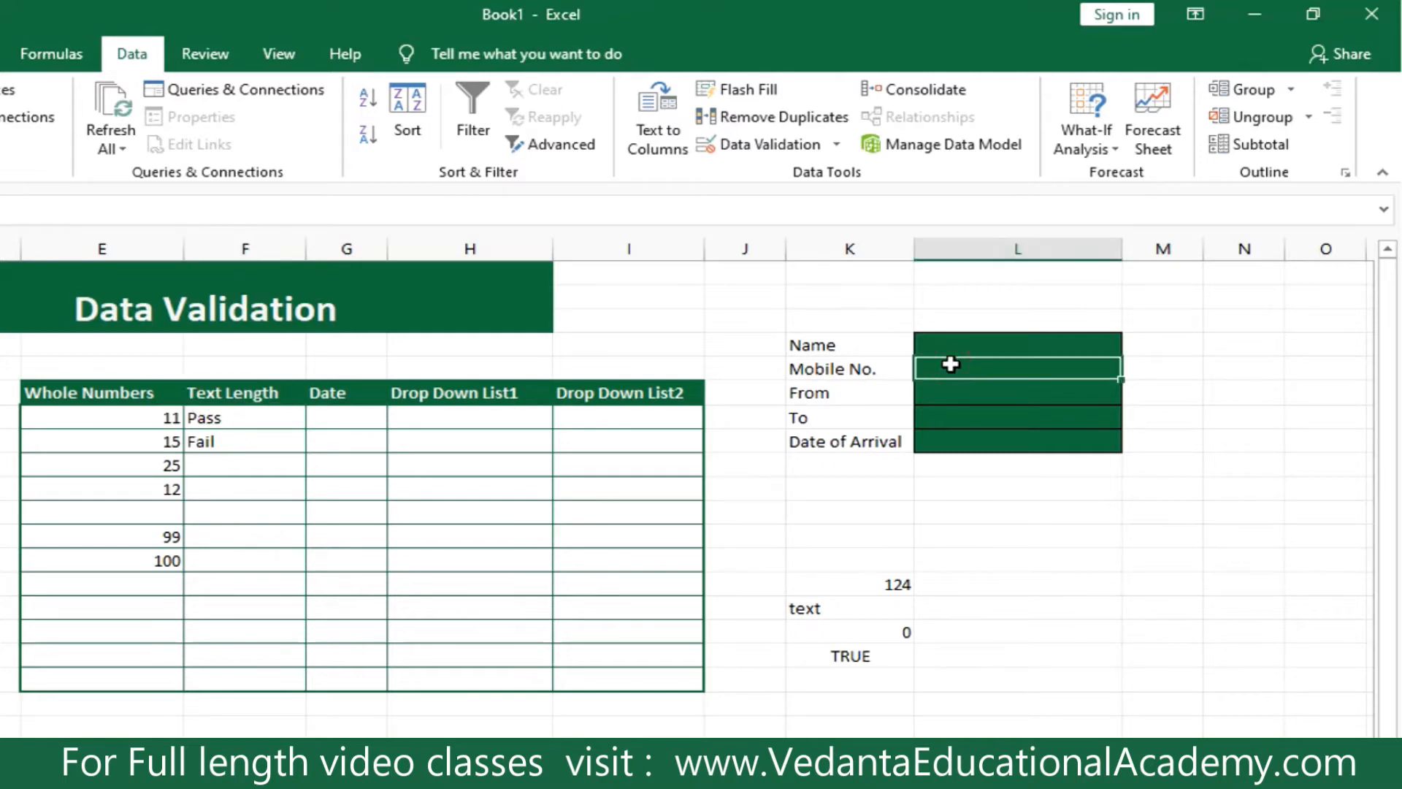
{"action": "left_click", "coordinate": [768, 146]}
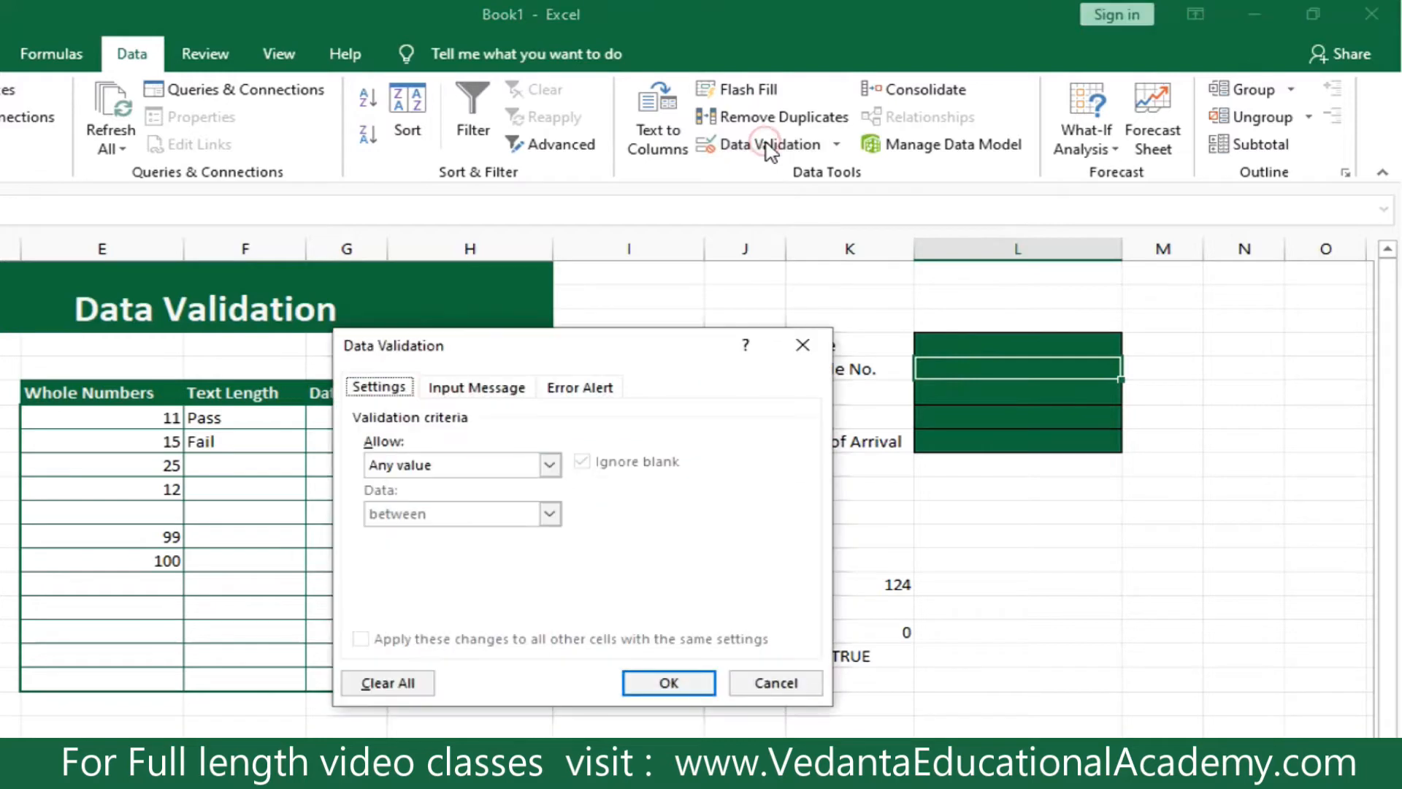
{"action": "left_click", "coordinate": [480, 460]}
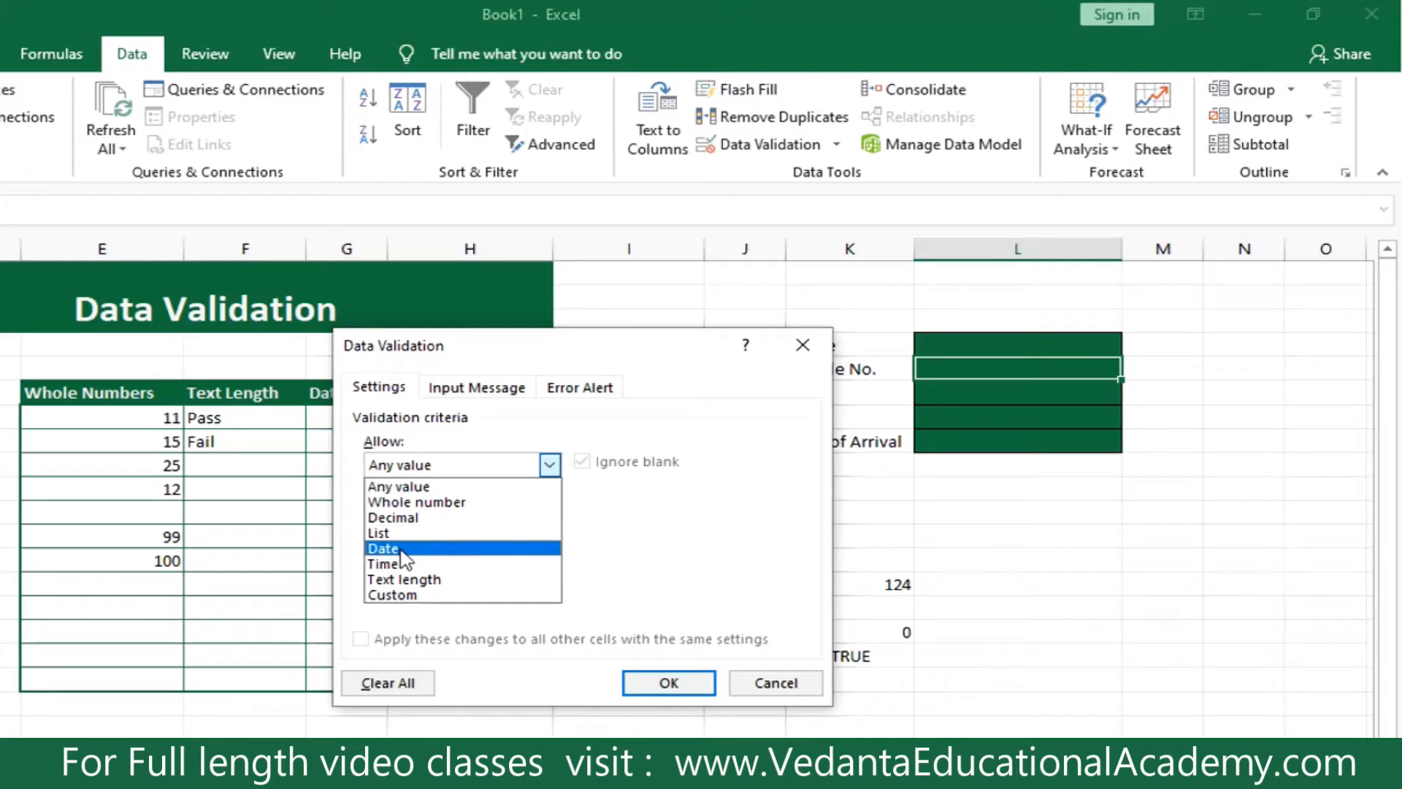
{"action": "left_click", "coordinate": [403, 584]}
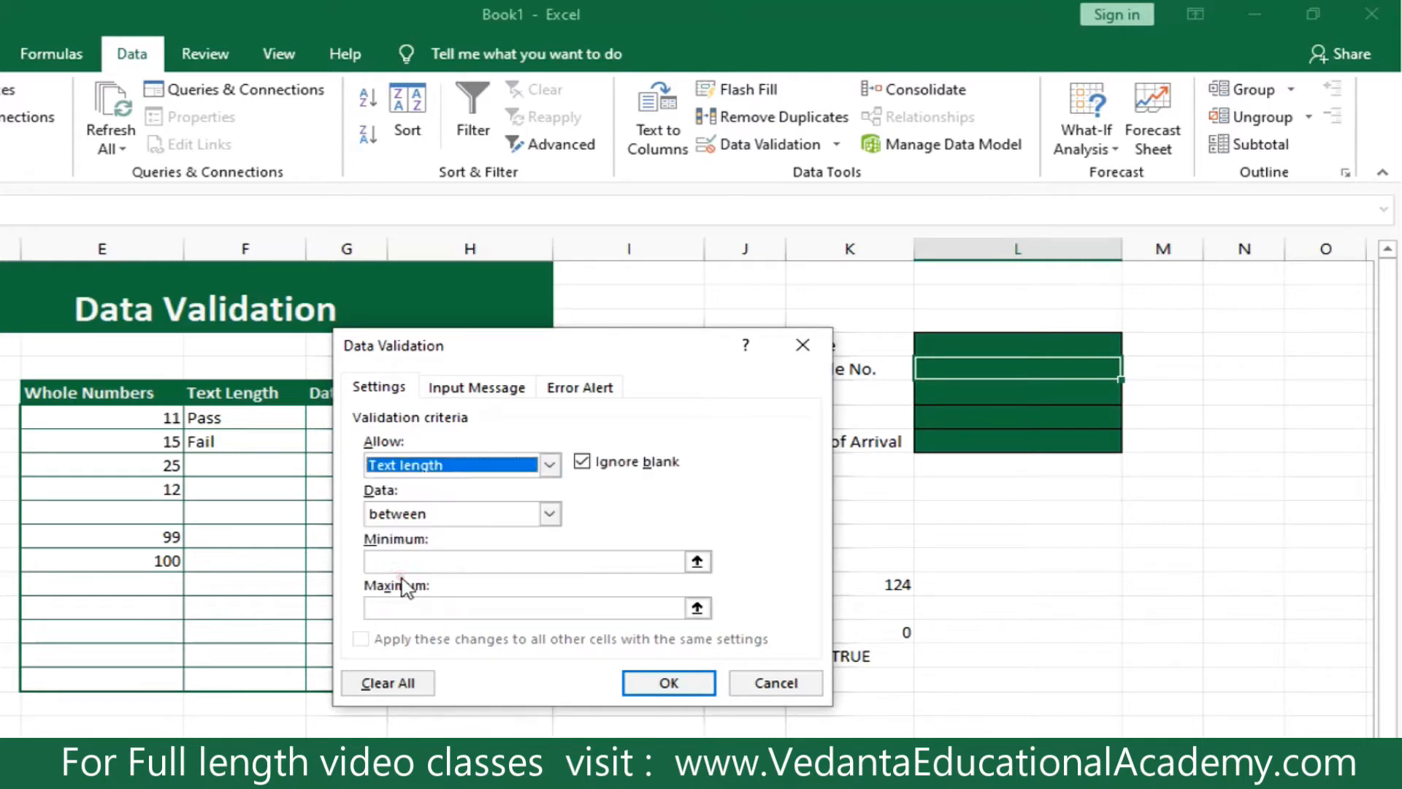
{"action": "left_click", "coordinate": [430, 513]}
{"action": "left_click", "coordinate": [419, 568]}
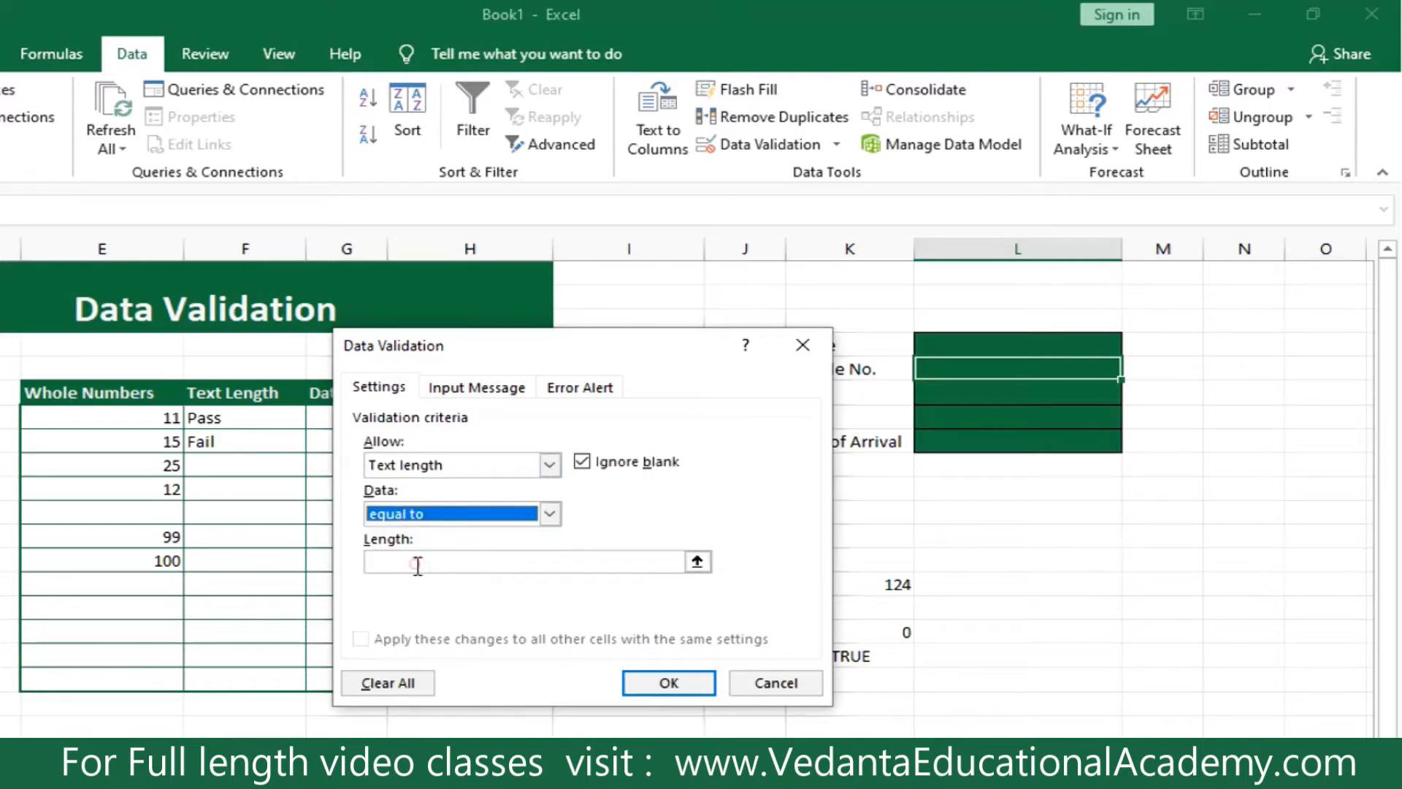
{"action": "left_click", "coordinate": [416, 563]}
{"action": "type", "text": "10"}
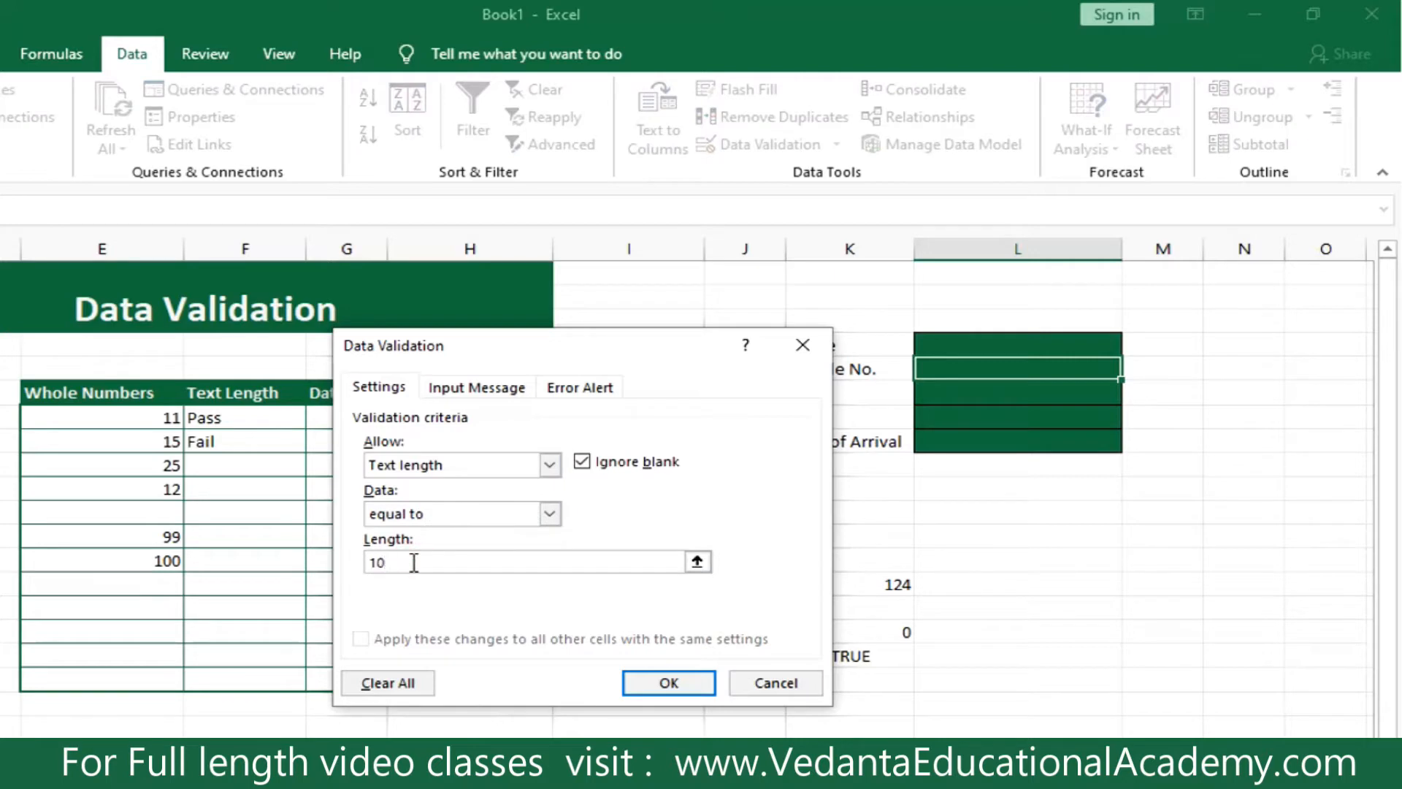
{"action": "left_click", "coordinate": [657, 682]}
{"action": "left_click", "coordinate": [1020, 560]}
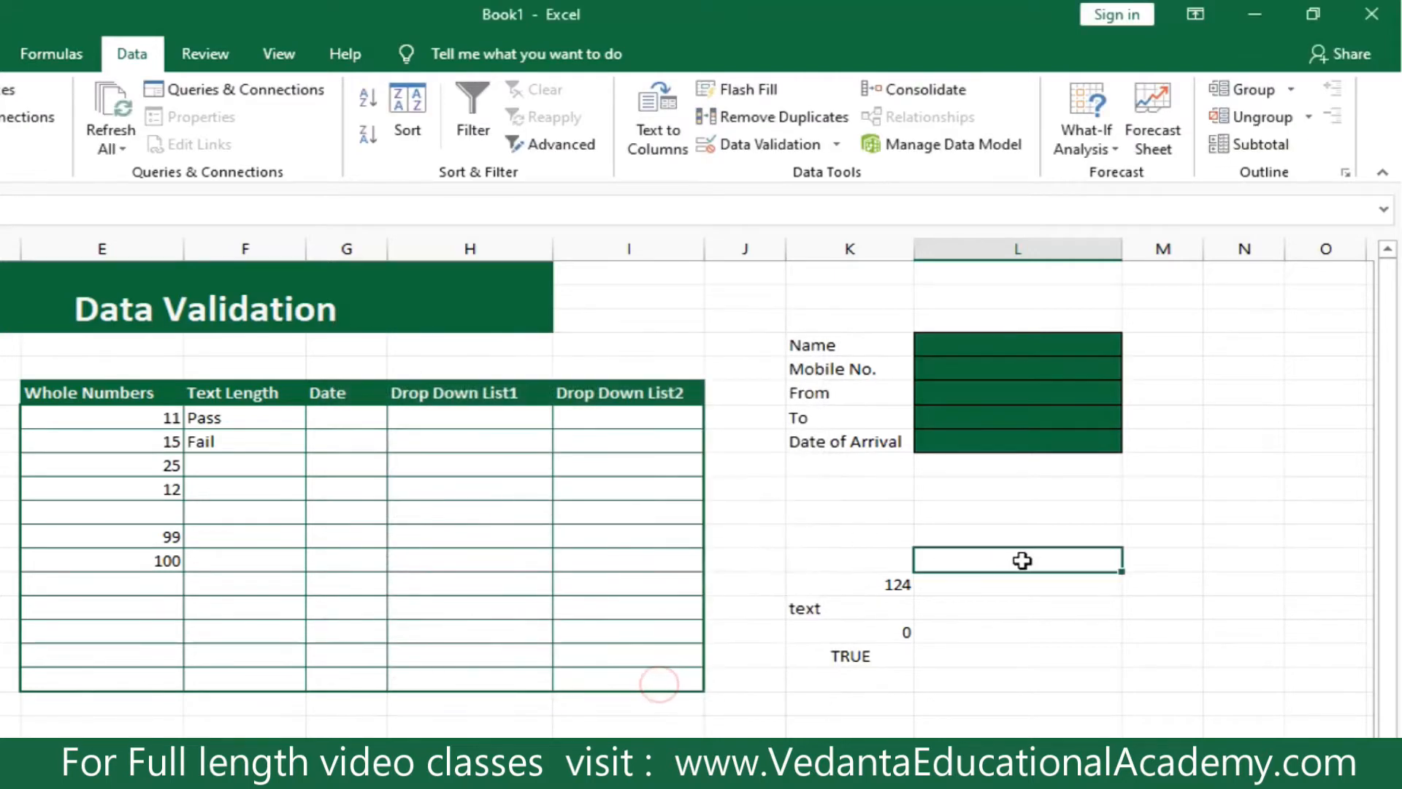
Enter a ten-digit mobile number in the Mobile No. cell L5.
{"action": "left_click", "coordinate": [947, 370]}
{"action": "type", "text": "987"}
{"action": "type", "text": "9897"}
{"action": "key", "text": "BackSpace"}
{"action": "key", "text": "BackSpace"}
{"action": "key", "text": "BackSpace"}
{"action": "key", "text": "BackSpace"}
{"action": "type", "text": "6543210"}
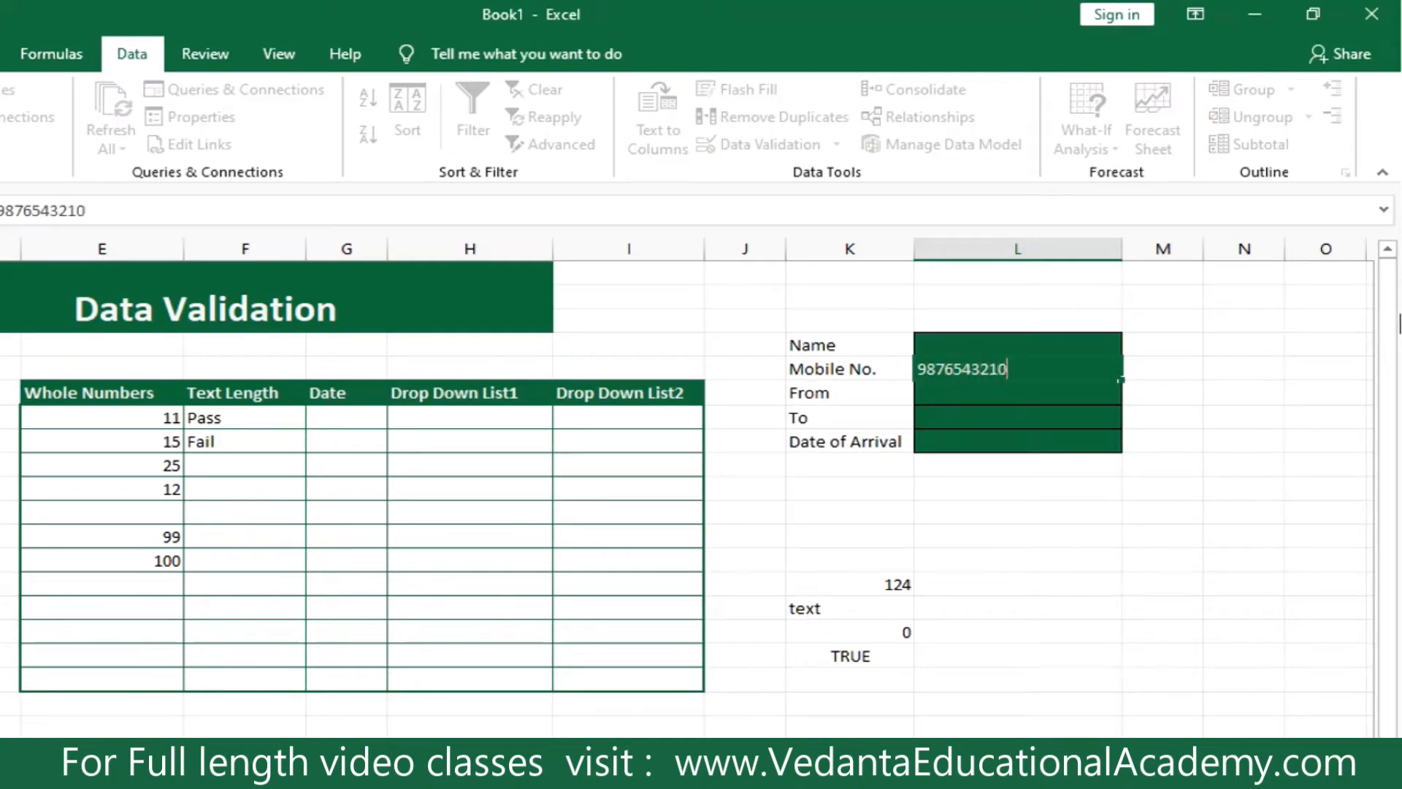
{"action": "key", "text": "Return"}
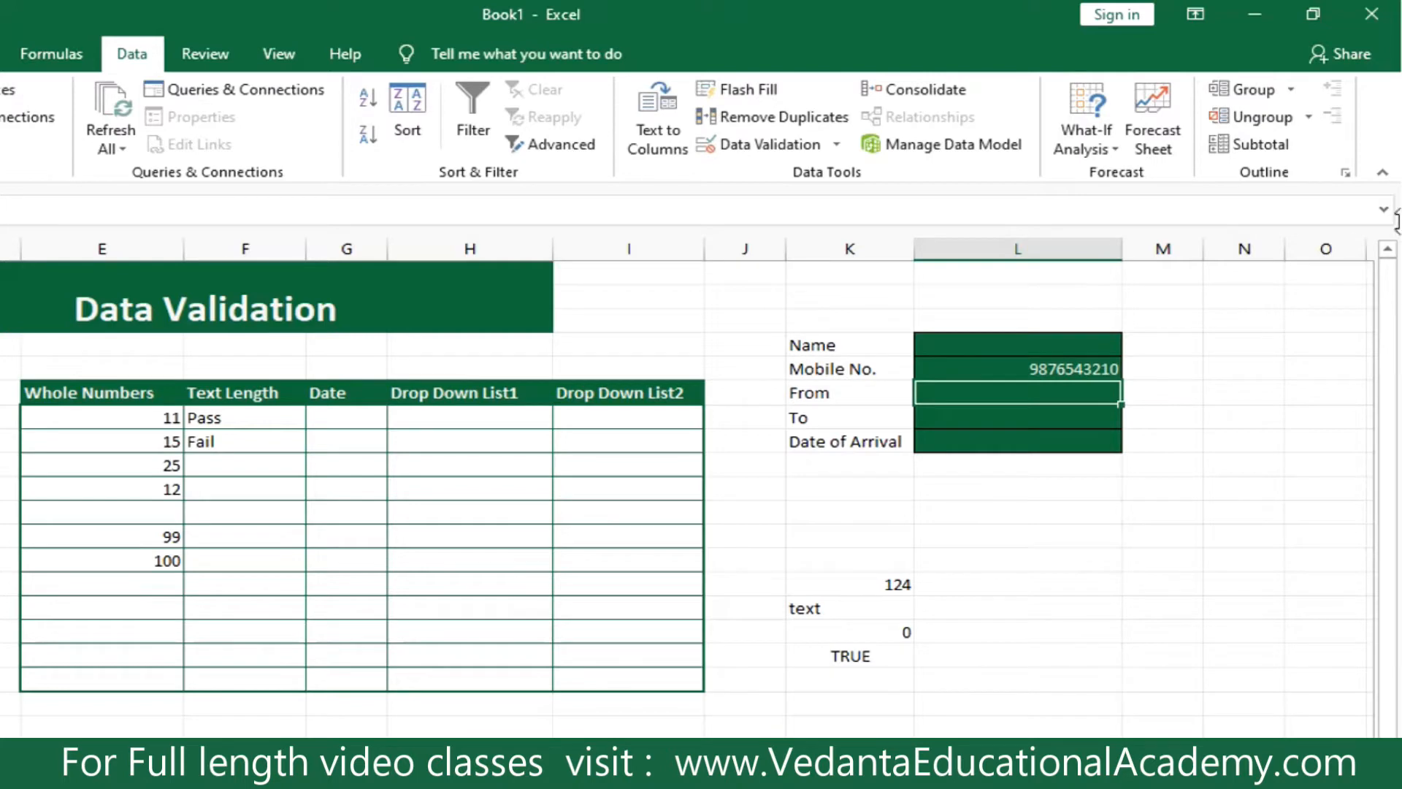
Test the Mobile No. rule by trying to replace the entry in L5 with a nine-digit number.
{"action": "left_click", "coordinate": [1004, 367]}
{"action": "type", "text": "987654321"}
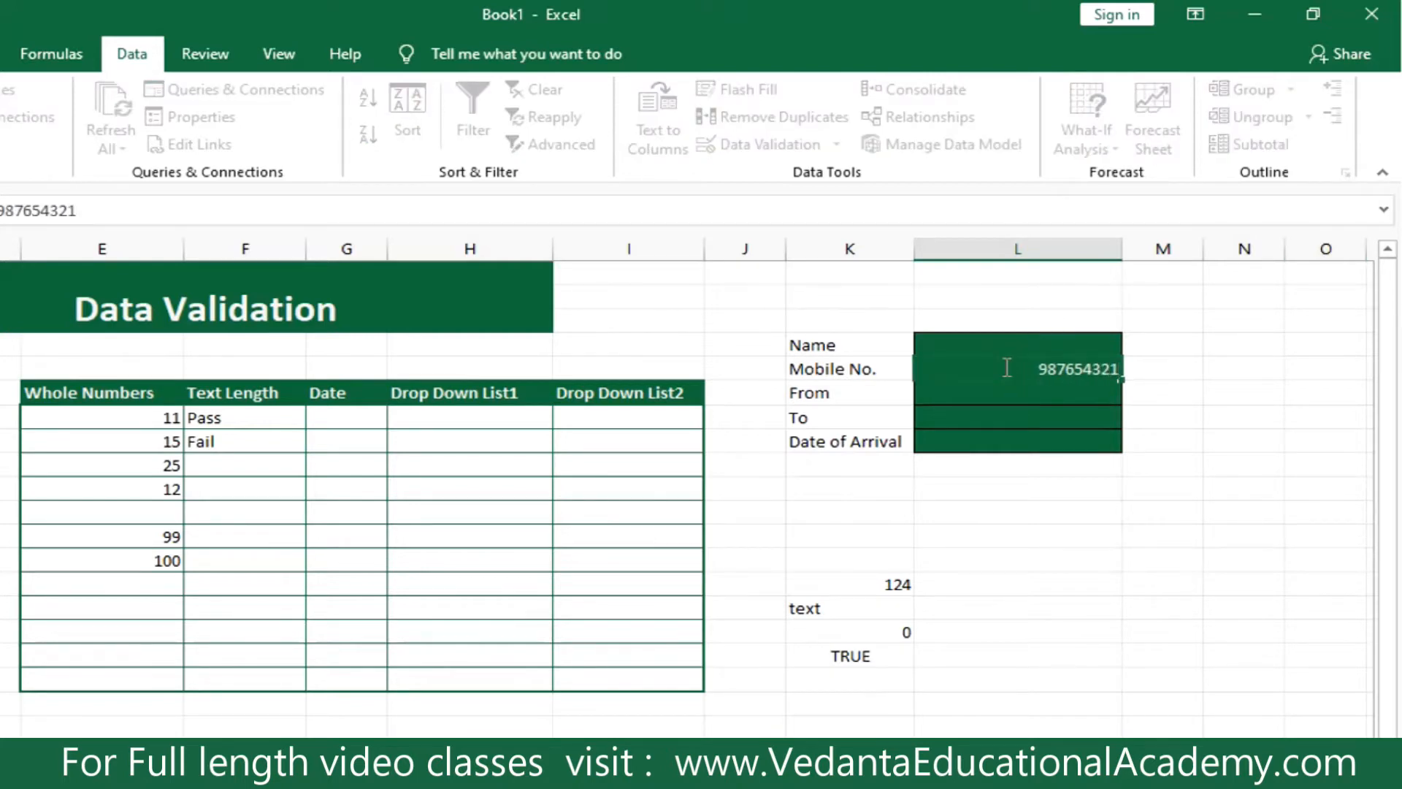
{"action": "key", "text": "Return"}
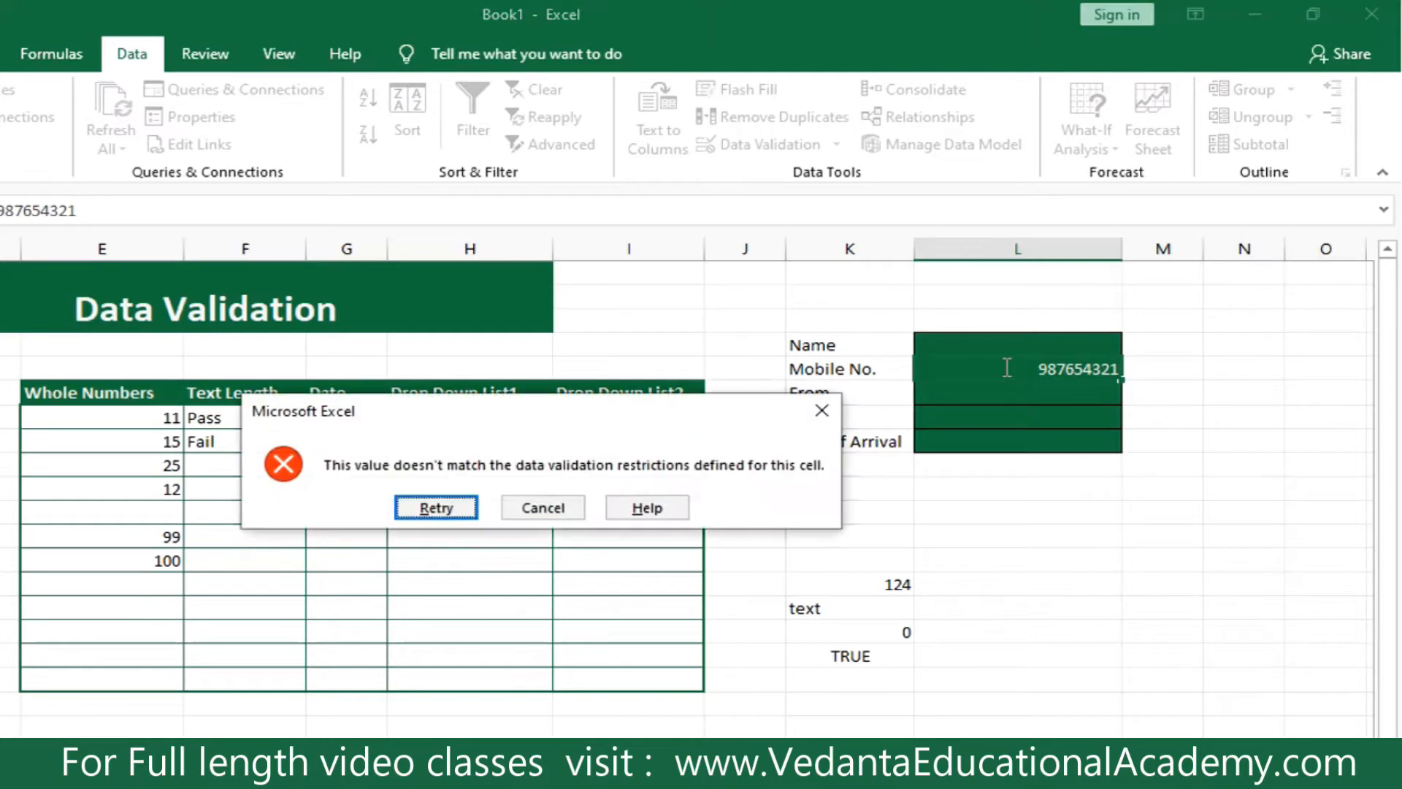
{"action": "left_click", "coordinate": [822, 410]}
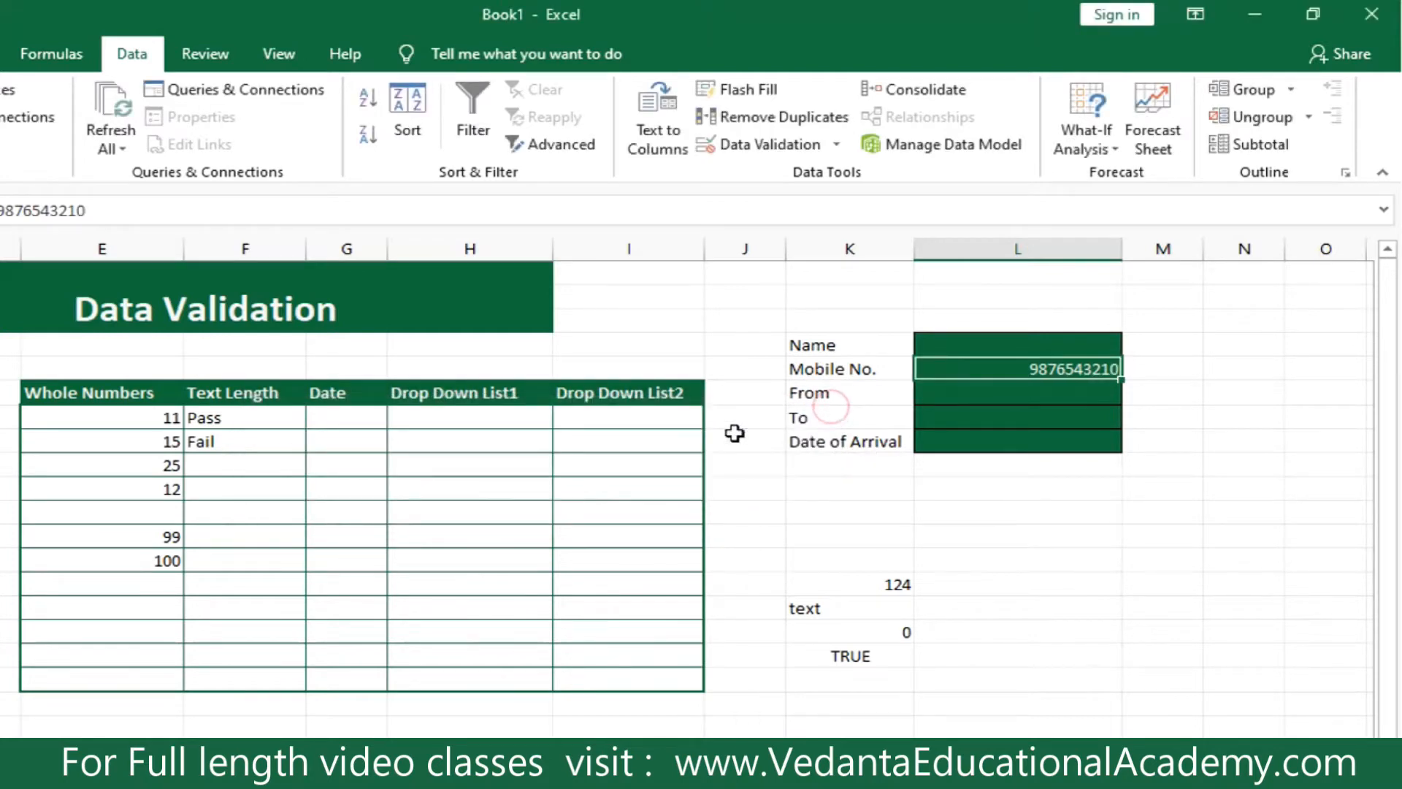
Widen the Date column G slightly.
{"action": "left_click", "coordinate": [349, 419]}
{"action": "left_click_drag", "start_coordinate": [387, 248], "coordinate": [419, 245]}
{"action": "left_click", "coordinate": [898, 513]}
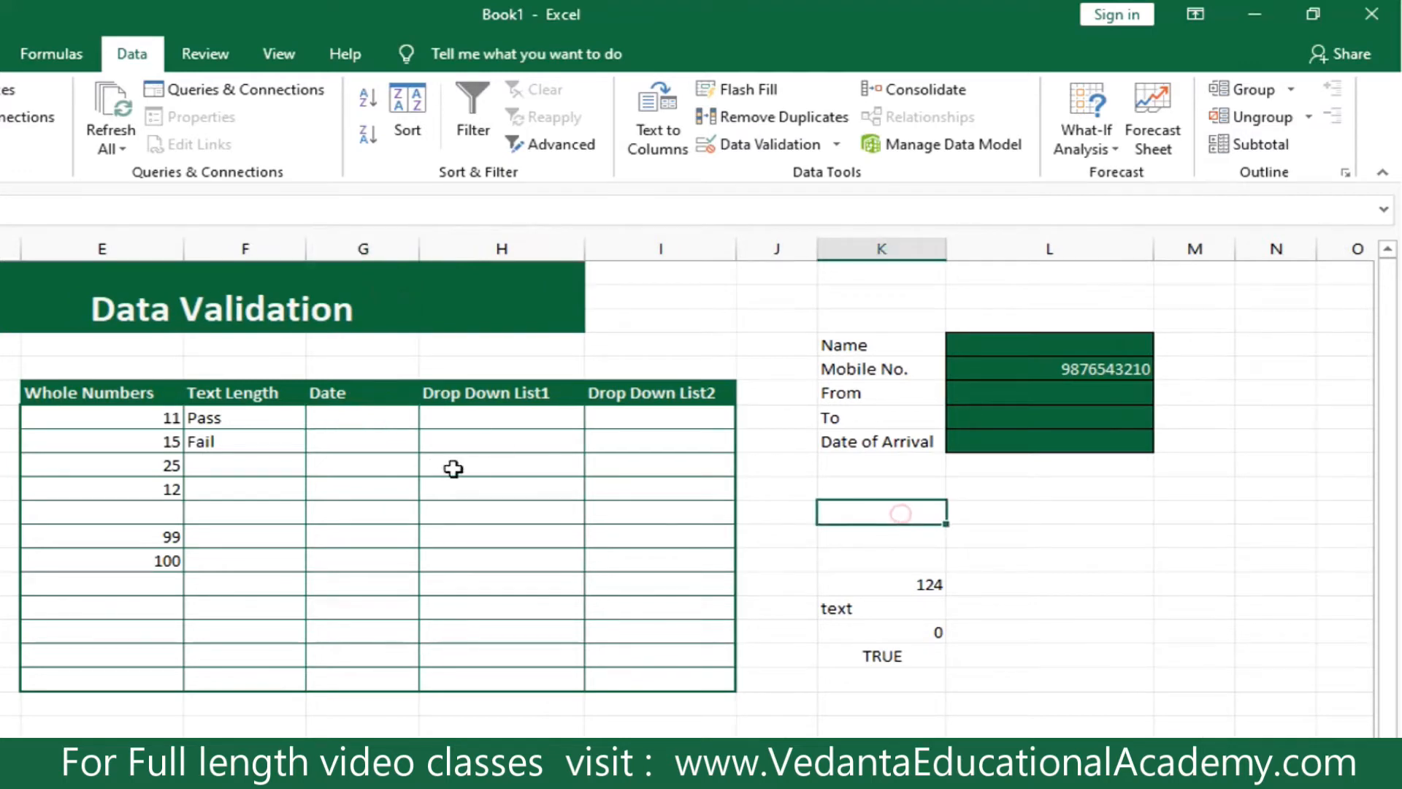
Start a data validation rule for the Date column cells G7:G18 and allow only Date values.
{"action": "left_click", "coordinate": [379, 418]}
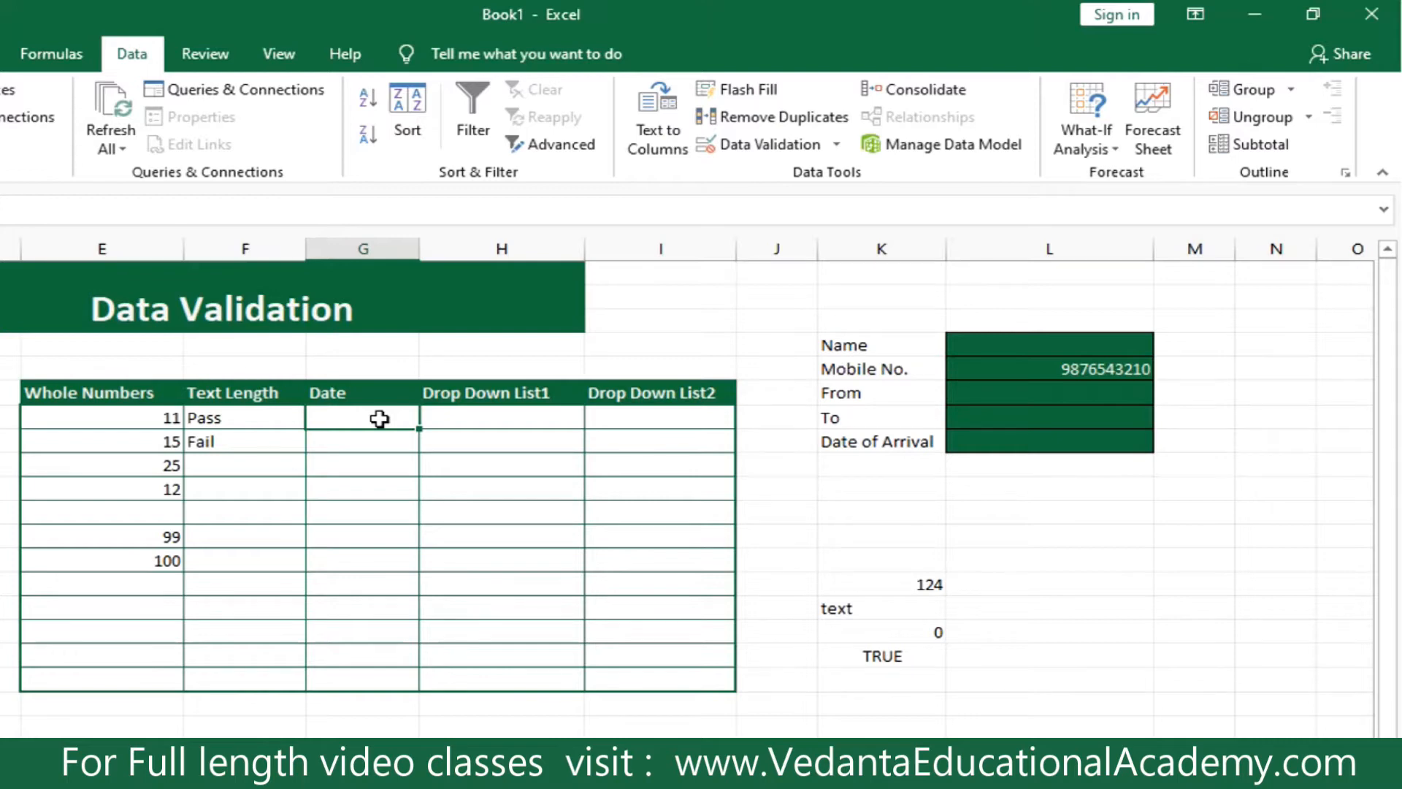
{"action": "left_click", "coordinate": [456, 533]}
{"action": "left_click_drag", "start_coordinate": [351, 415], "coordinate": [369, 675]}
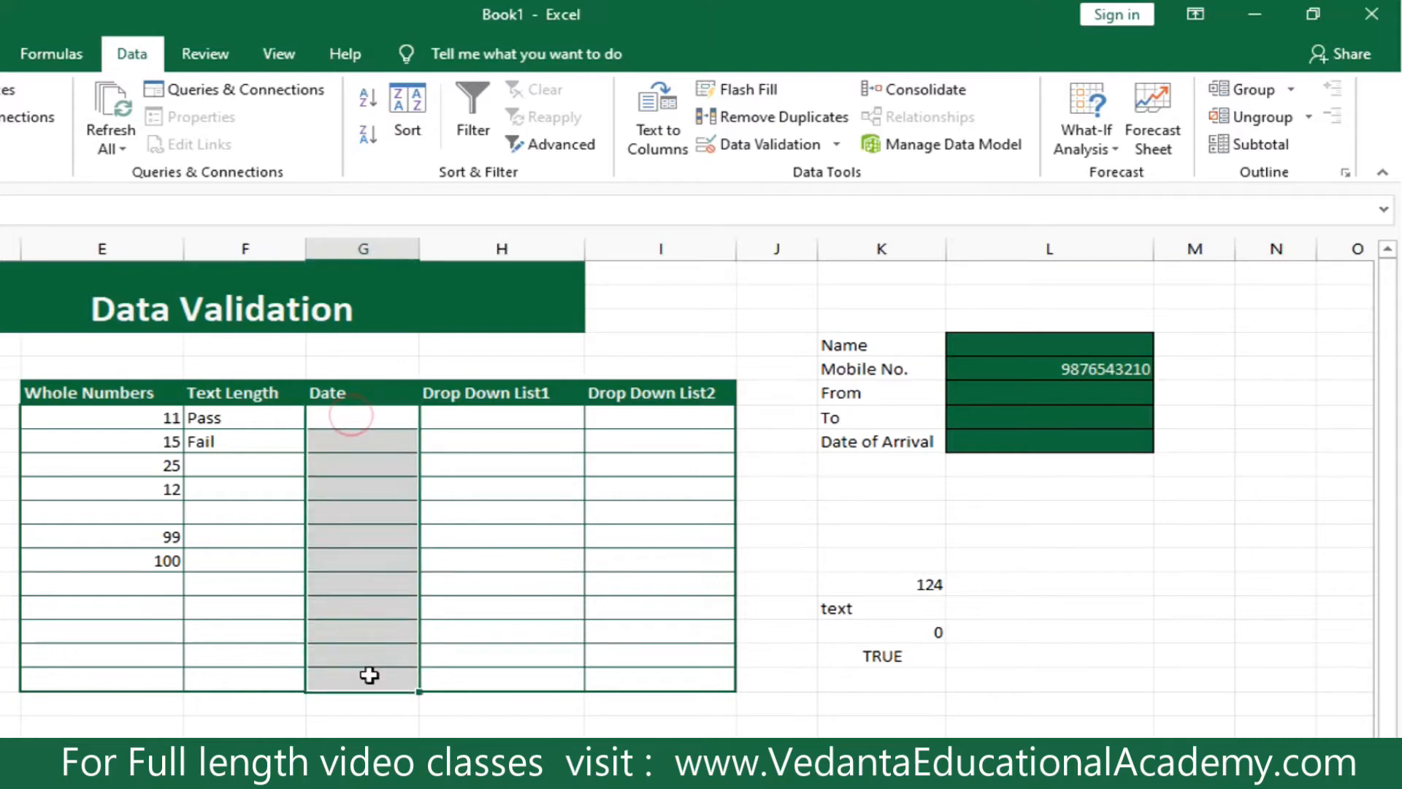
{"action": "left_click", "coordinate": [761, 146]}
{"action": "left_click", "coordinate": [454, 464]}
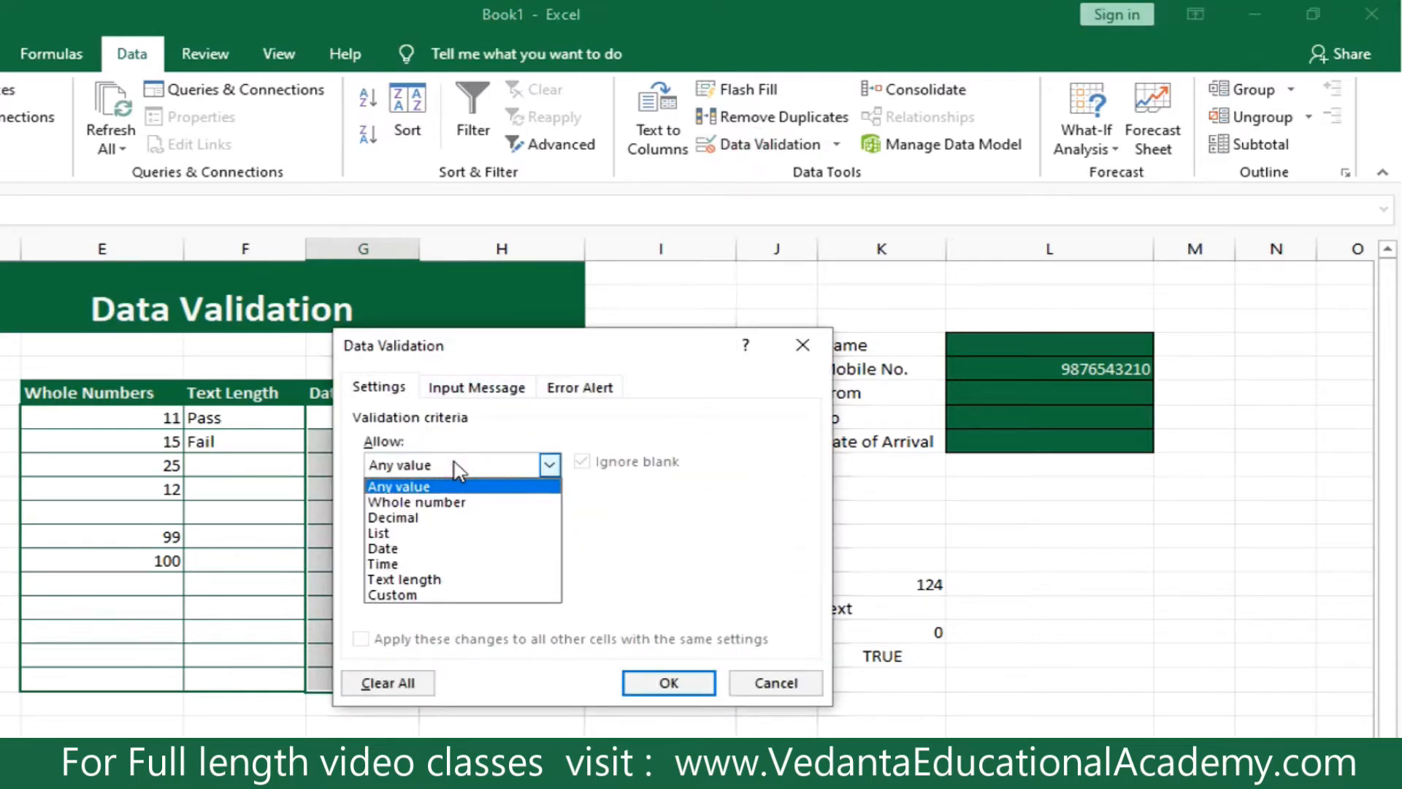
{"action": "left_click", "coordinate": [442, 548]}
Limit the date rule to between 01/08/2020 and 31/08/2020 and apply it to G7:G18.
{"action": "left_click", "coordinate": [433, 563]}
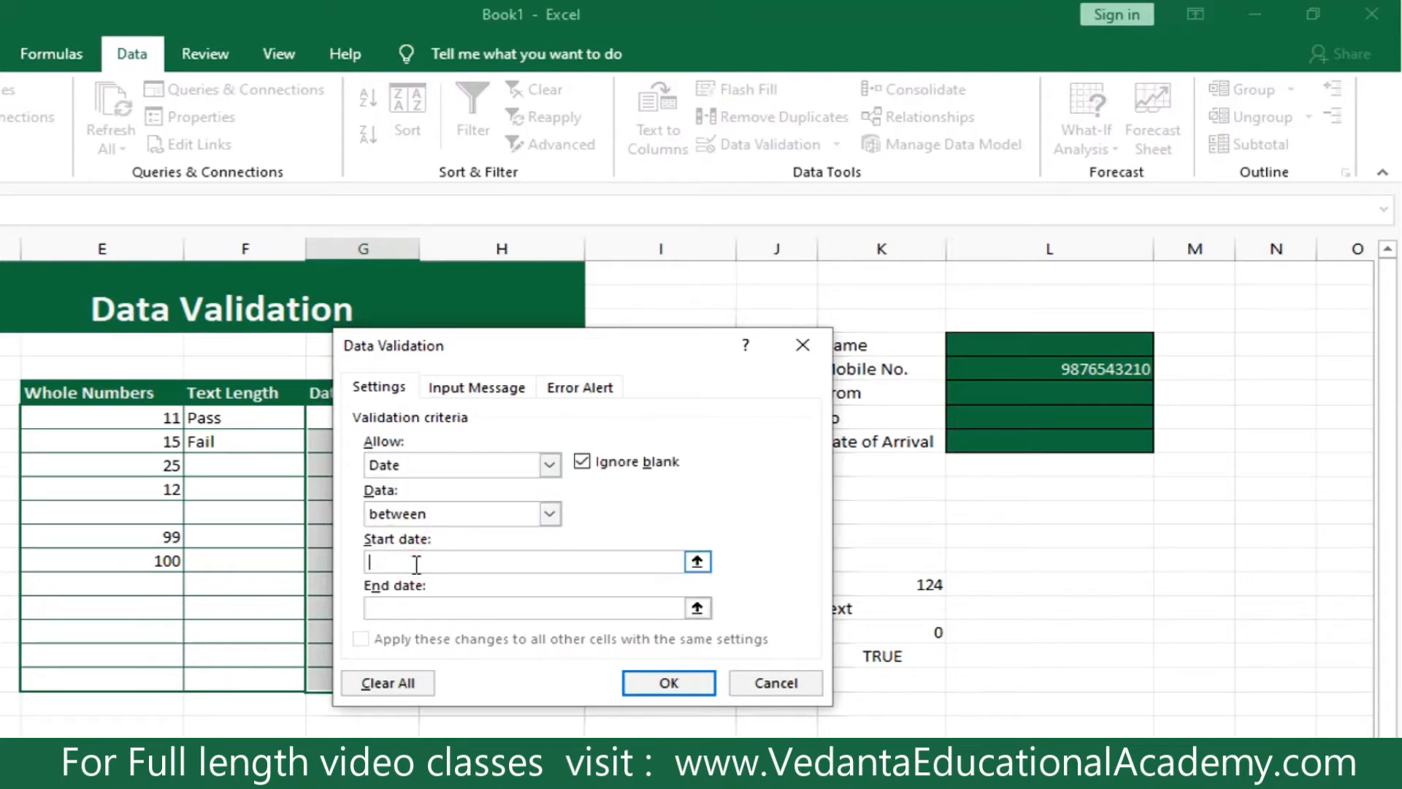
{"action": "type", "text": "01/08/2302"}
{"action": "key", "text": "BackSpace"}
{"action": "key", "text": "BackSpace"}
{"action": "key", "text": "BackSpace"}
{"action": "key", "text": "BackSpace"}
{"action": "left_click", "coordinate": [397, 613]}
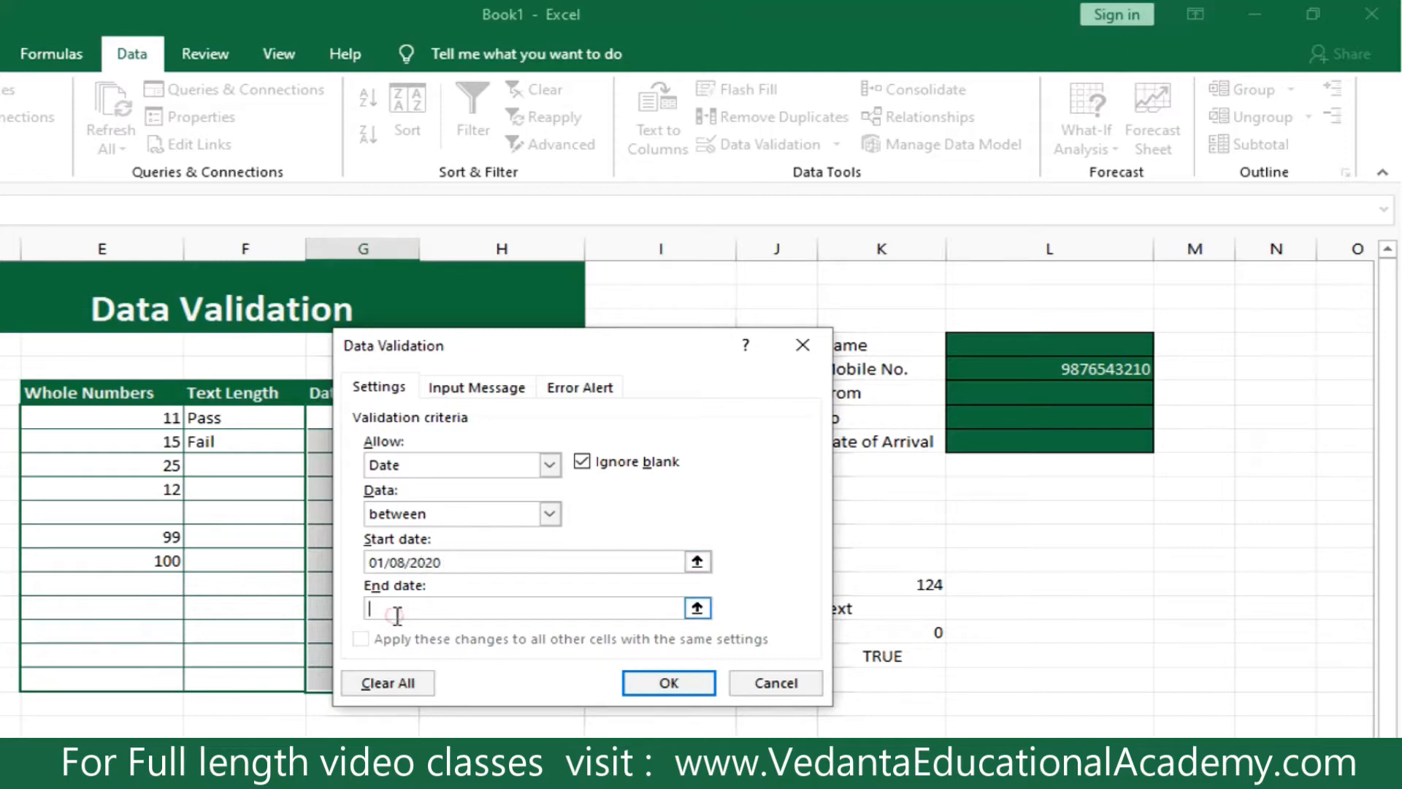
{"action": "type", "text": "31/08/2020"}
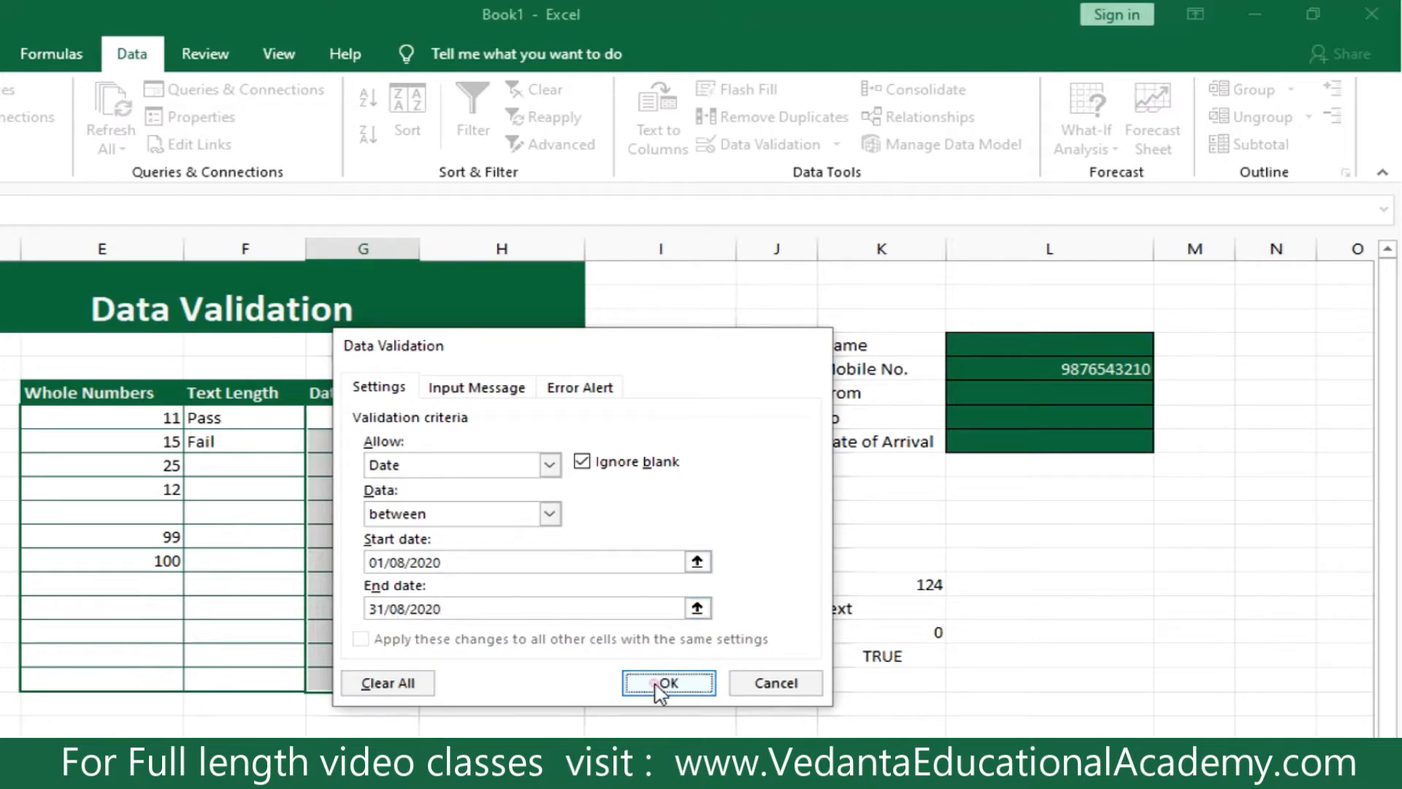
{"action": "left_click", "coordinate": [661, 684]}
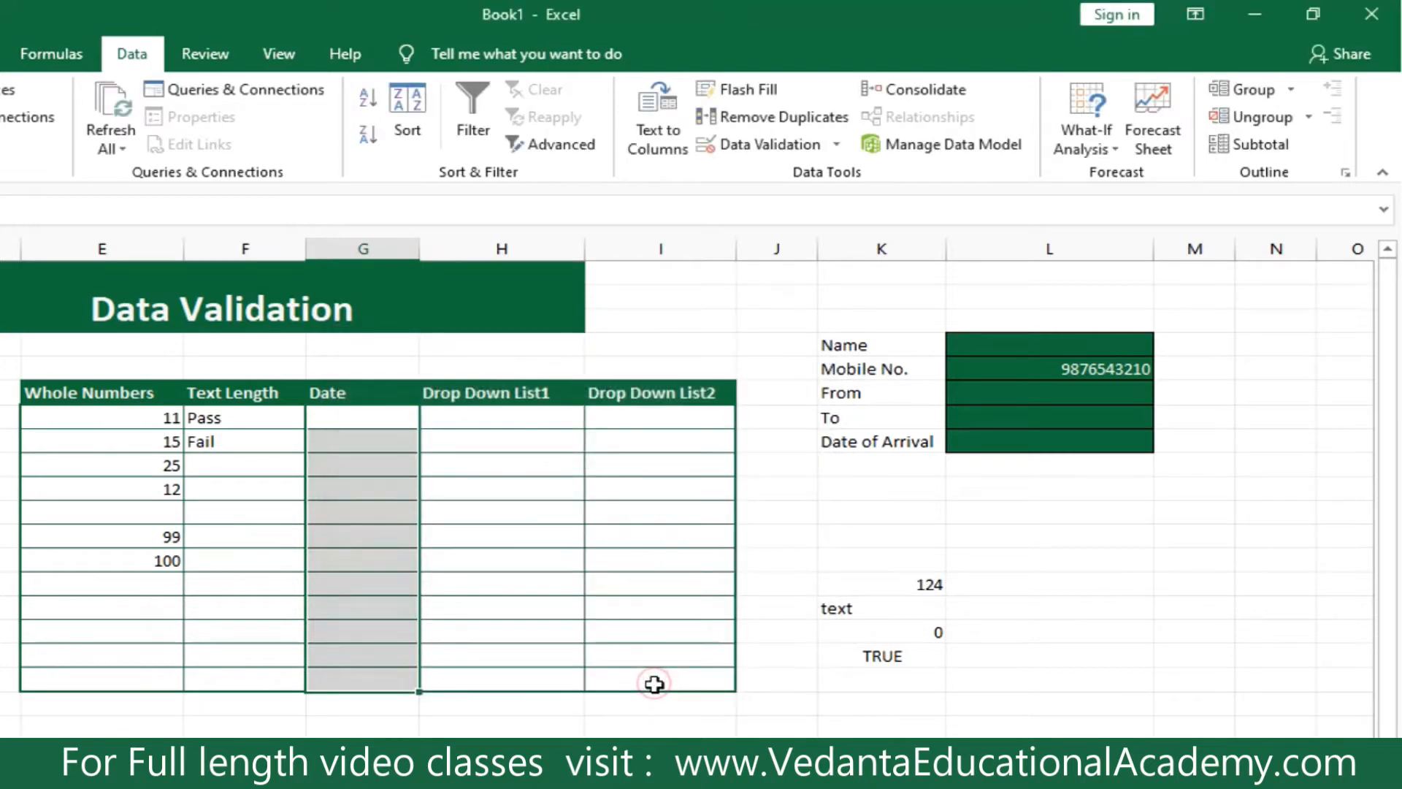
{"action": "left_click", "coordinate": [981, 398]}
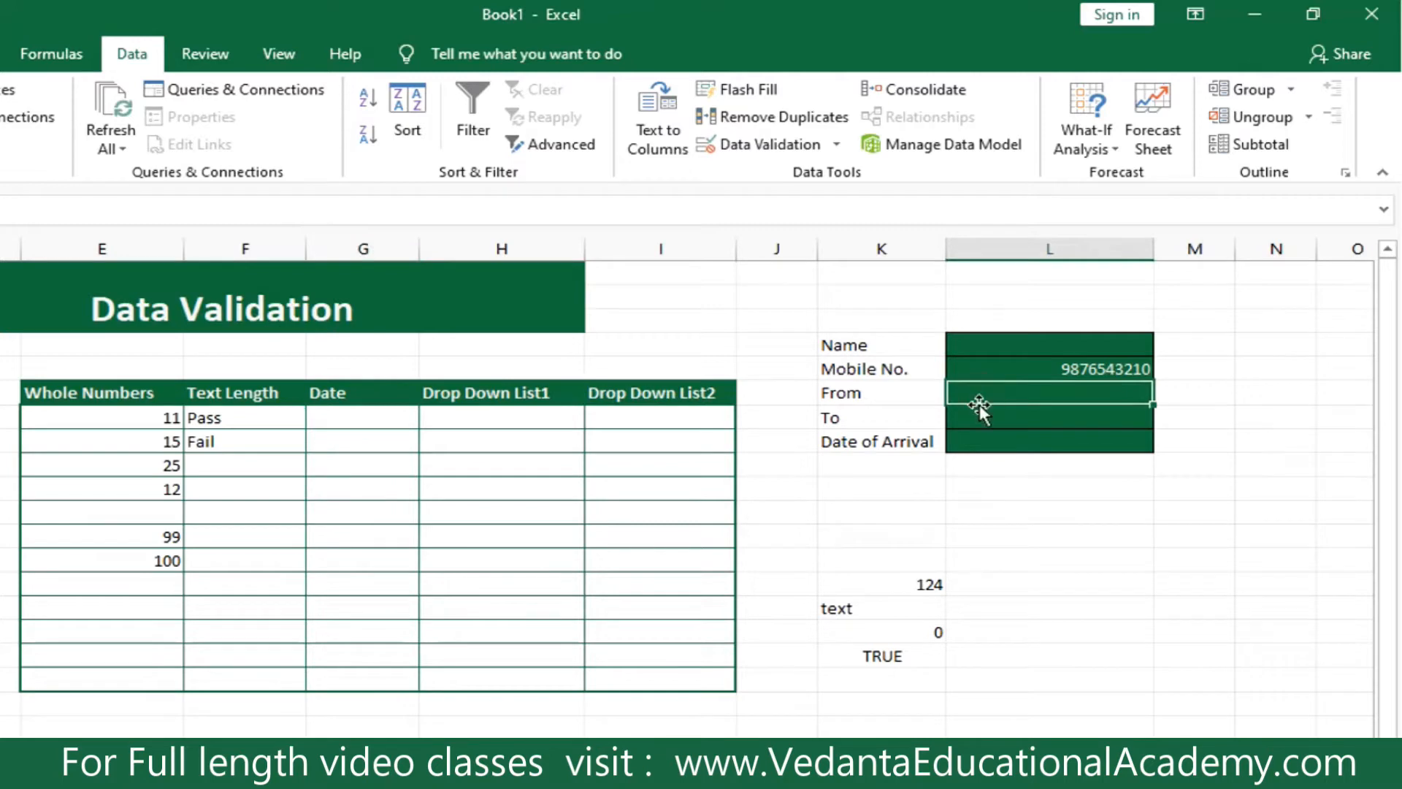
Apply a data validation rule to the From and To cells L6:L7 allowing only dates between 01-08-2020 and 31-08-2020.
{"action": "left_click_drag", "start_coordinate": [979, 403], "coordinate": [1011, 416]}
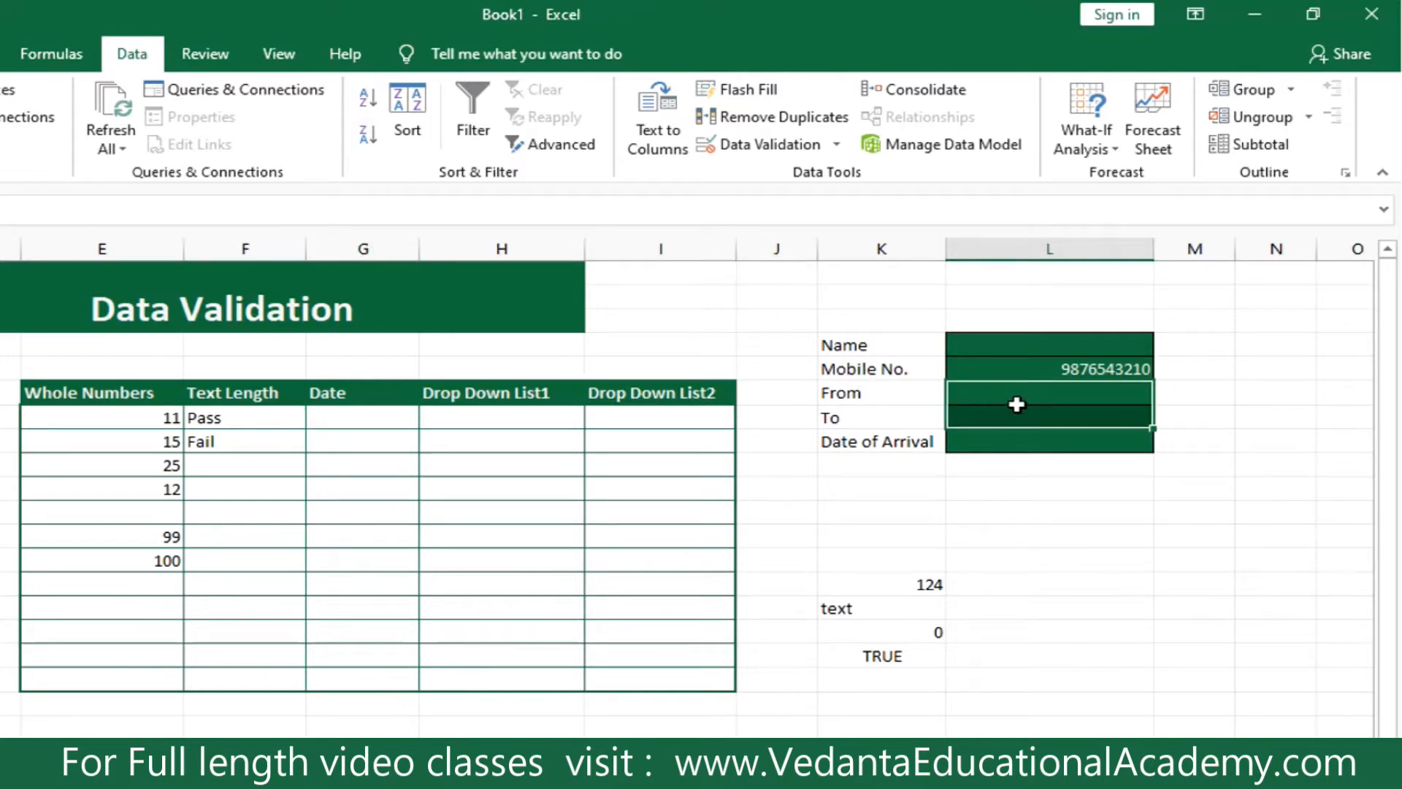
{"action": "left_click", "coordinate": [748, 144]}
{"action": "left_click", "coordinate": [486, 466]}
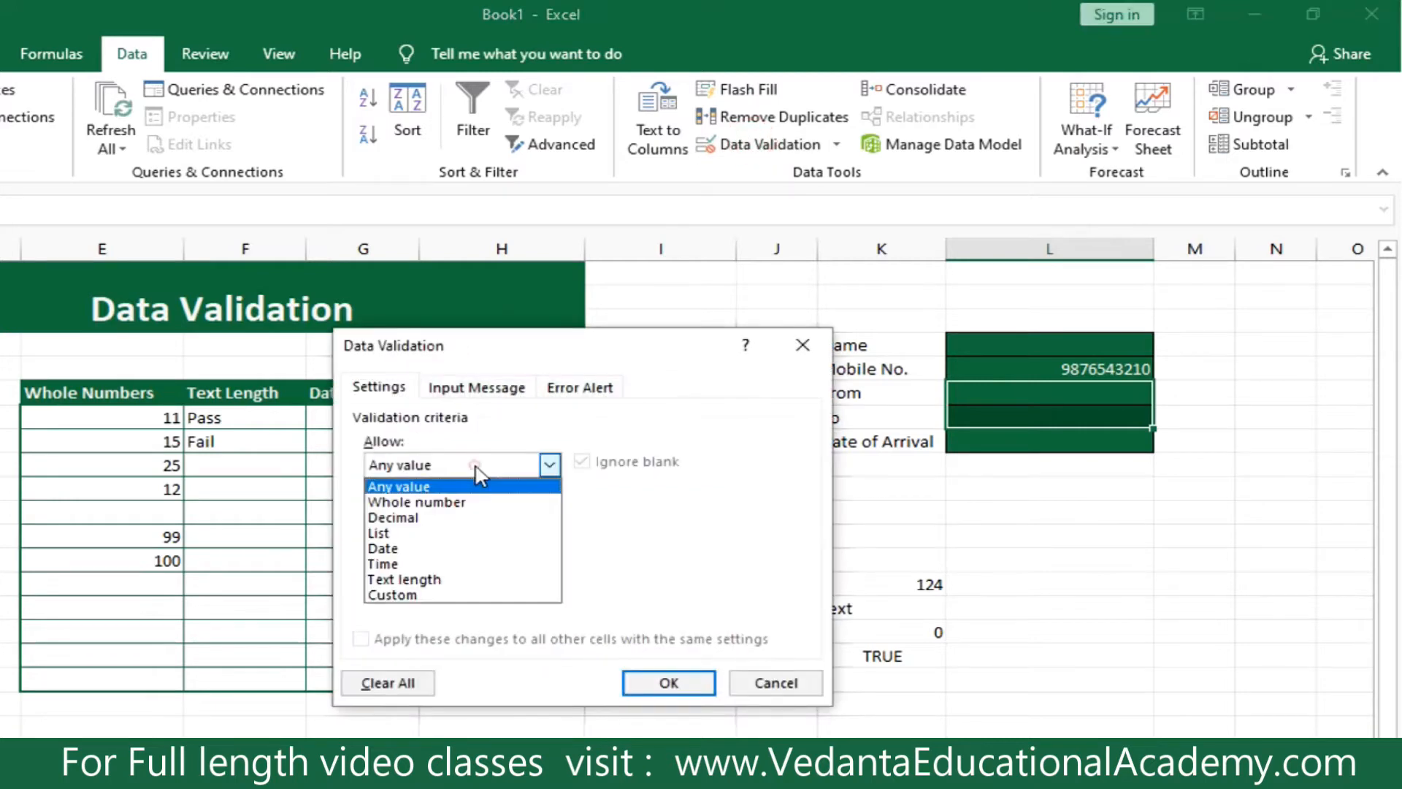
{"action": "left_click", "coordinate": [467, 546]}
{"action": "left_click", "coordinate": [415, 564]}
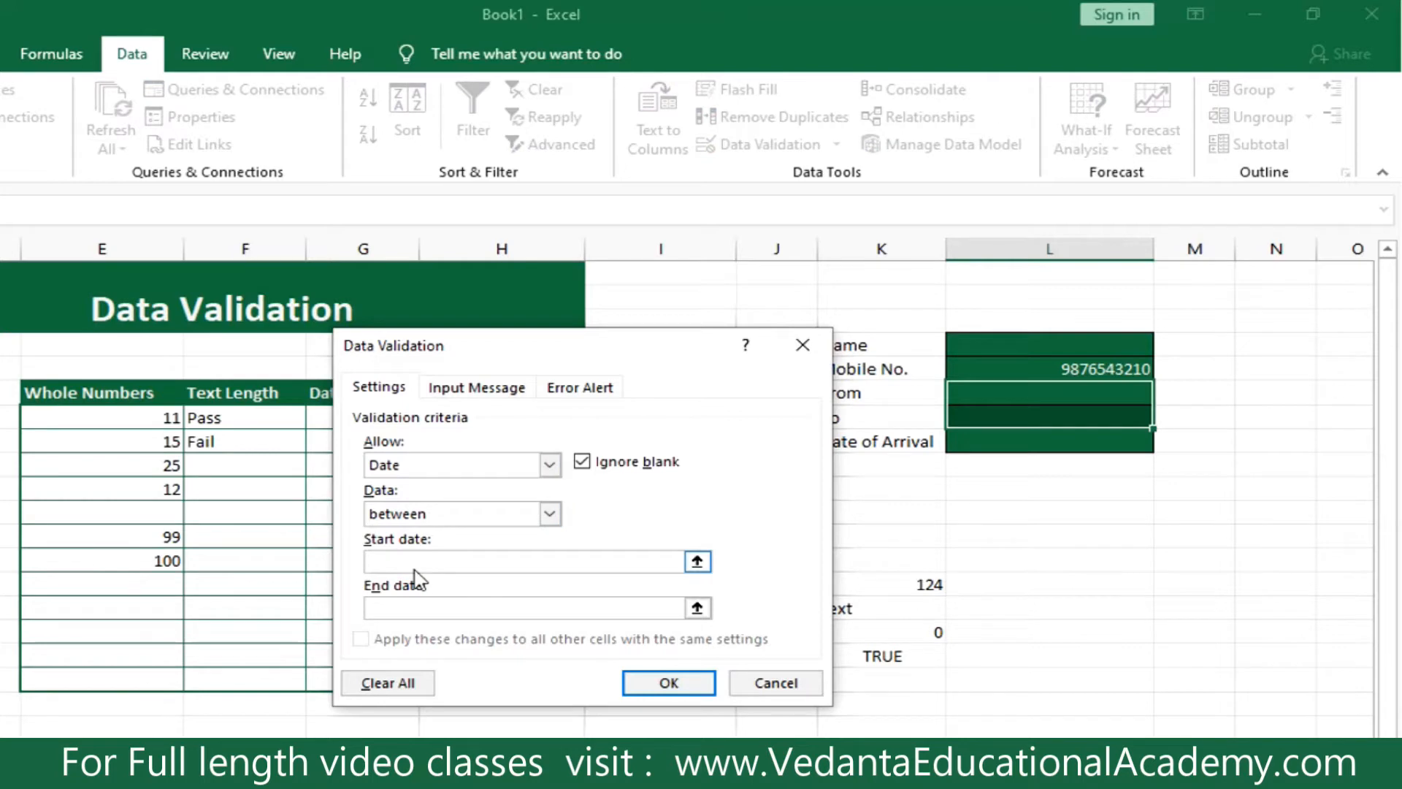
{"action": "type", "text": "01-08-2020"}
{"action": "key", "text": "Tab"}
{"action": "type", "text": "31"}
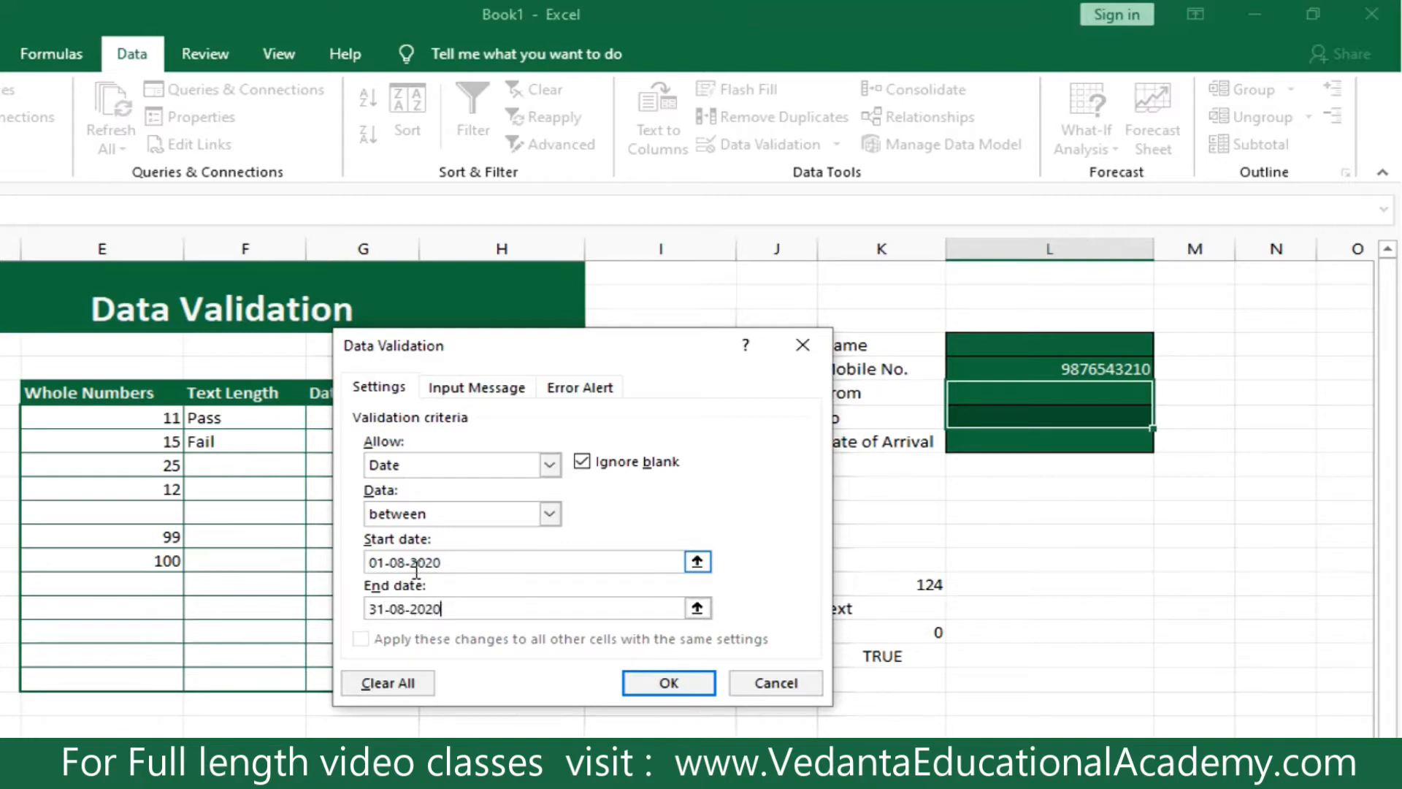
{"action": "left_click", "coordinate": [666, 683]}
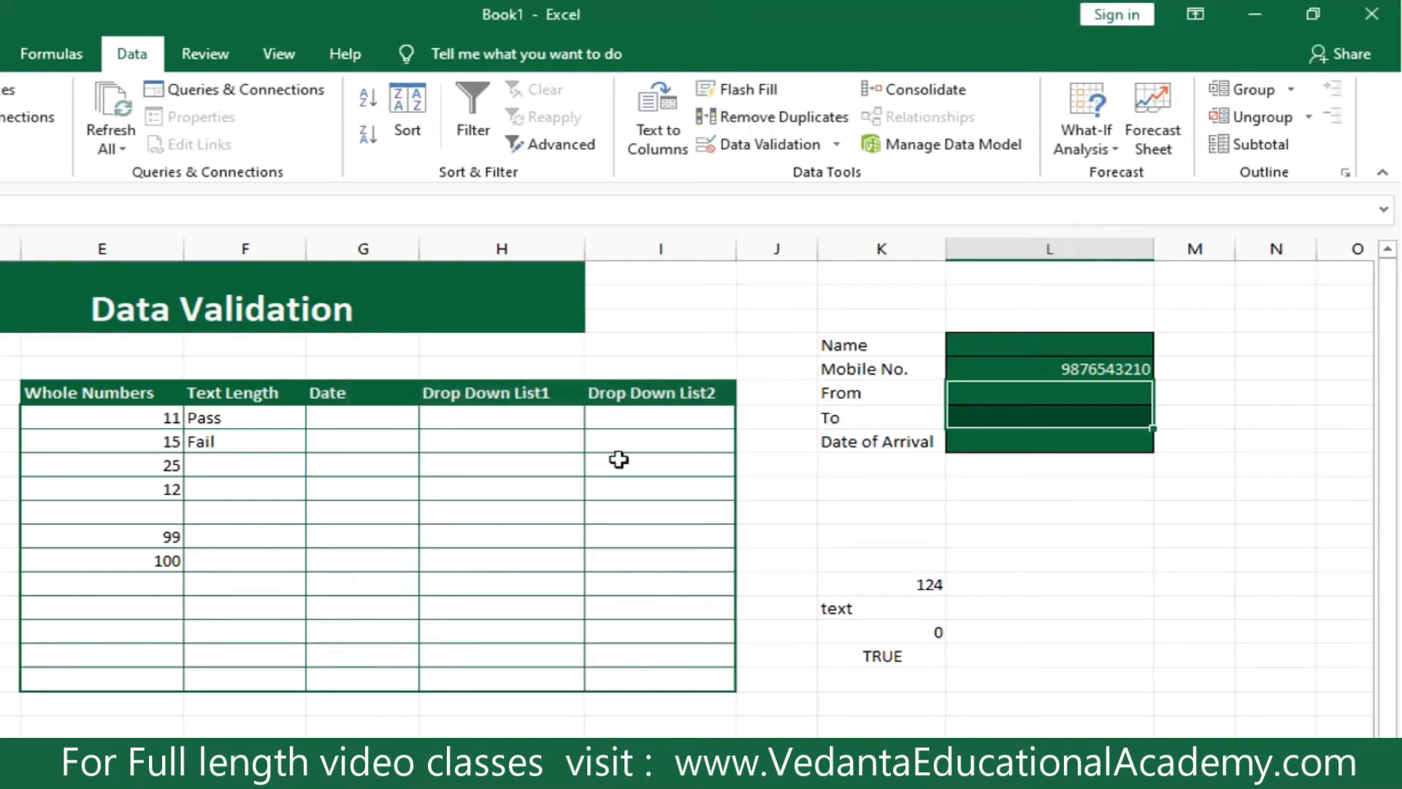
Enter 01/08/2020 in G7 and 31/08/2020 in G8 to test the Date column rule.
{"action": "left_click_drag", "start_coordinate": [373, 438], "coordinate": [369, 538]}
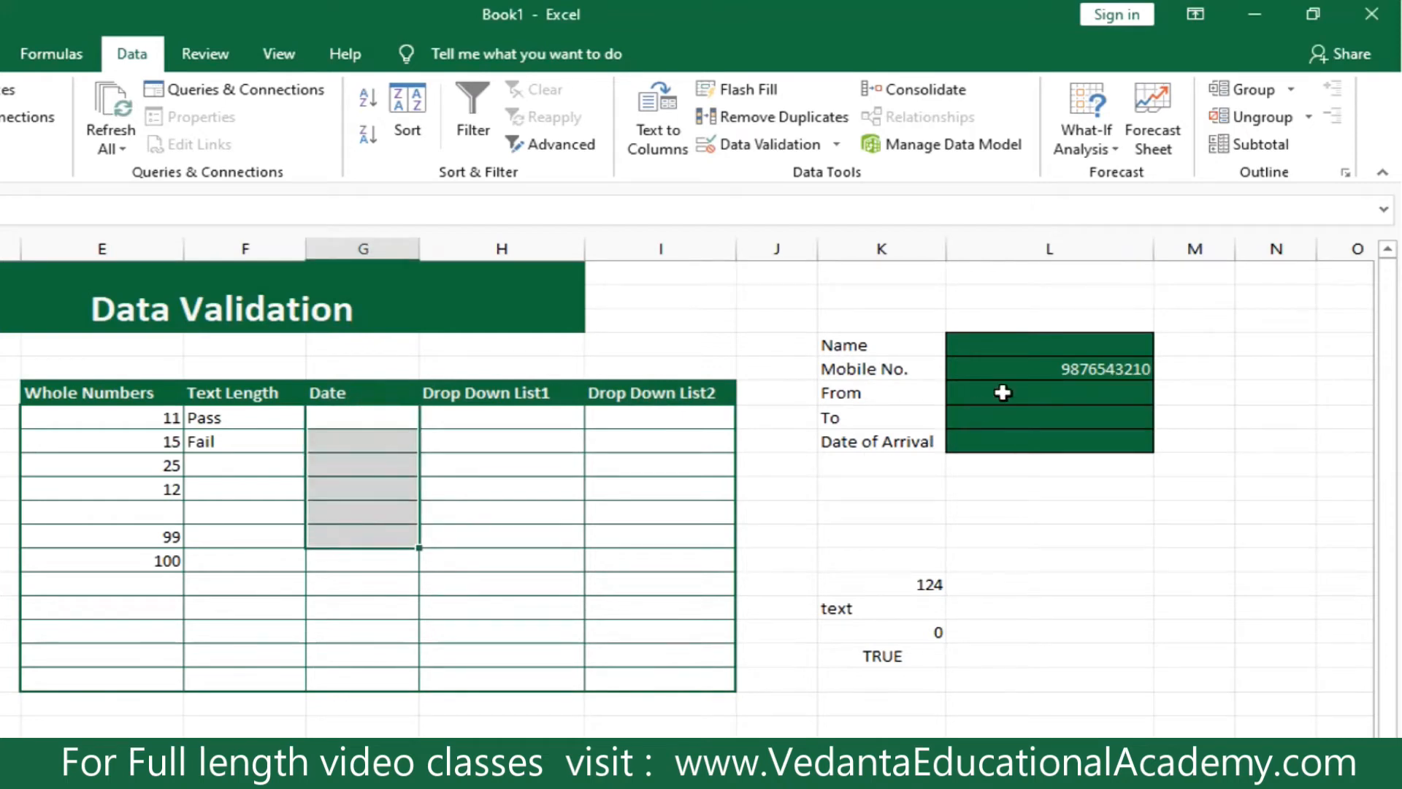
{"action": "left_click", "coordinate": [1006, 424]}
{"action": "left_click", "coordinate": [1022, 387]}
{"action": "left_click", "coordinate": [349, 422]}
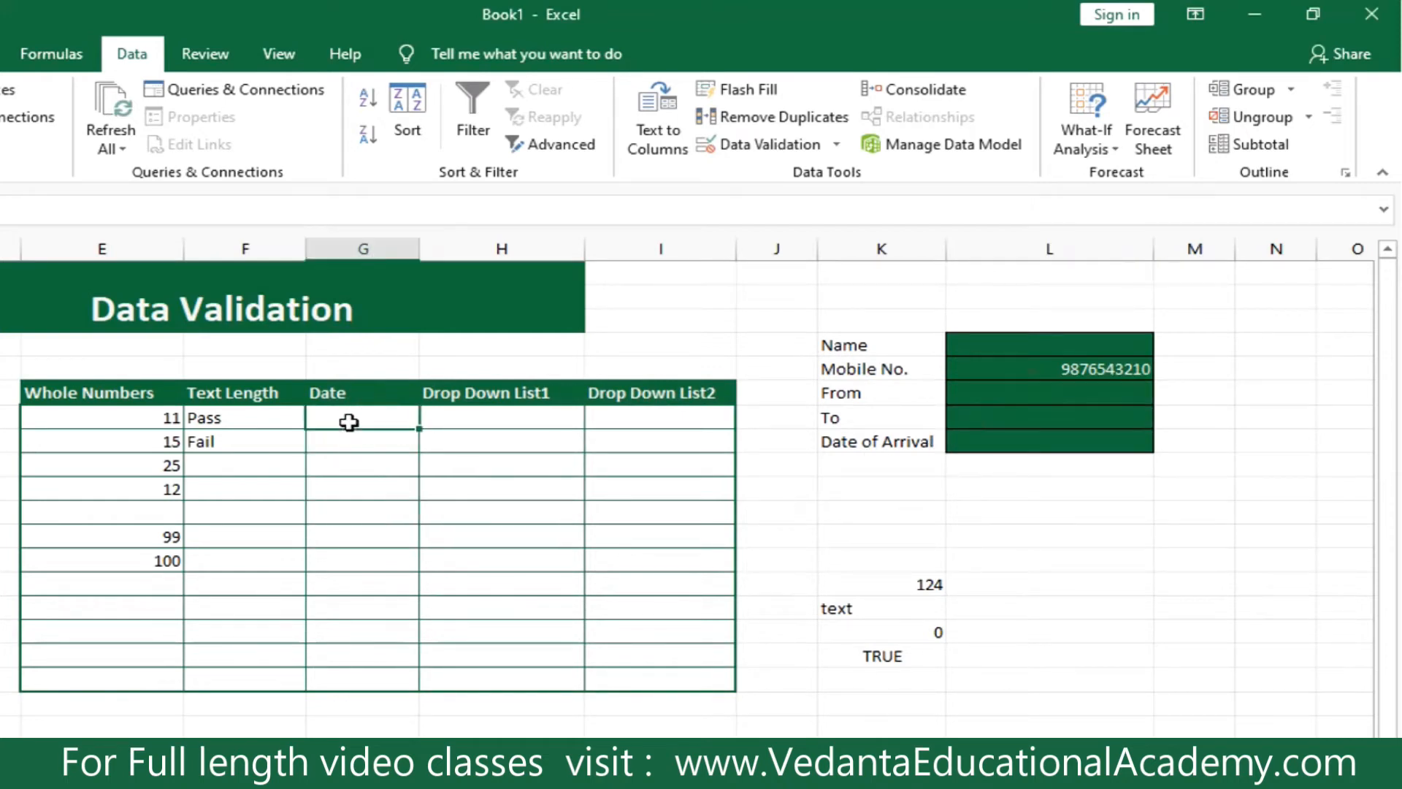
{"action": "type", "text": "01/08/2020"}
{"action": "key", "text": "Return"}
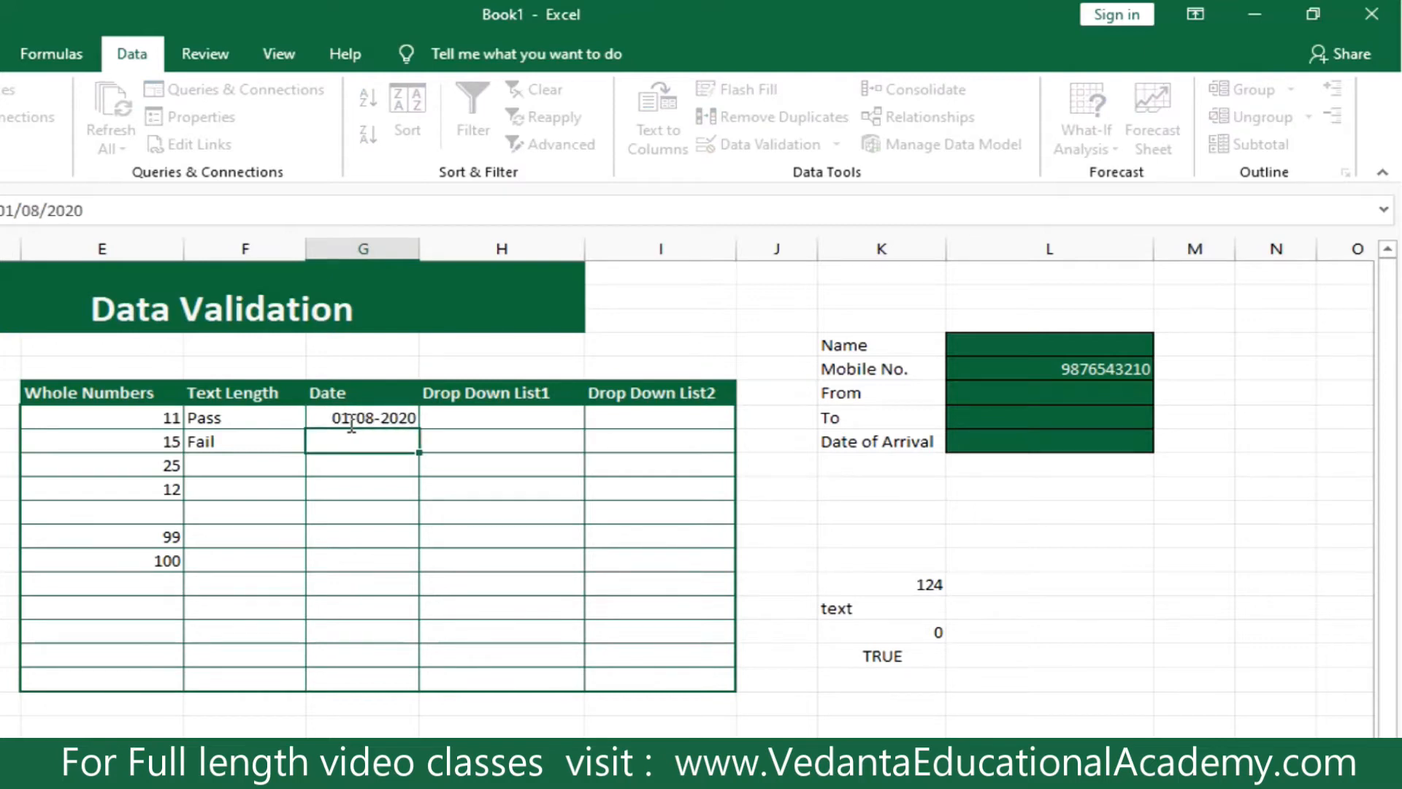
{"action": "type", "text": "31/08/2020"}
{"action": "key", "text": "Return"}
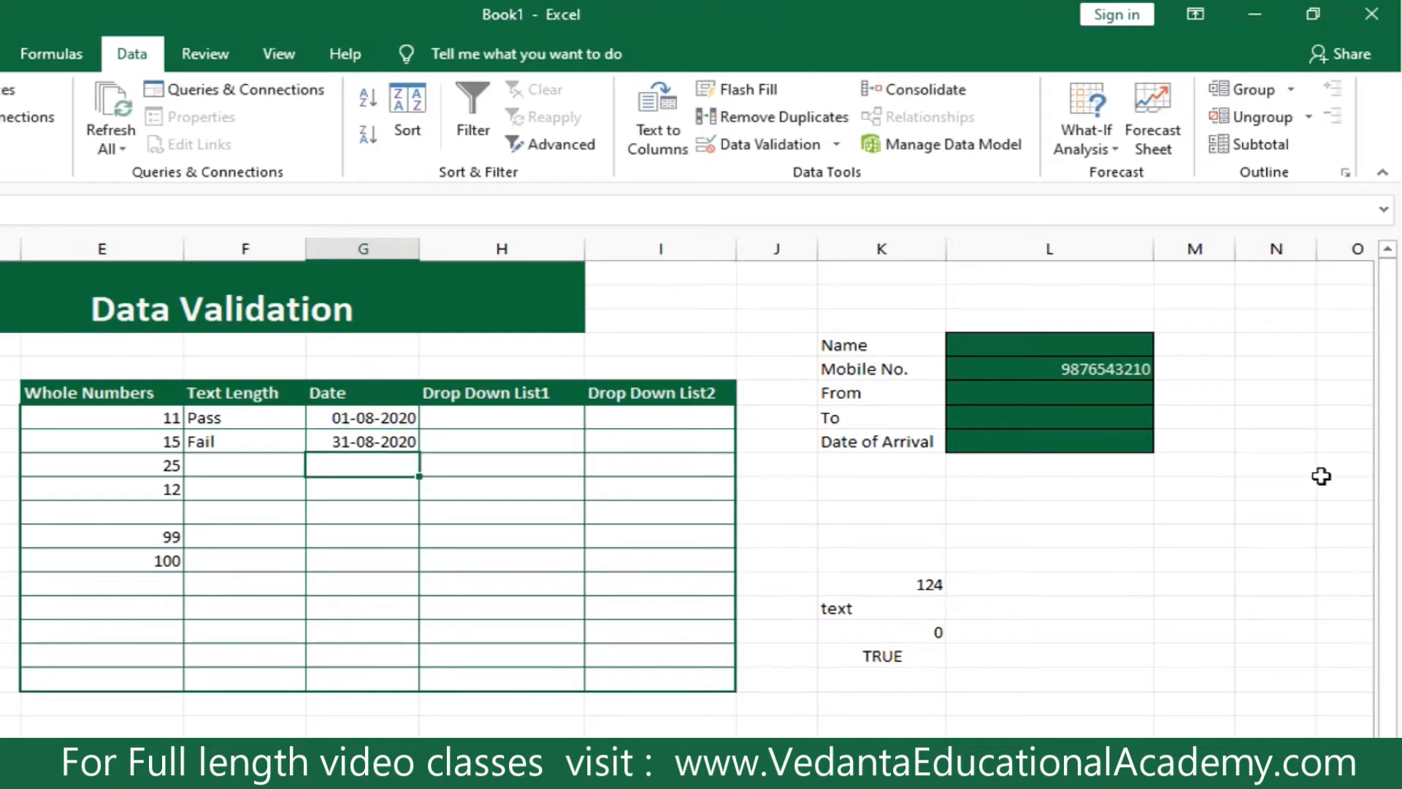
Test the Date column rule by trying to enter 01/07/2020 in G9, and discard the entry.
{"action": "type", "text": "01/0"}
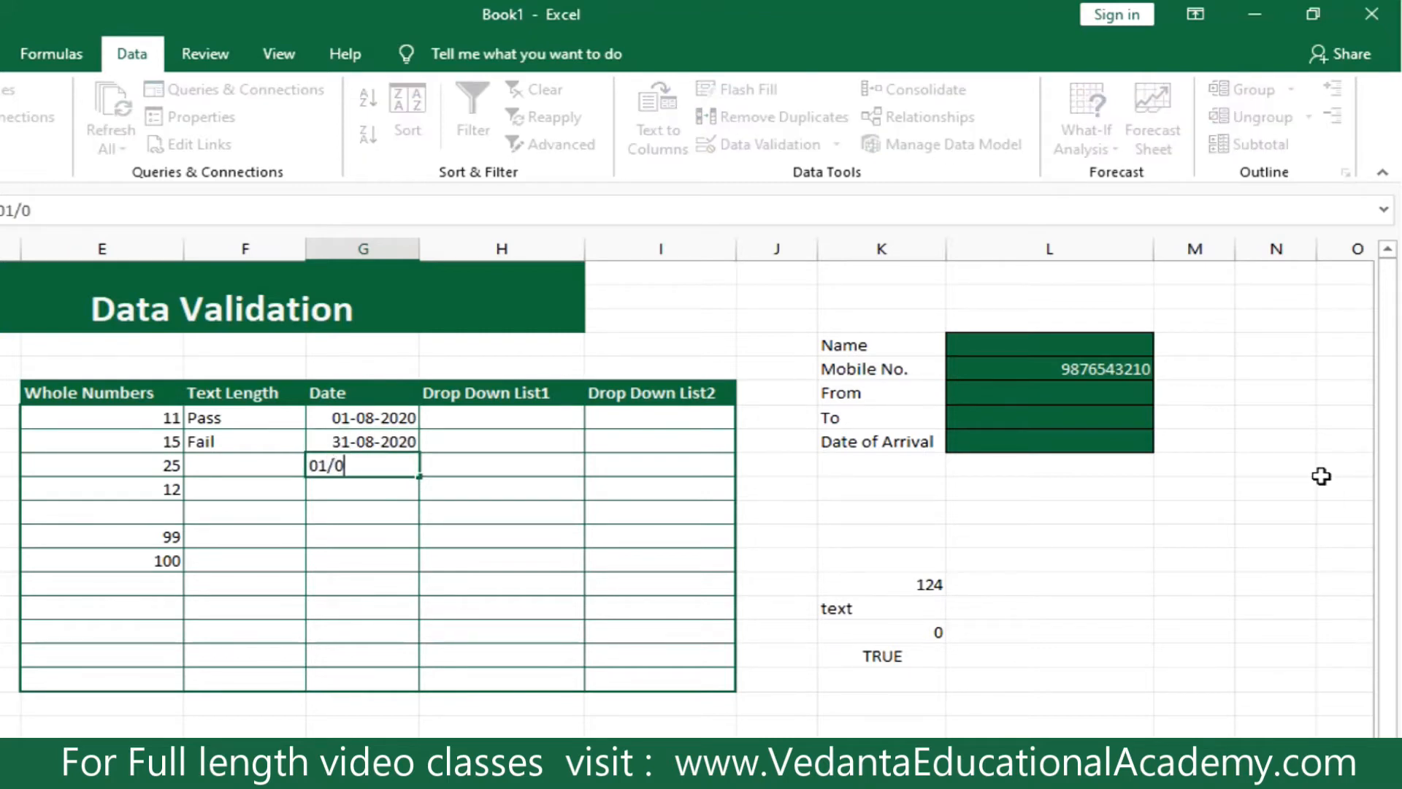
{"action": "type", "text": "7/2020"}
{"action": "key", "text": "Return"}
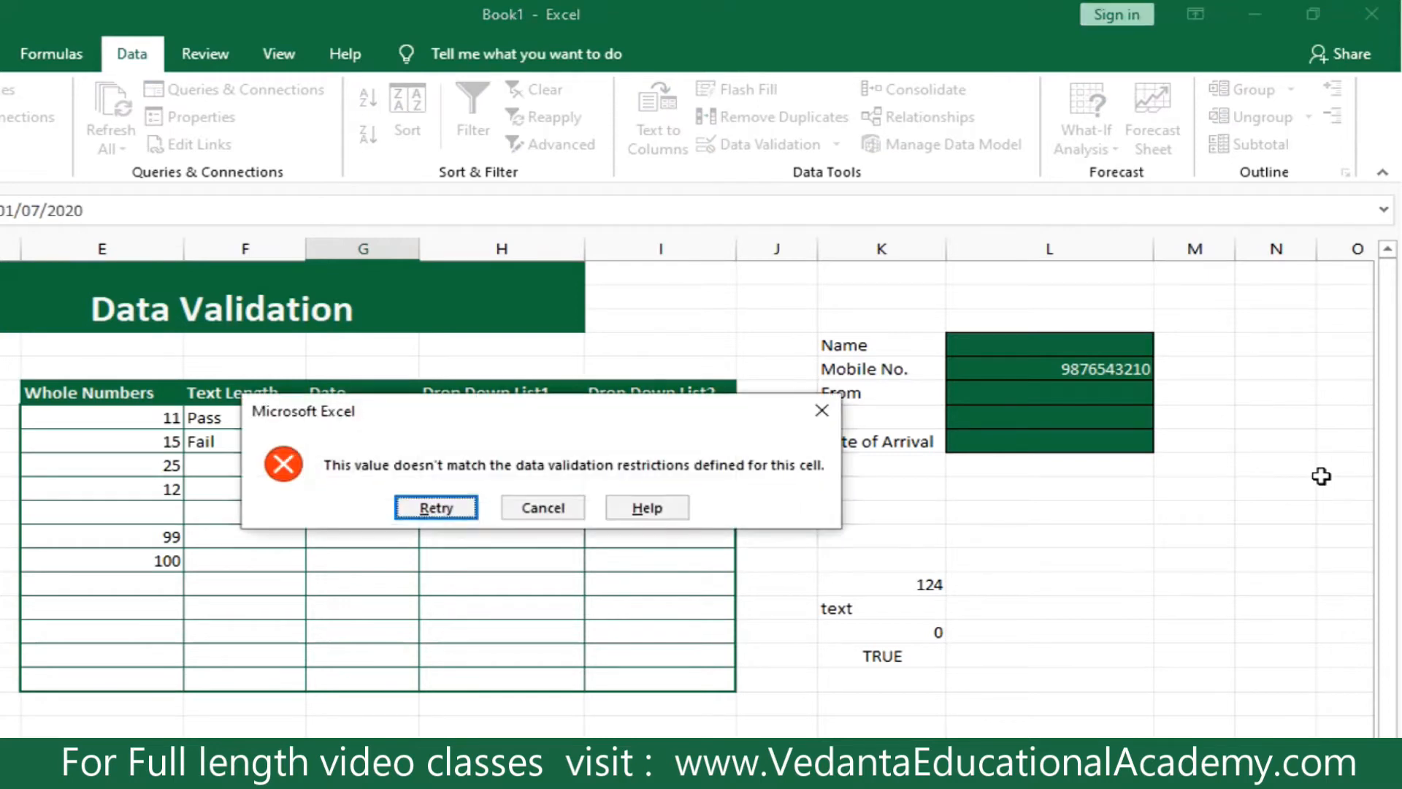
{"action": "key", "text": "Return"}
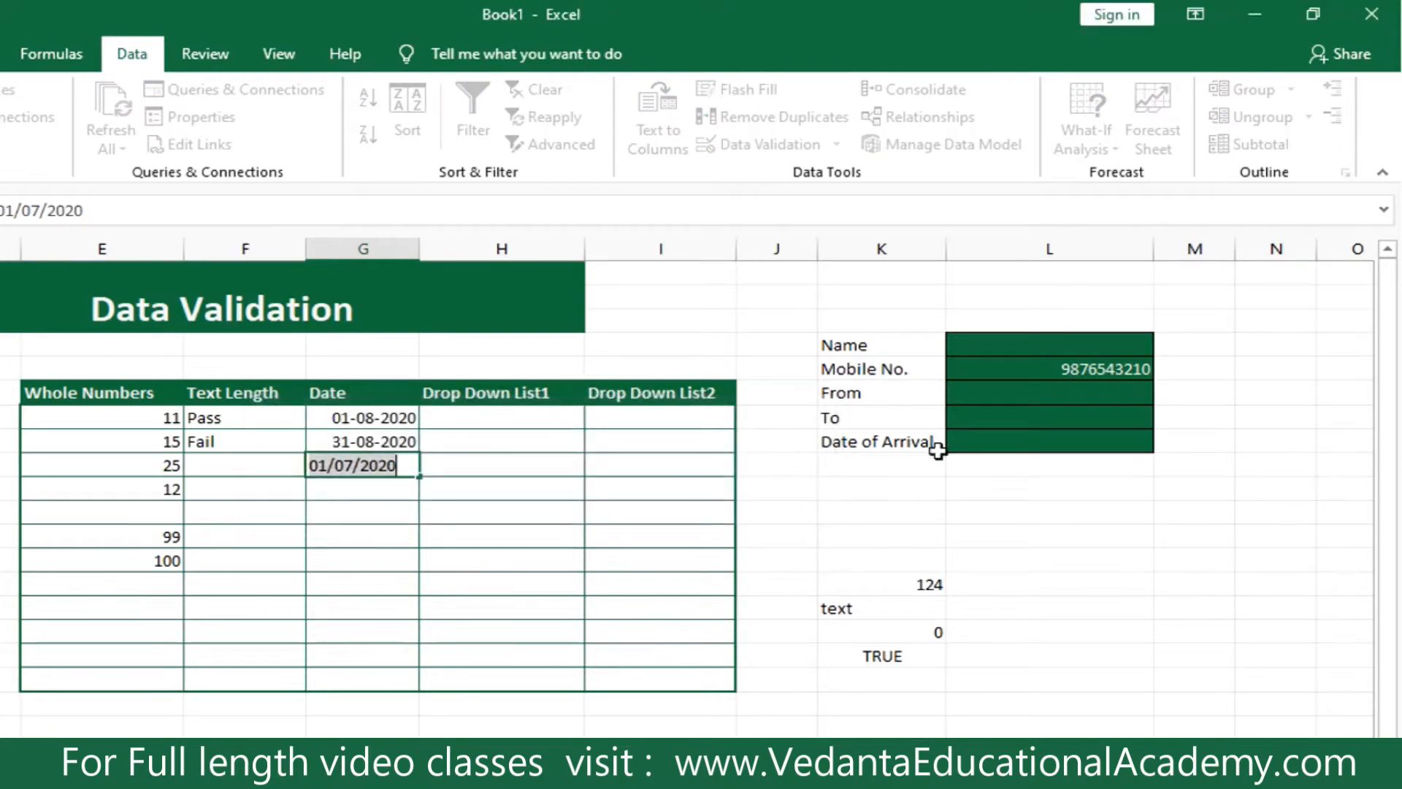
{"action": "left_click", "coordinate": [980, 533]}
{"action": "key", "text": "Escape"}
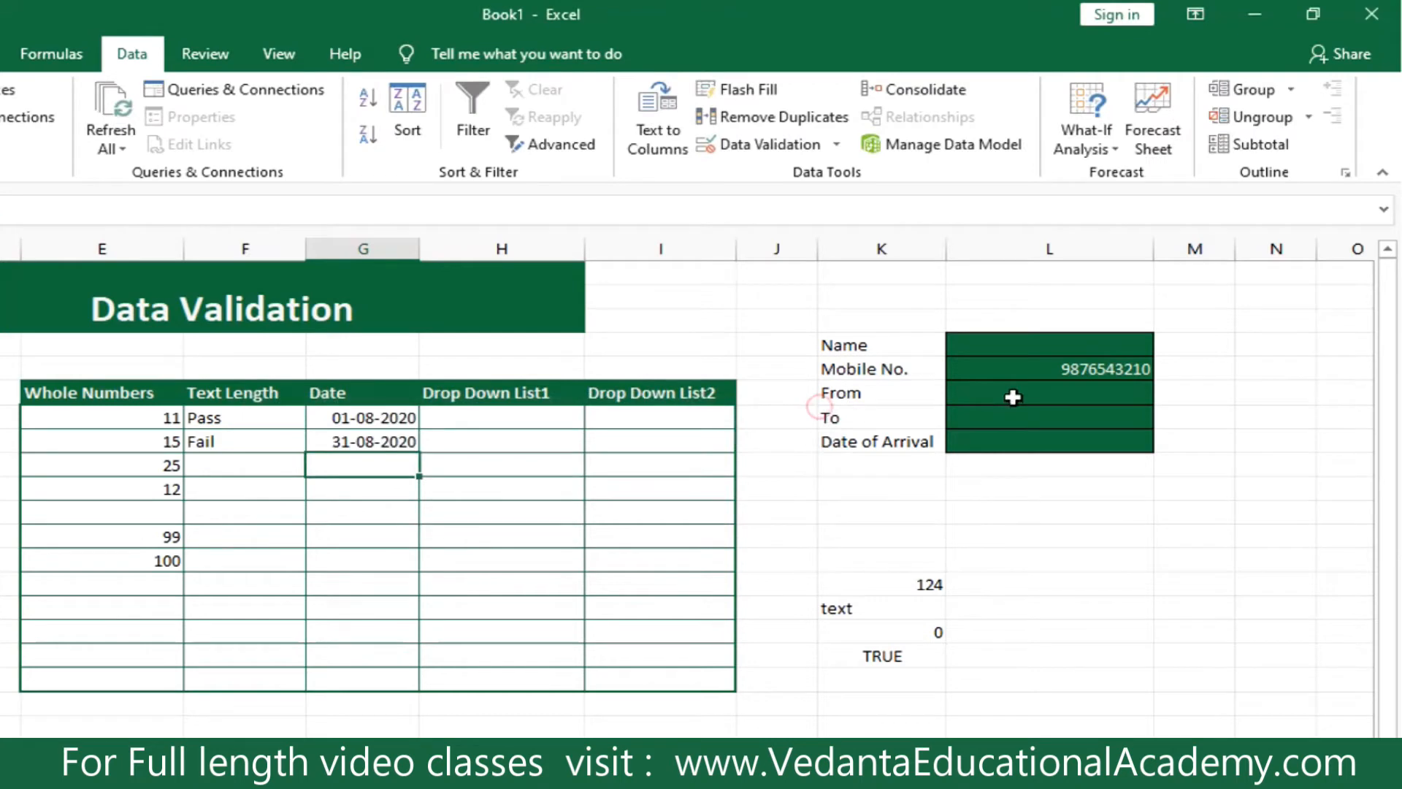
Enter the date 13/08/2020 in the form's From cell L6.
{"action": "left_click", "coordinate": [1014, 395]}
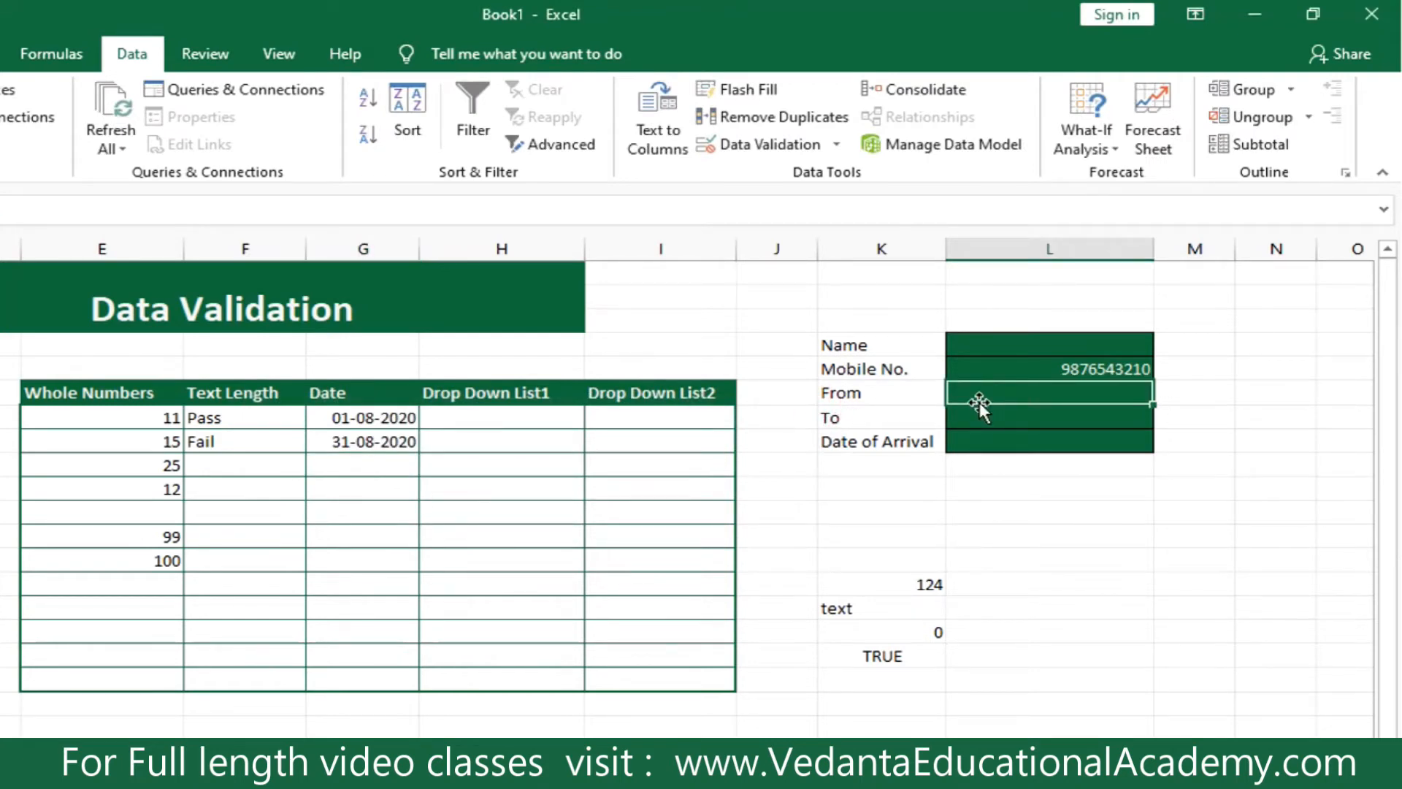
{"action": "type", "text": "01"}
{"action": "key", "text": "BackSpace"}
{"action": "type", "text": "13/"}
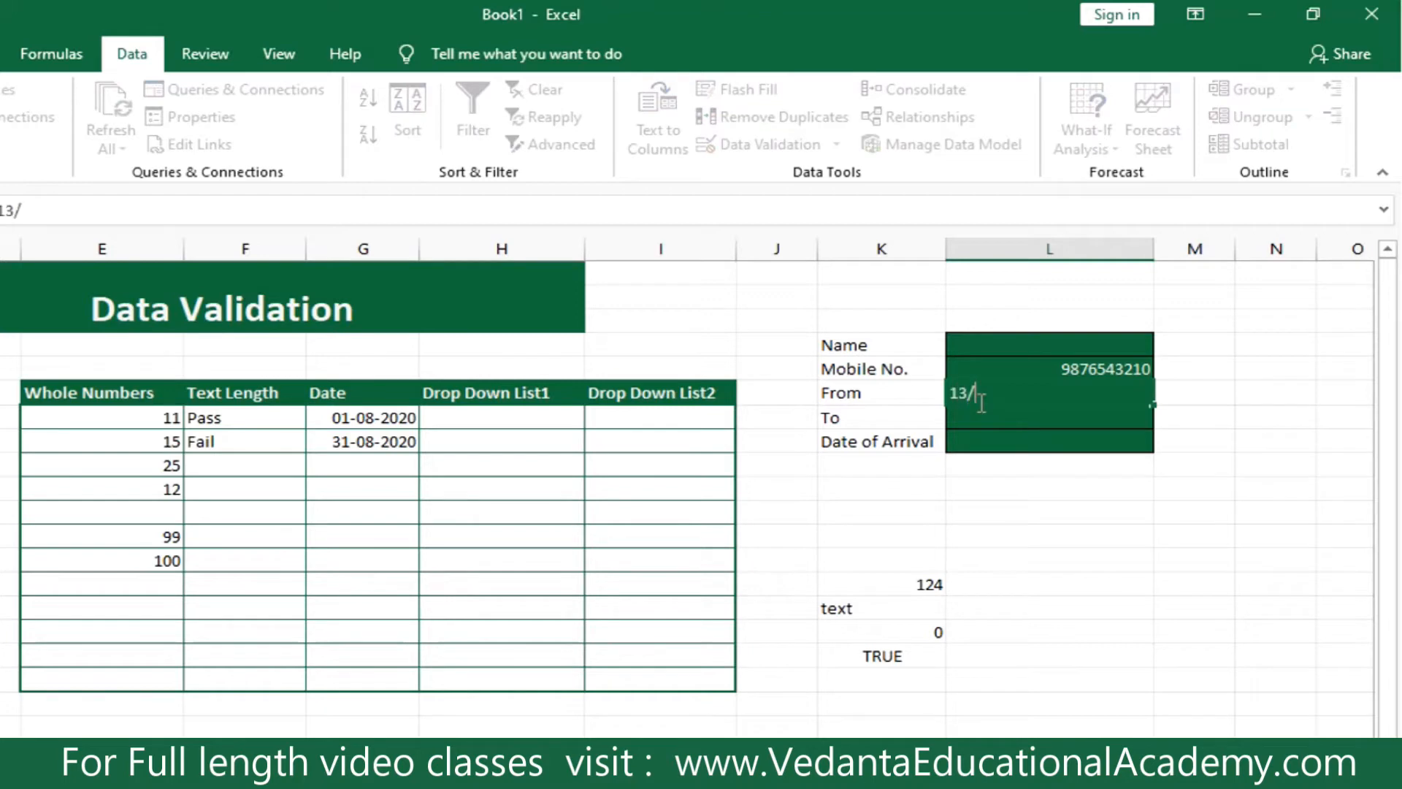
{"action": "type", "text": "08/20520"}
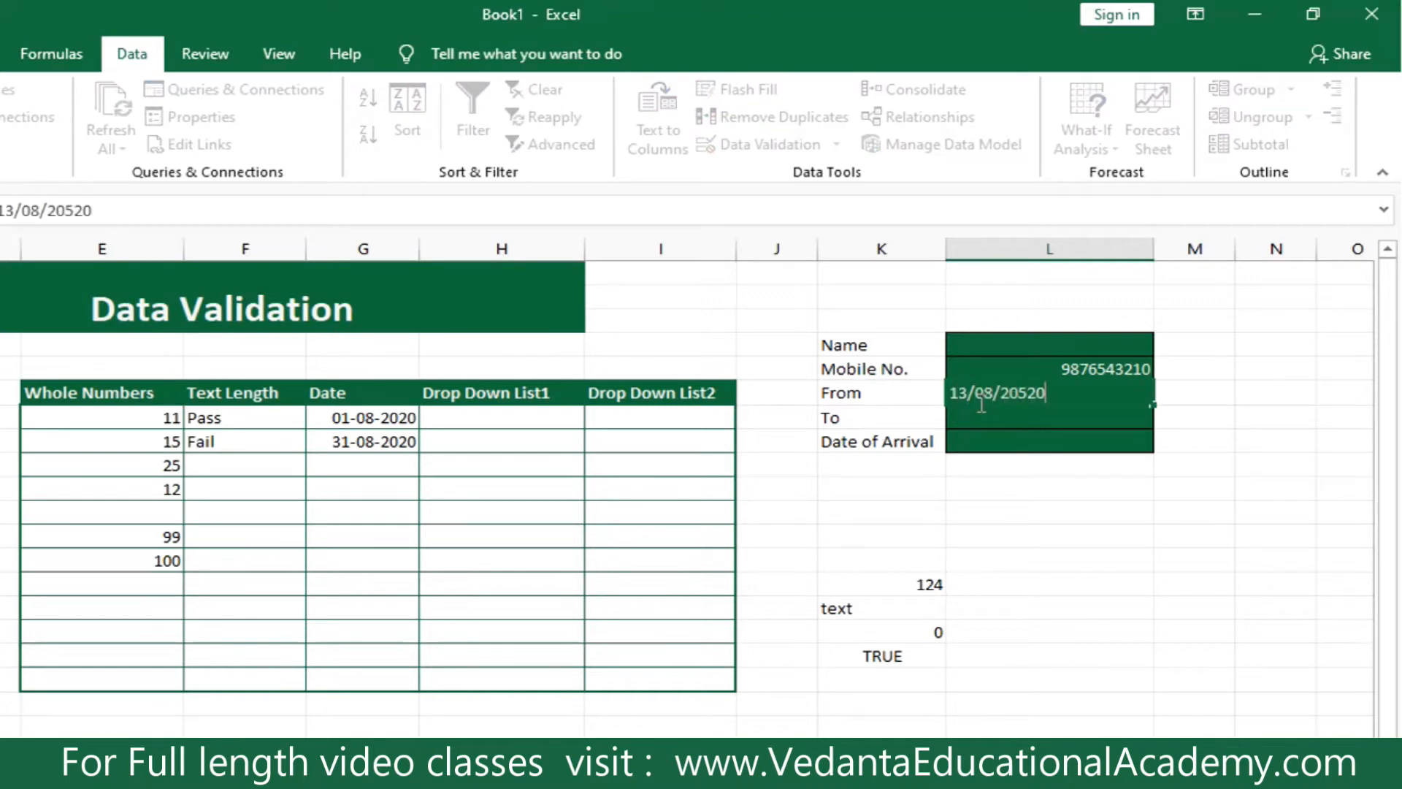
{"action": "key", "text": "BackSpace"}
{"action": "key", "text": "BackSpace"}
{"action": "key", "text": "BackSpace"}
{"action": "key", "text": "Return"}
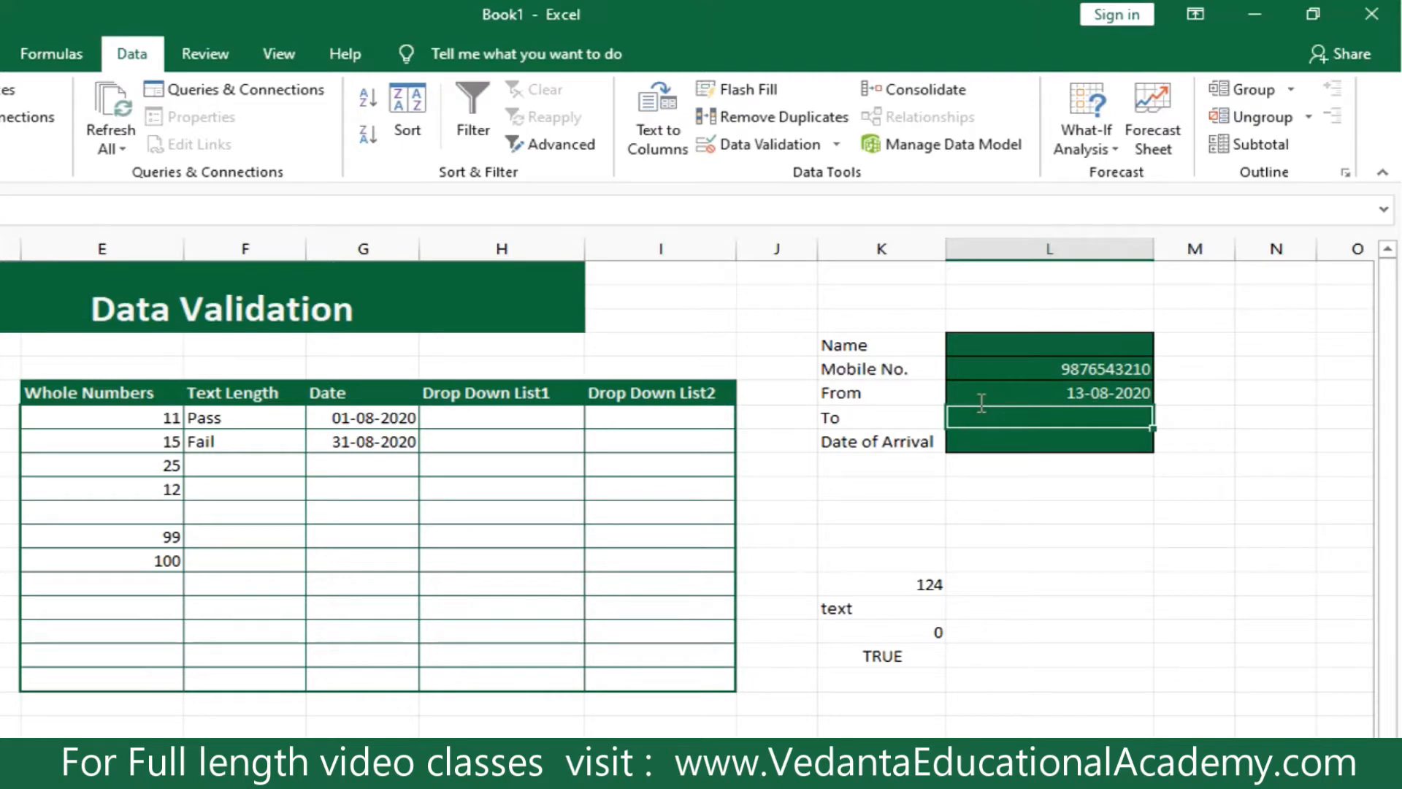
Test the form's date rule by trying to enter 01/09/2020 in the To cell L7, and discard the entry.
{"action": "type", "text": "01/09/"}
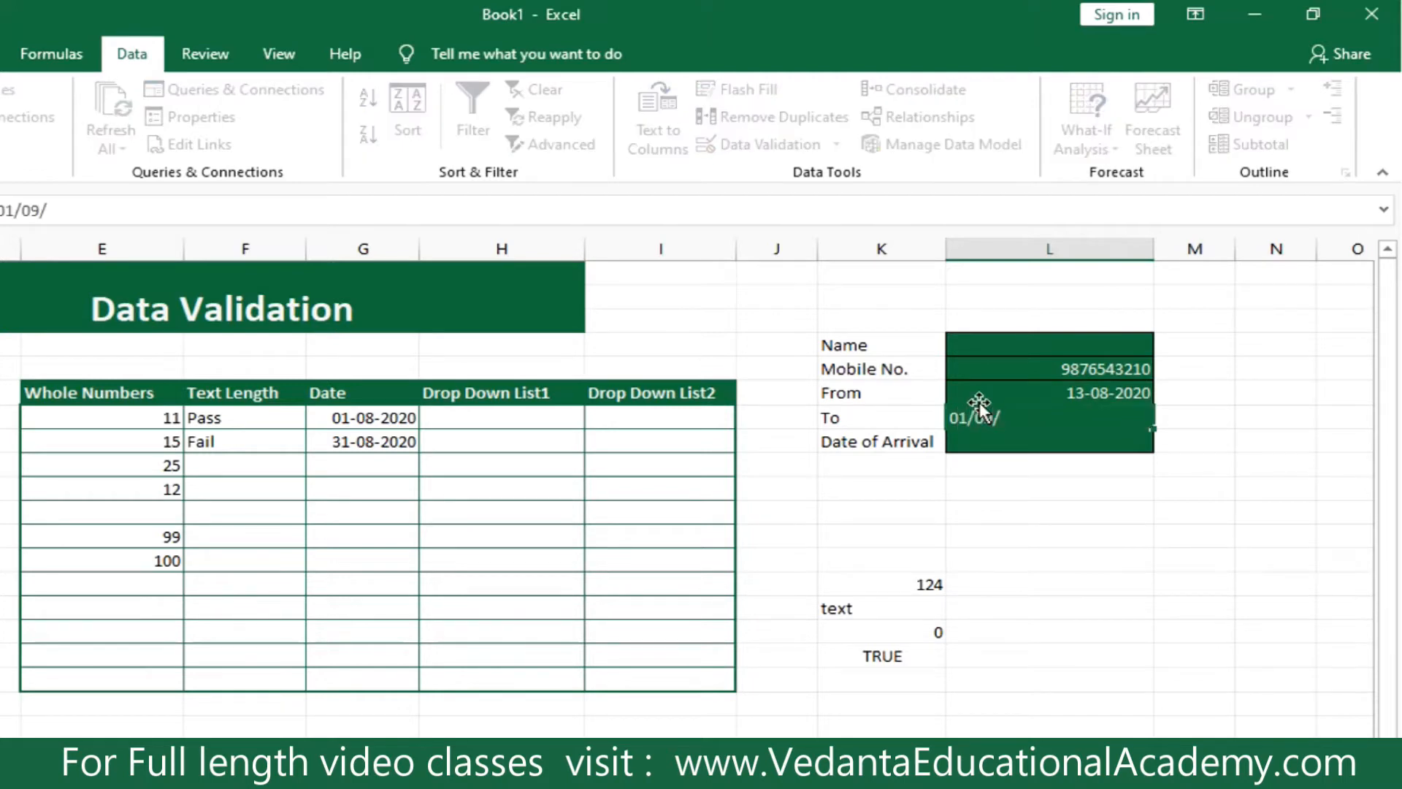
{"action": "type", "text": "2020"}
{"action": "key", "text": "Return"}
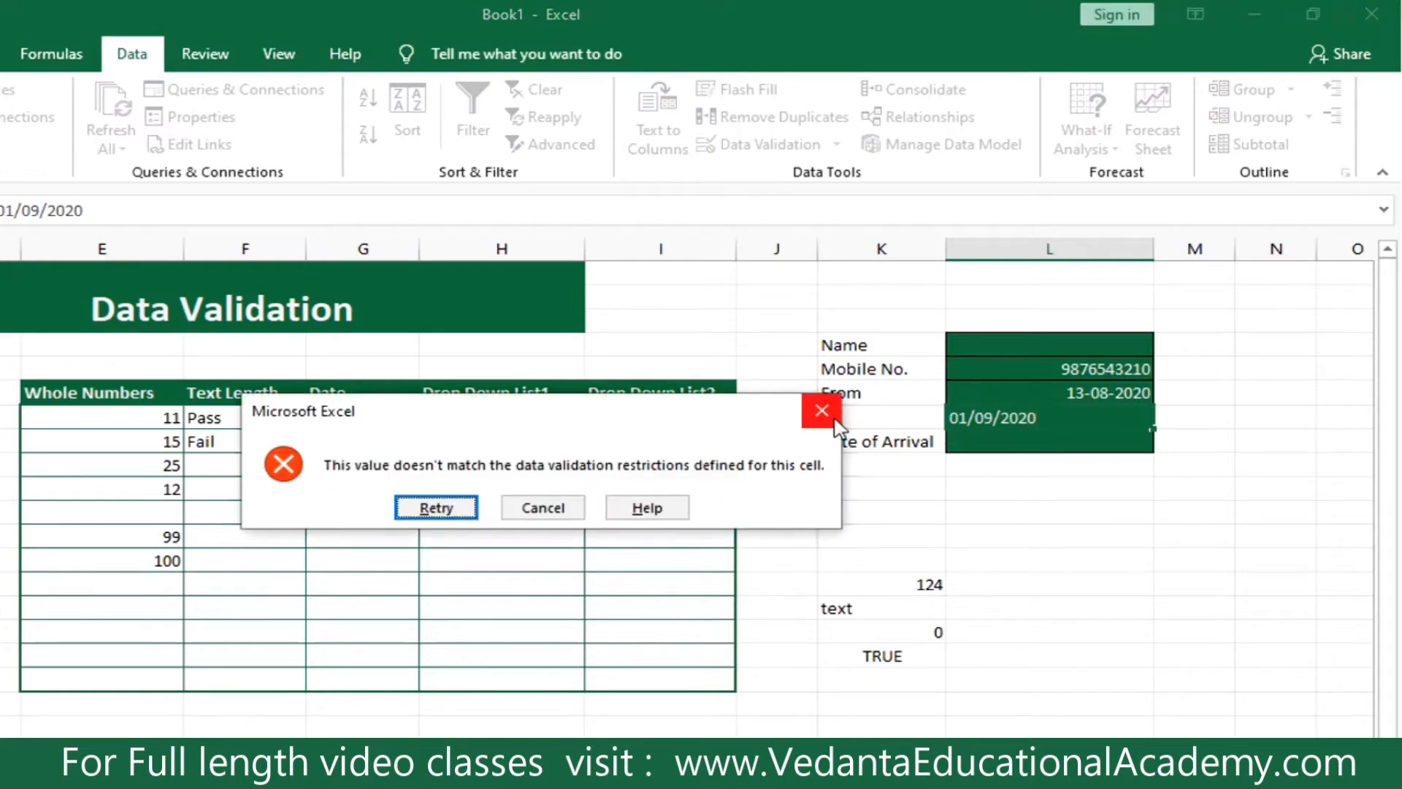
{"action": "key", "text": "Escape"}
Start a data validation rule for the Drop Down List1 cells H7:H18 and allow only List values.
{"action": "left_click", "coordinate": [471, 414]}
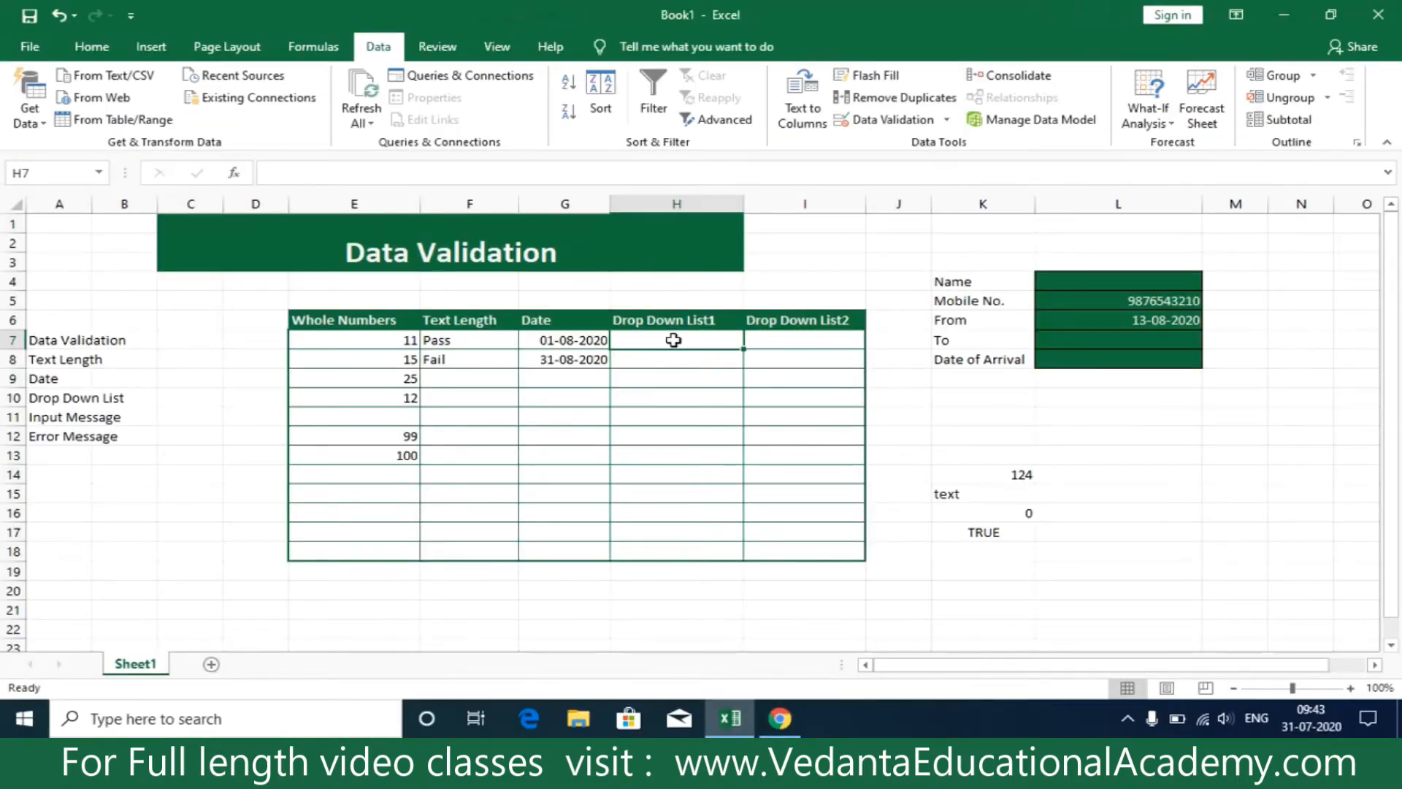
{"action": "left_click", "coordinate": [557, 541]}
{"action": "left_click_drag", "start_coordinate": [523, 442], "coordinate": [532, 676]}
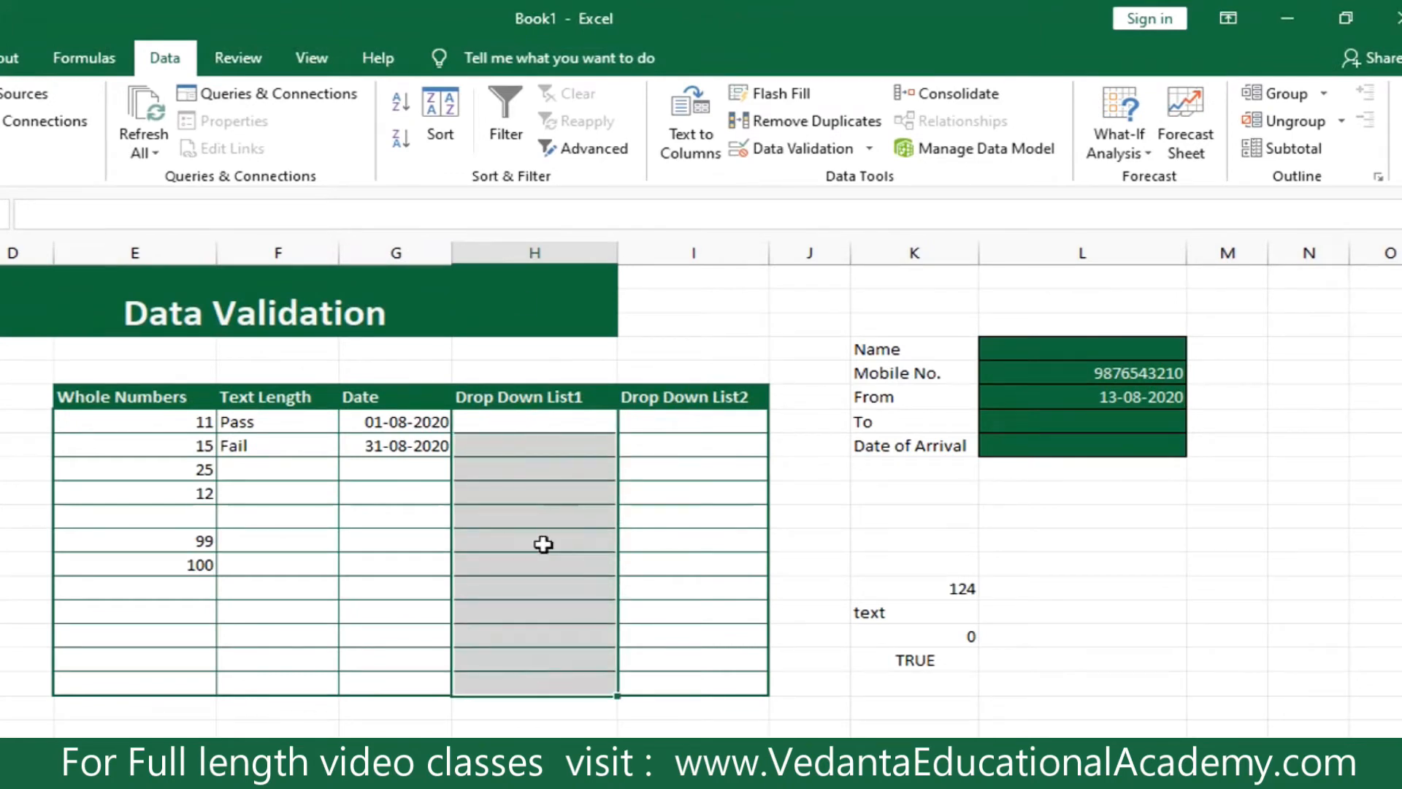
{"action": "left_click", "coordinate": [803, 149]}
{"action": "left_click", "coordinate": [480, 468]}
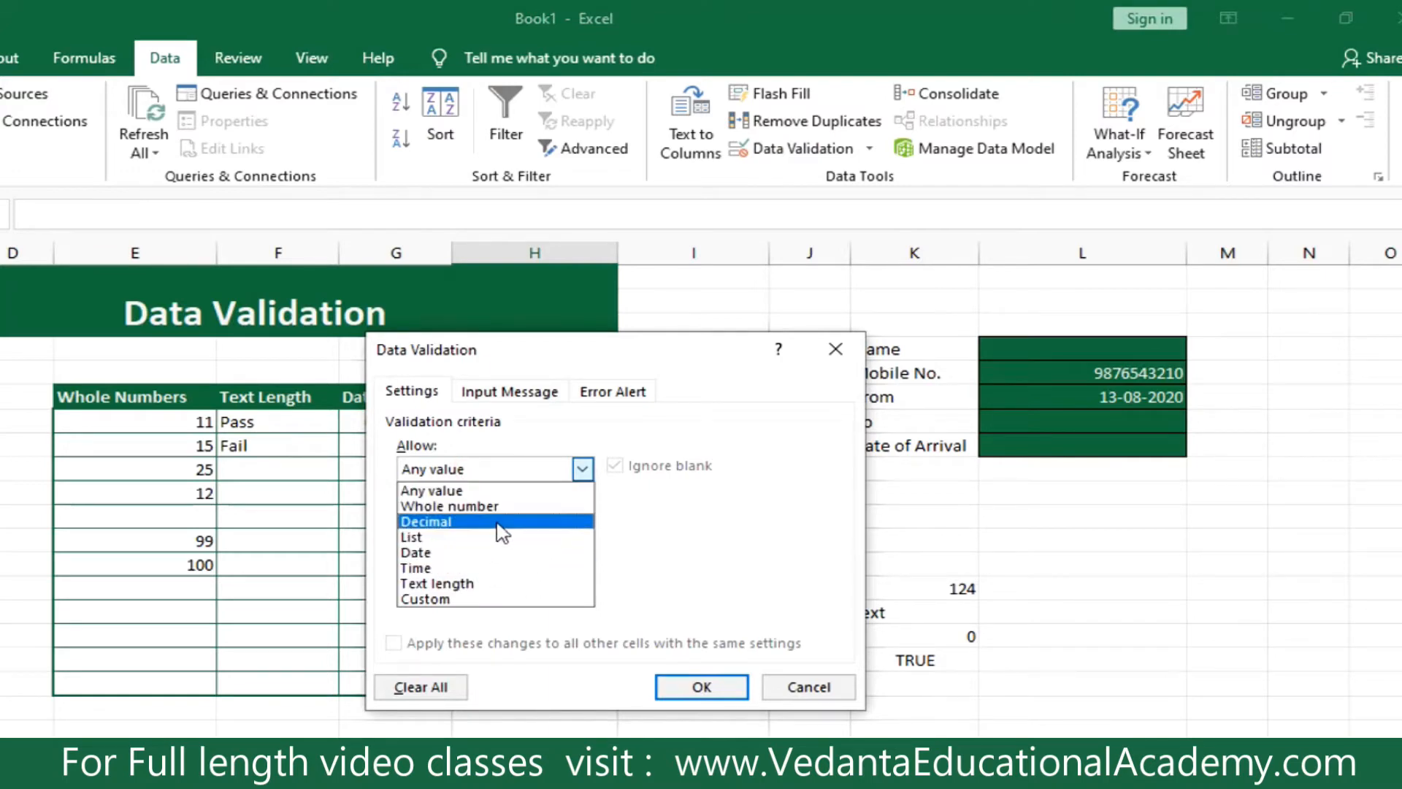
{"action": "left_click", "coordinate": [478, 537]}
Set the list source to Hyd,Chennai,delhi,mumbai and apply the rule to H7:H18.
{"action": "left_click", "coordinate": [454, 564]}
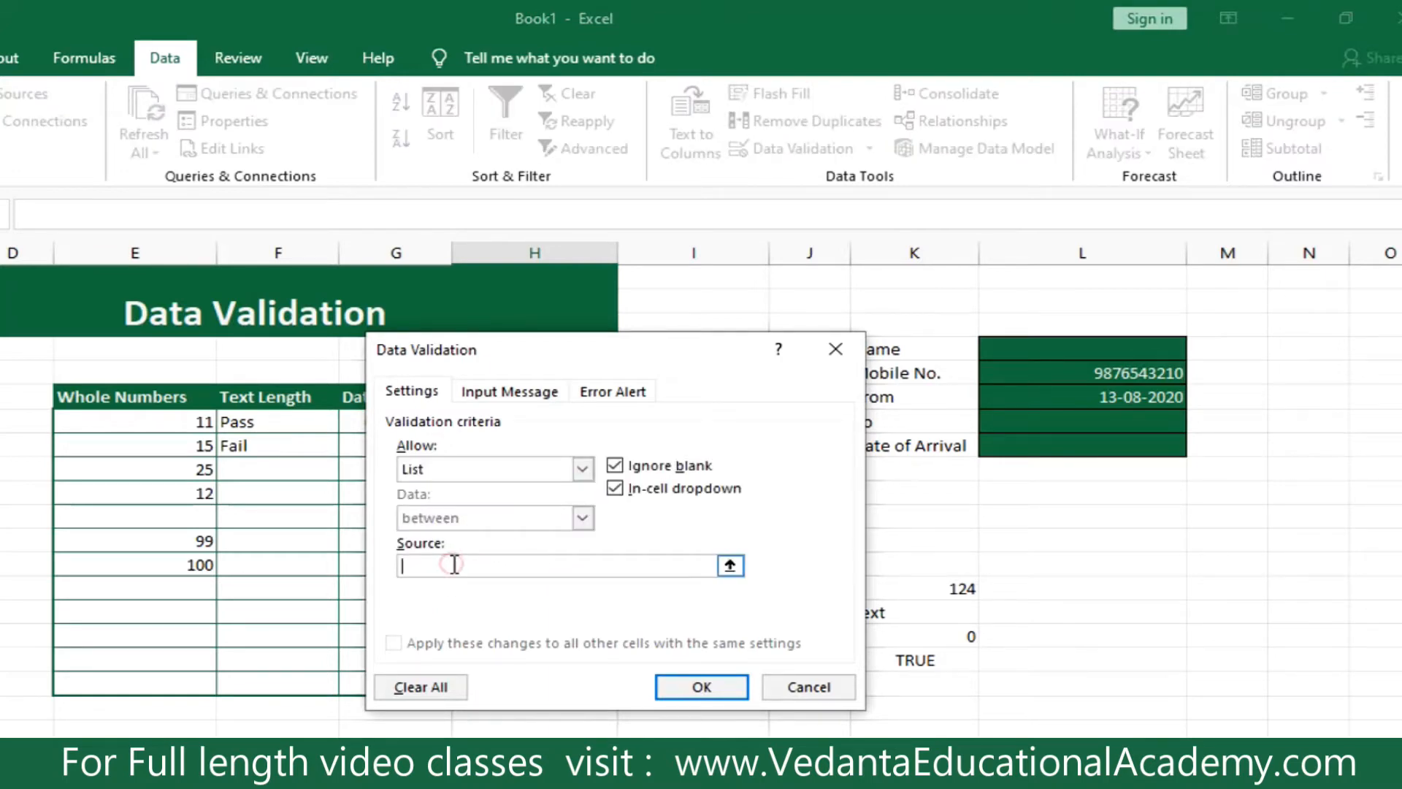
{"action": "type", "text": "Hyderabad,"}
{"action": "key", "text": "BackSpace"}
{"action": "key", "text": "BackSpace"}
{"action": "key", "text": "BackSpace"}
{"action": "key", "text": "BackSpace"}
{"action": "type", "text": ",Chennai,delgi,mumbai"}
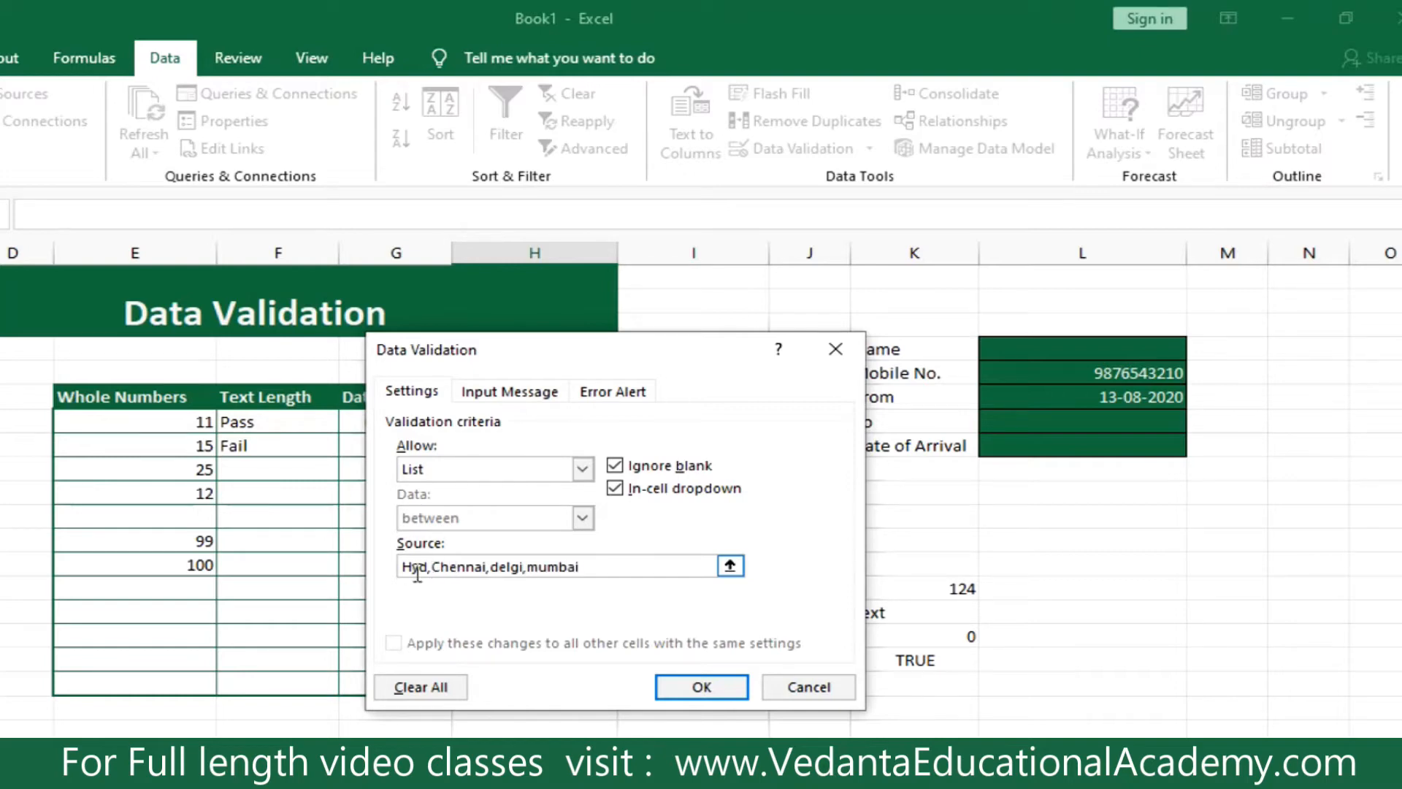
{"action": "left_click", "coordinate": [522, 564]}
{"action": "key", "text": "BackSpace"}
{"action": "key", "text": "BackSpace"}
{"action": "type", "text": "hi"}
{"action": "left_click", "coordinate": [704, 686]}
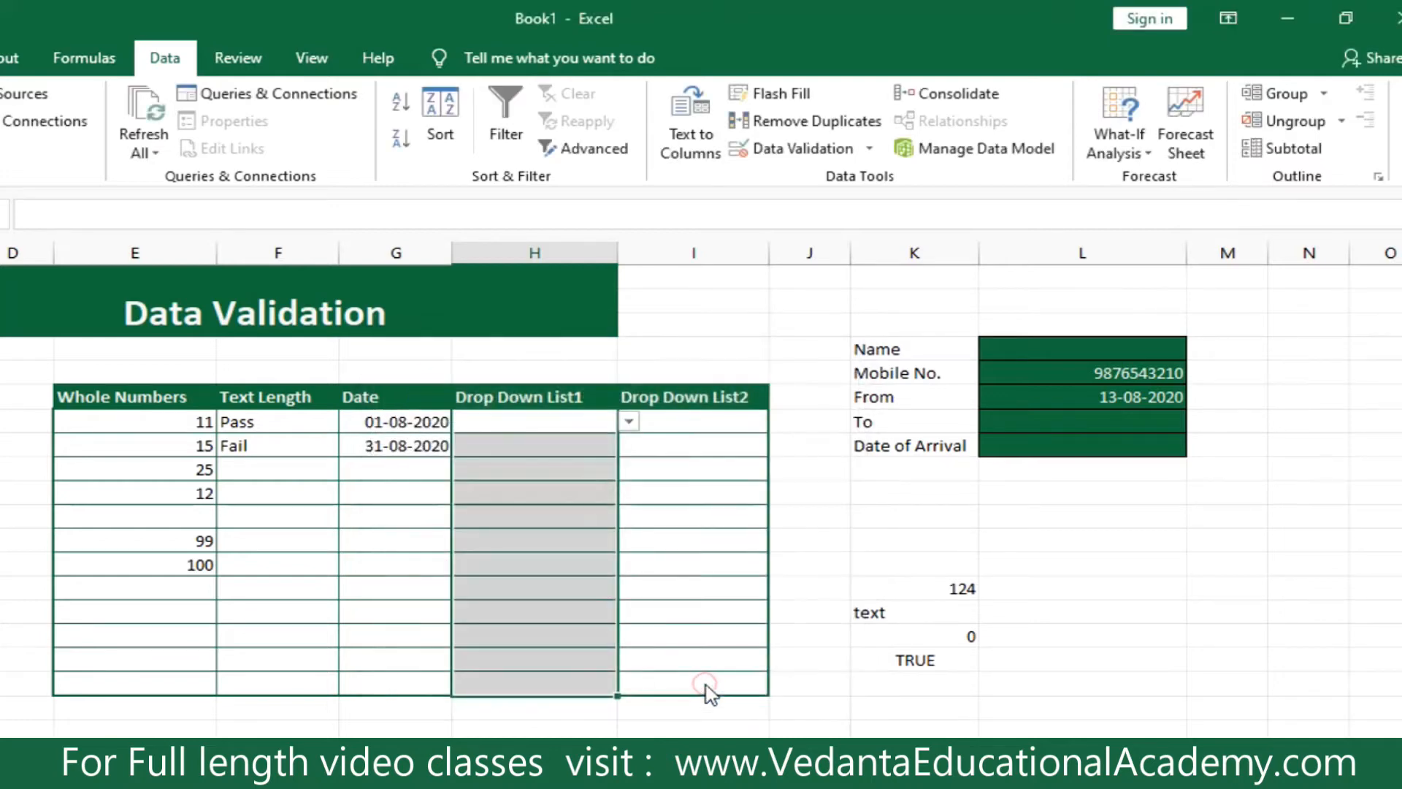
Choose Chennai in H7, H15 and H17 and delhi in H11 from the drop-down lists in the Drop Down List1 column.
{"action": "left_click", "coordinate": [629, 424]}
{"action": "left_click", "coordinate": [544, 456]}
{"action": "left_click", "coordinate": [514, 520]}
{"action": "left_click", "coordinate": [629, 517]}
{"action": "left_click", "coordinate": [541, 566]}
{"action": "left_click", "coordinate": [502, 612]}
{"action": "left_click", "coordinate": [629, 612]}
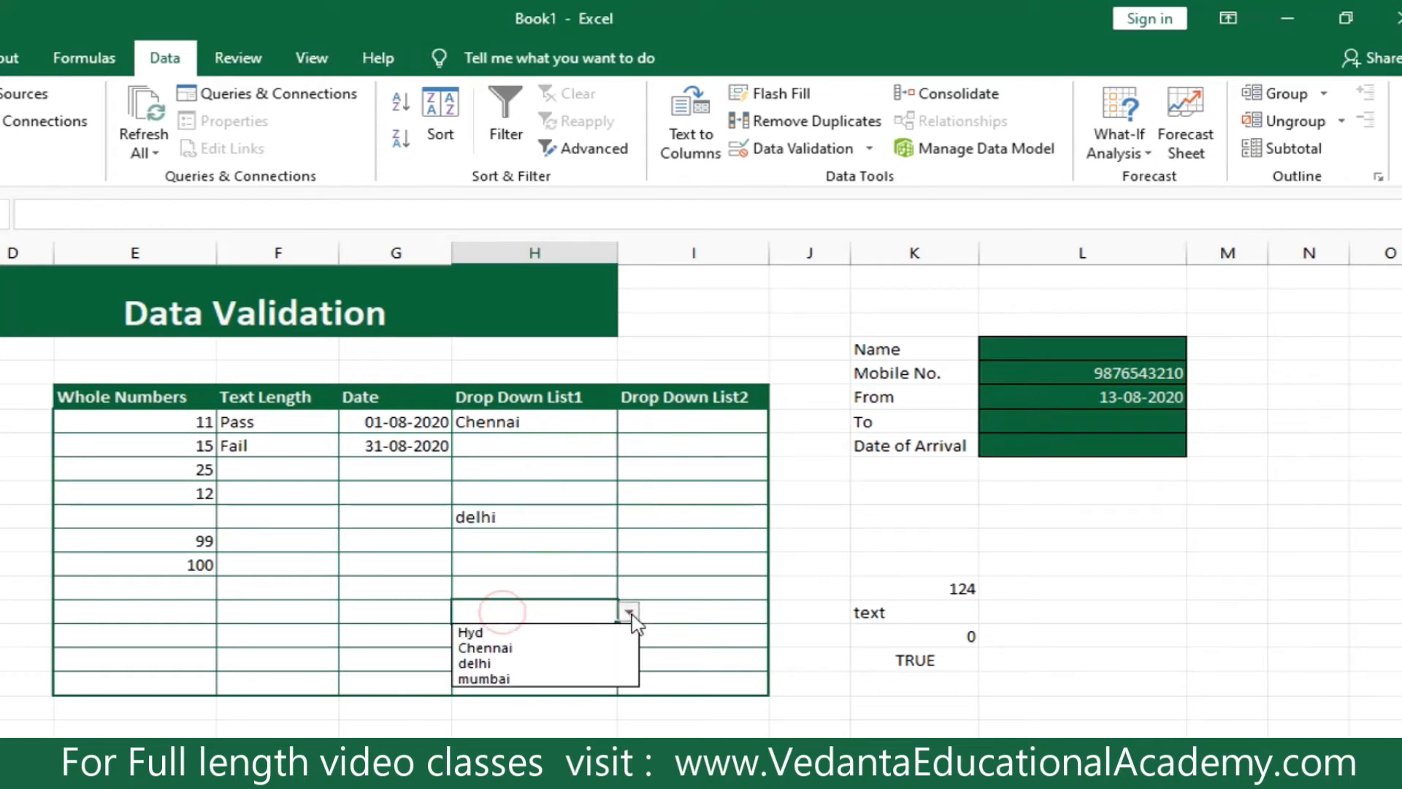
{"action": "left_click", "coordinate": [543, 646]}
{"action": "left_click", "coordinate": [527, 657]}
{"action": "left_click", "coordinate": [629, 659]}
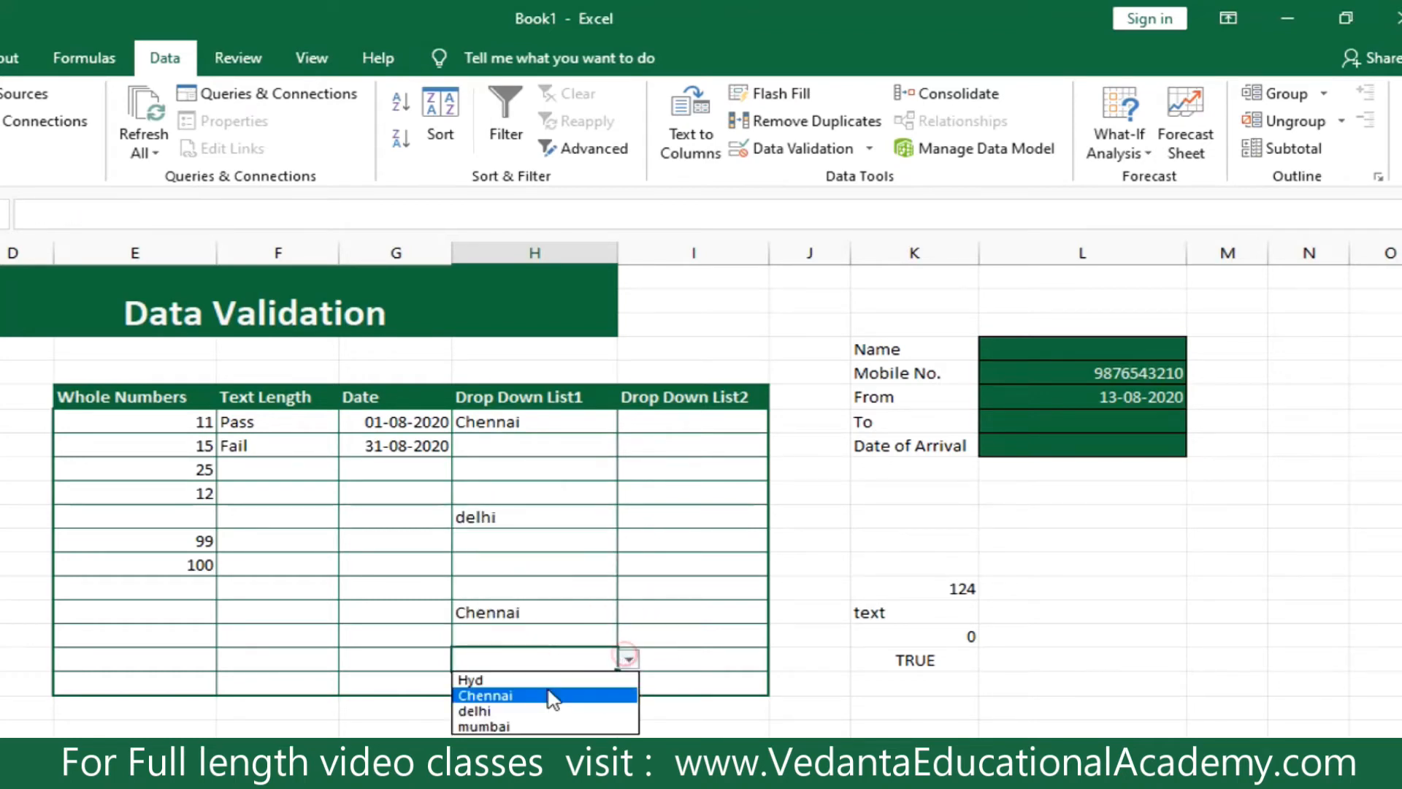
{"action": "left_click", "coordinate": [550, 692]}
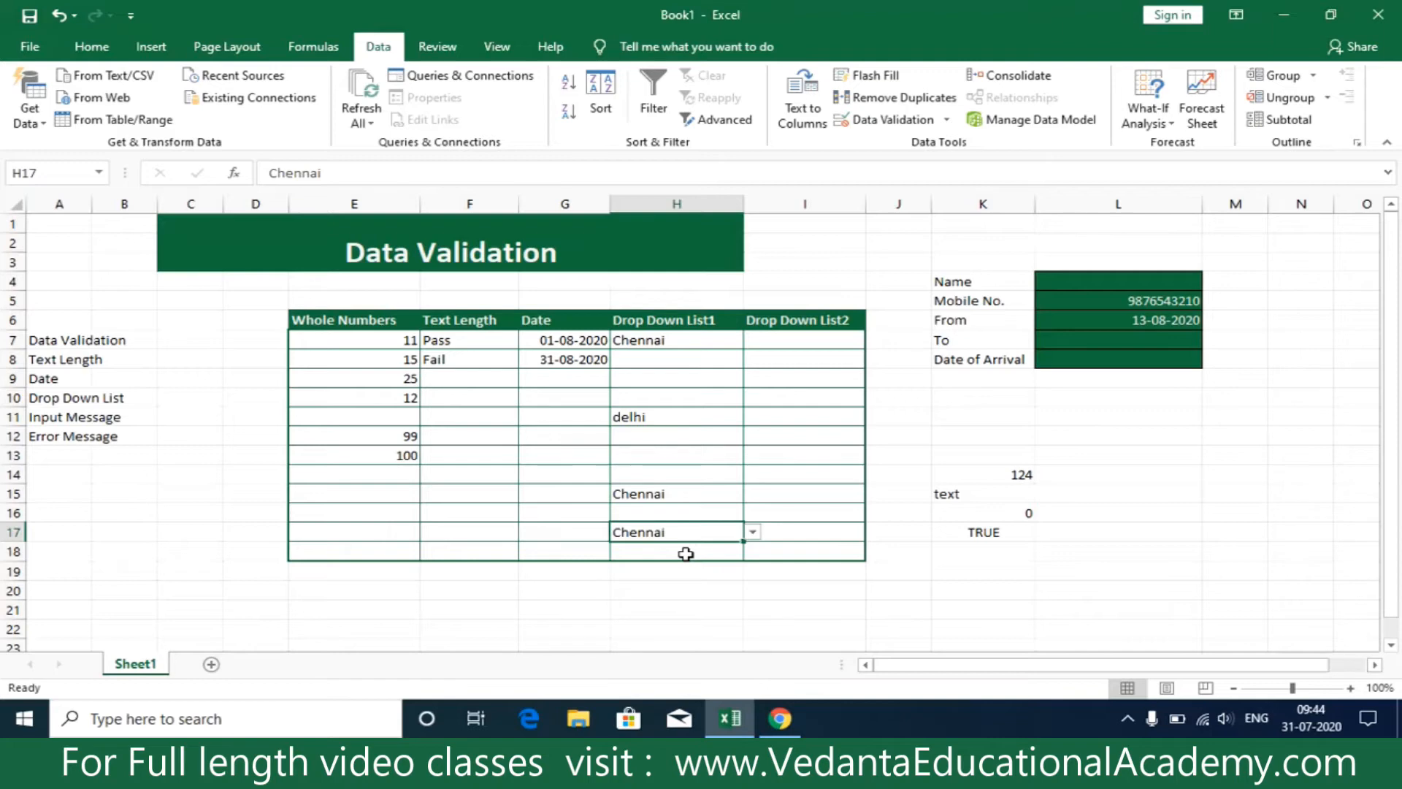
Add a new worksheet and enter cityname1 in F4 and cityname2 in F5.
{"action": "left_click", "coordinate": [802, 338]}
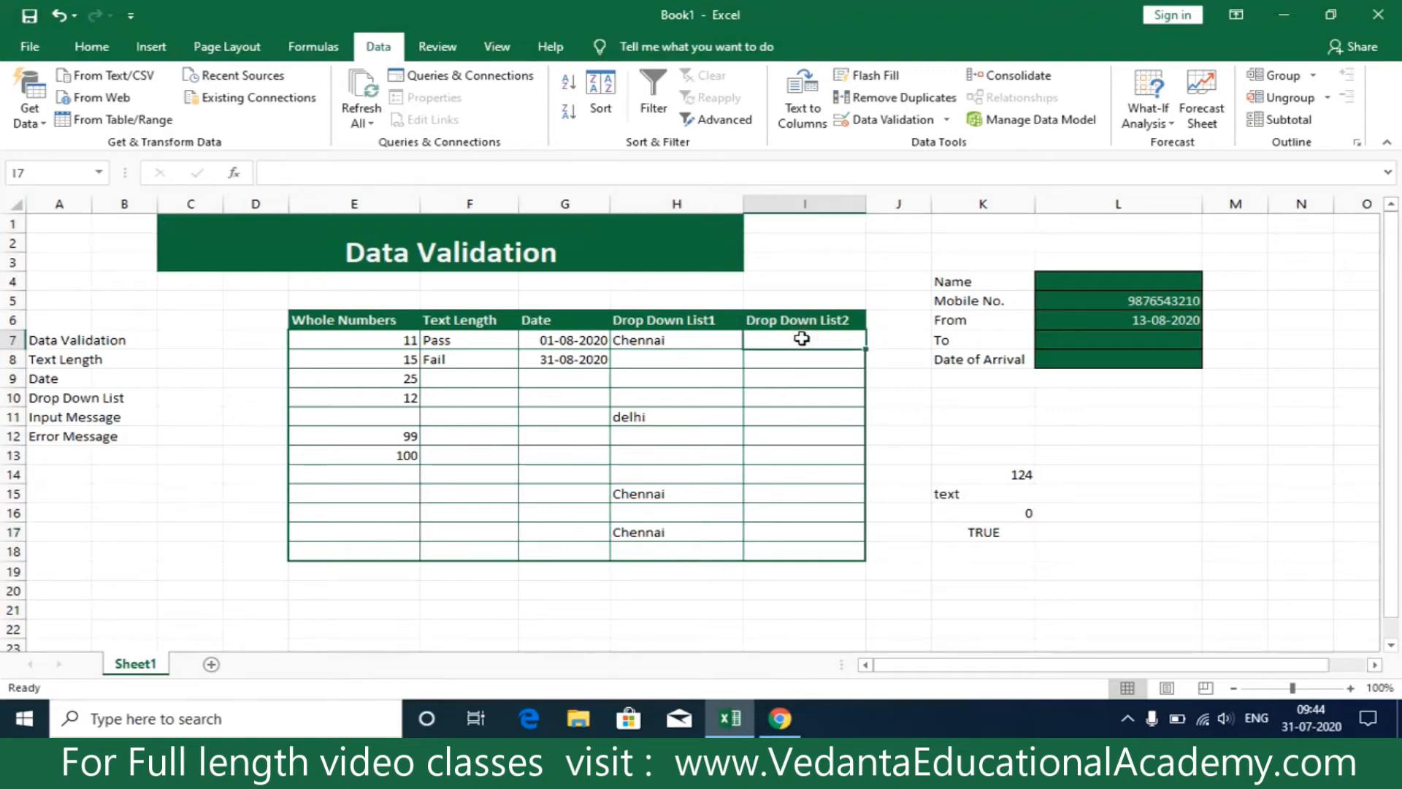
{"action": "left_click", "coordinate": [212, 666]}
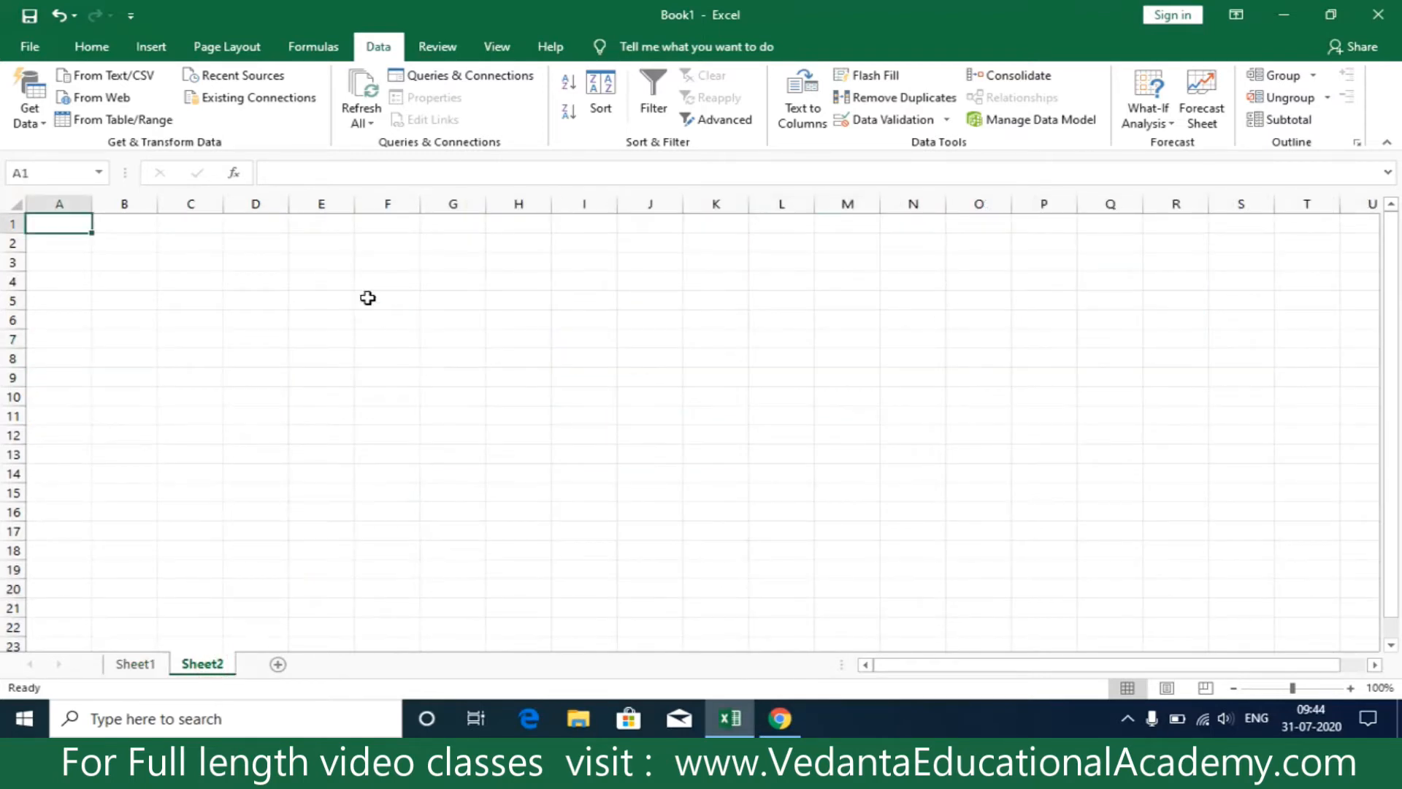
{"action": "left_click", "coordinate": [369, 298]}
{"action": "left_click", "coordinate": [388, 276]}
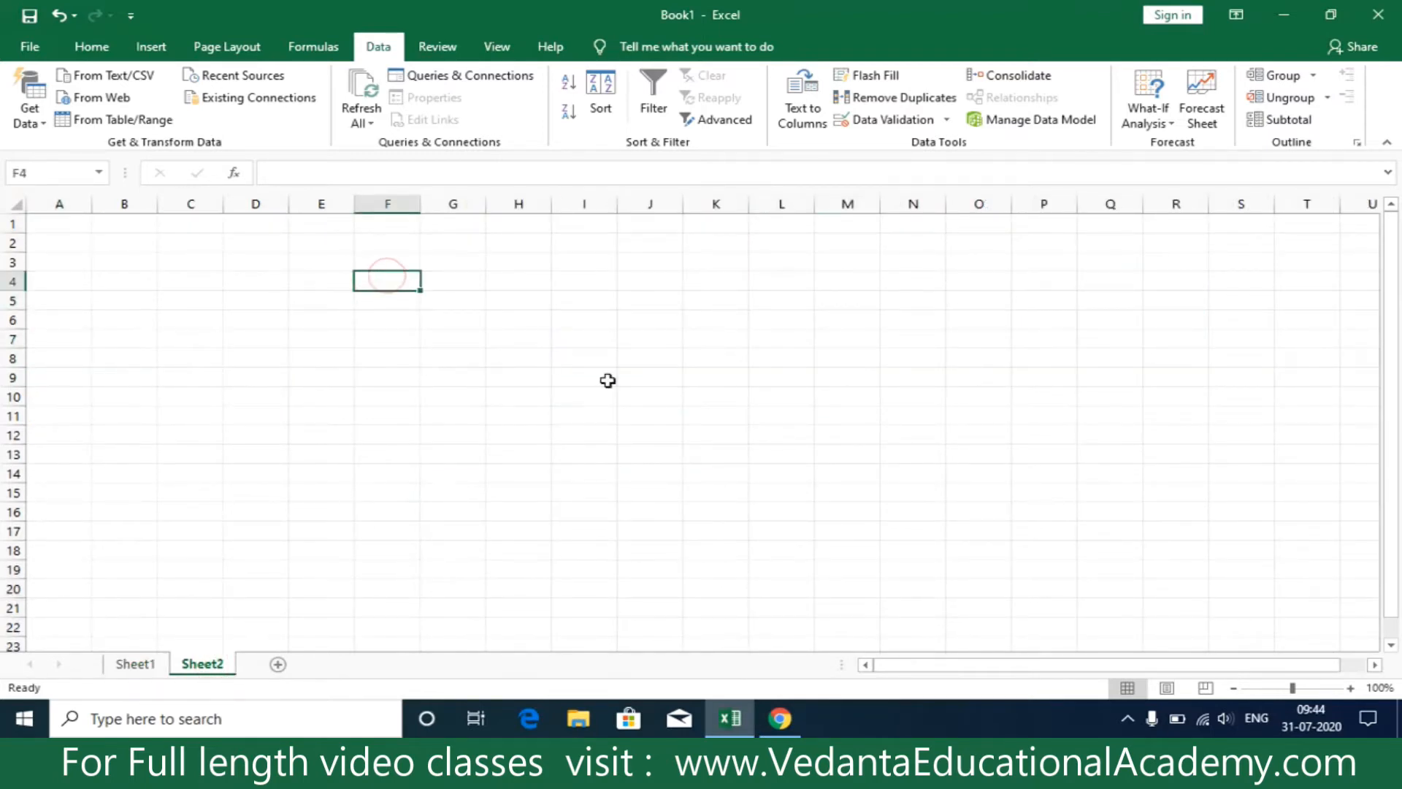
{"action": "type", "text": "ci"}
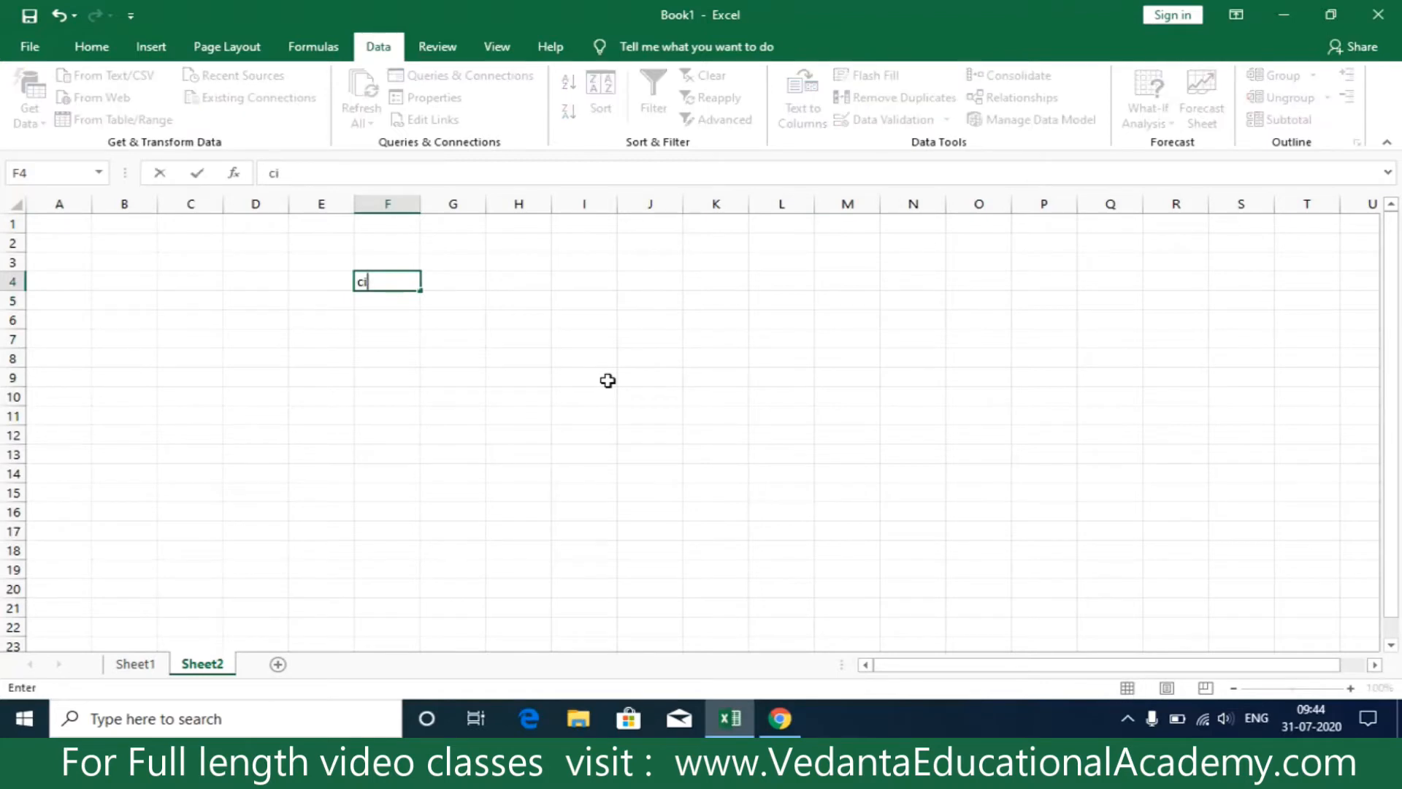
{"action": "type", "text": "tyname1"}
{"action": "key", "text": "Return"}
{"action": "type", "text": "city"}
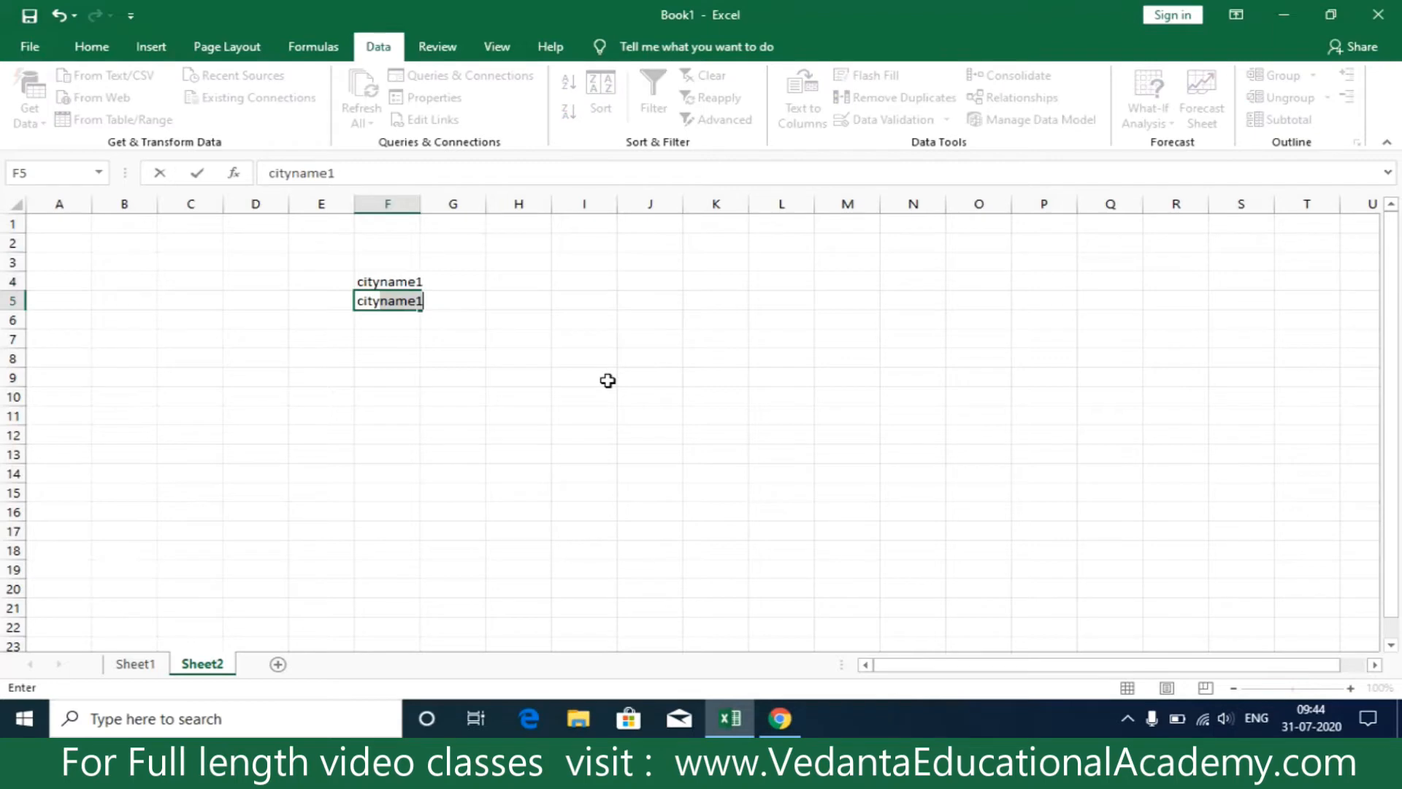
{"action": "type", "text": "name"}
{"action": "key", "text": "Return"}
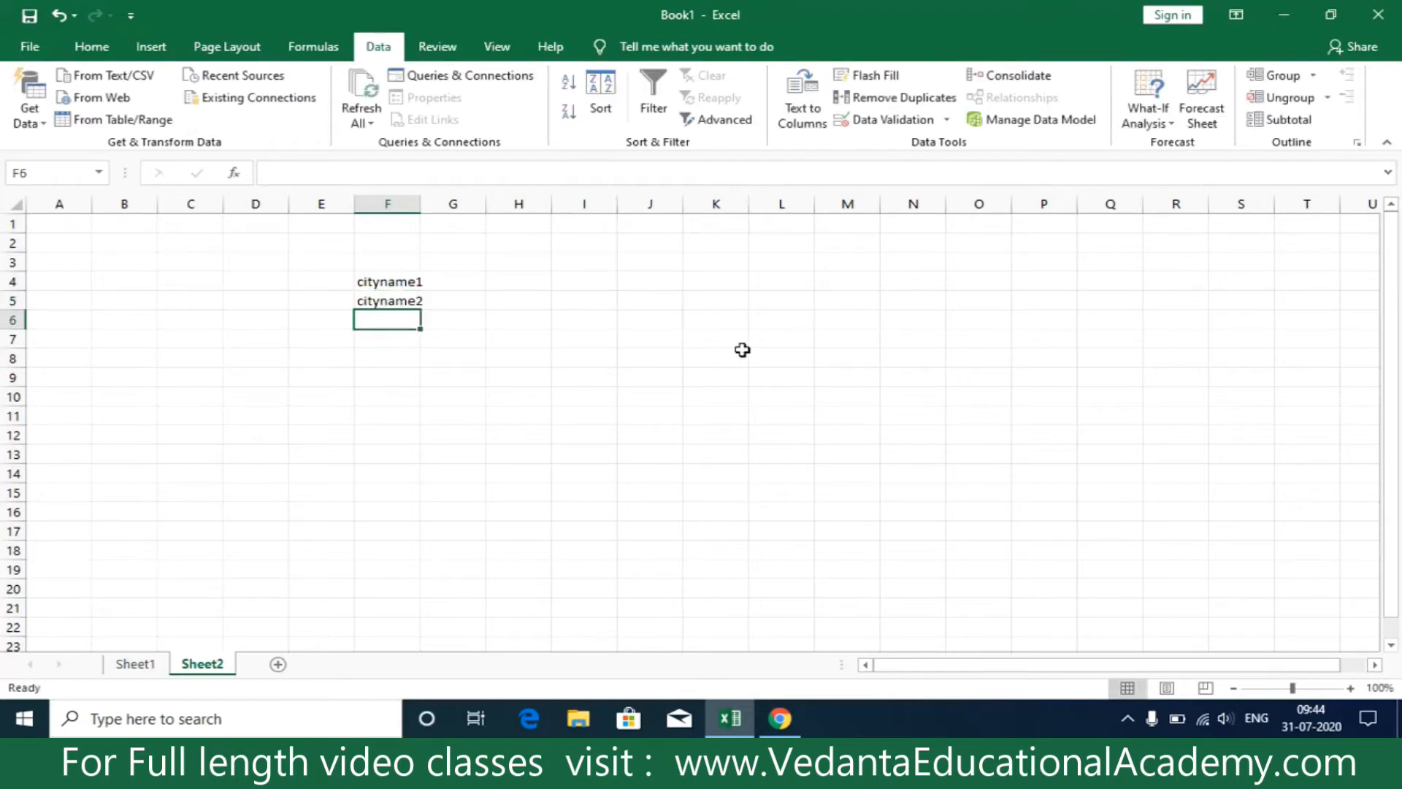
Extend the city name series from F4:F5 down column F to cityname430 in F433.
{"action": "left_click_drag", "start_coordinate": [404, 282], "coordinate": [433, 733]}
{"action": "left_click", "coordinate": [469, 603]}
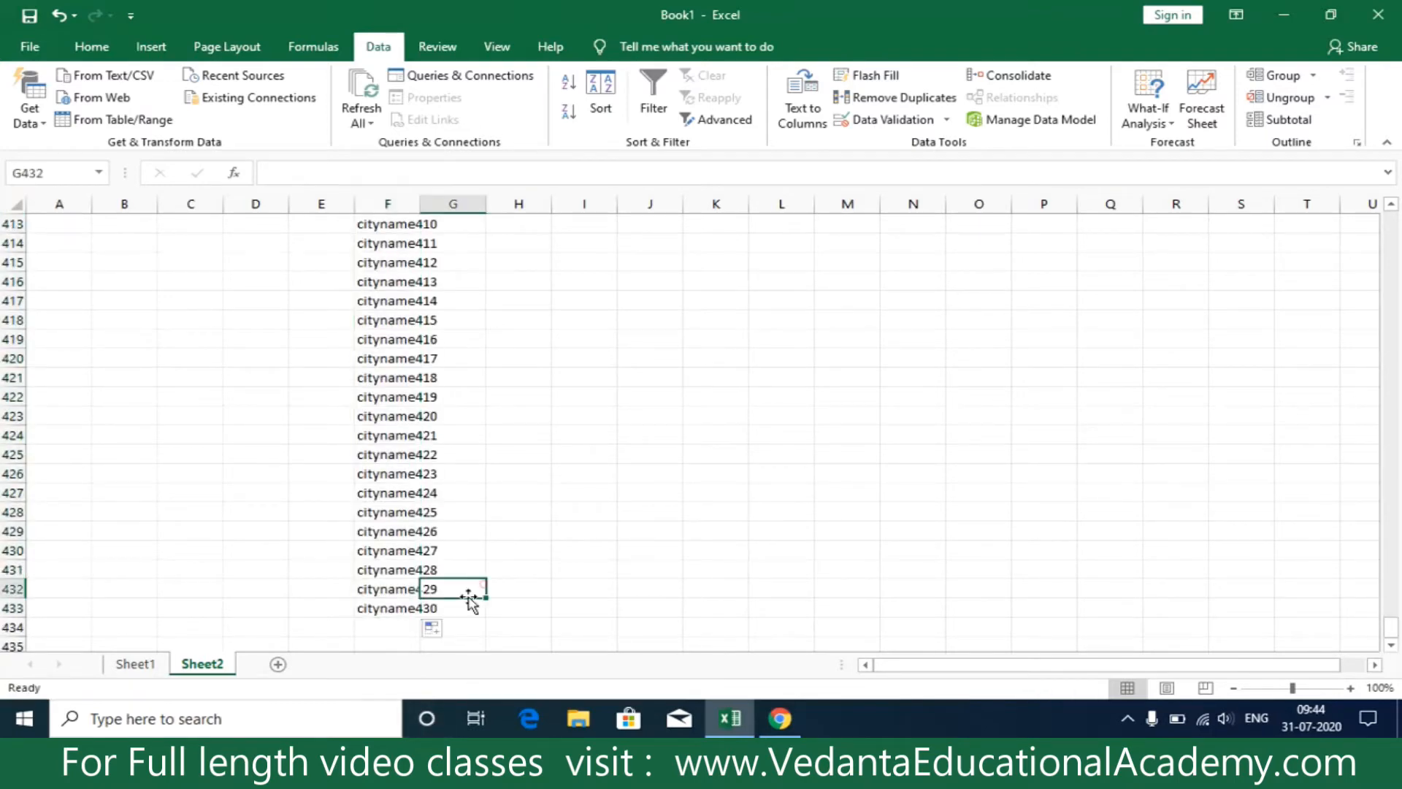
Widen column F to fit the city names and name the range F4:F433 citieslist.
{"action": "key", "text": "Left"}
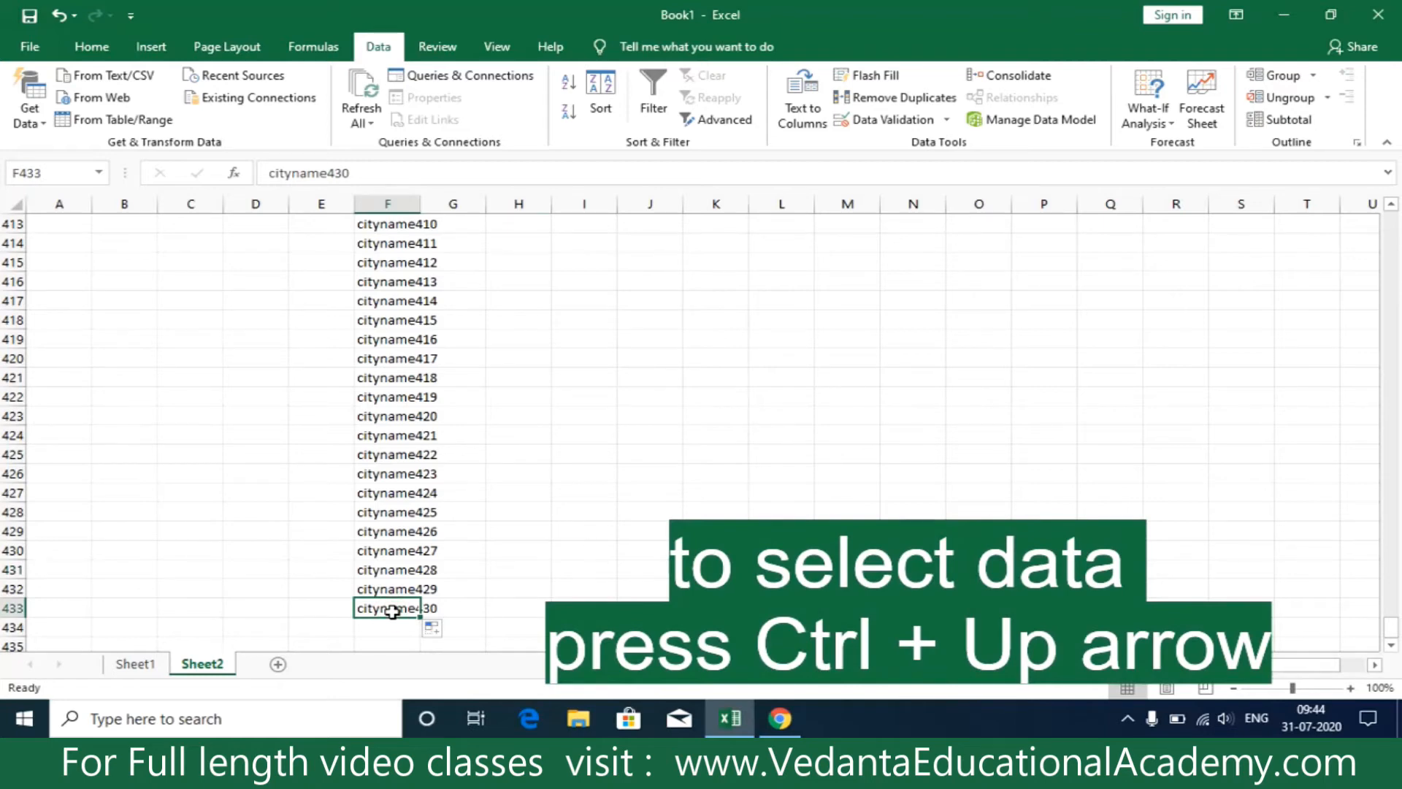
{"action": "key", "text": "ctrl+shift+Up"}
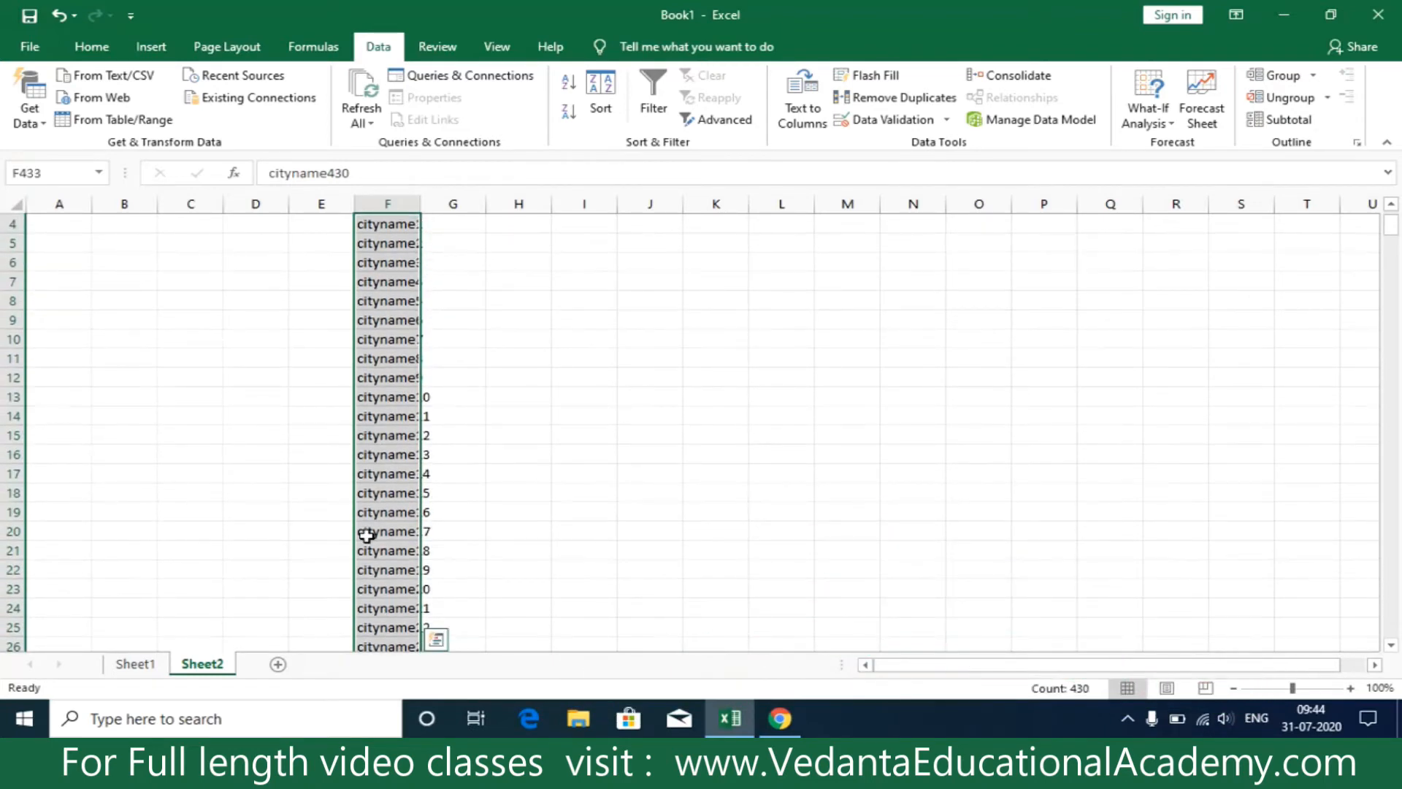
{"action": "left_click_drag", "start_coordinate": [420, 198], "coordinate": [457, 199]}
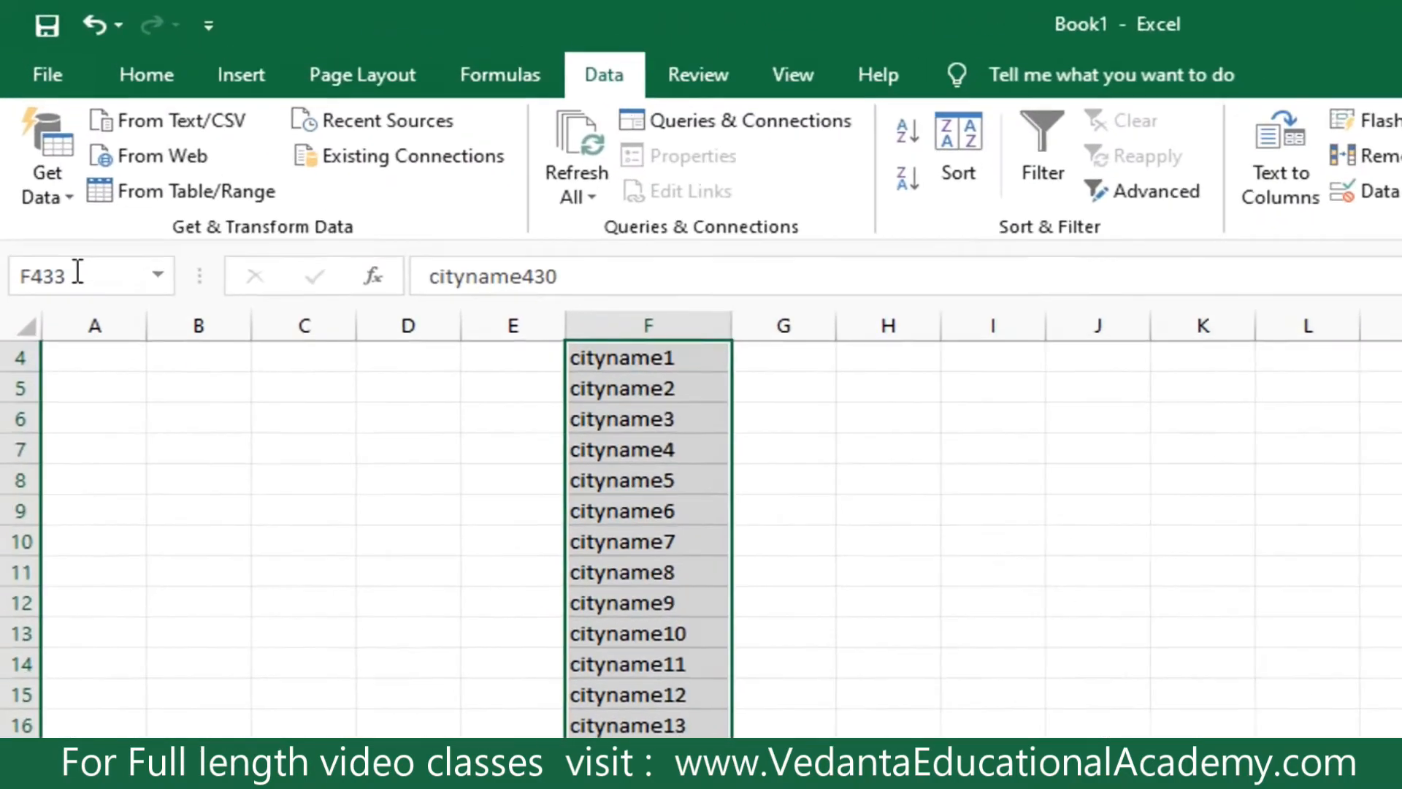
{"action": "left_click", "coordinate": [77, 270]}
{"action": "type", "text": "citieslis"}
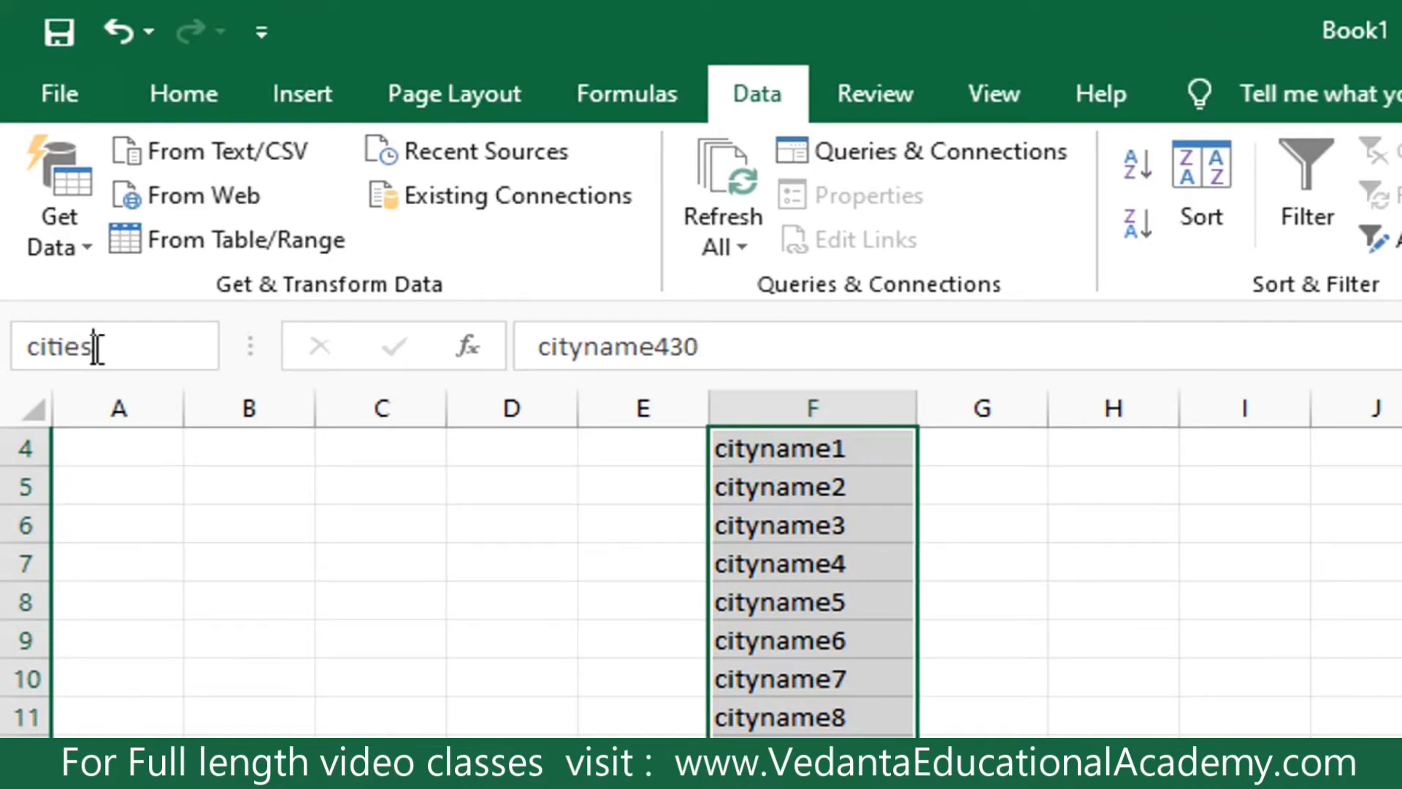
{"action": "type", "text": "t"}
{"action": "key", "text": "Return"}
Hide the Sheet2 worksheet that holds the city names.
{"action": "left_click_drag", "start_coordinate": [668, 467], "coordinate": [666, 461]}
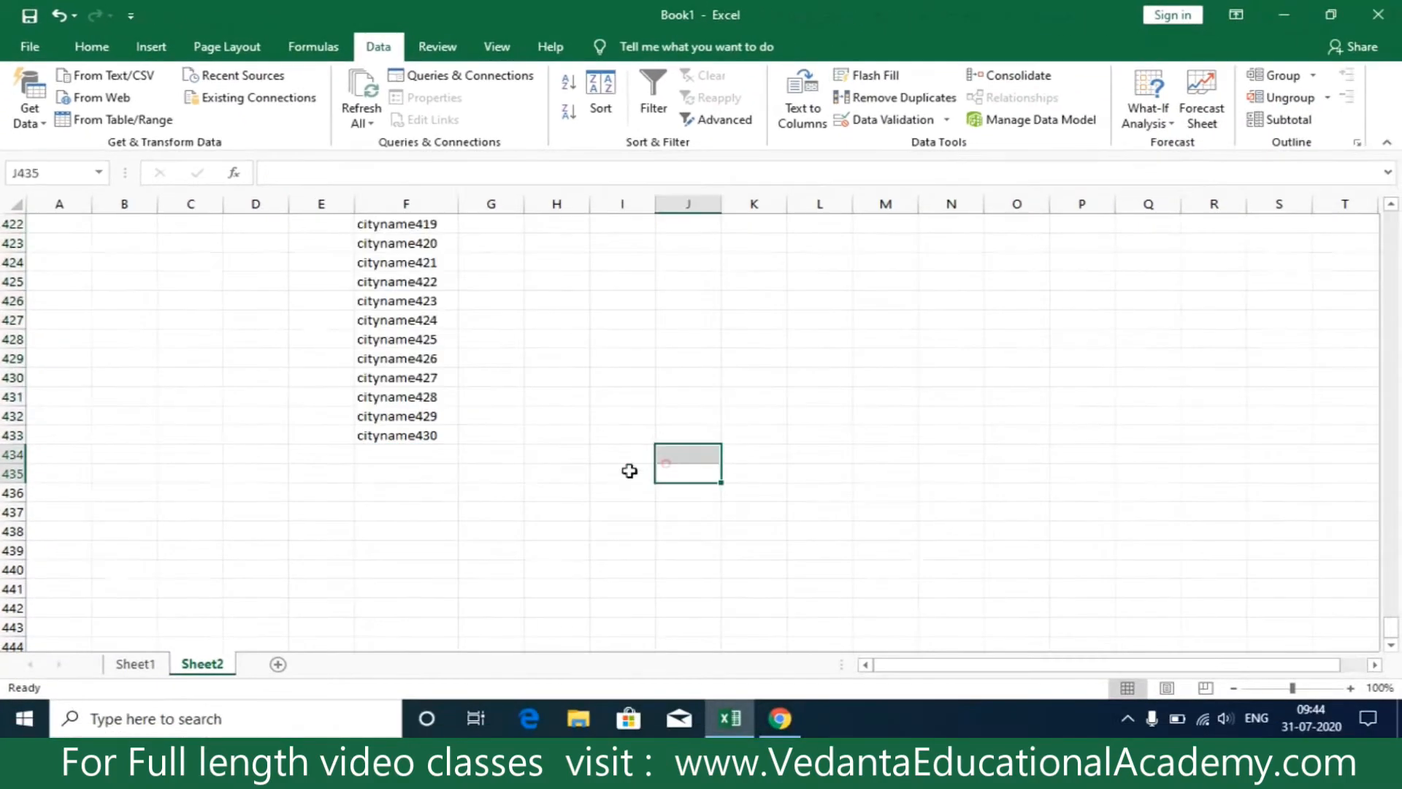
{"action": "right_click", "coordinate": [205, 667]}
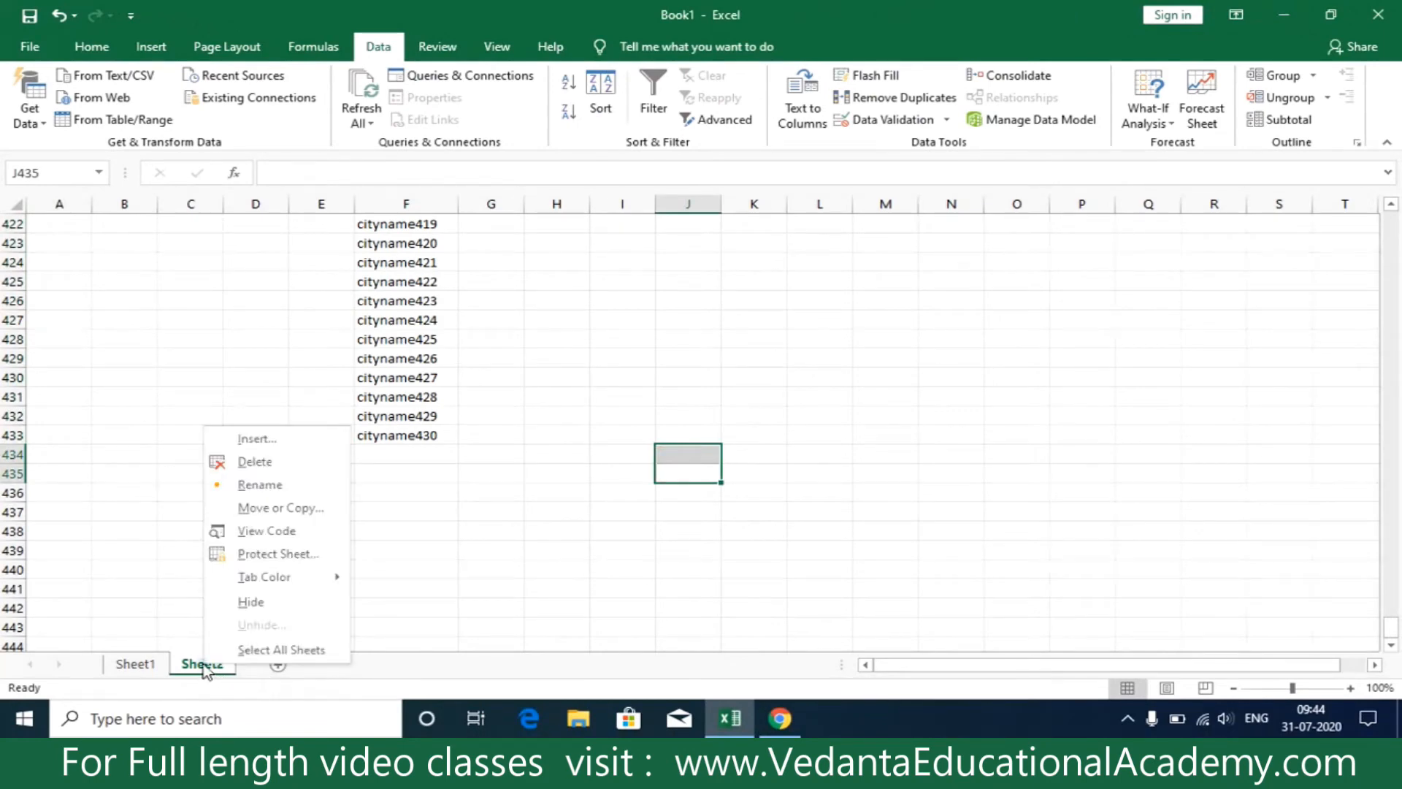
{"action": "left_click", "coordinate": [252, 603]}
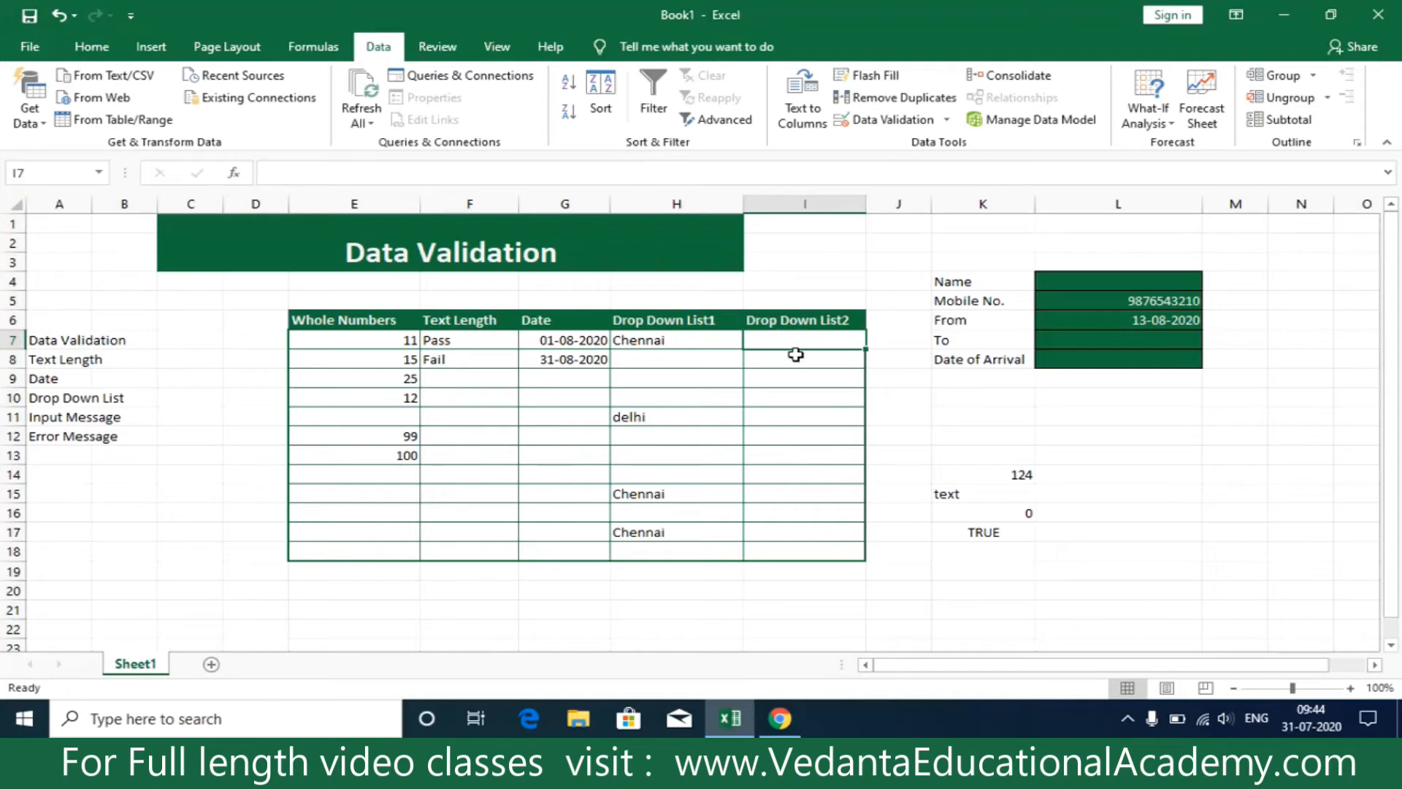
Apply a List validation rule with the source =citieslist to I7:I18 in the Drop Down List2 column.
{"action": "left_click_drag", "start_coordinate": [801, 338], "coordinate": [797, 551]}
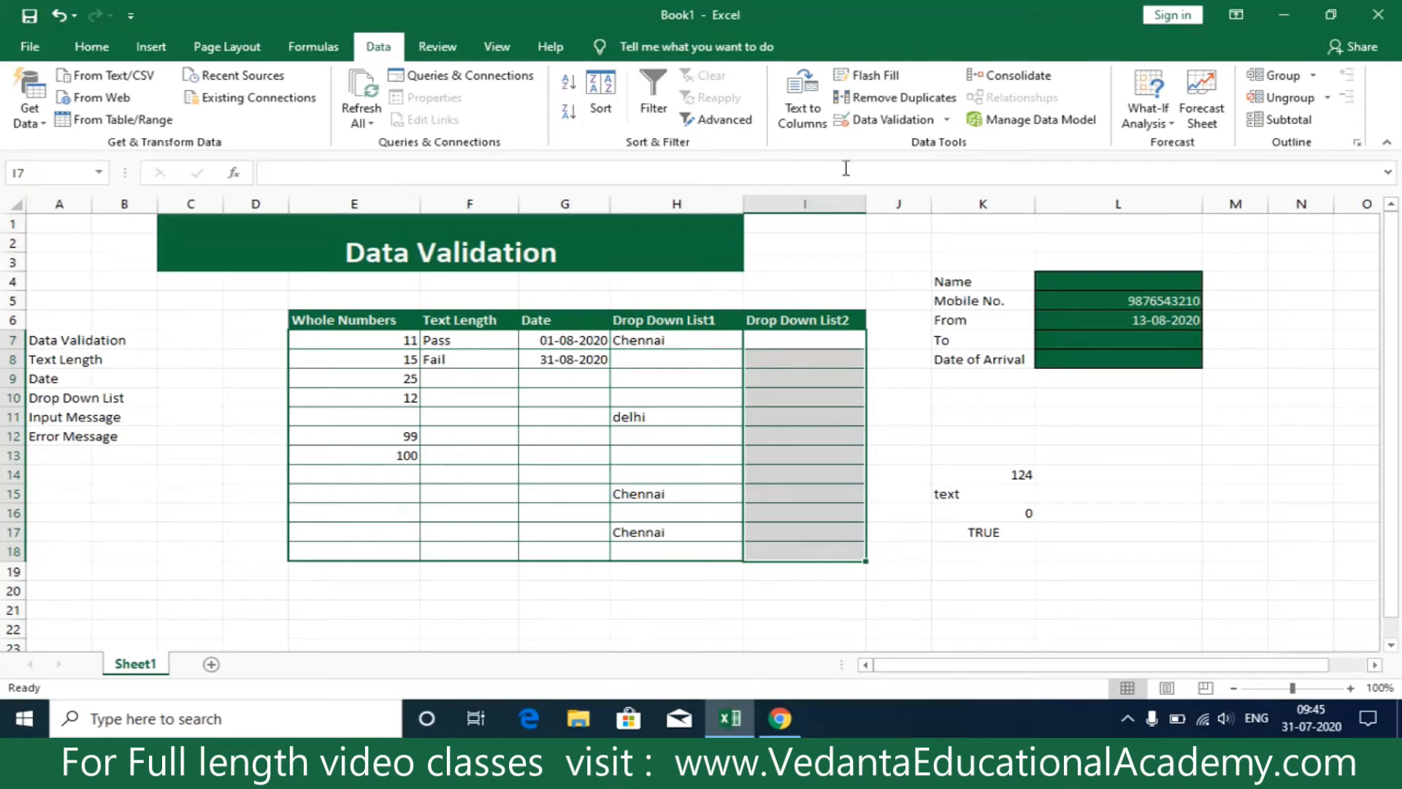
{"action": "left_click", "coordinate": [886, 121]}
{"action": "left_click", "coordinate": [715, 377]}
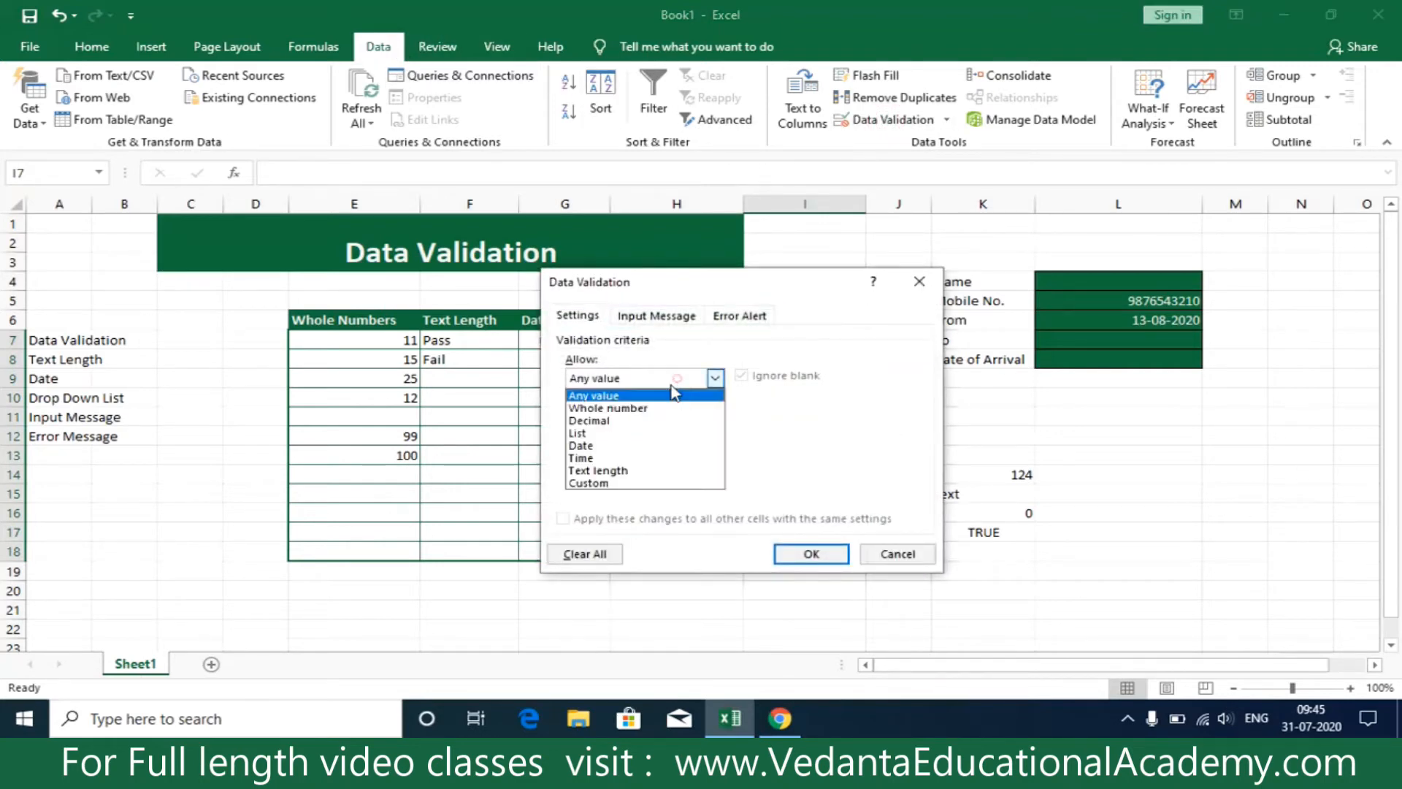
{"action": "left_click", "coordinate": [643, 430]}
{"action": "left_click", "coordinate": [614, 457]}
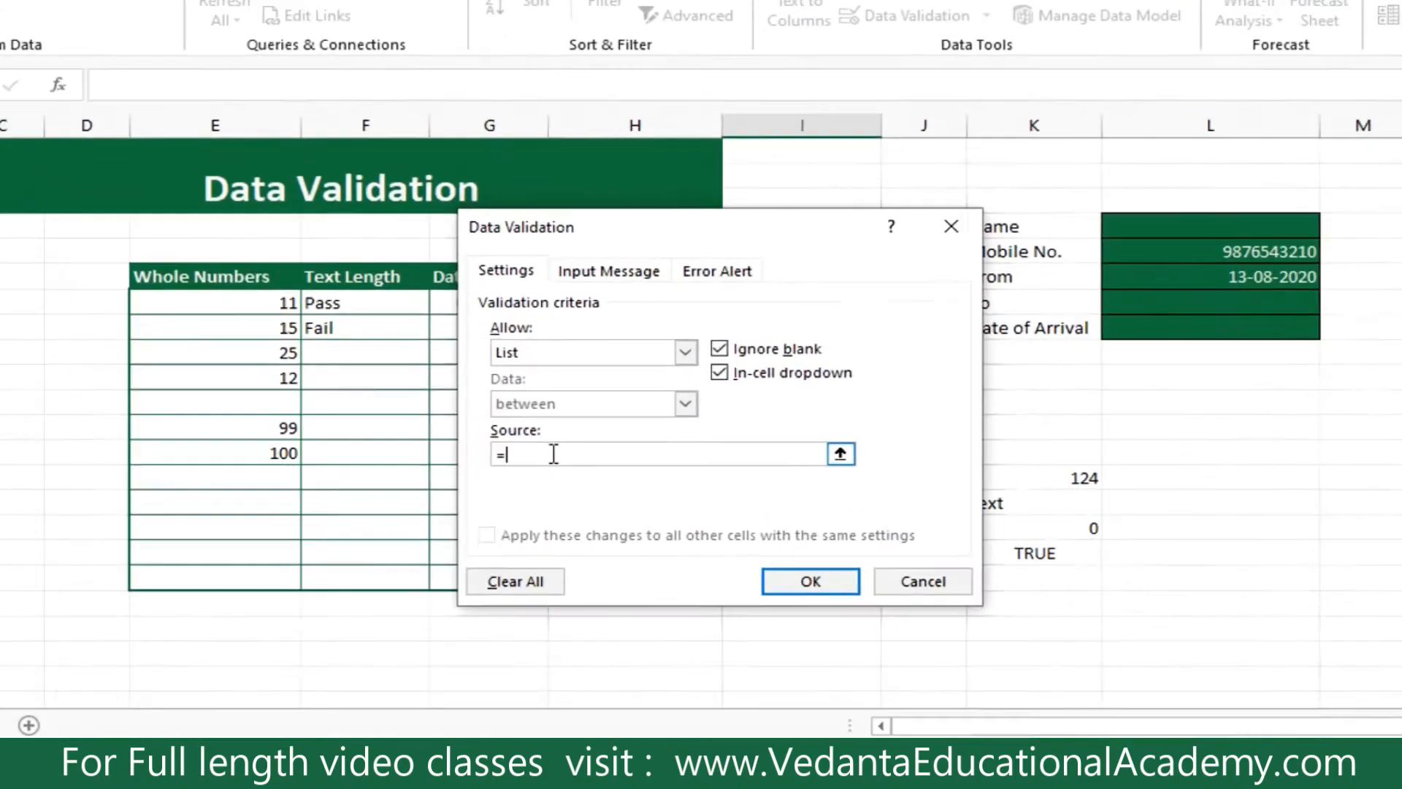
{"action": "type", "text": "citieslis"}
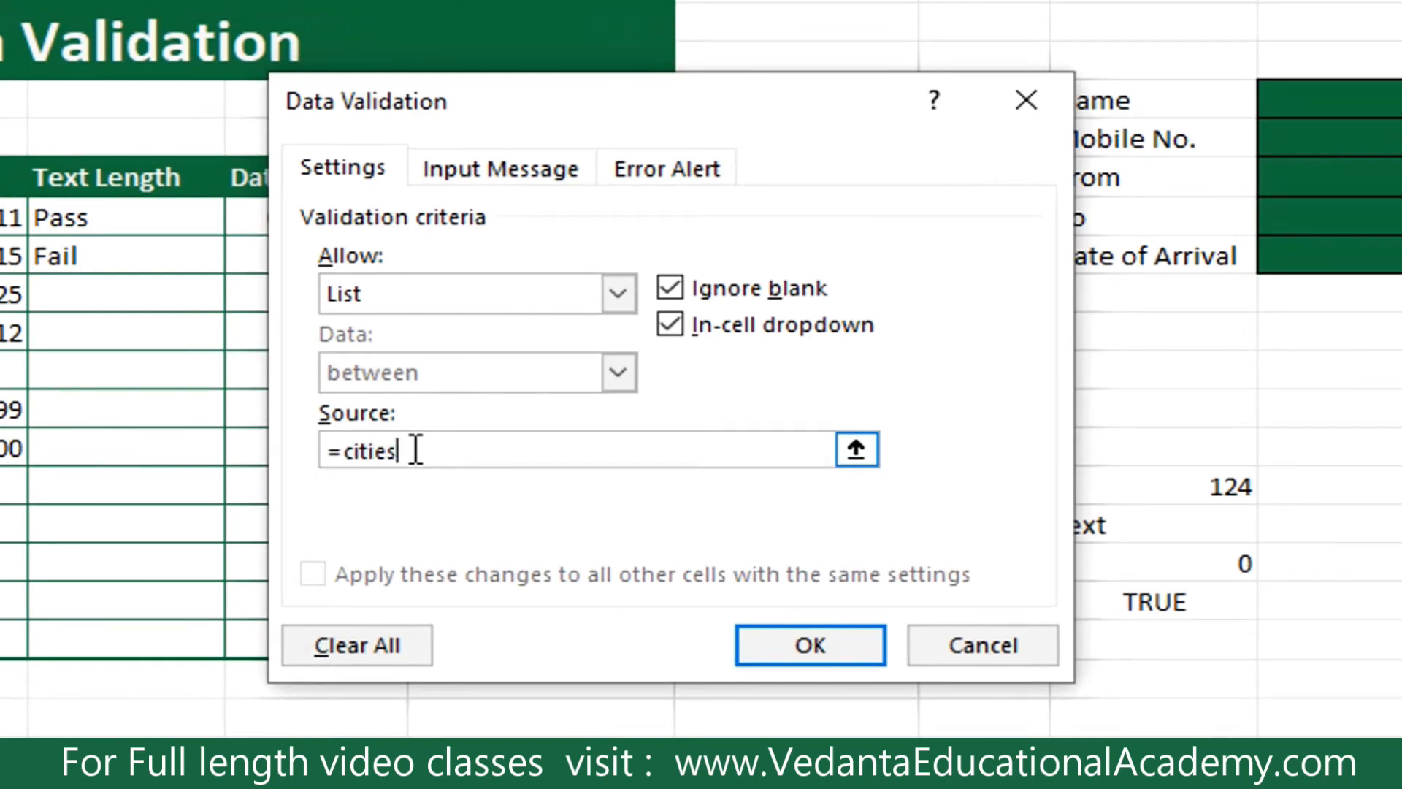
{"action": "left_click", "coordinate": [845, 647]}
{"action": "left_click", "coordinate": [1233, 398]}
Choose cityname426 in I7, cityname6 in I13 and cityname1 in I17 from the drop-down lists in the Drop Down List2 column.
{"action": "left_click", "coordinate": [827, 217]}
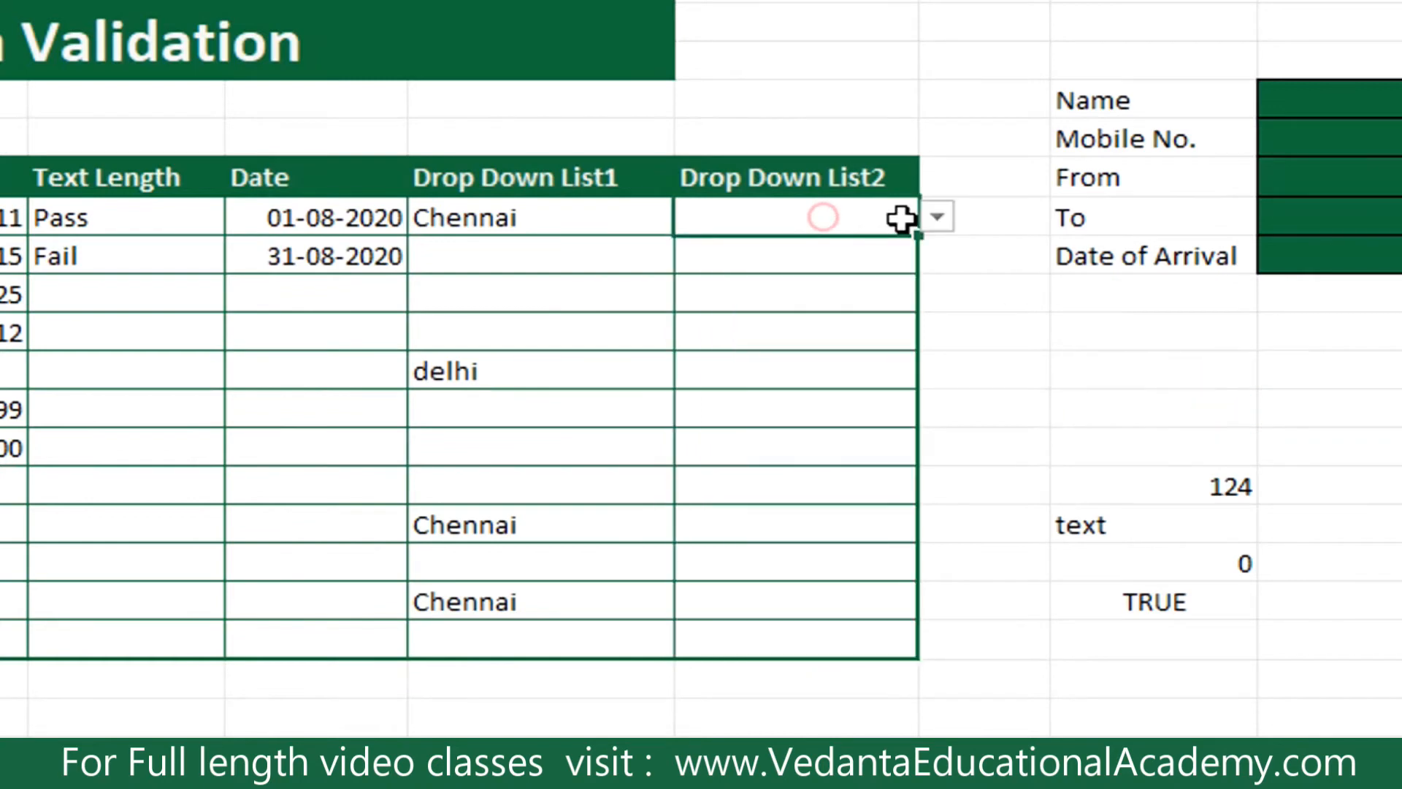
{"action": "left_click", "coordinate": [934, 217]}
{"action": "left_click_drag", "start_coordinate": [924, 289], "coordinate": [882, 416]}
{"action": "left_click", "coordinate": [807, 349]}
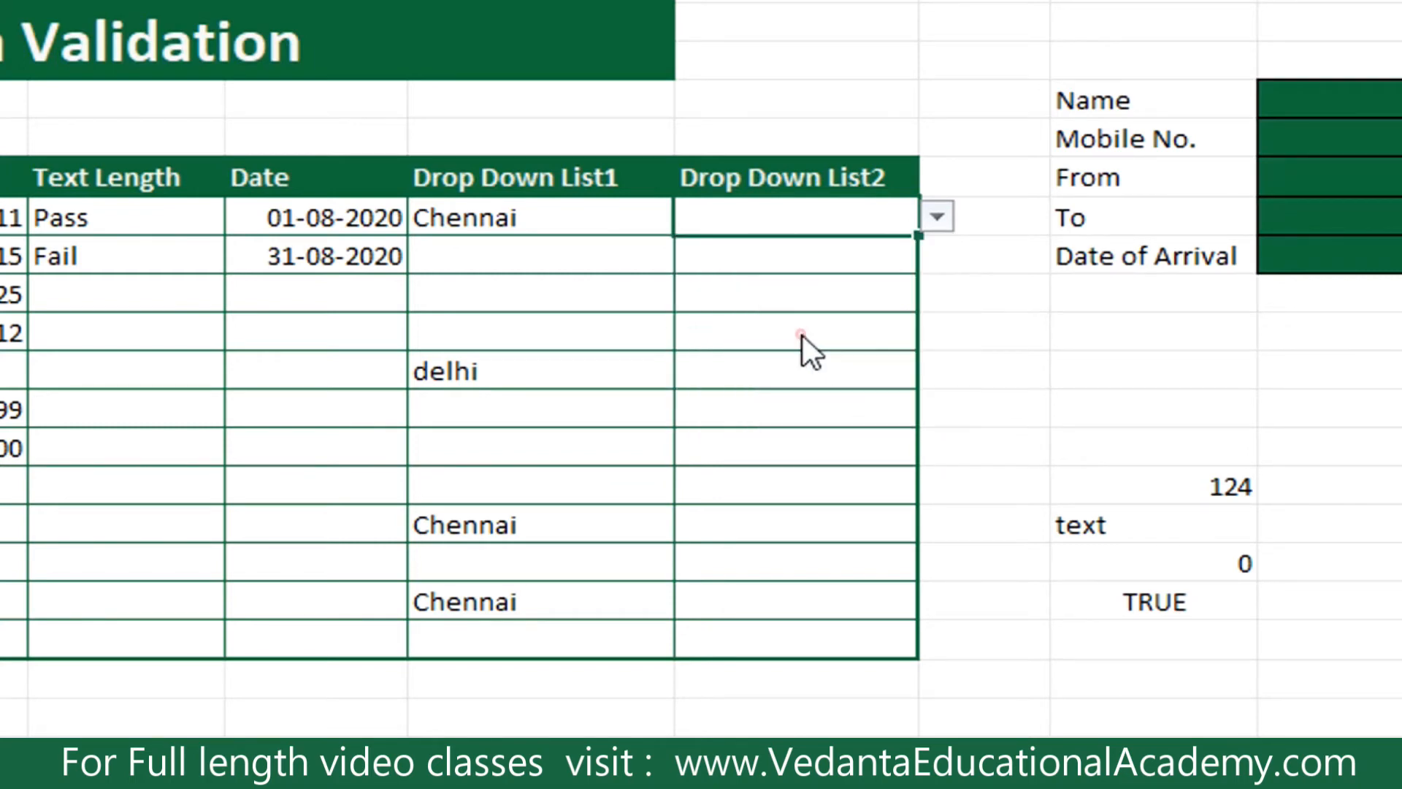
{"action": "left_click", "coordinate": [742, 434]}
{"action": "left_click", "coordinate": [938, 445]}
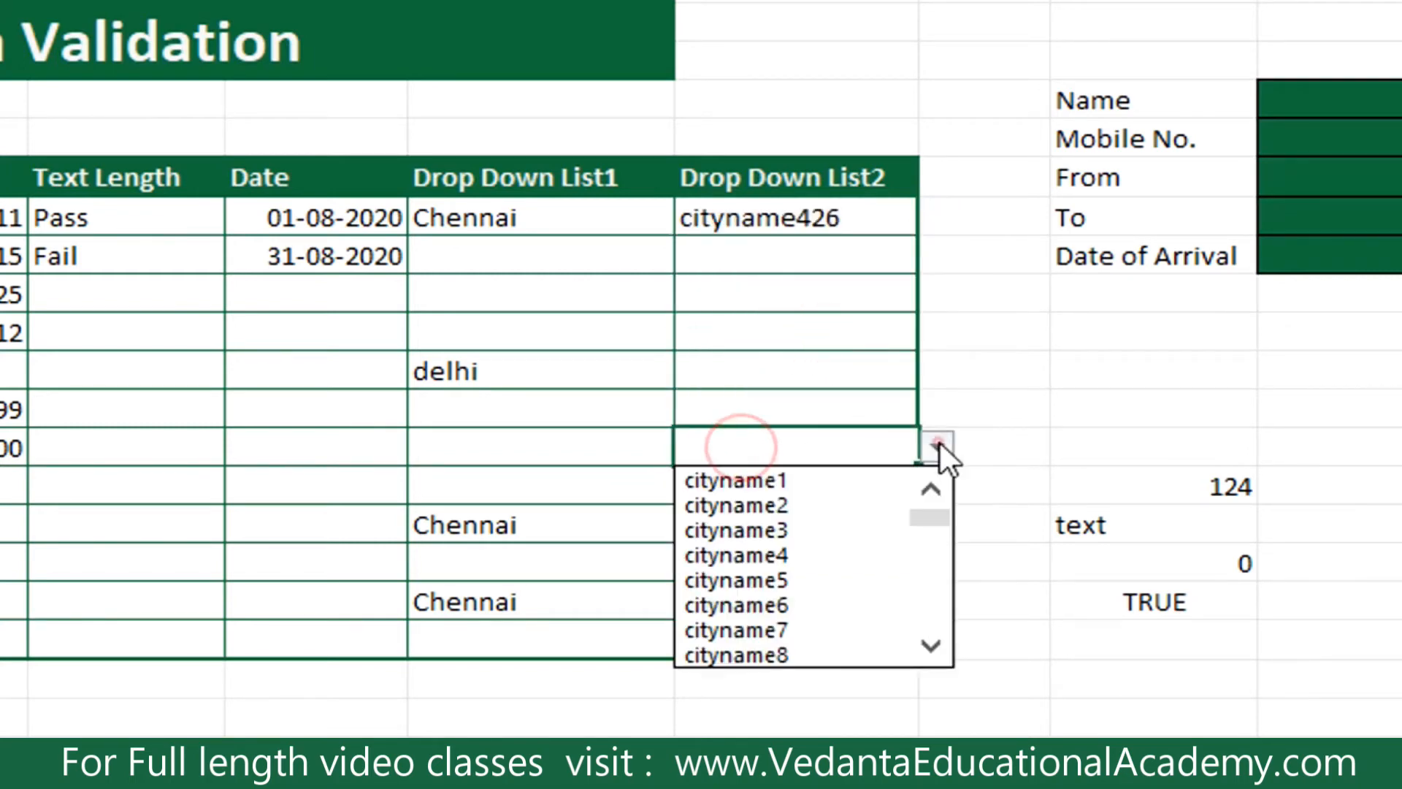
{"action": "left_click", "coordinate": [798, 606]}
{"action": "left_click", "coordinate": [776, 607]}
{"action": "left_click", "coordinate": [938, 600]}
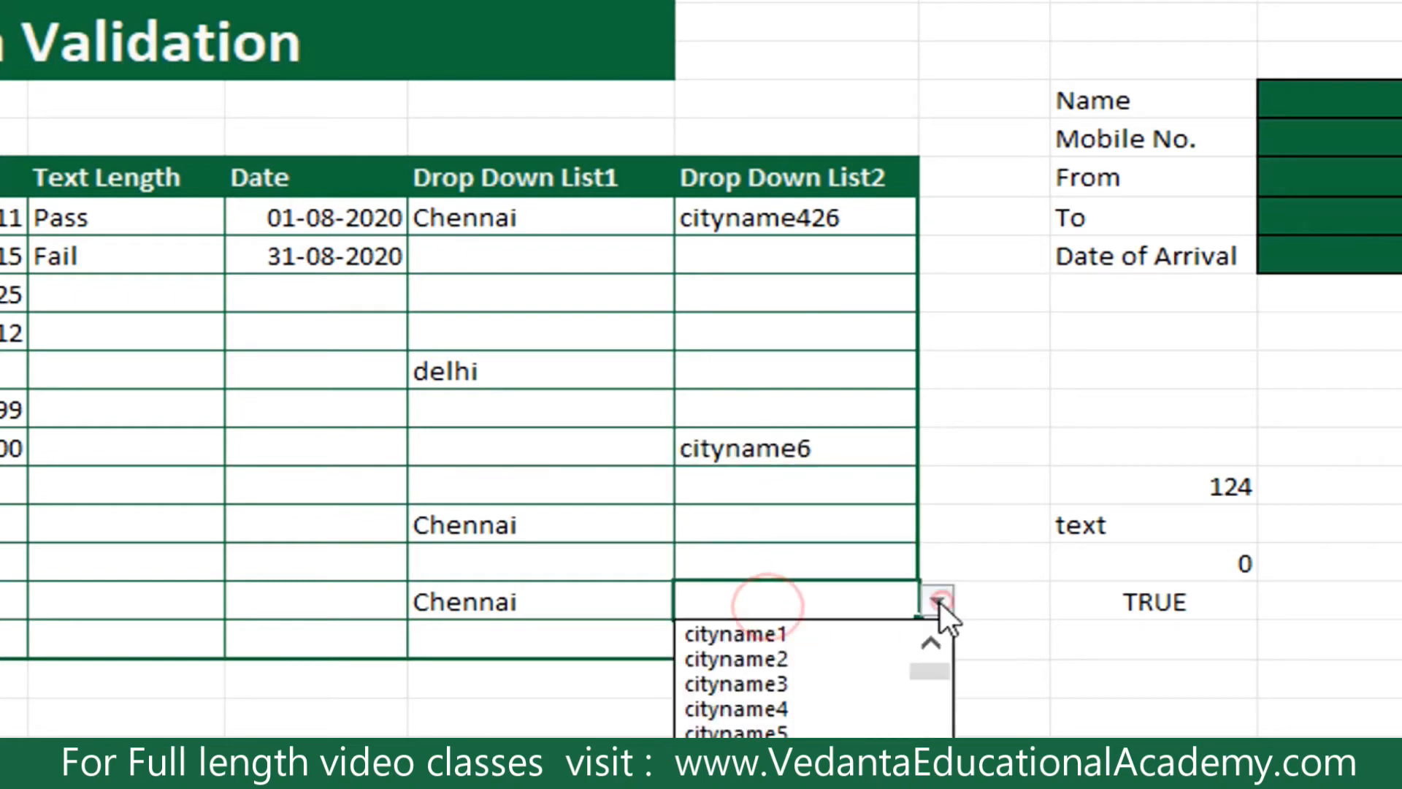
{"action": "left_click", "coordinate": [794, 644]}
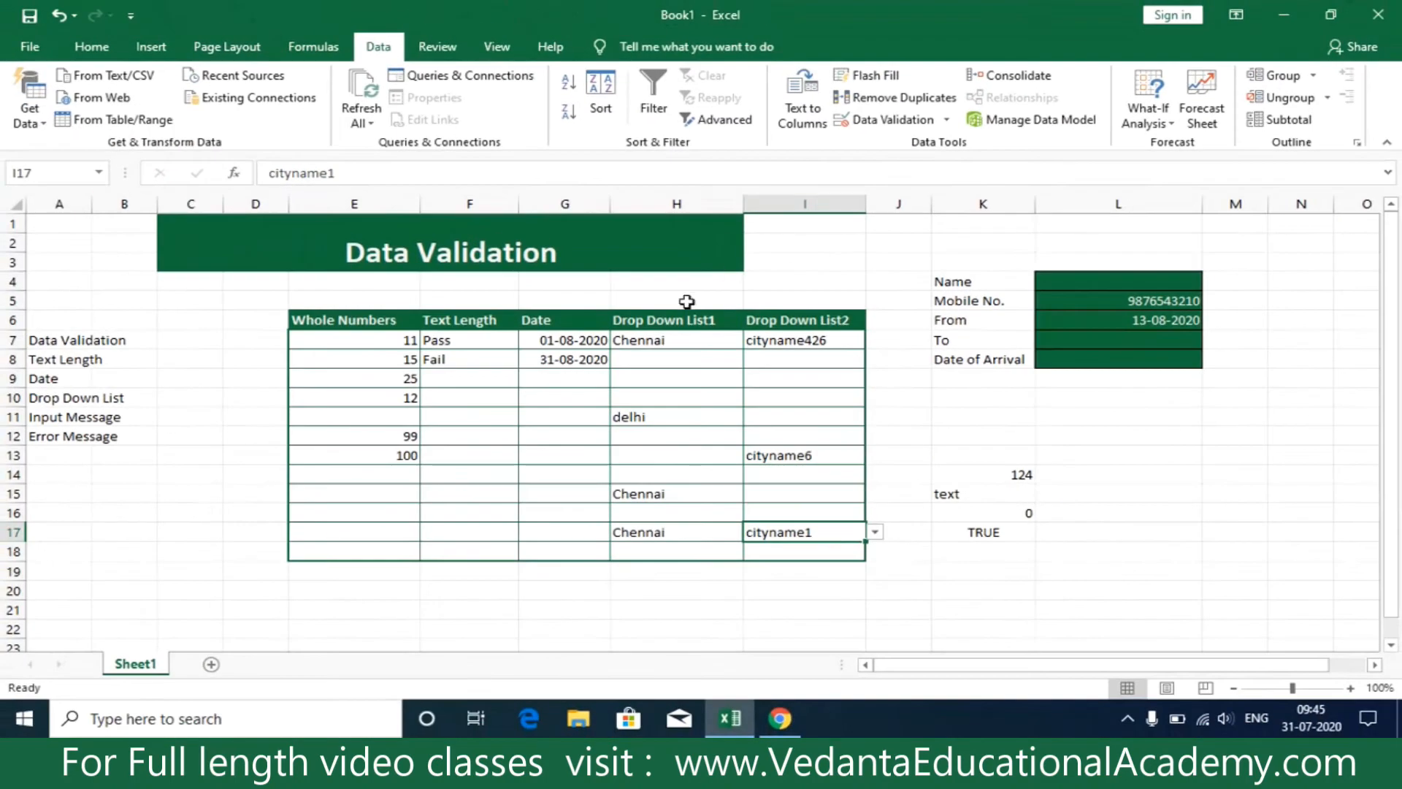
Examine the data validation settings of H7:H18 in the Drop Down List1 column and close them without changes.
{"action": "left_click_drag", "start_coordinate": [677, 341], "coordinate": [677, 552]}
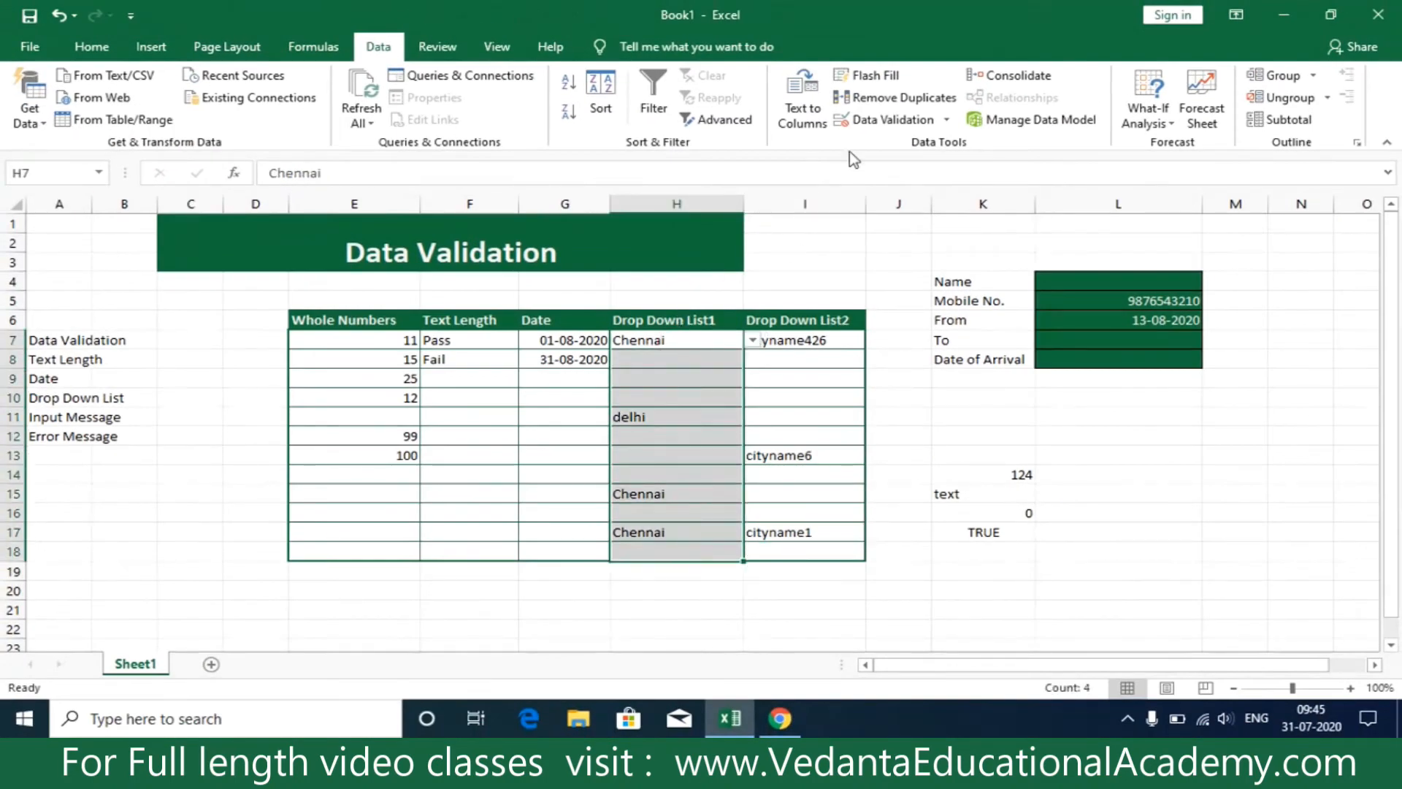
{"action": "left_click", "coordinate": [877, 125]}
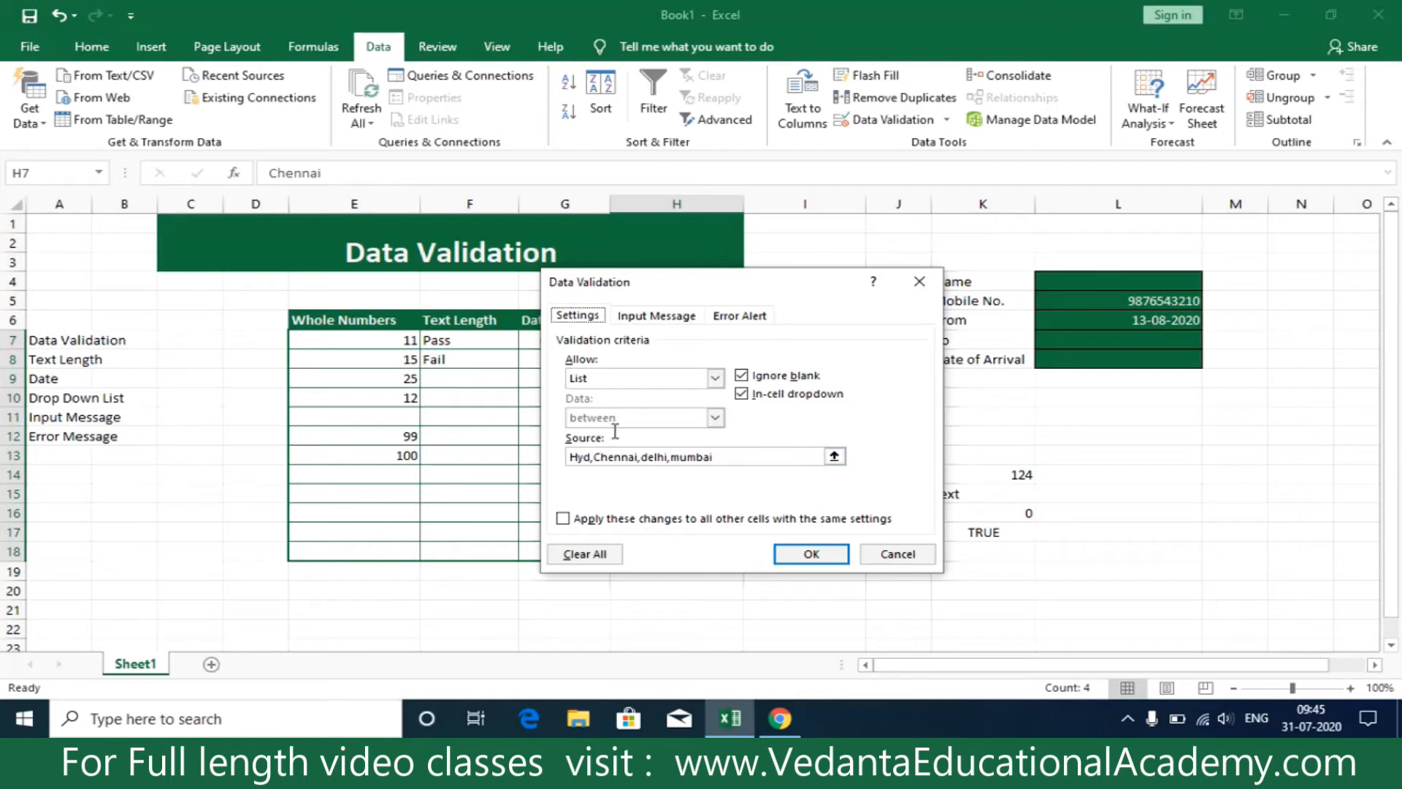
{"action": "left_click", "coordinate": [919, 280]}
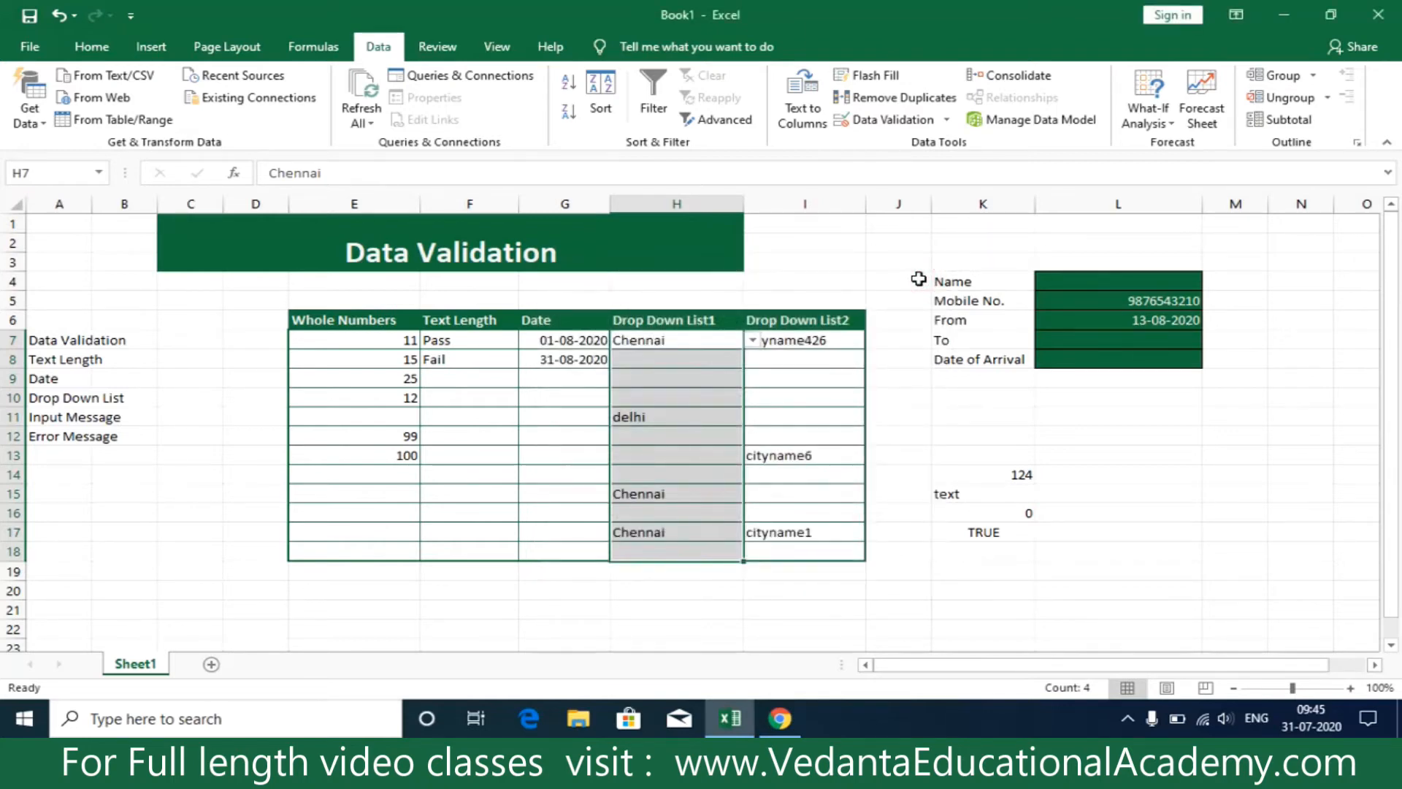
Add a new worksheet, select F4:G22 on it and return to Sheet1.
{"action": "left_click", "coordinate": [211, 663]}
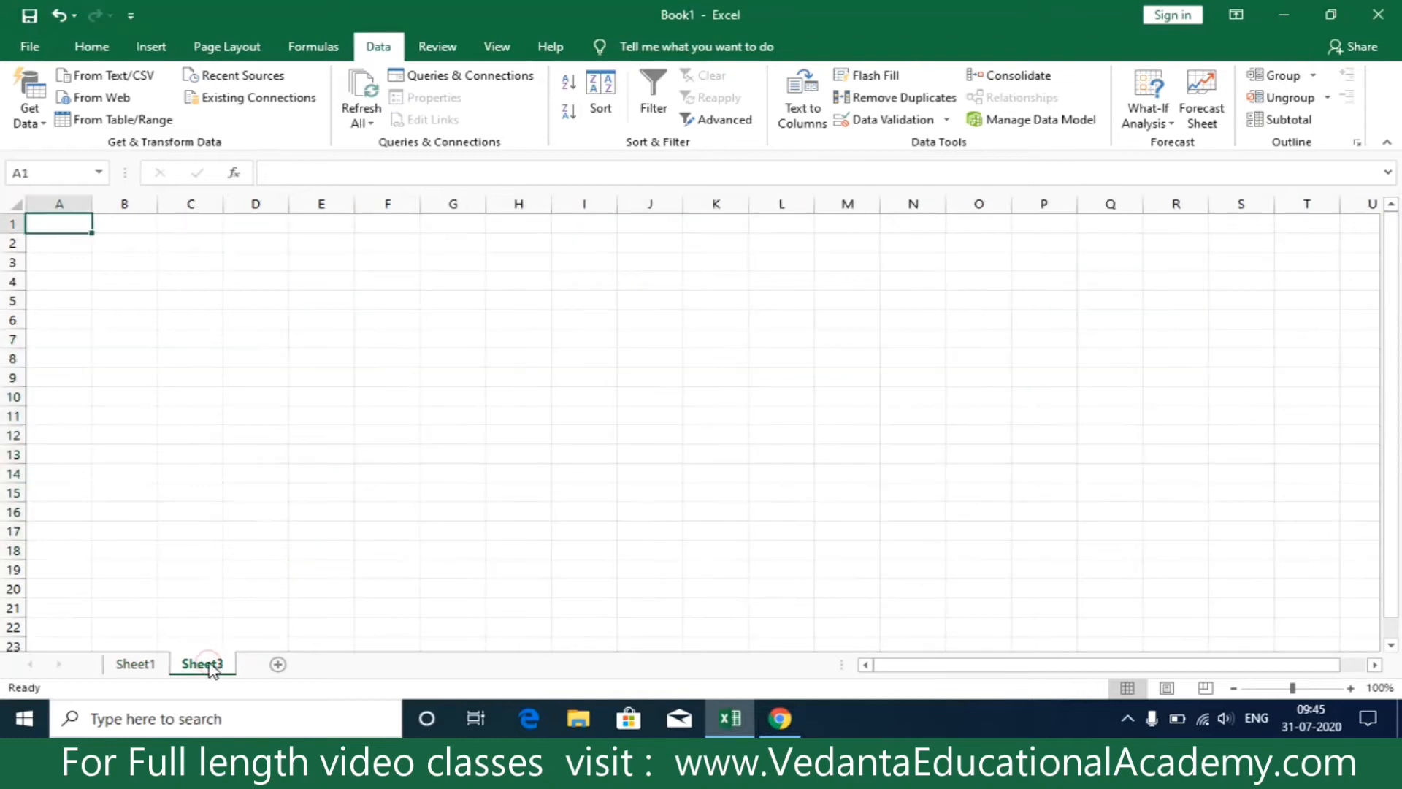
{"action": "left_click_drag", "start_coordinate": [437, 282], "coordinate": [401, 627]}
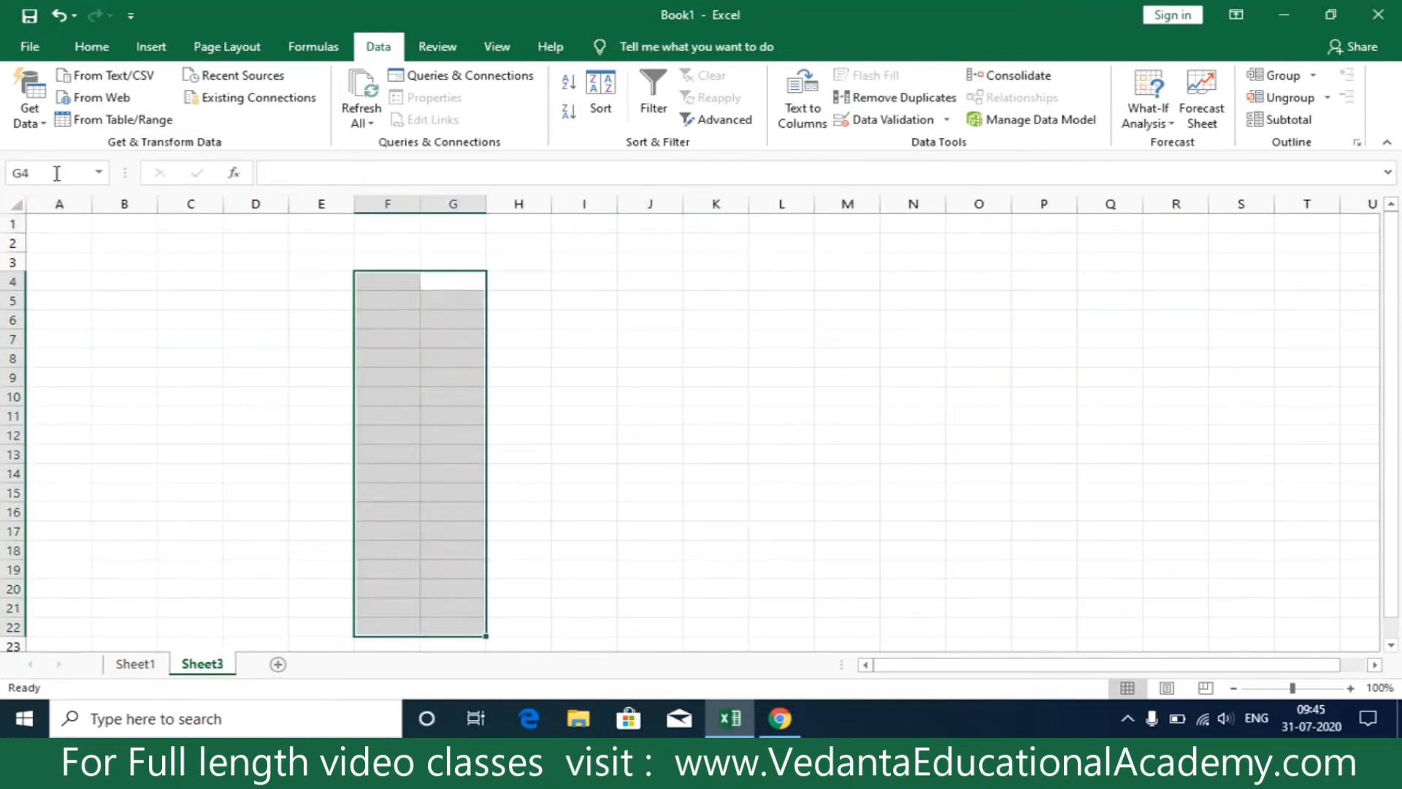
{"action": "left_click", "coordinate": [135, 664]}
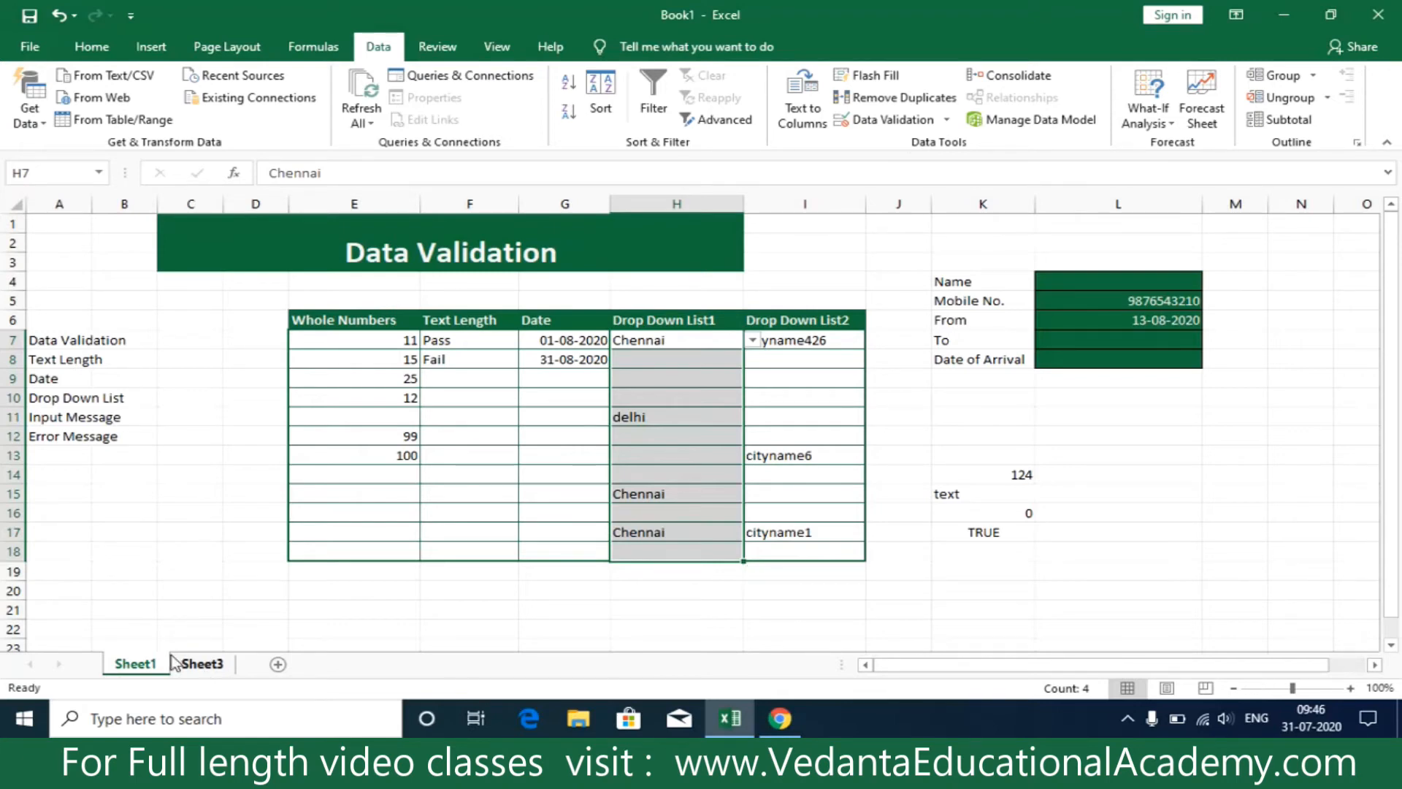
{"action": "left_click", "coordinate": [946, 357]}
{"action": "left_click_drag", "start_coordinate": [821, 340], "coordinate": [804, 553]}
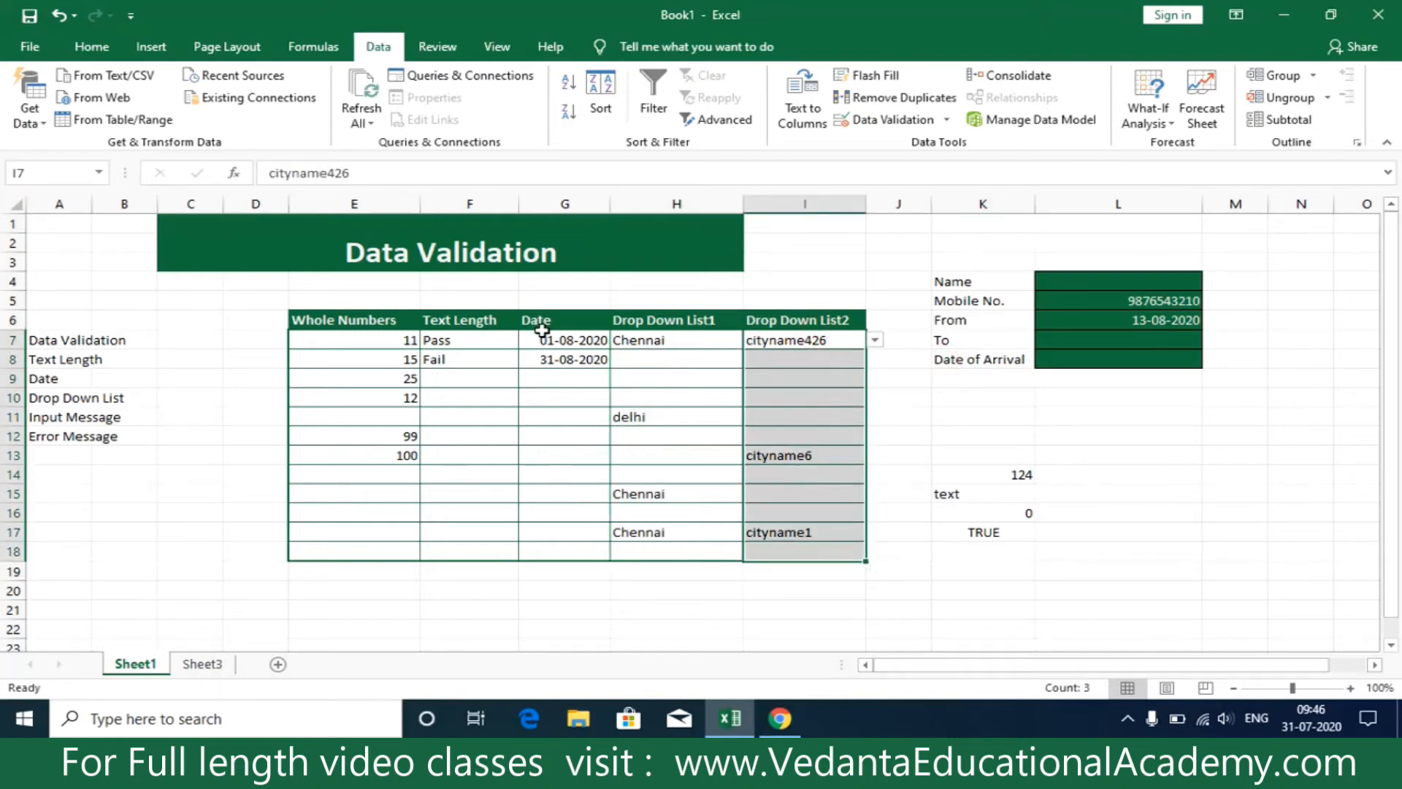
{"action": "left_click", "coordinate": [62, 420]}
{"action": "left_click", "coordinate": [58, 438]}
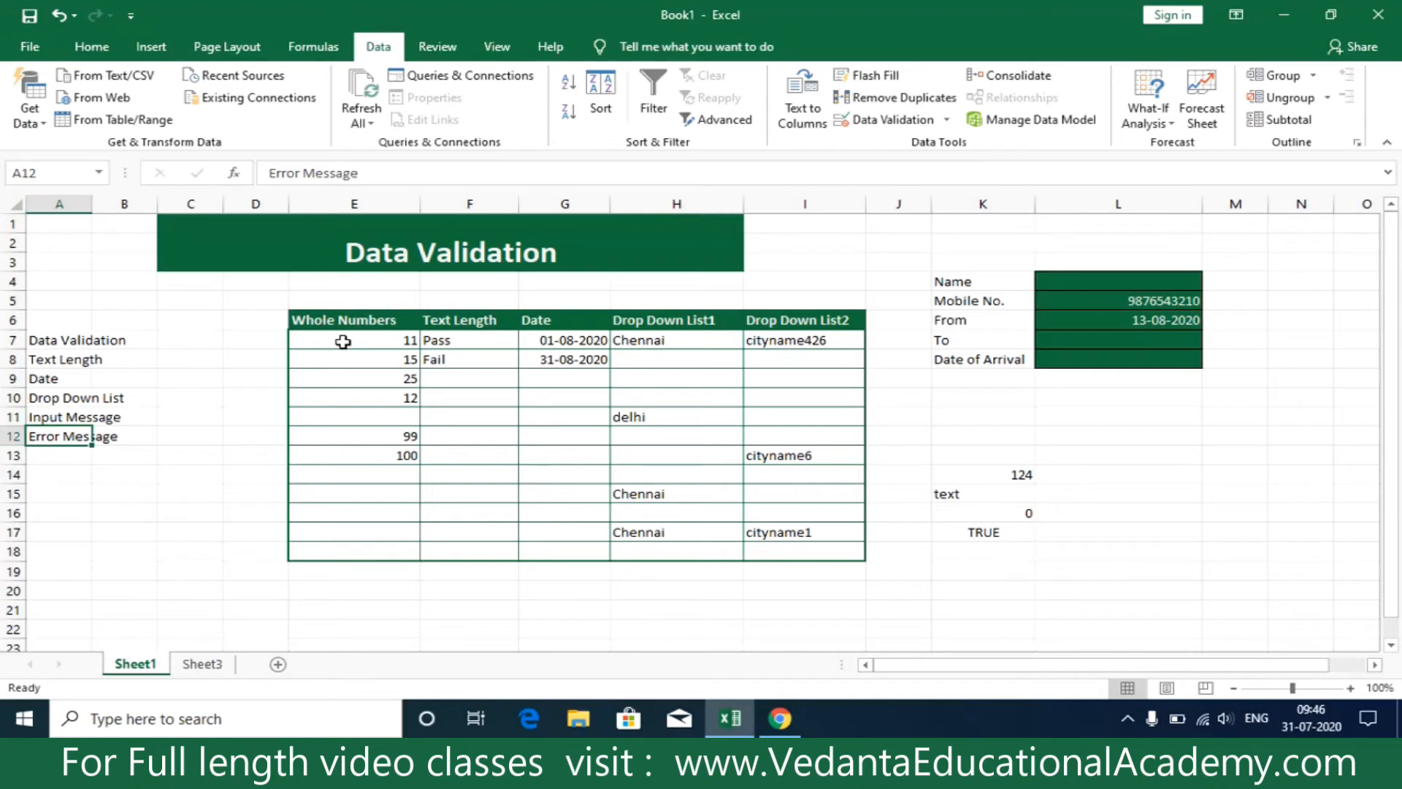
Try to enter 1 in E15 and 2 in E16 of the Whole Numbers column.
{"action": "left_click", "coordinate": [341, 493]}
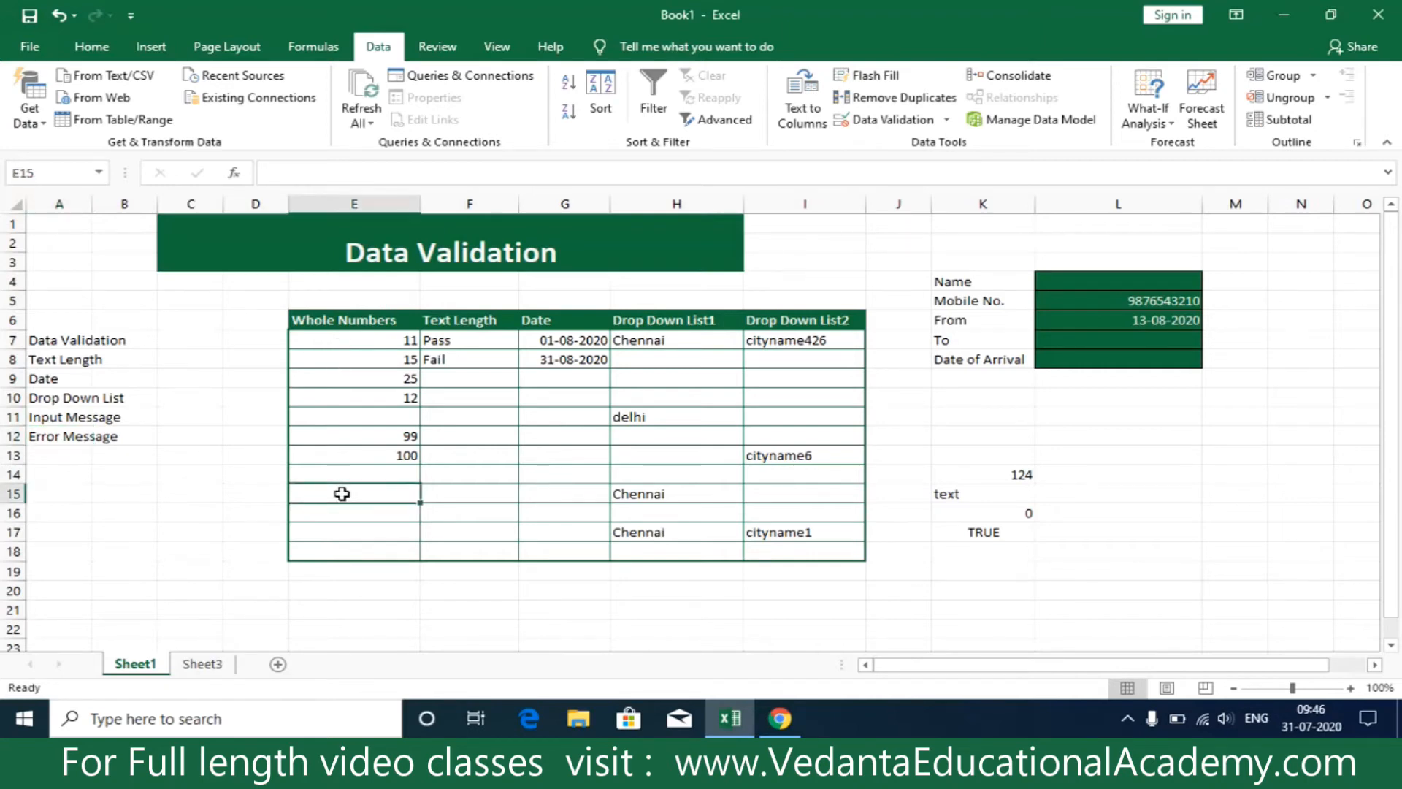
{"action": "type", "text": "1"}
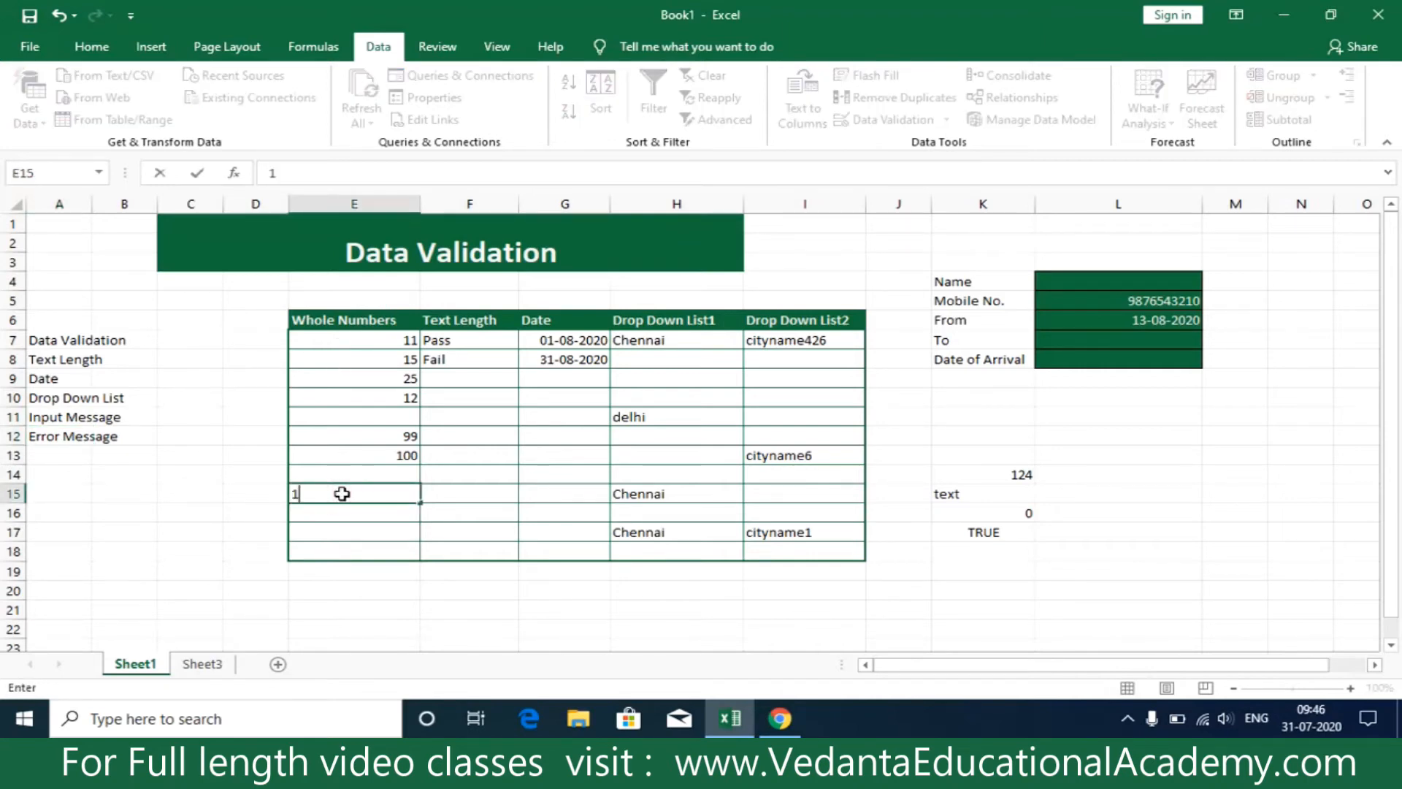
{"action": "key", "text": "Return"}
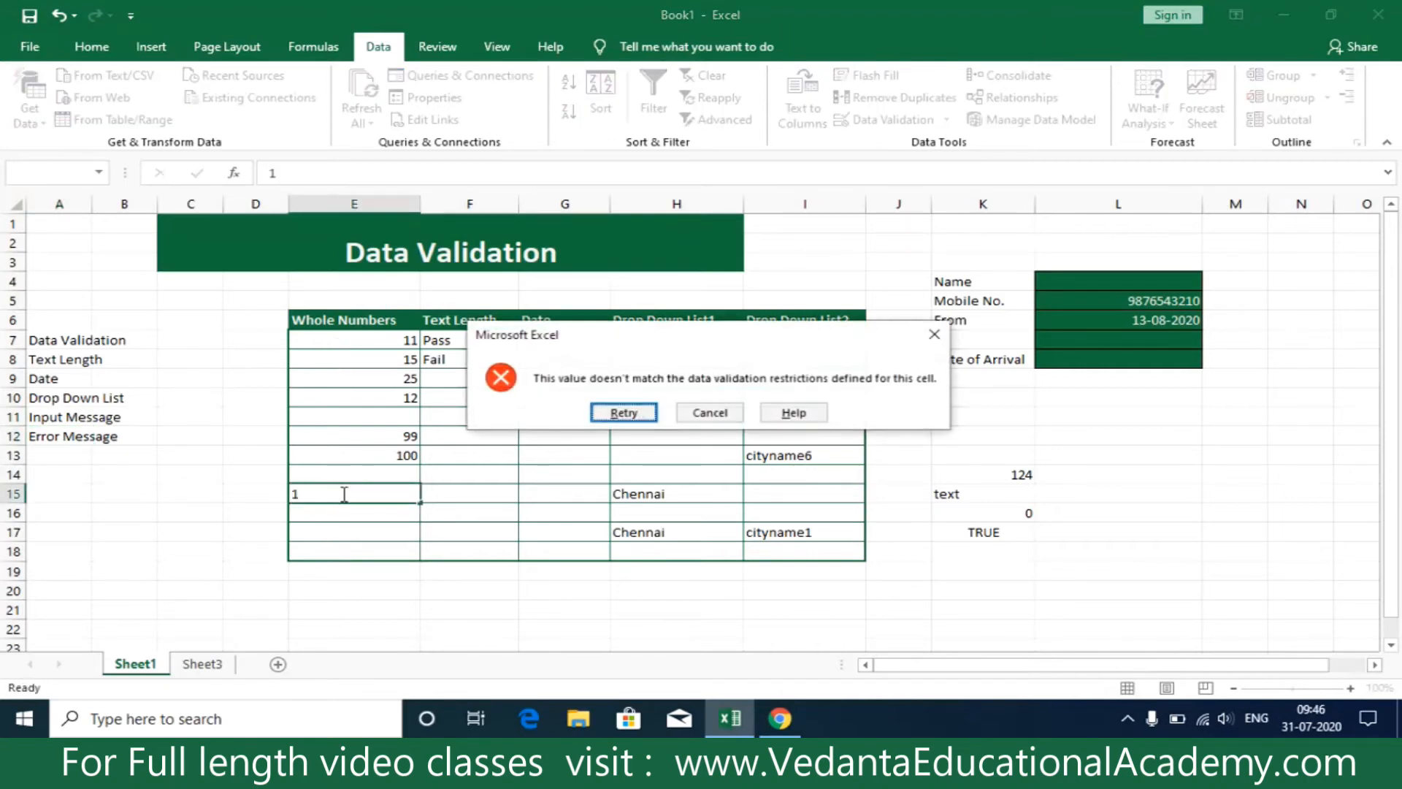
{"action": "left_click", "coordinate": [935, 333]}
{"action": "left_click", "coordinate": [375, 512]}
{"action": "type", "text": "2"}
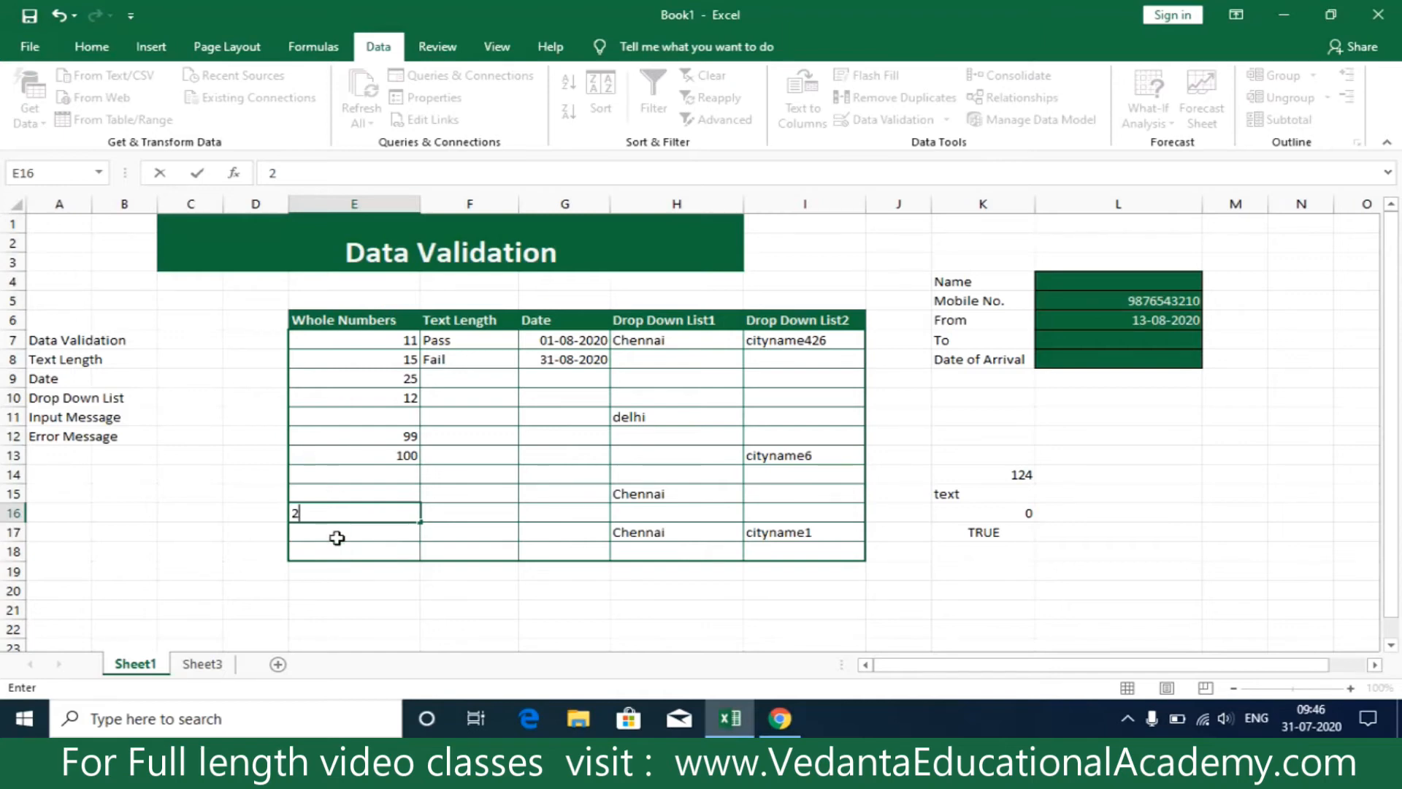
{"action": "left_click", "coordinate": [459, 341]}
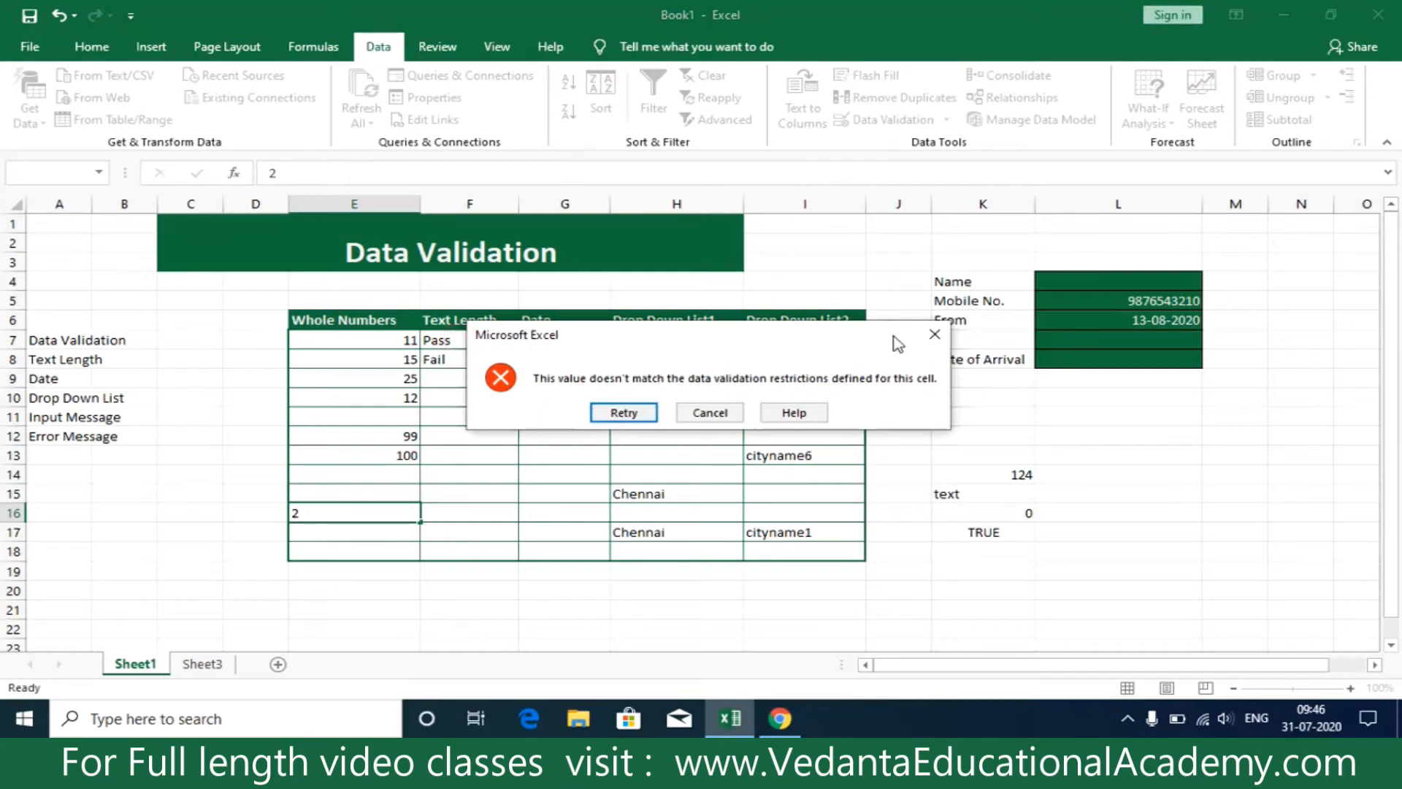
{"action": "left_click", "coordinate": [934, 333]}
Try to enter a five-letter name in F11 of the Text Length column.
{"action": "left_click", "coordinate": [449, 410]}
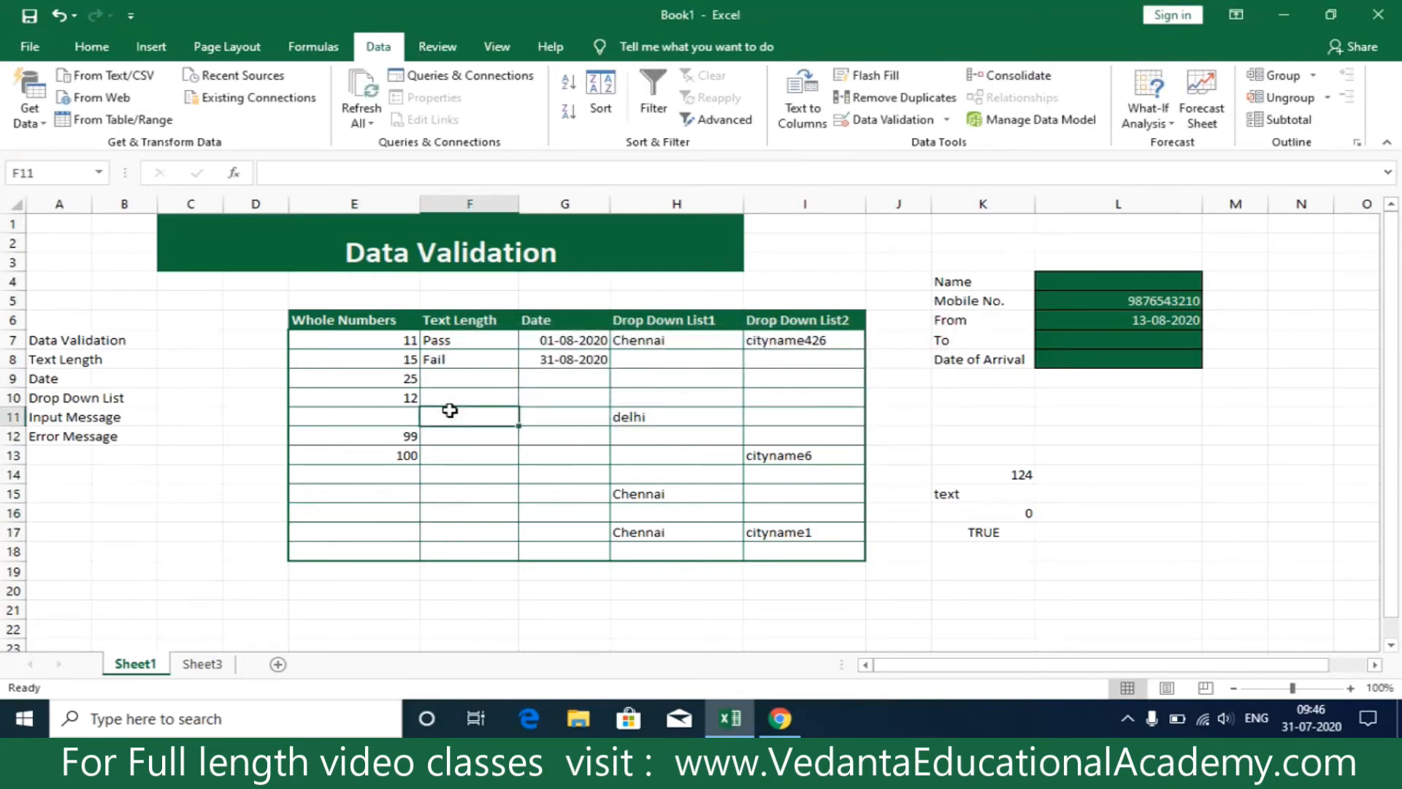
{"action": "type", "text": "mohan"}
{"action": "key", "text": "Return"}
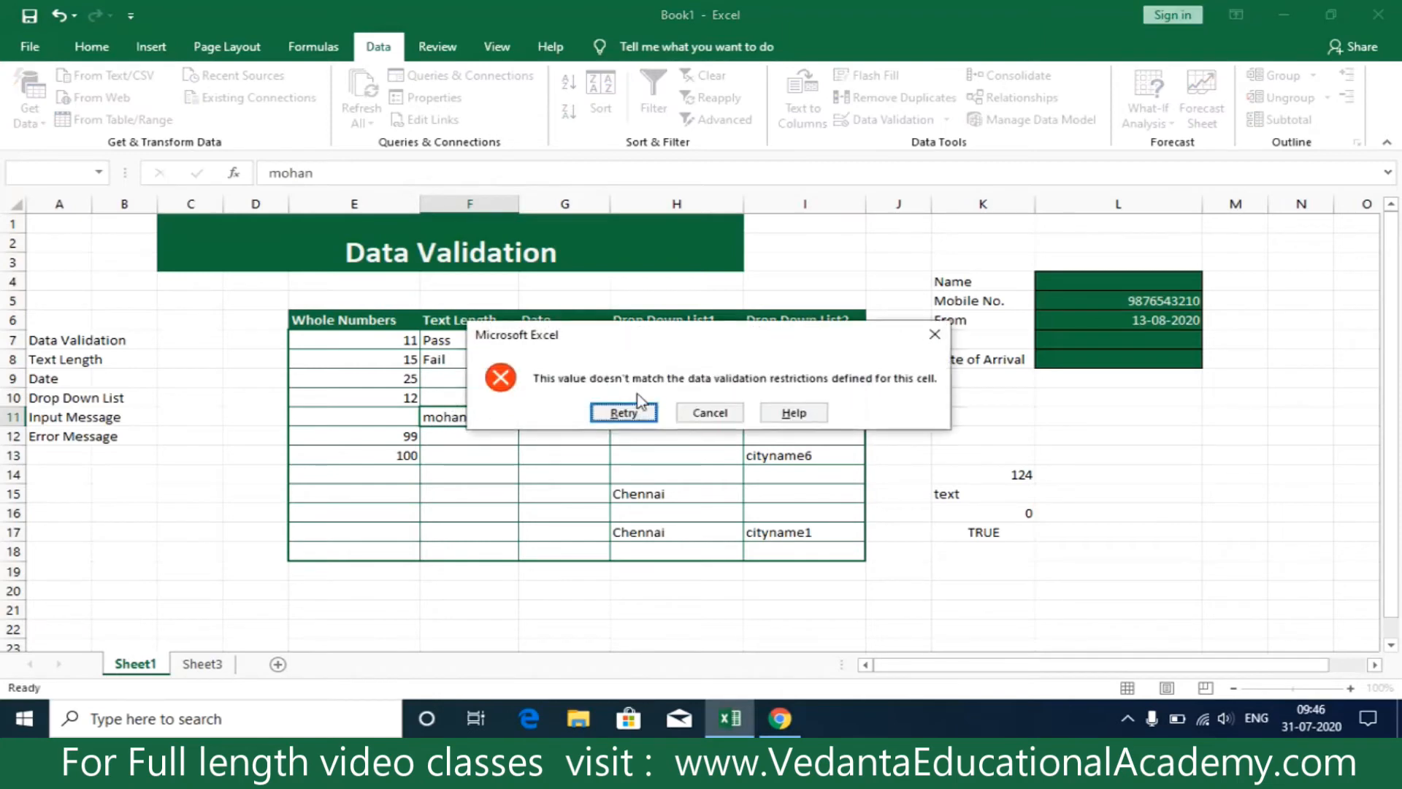
{"action": "left_click", "coordinate": [935, 334]}
{"action": "left_click", "coordinate": [460, 338]}
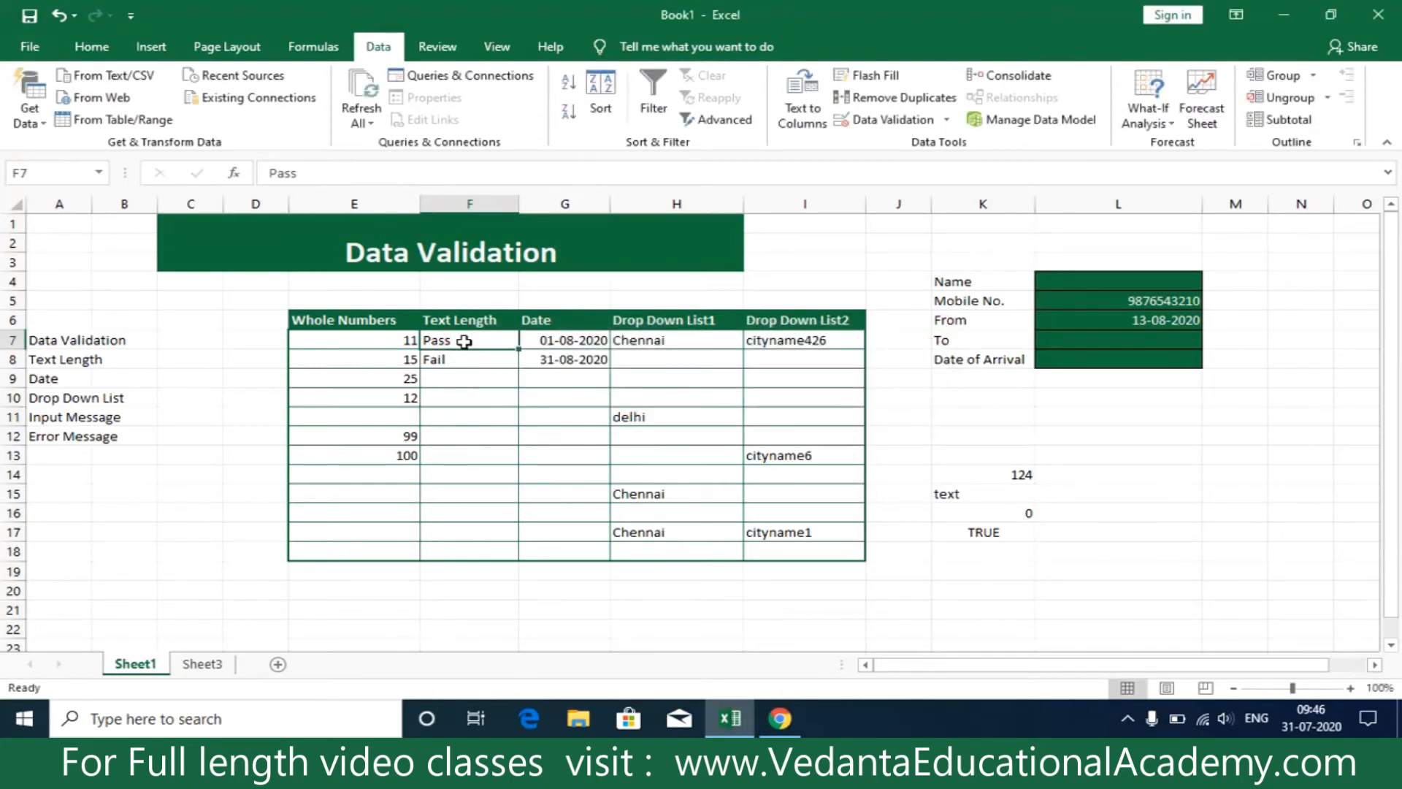
{"action": "left_click", "coordinate": [467, 598]}
{"action": "left_click", "coordinate": [460, 343]}
{"action": "left_click_drag", "start_coordinate": [460, 343], "coordinate": [466, 549]}
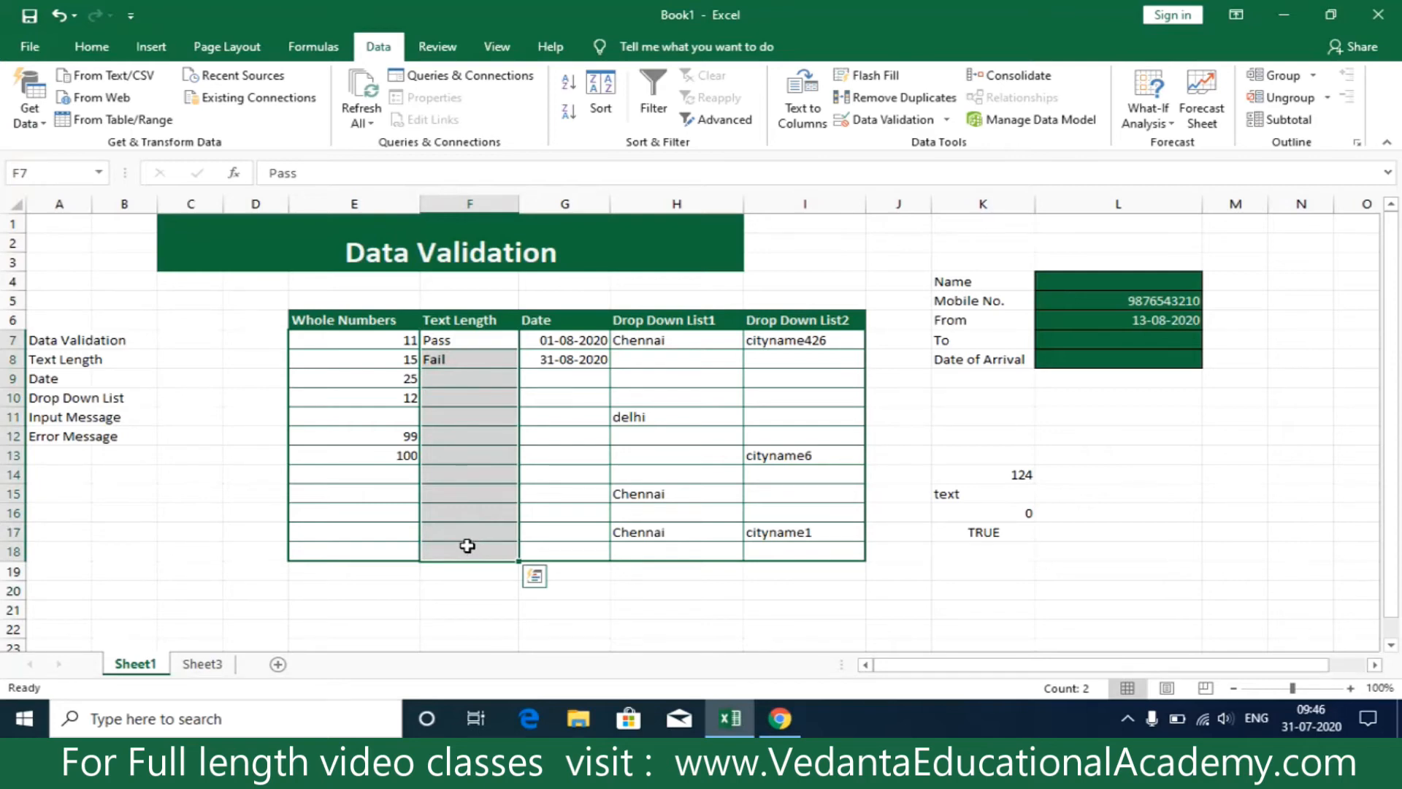
{"action": "left_click", "coordinate": [212, 422]}
{"action": "left_click_drag", "start_coordinate": [325, 344], "coordinate": [361, 565]}
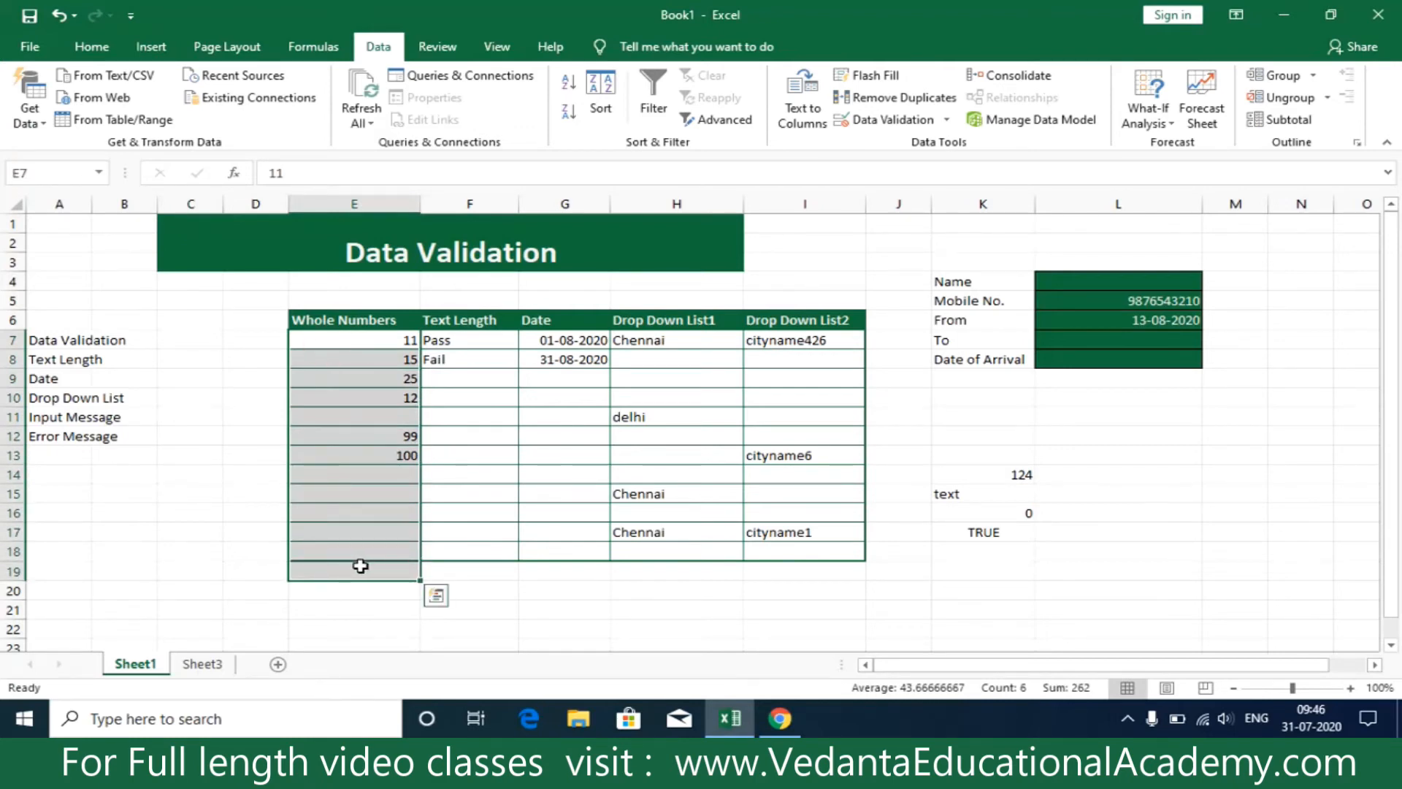
{"action": "left_click", "coordinate": [227, 524]}
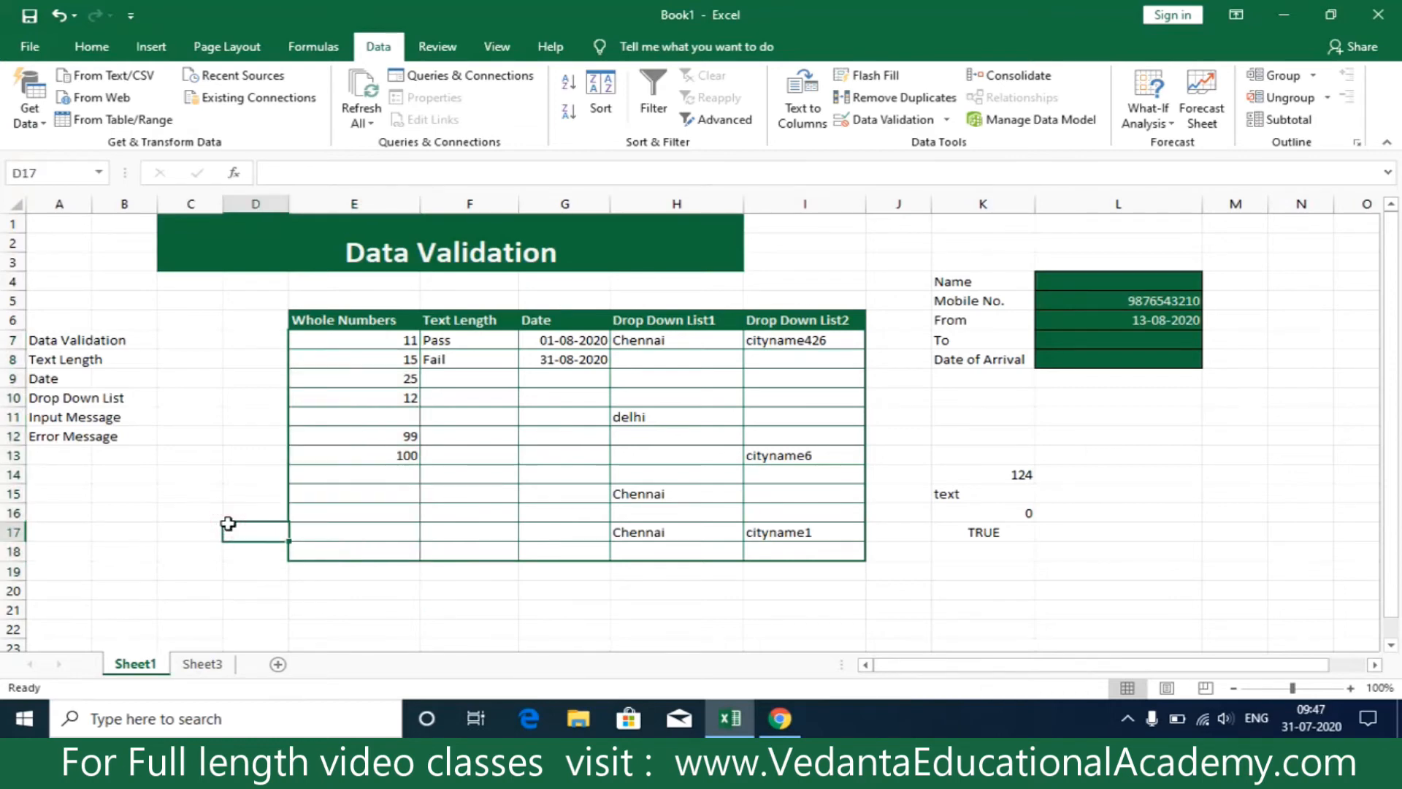
Give the data validation of E7:E18 in the Whole Numbers column an input message titled "Enter Data Info :".
{"action": "left_click", "coordinate": [67, 415]}
{"action": "left_click", "coordinate": [115, 516]}
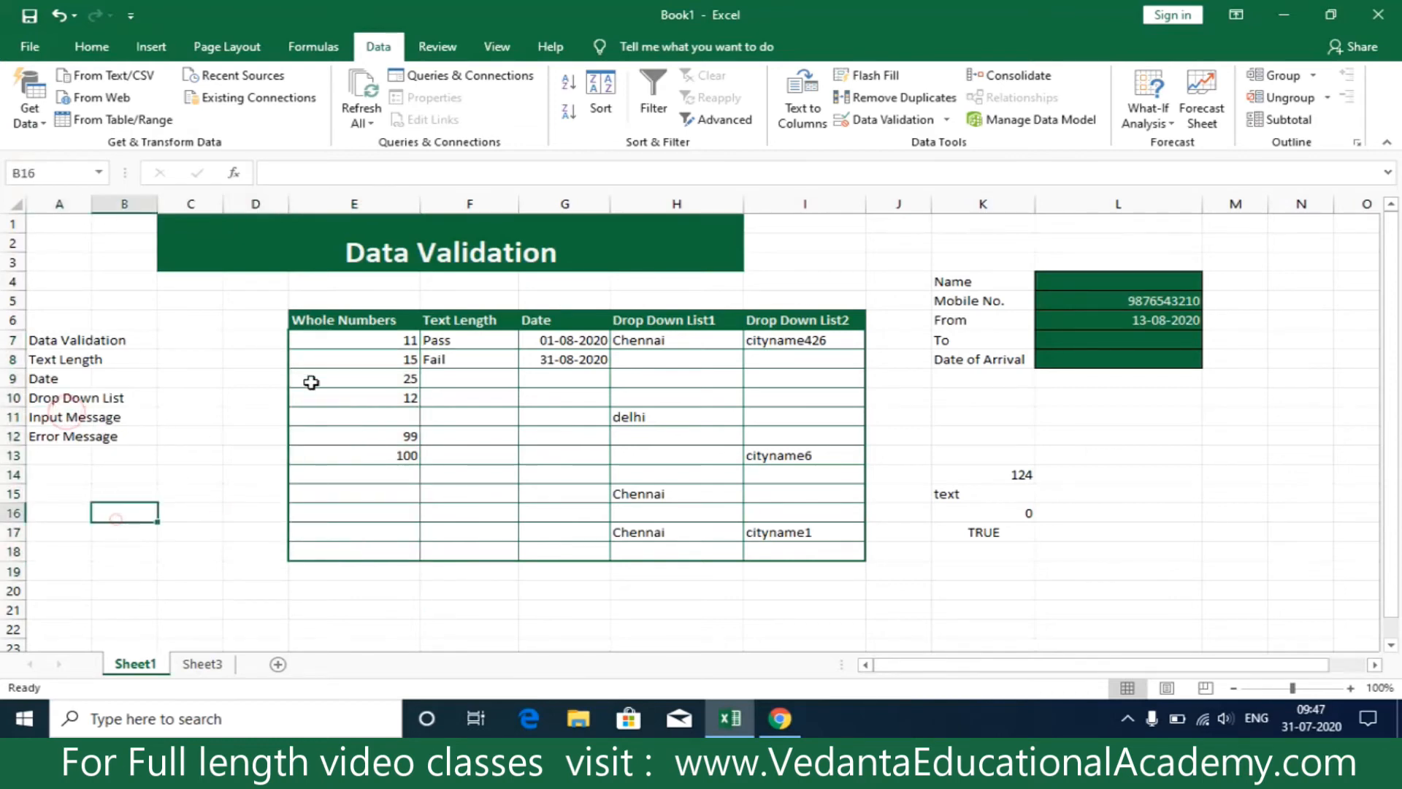
{"action": "left_click_drag", "start_coordinate": [332, 340], "coordinate": [354, 560]}
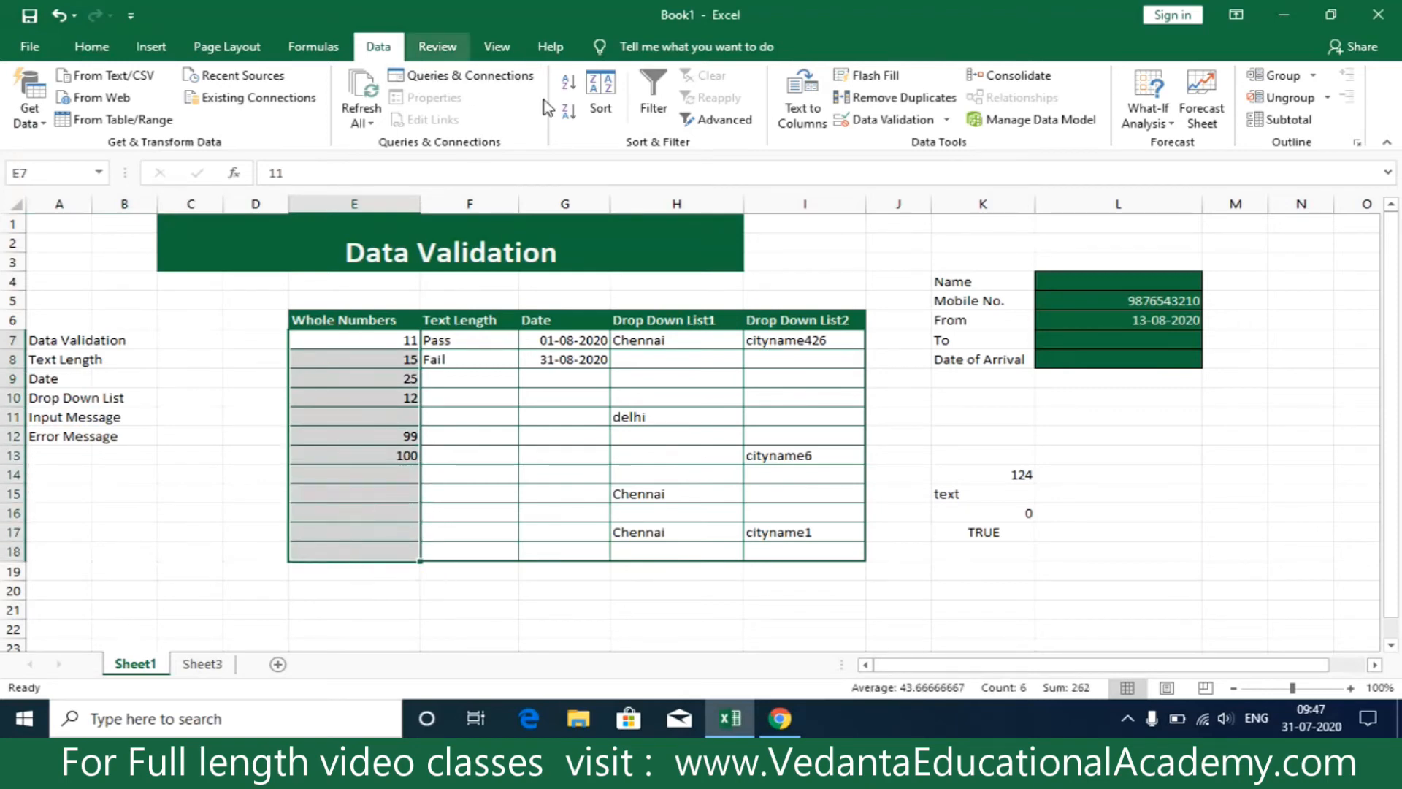
{"action": "left_click", "coordinate": [893, 124]}
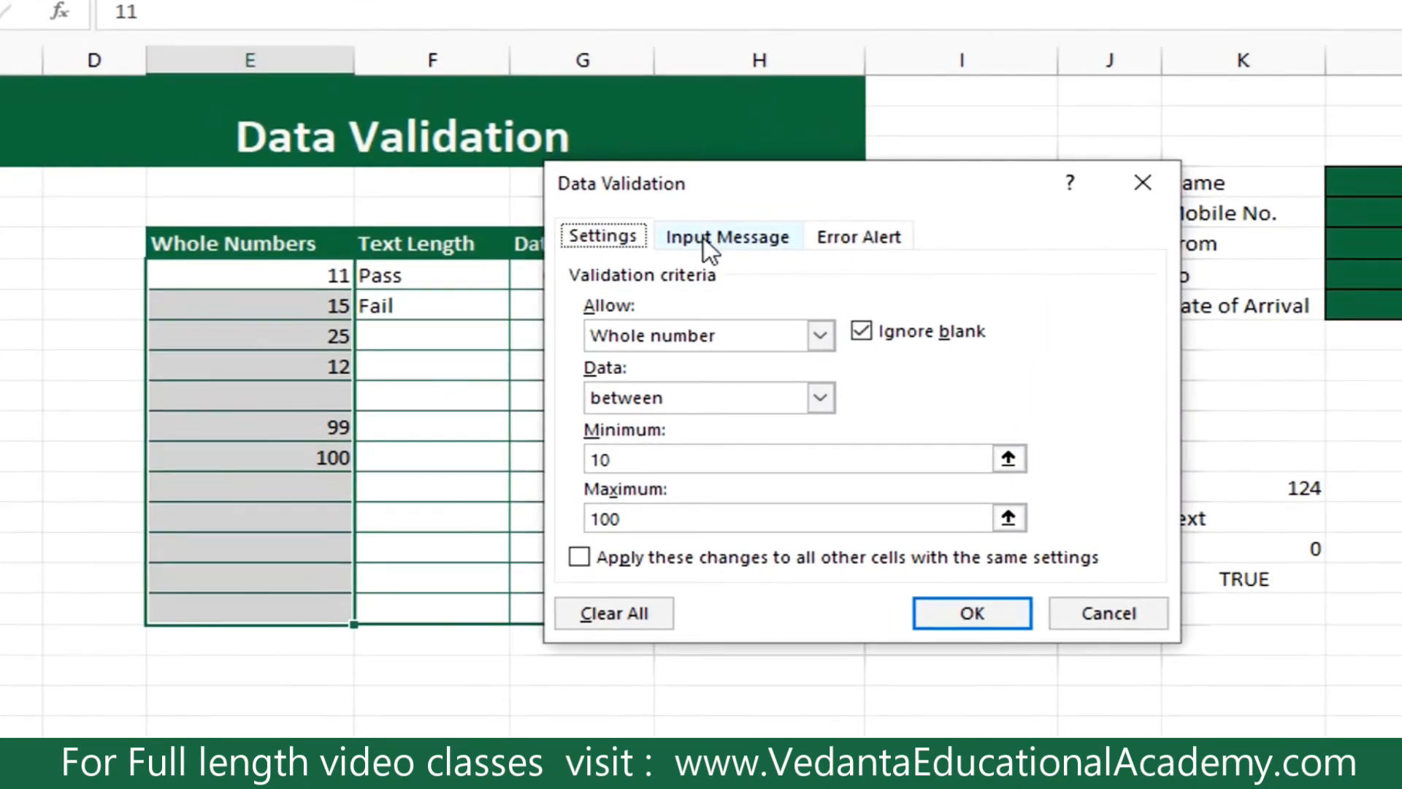
{"action": "left_click", "coordinate": [704, 238]}
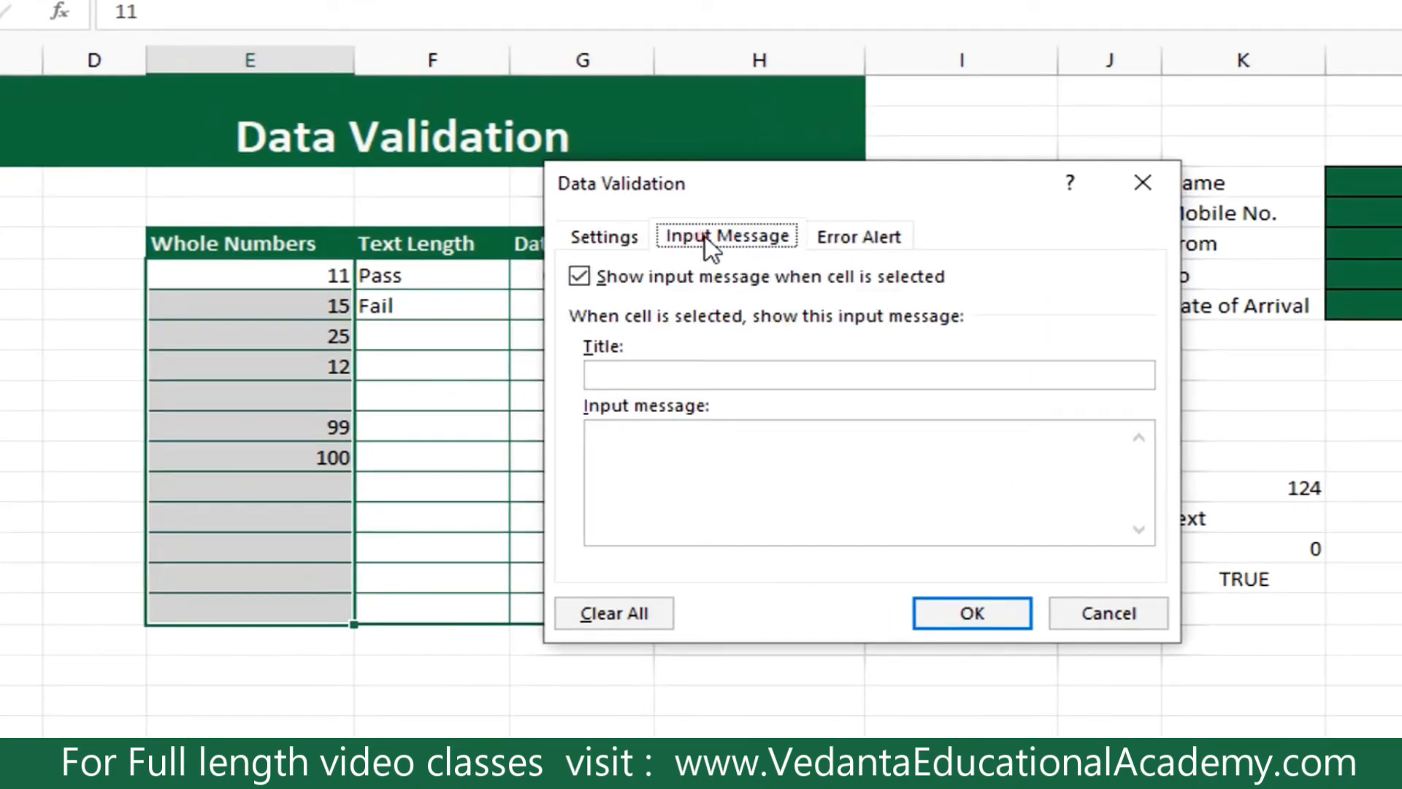
{"action": "left_click", "coordinate": [625, 374]}
{"action": "type", "text": "Enter "}
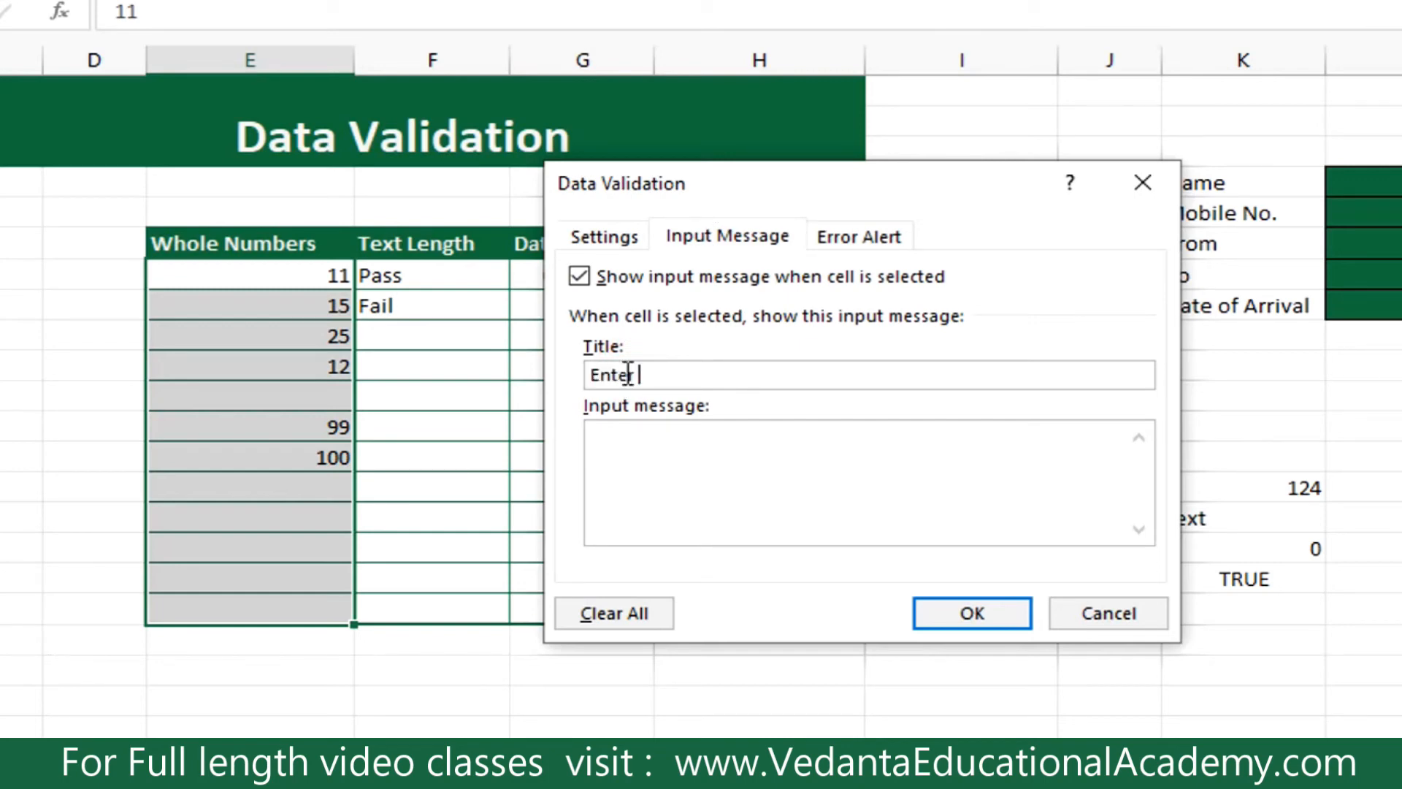
{"action": "type", "text": "Data Info :"}
Set the input message text to "Enter Whole Numbers between 10 t0 100" and apply it.
{"action": "left_click", "coordinate": [624, 438]}
{"action": "type", "text": "Enter"}
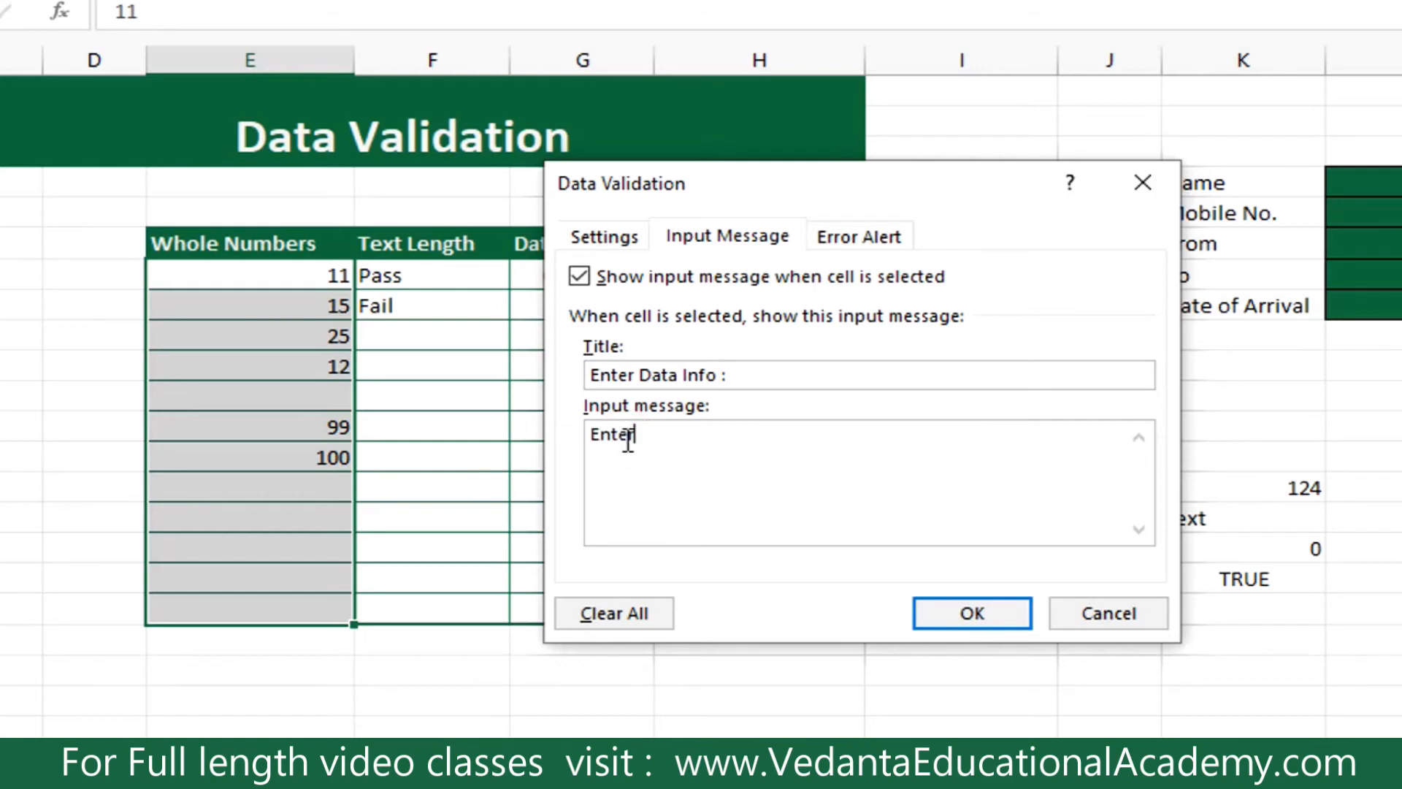
{"action": "type", "text": " Whole N"}
{"action": "type", "text": "umbers "}
{"action": "type", "text": "between"}
{"action": "type", "text": " 10 tro"}
{"action": "key", "text": "BackSpace"}
{"action": "key", "text": "BackSpace"}
{"action": "type", "text": "0 100"}
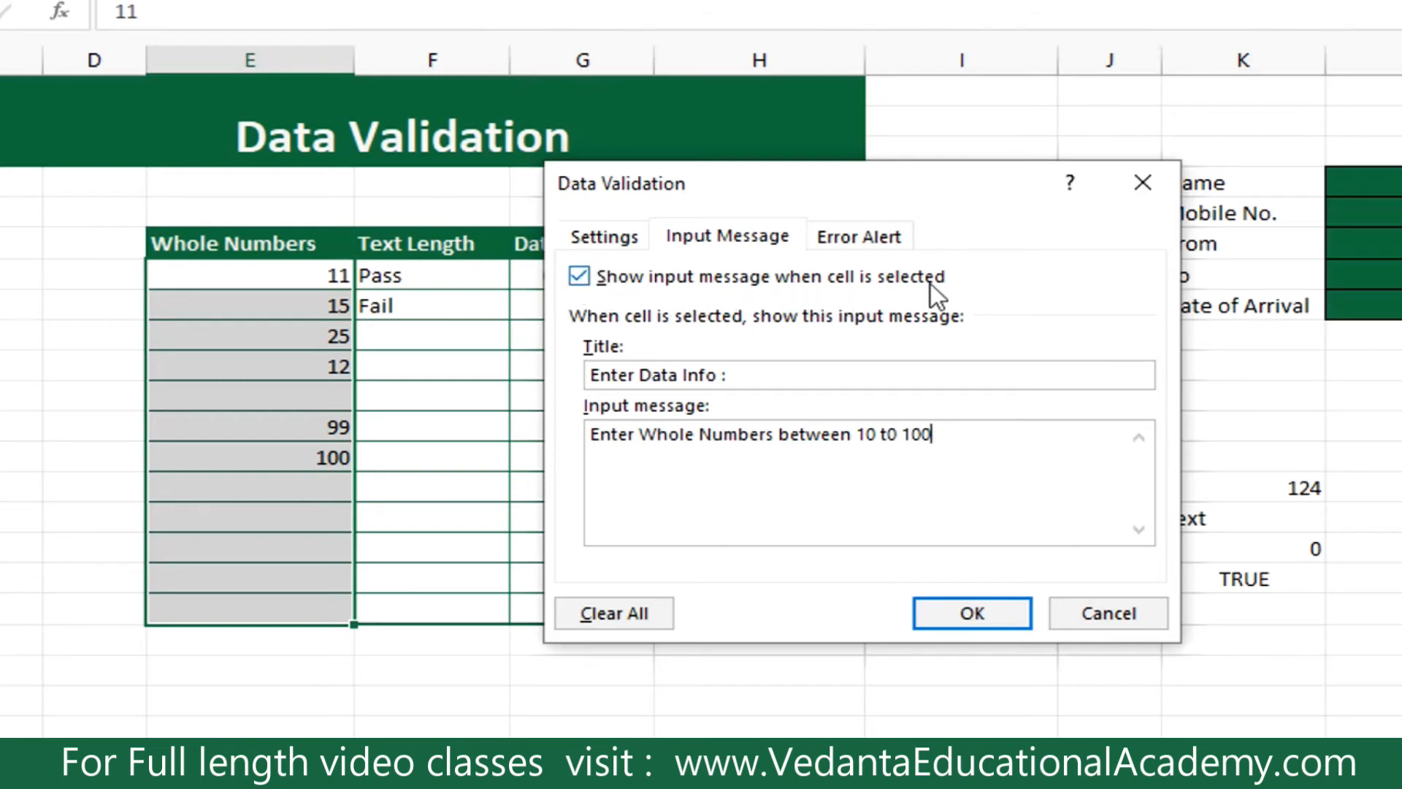
{"action": "left_click", "coordinate": [991, 604]}
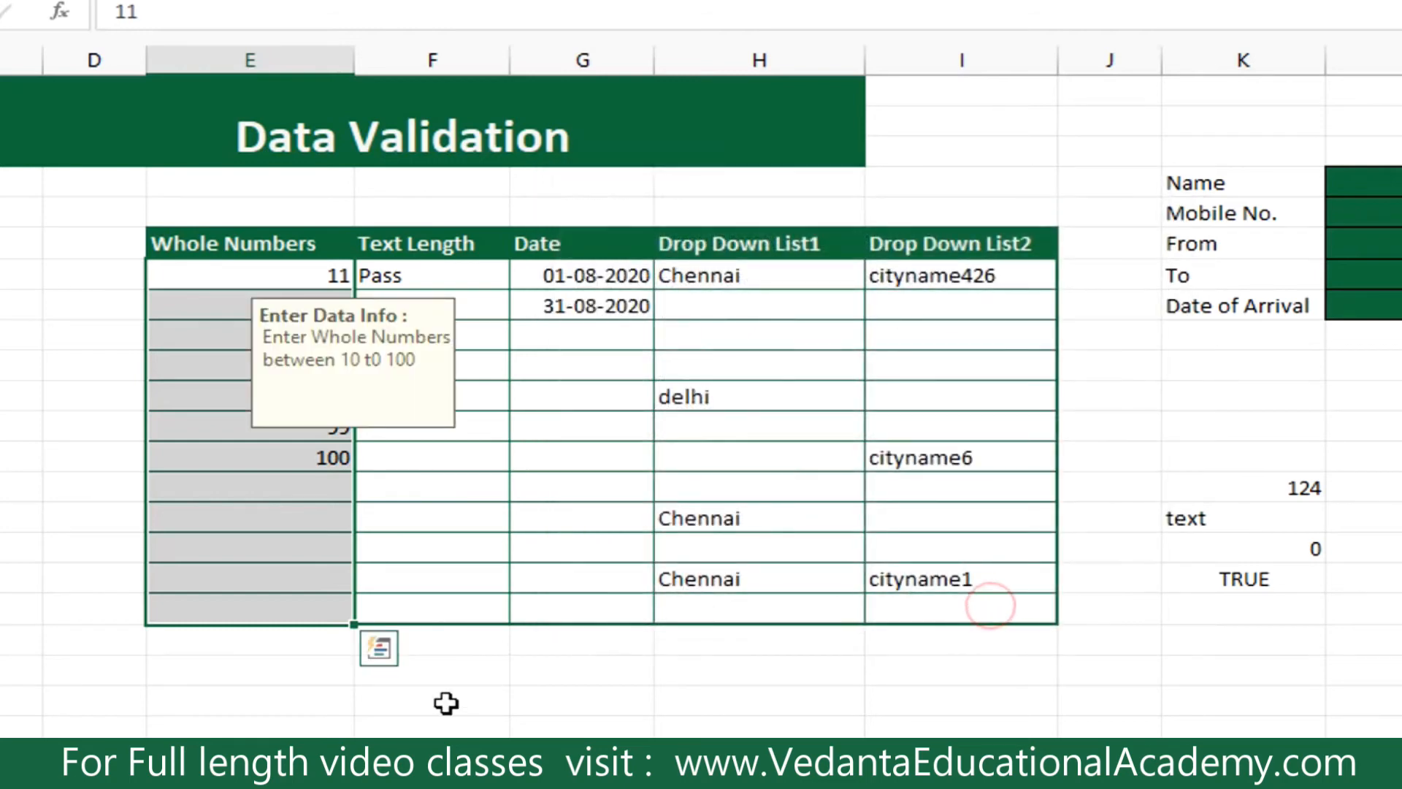
Check the input message on cells E18 and E9 of the Whole Numbers column.
{"action": "left_click", "coordinate": [424, 726]}
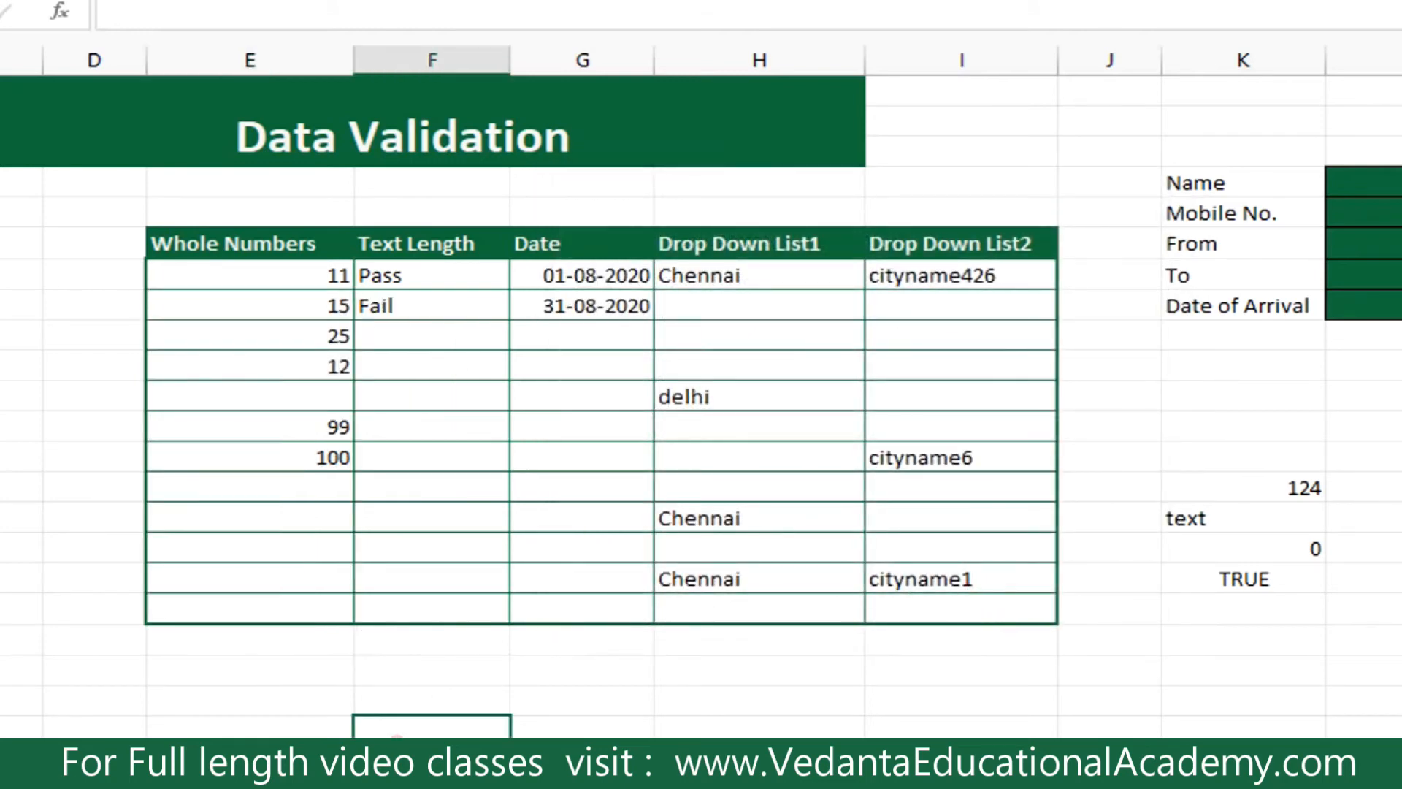
{"action": "left_click", "coordinate": [287, 609]}
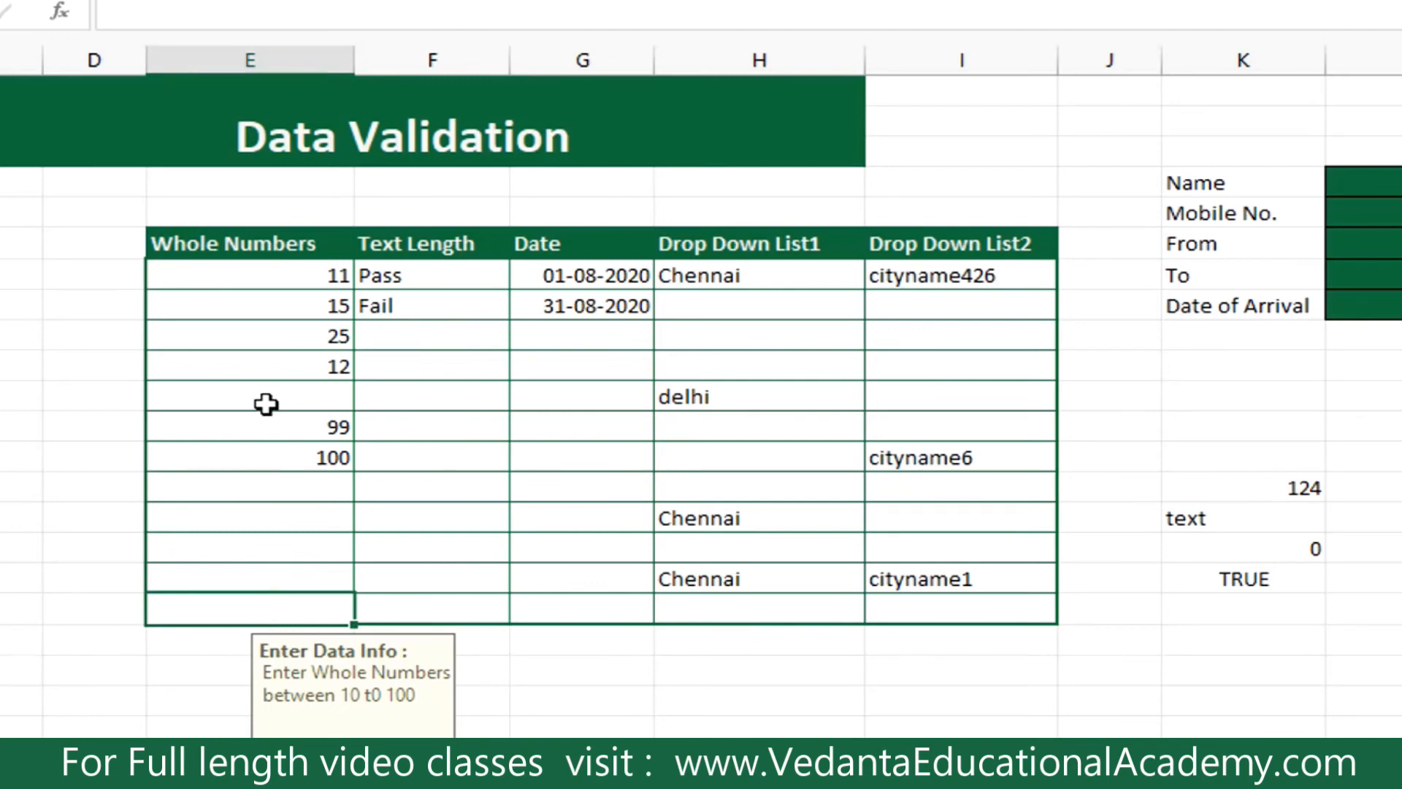
{"action": "left_click", "coordinate": [241, 332]}
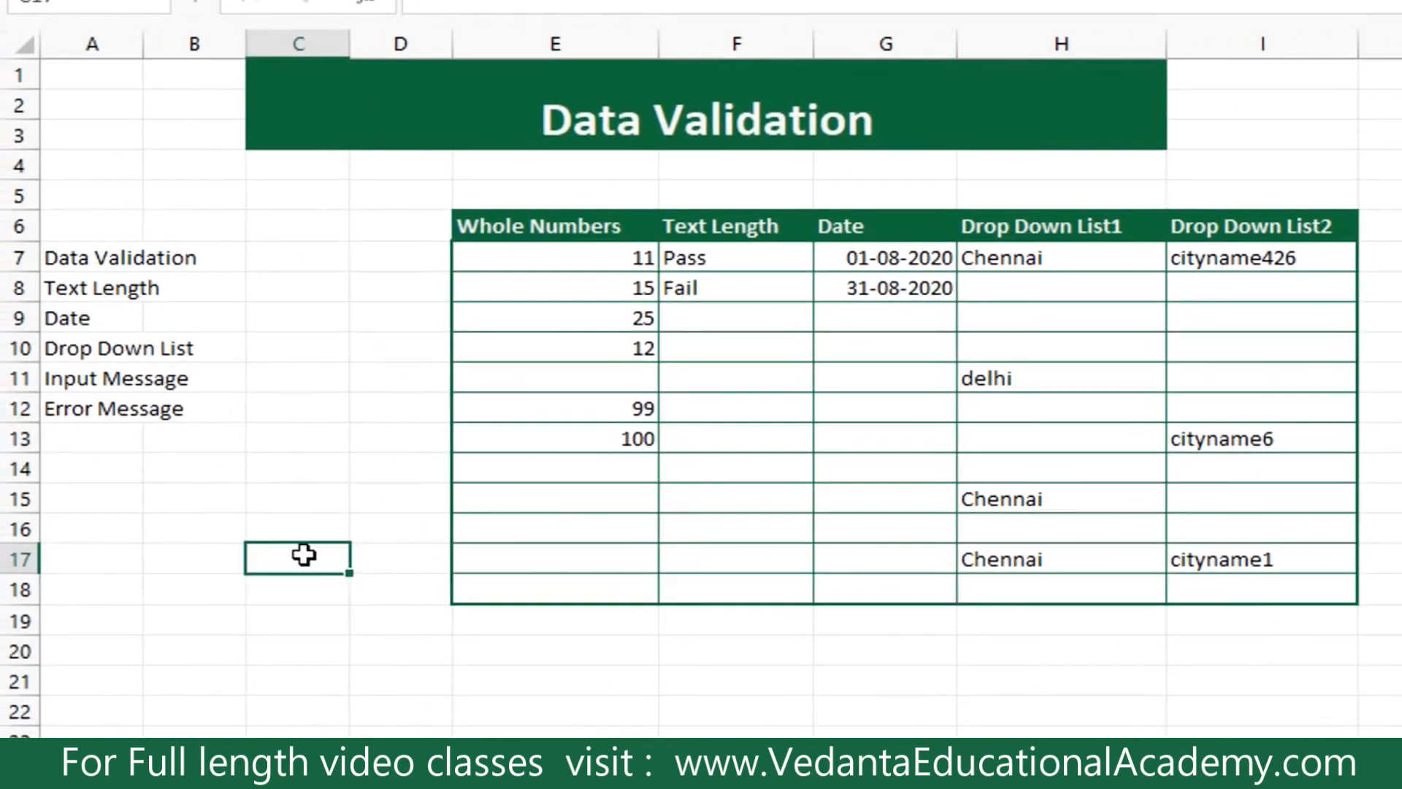
{"action": "left_click", "coordinate": [304, 557]}
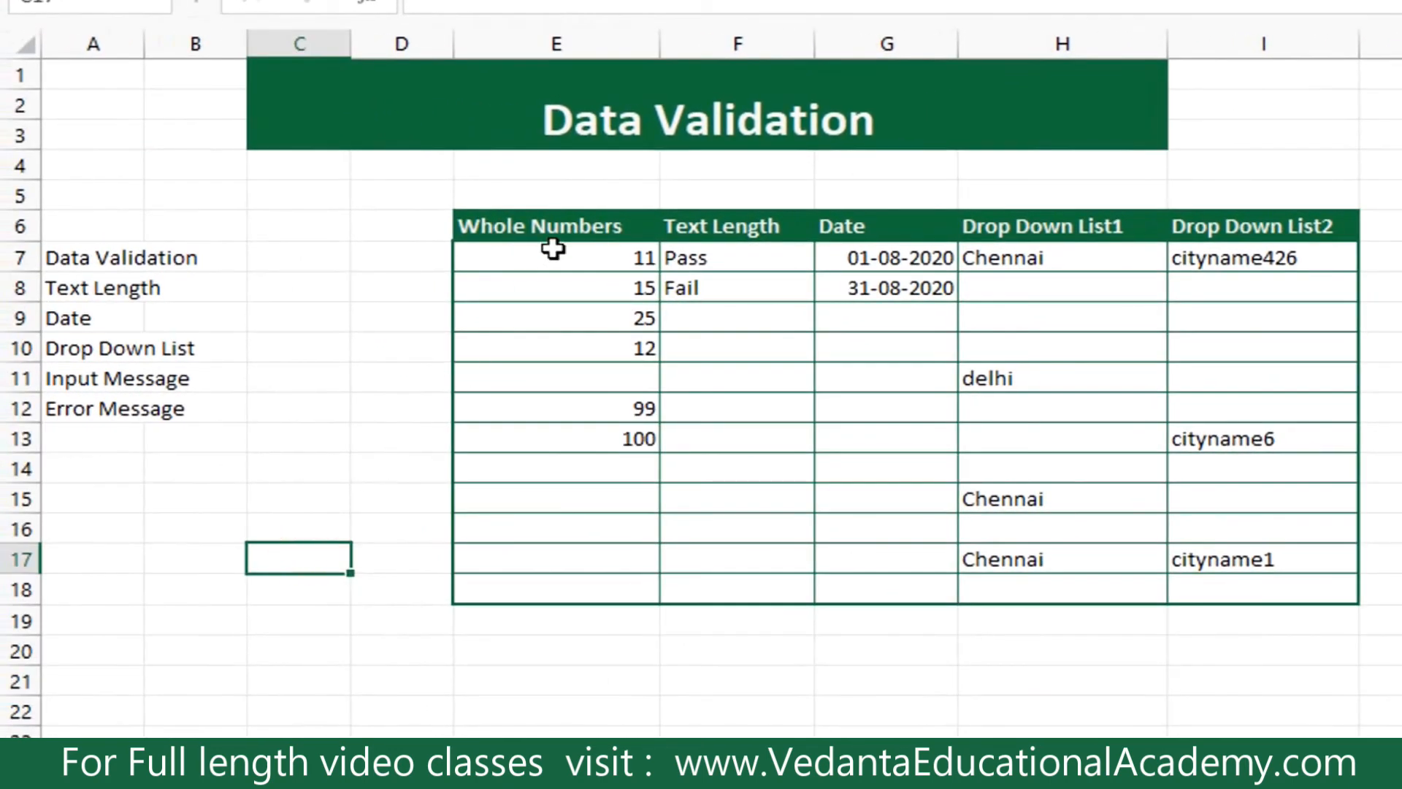
Reopen the data validation of E7:E18 and title its Stop-style error alert "Error".
{"action": "left_click", "coordinate": [534, 256]}
{"action": "left_click_drag", "start_coordinate": [534, 256], "coordinate": [503, 582]}
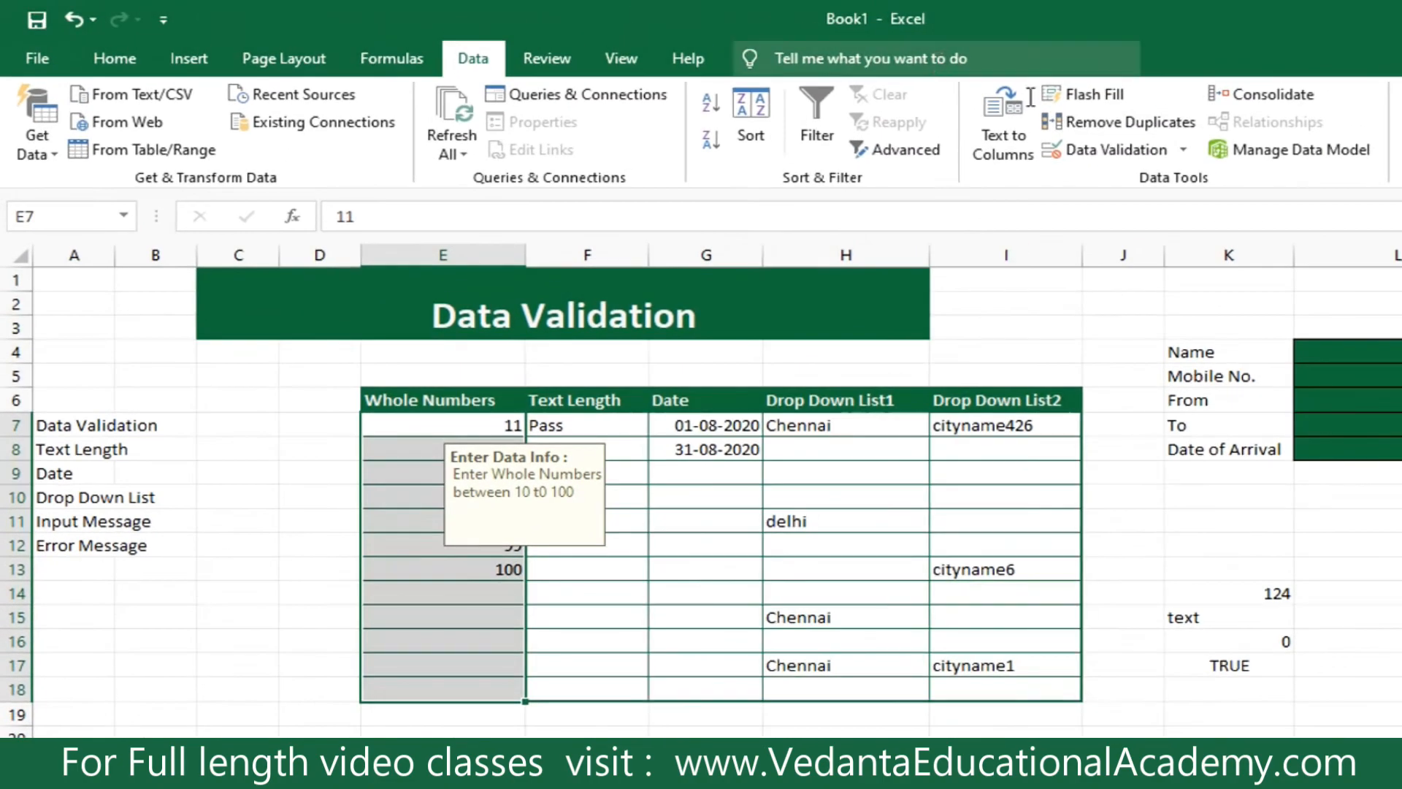
{"action": "left_click", "coordinate": [1086, 149]}
{"action": "left_click", "coordinate": [729, 396]}
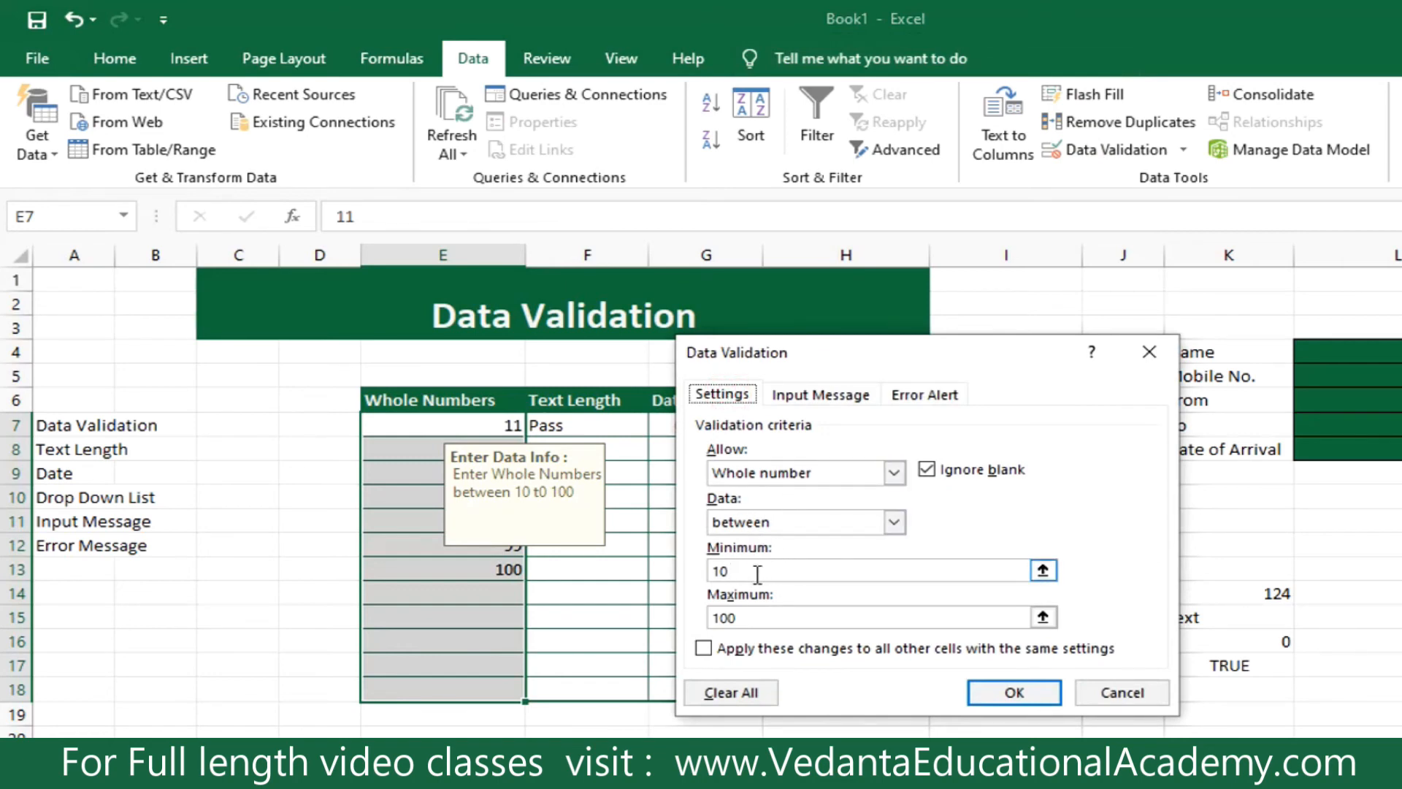
{"action": "left_click", "coordinate": [818, 391]}
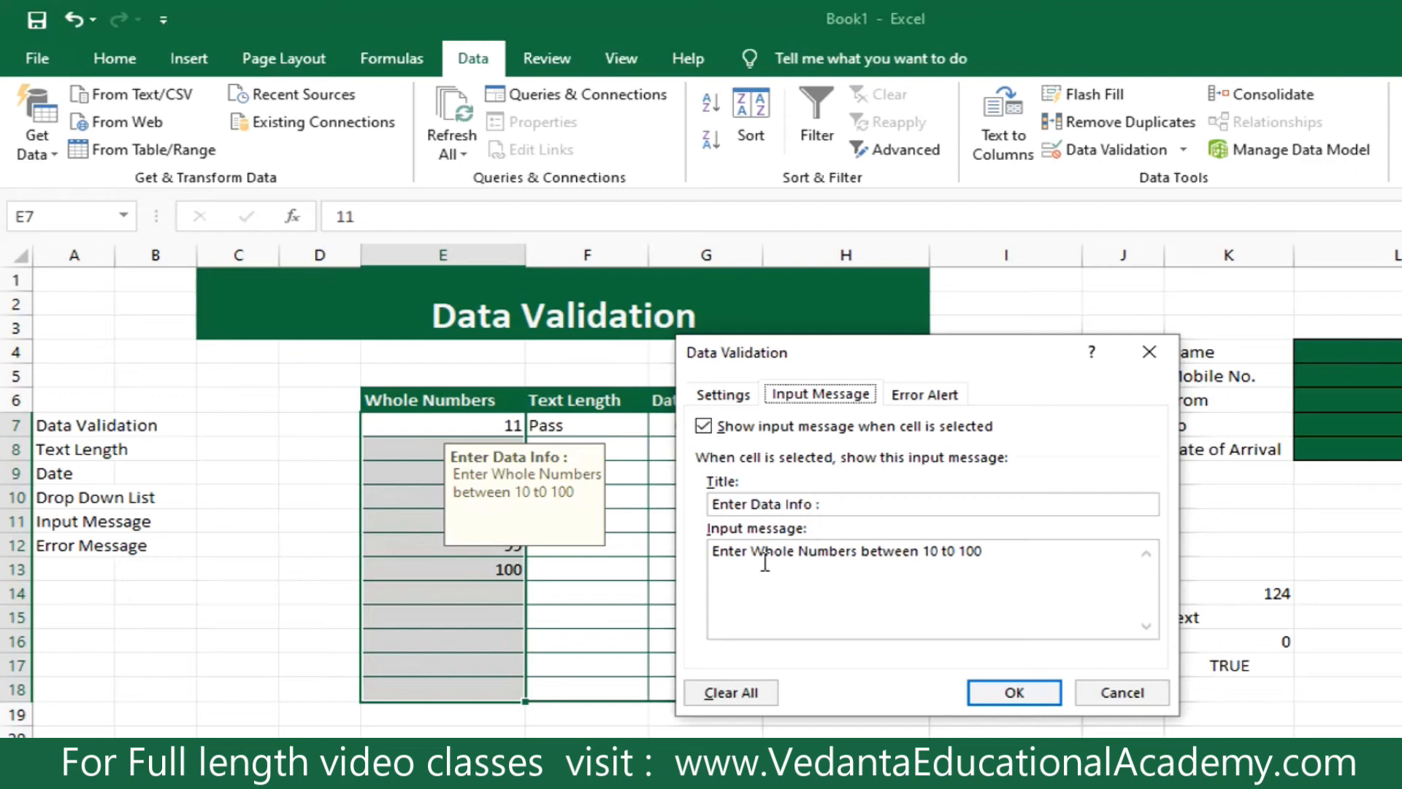
{"action": "left_click", "coordinate": [922, 395]}
{"action": "left_click", "coordinate": [946, 501]}
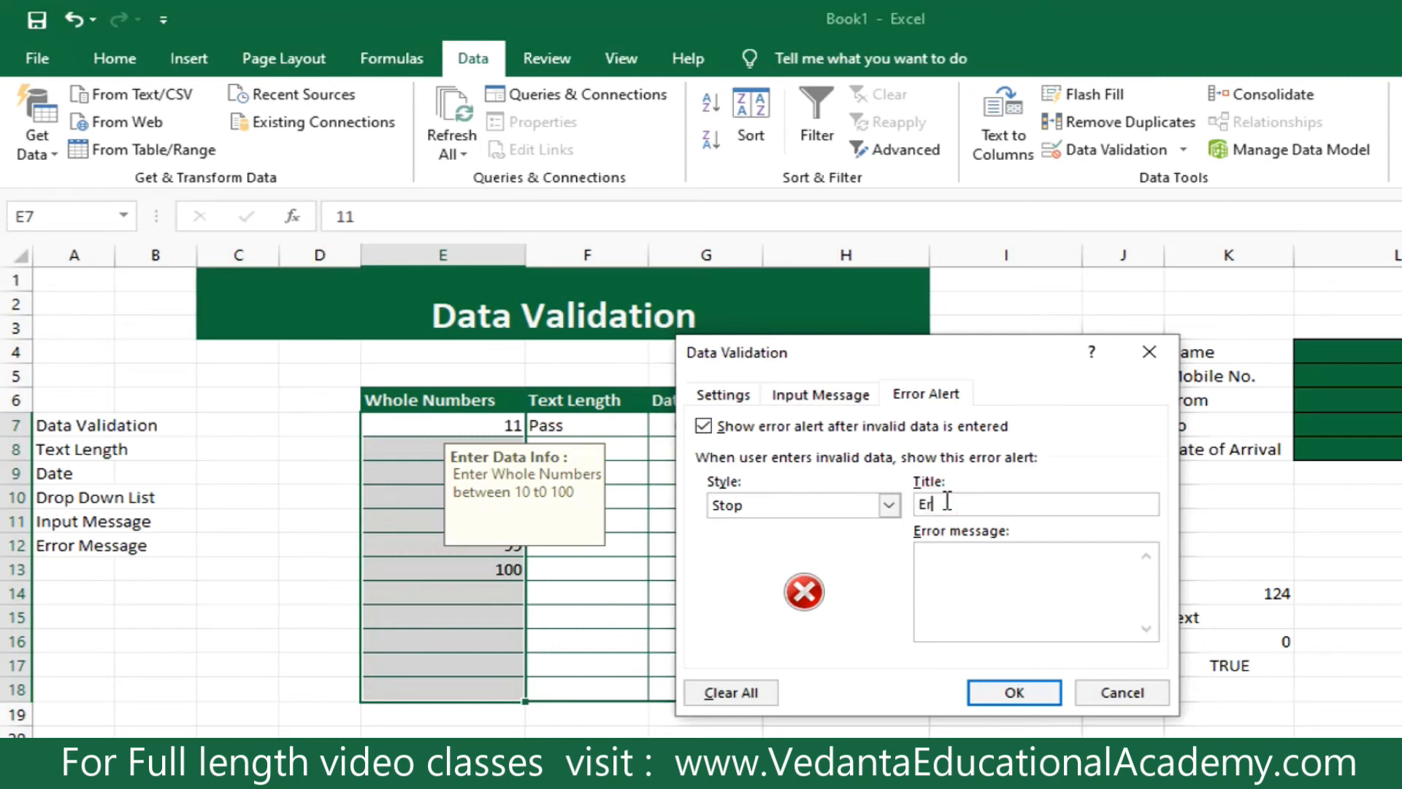
{"action": "type", "text": "Error"}
Set the error message to "You Have not Entere a whole number between 10-100. Please Kincdly Enter 1-10..." and apply it.
{"action": "left_click", "coordinate": [961, 570]}
{"action": "type", "text": "You Have not"}
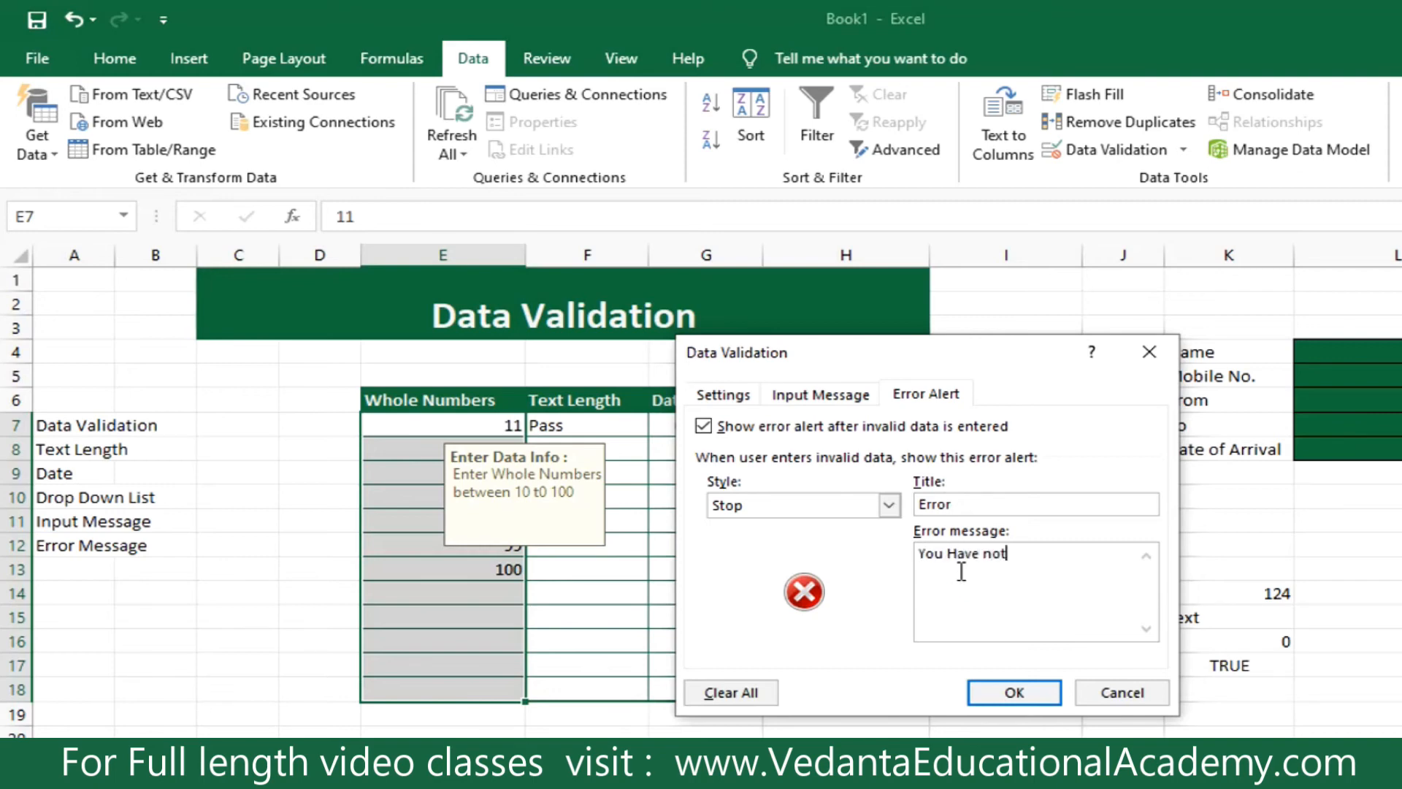
{"action": "type", "text": " Entere a whole number"}
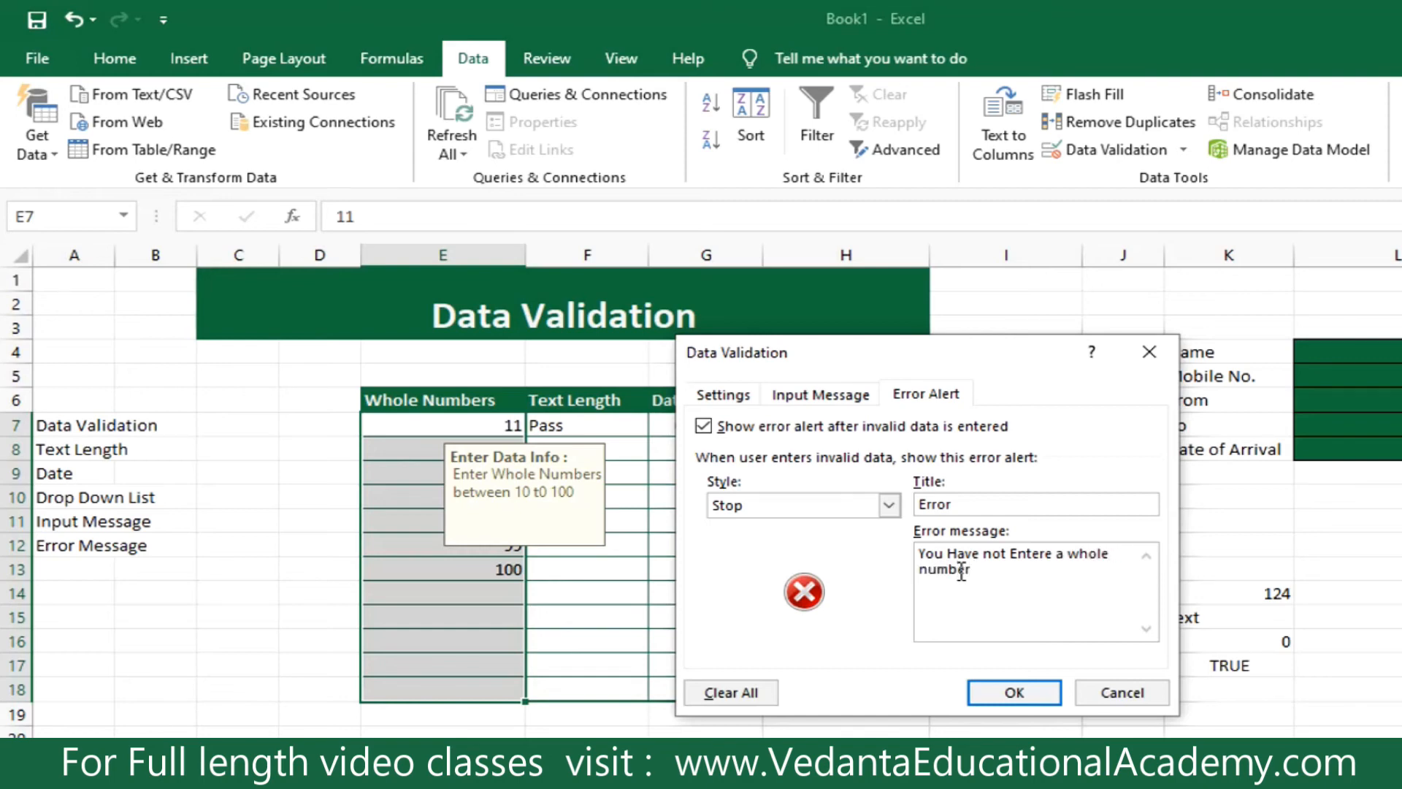
{"action": "key", "text": "BackSpace"}
{"action": "key", "text": "BackSpace"}
{"action": "type", "text": "between 10-100. Ple"}
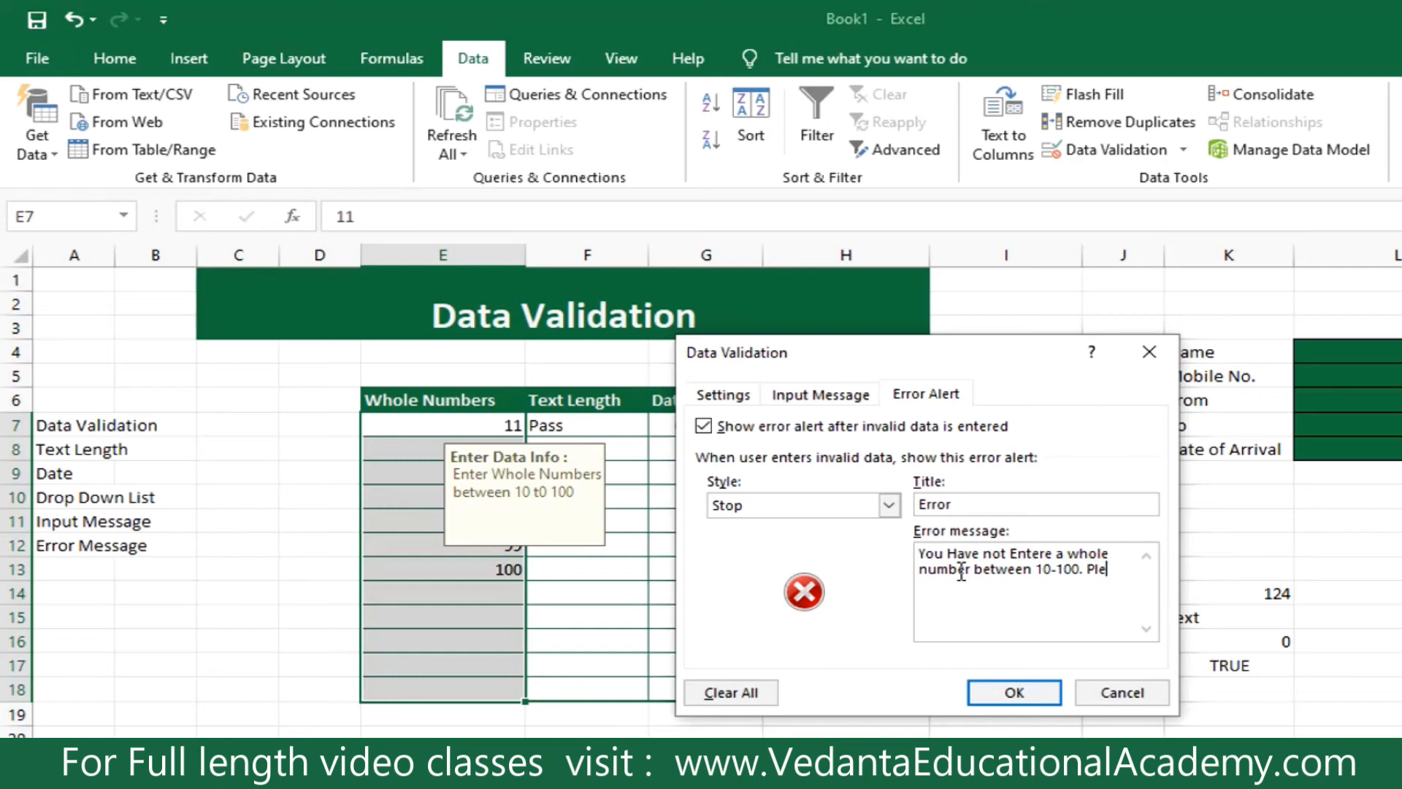
{"action": "type", "text": "ase Kincdly Enter 1-10..."}
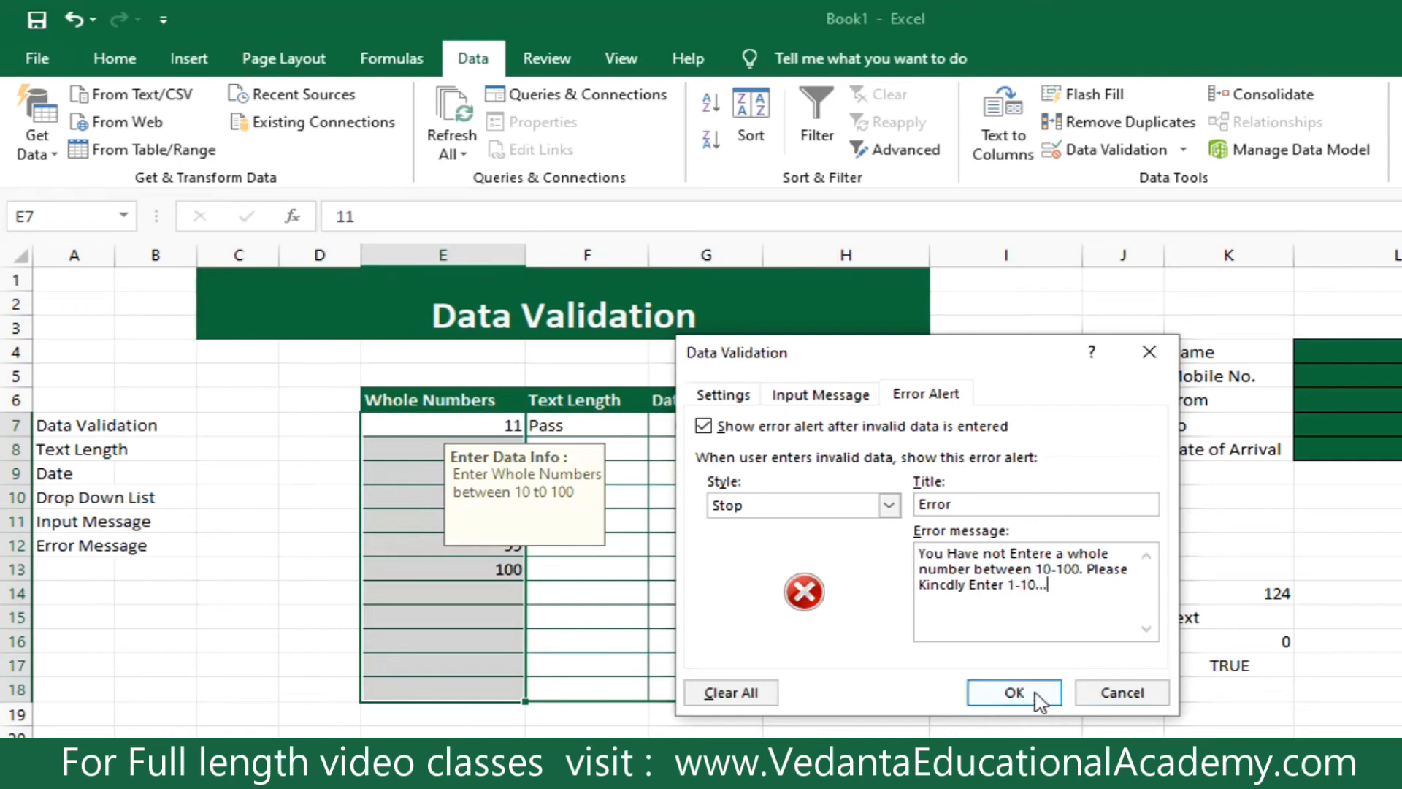
{"action": "left_click", "coordinate": [1034, 691]}
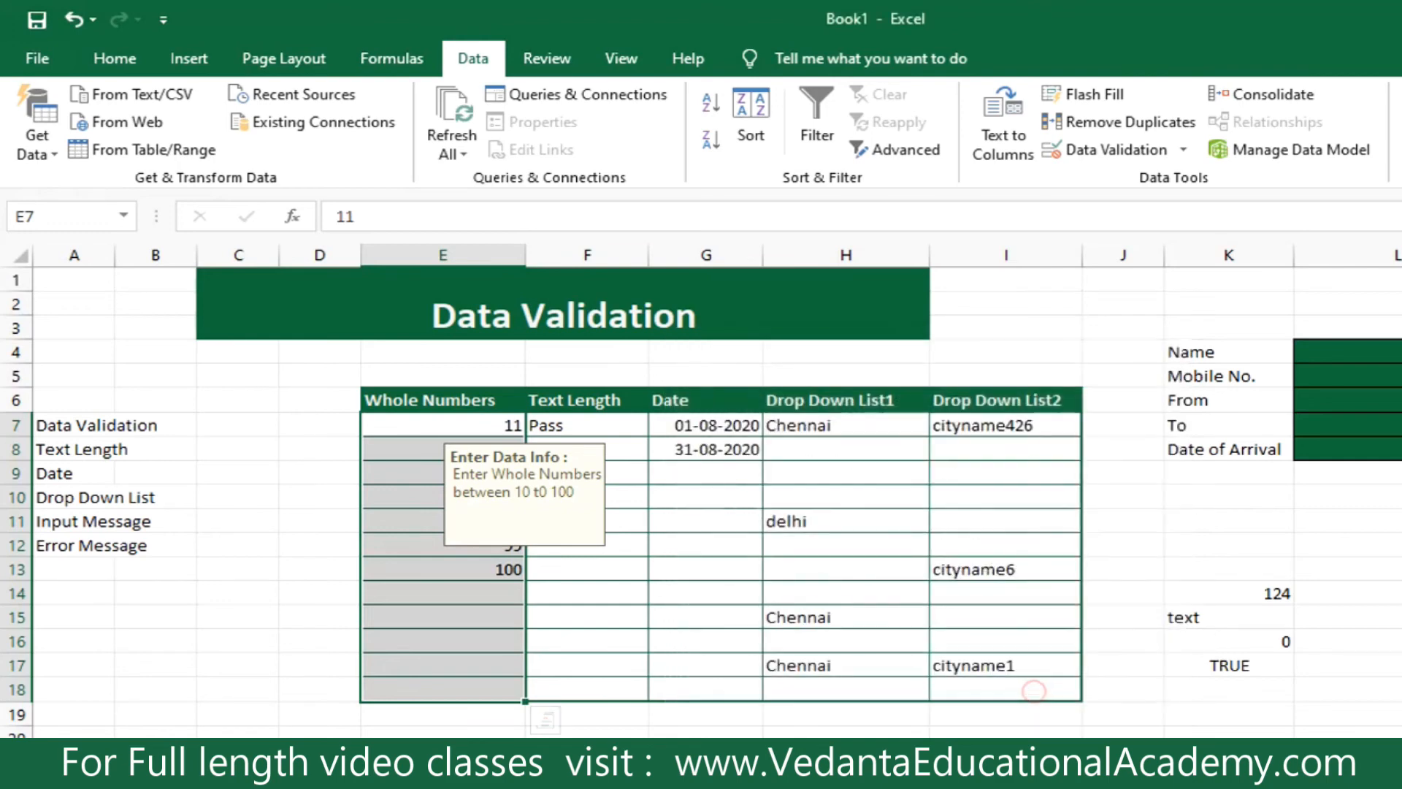
Try to enter 101 in E16 of the Whole Numbers column.
{"action": "left_click", "coordinate": [213, 667]}
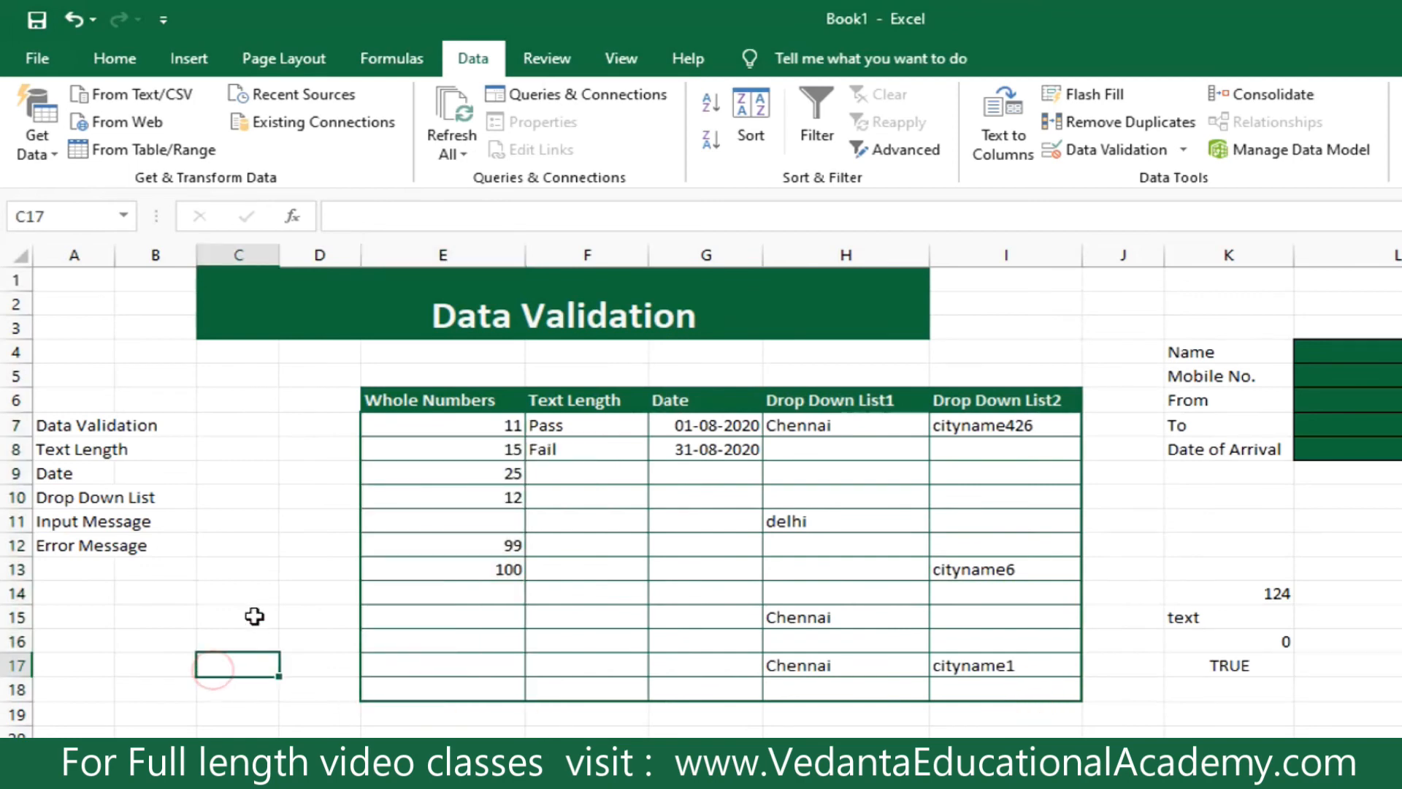
{"action": "left_click", "coordinate": [388, 496]}
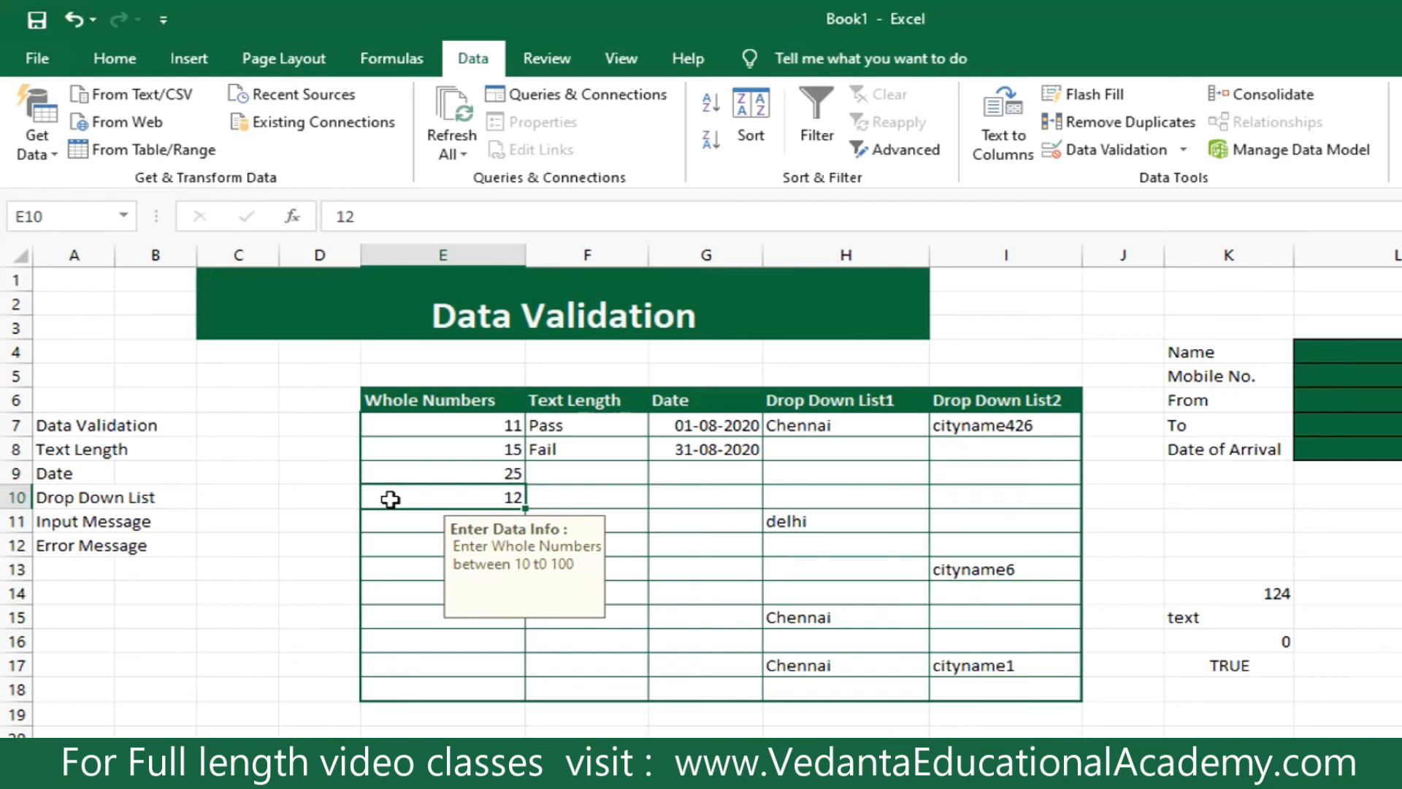
{"action": "left_click", "coordinate": [426, 648]}
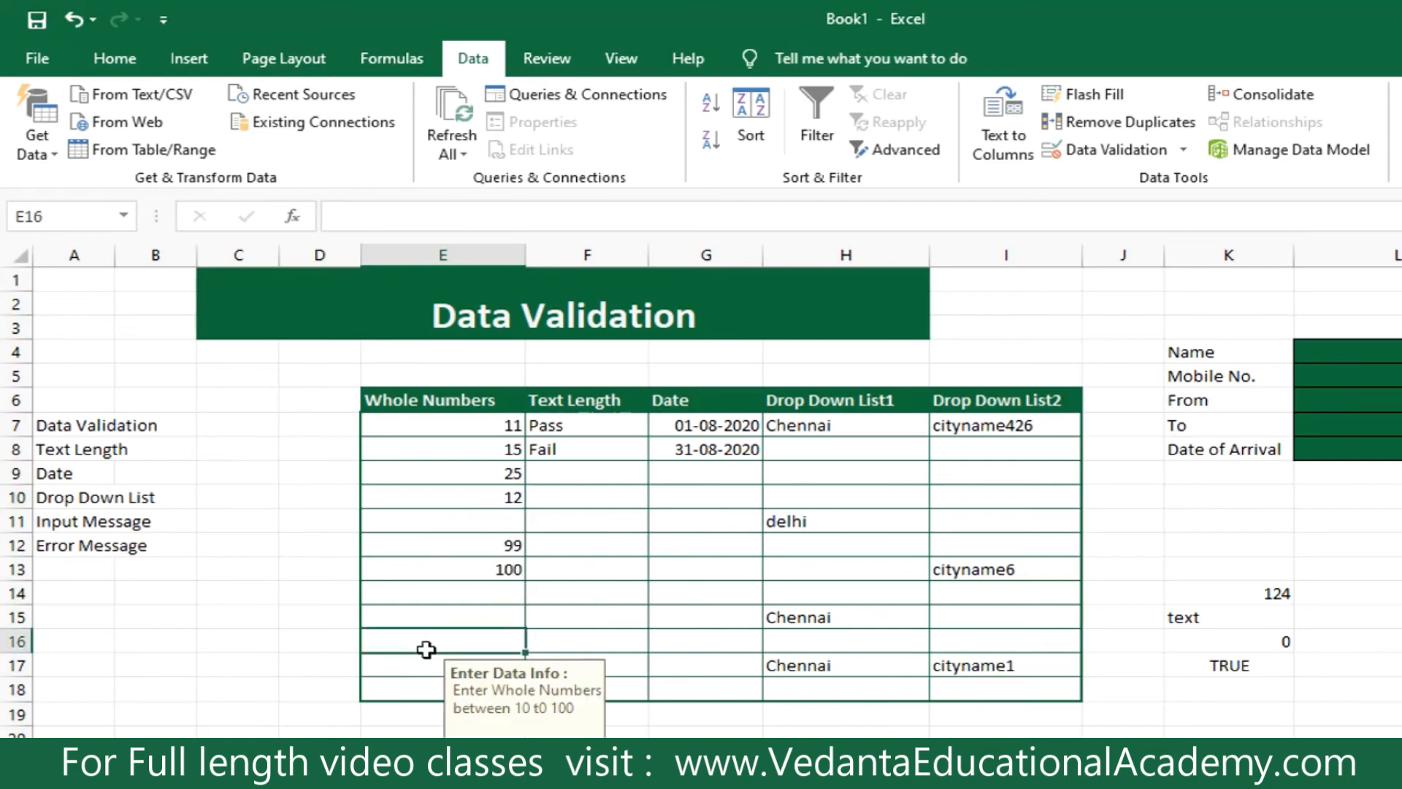
{"action": "type", "text": "101"}
{"action": "key", "text": "Return"}
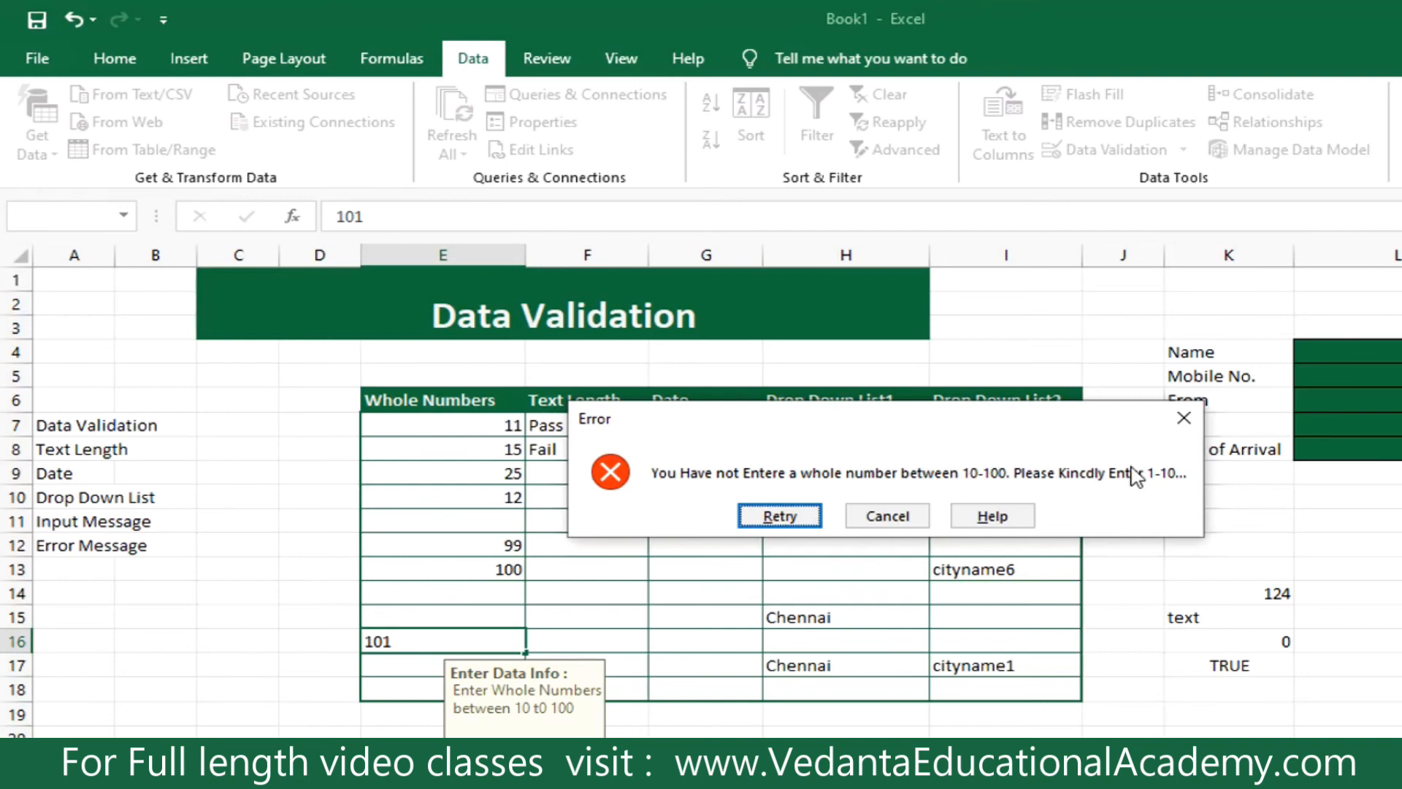
{"action": "left_click", "coordinate": [1185, 417]}
Add an input message titled "Enter Data :" with the text "Pass or Fail" to F7:F18 in the Text Length column and check it on F10.
{"action": "left_click", "coordinate": [604, 427]}
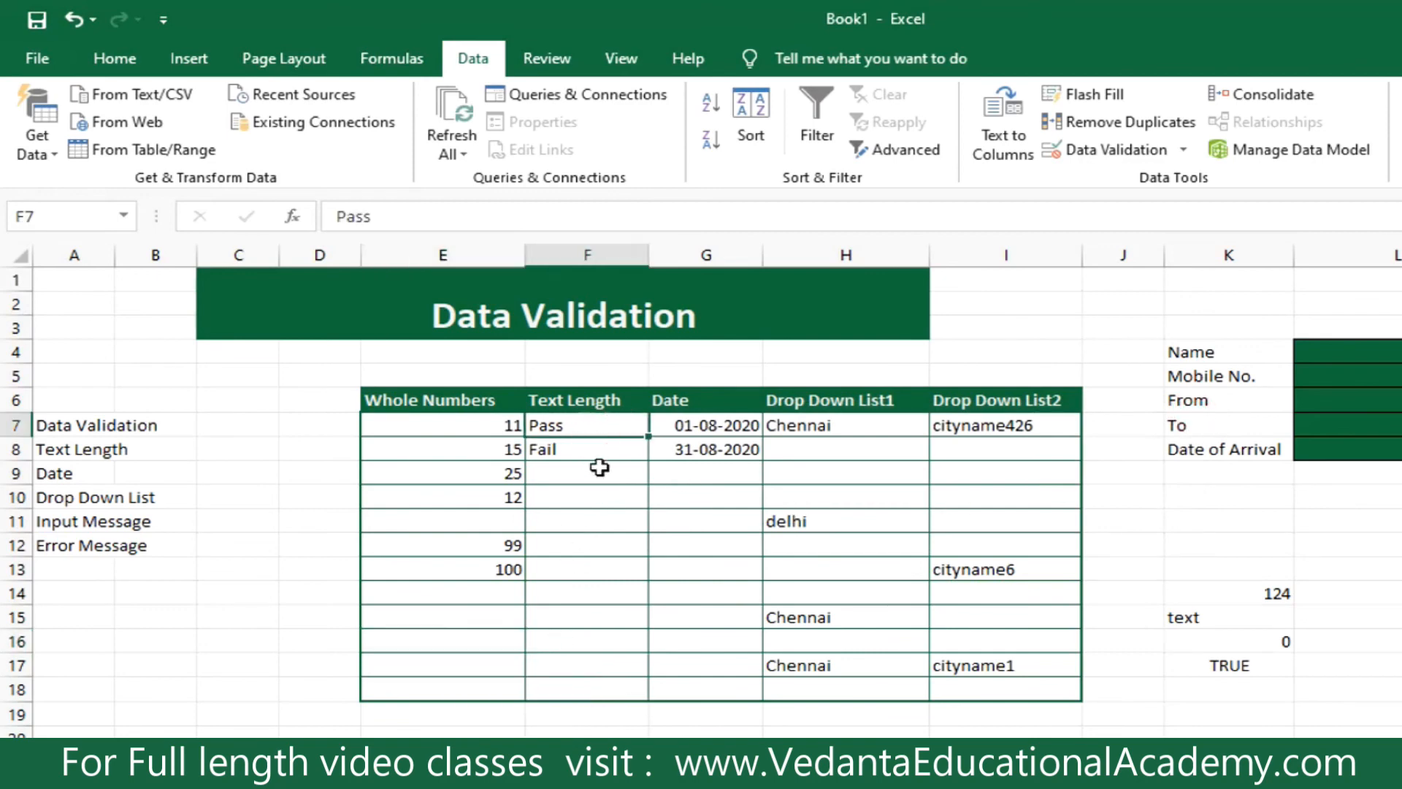
{"action": "left_click", "coordinate": [581, 714]}
{"action": "left_click_drag", "start_coordinate": [594, 684], "coordinate": [605, 425]}
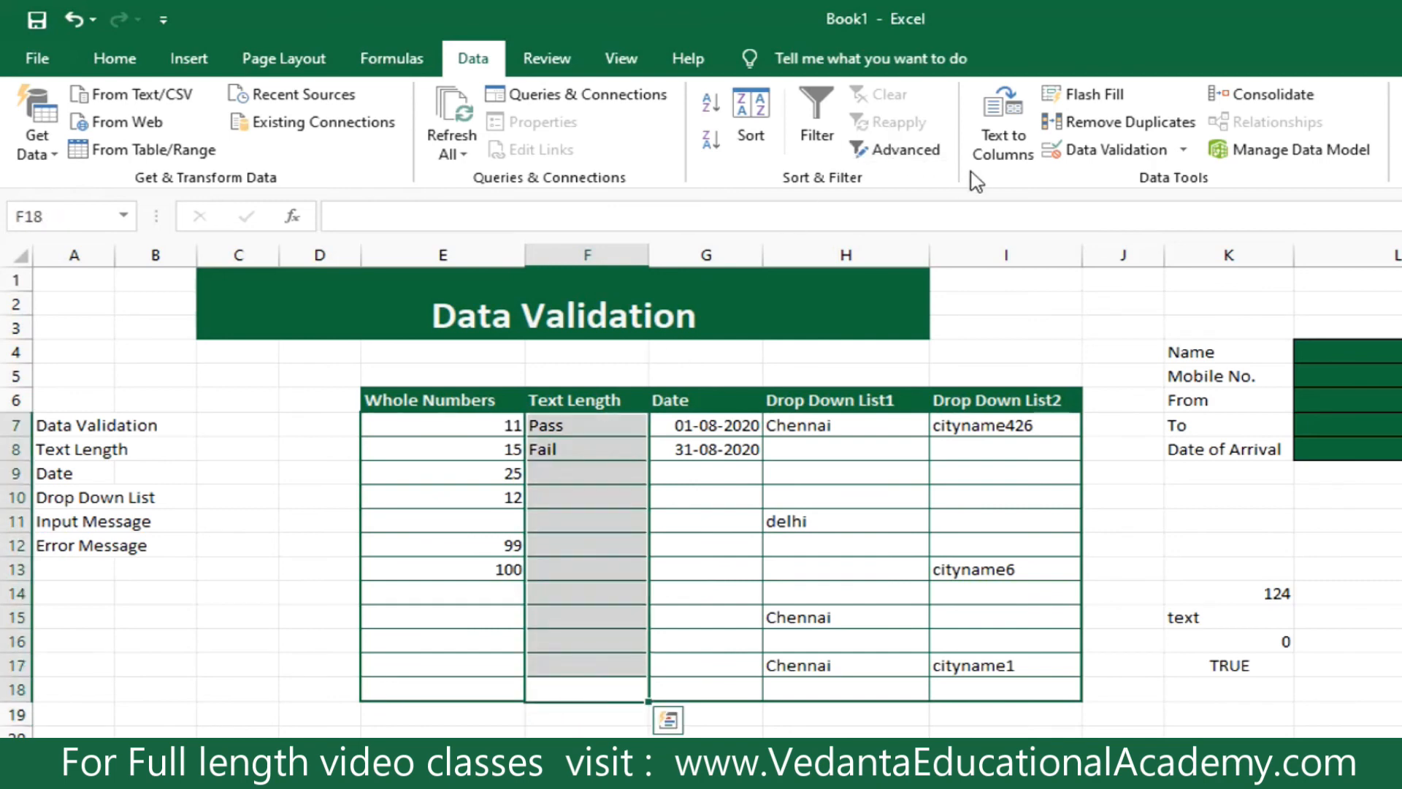
{"action": "left_click", "coordinate": [1118, 150]}
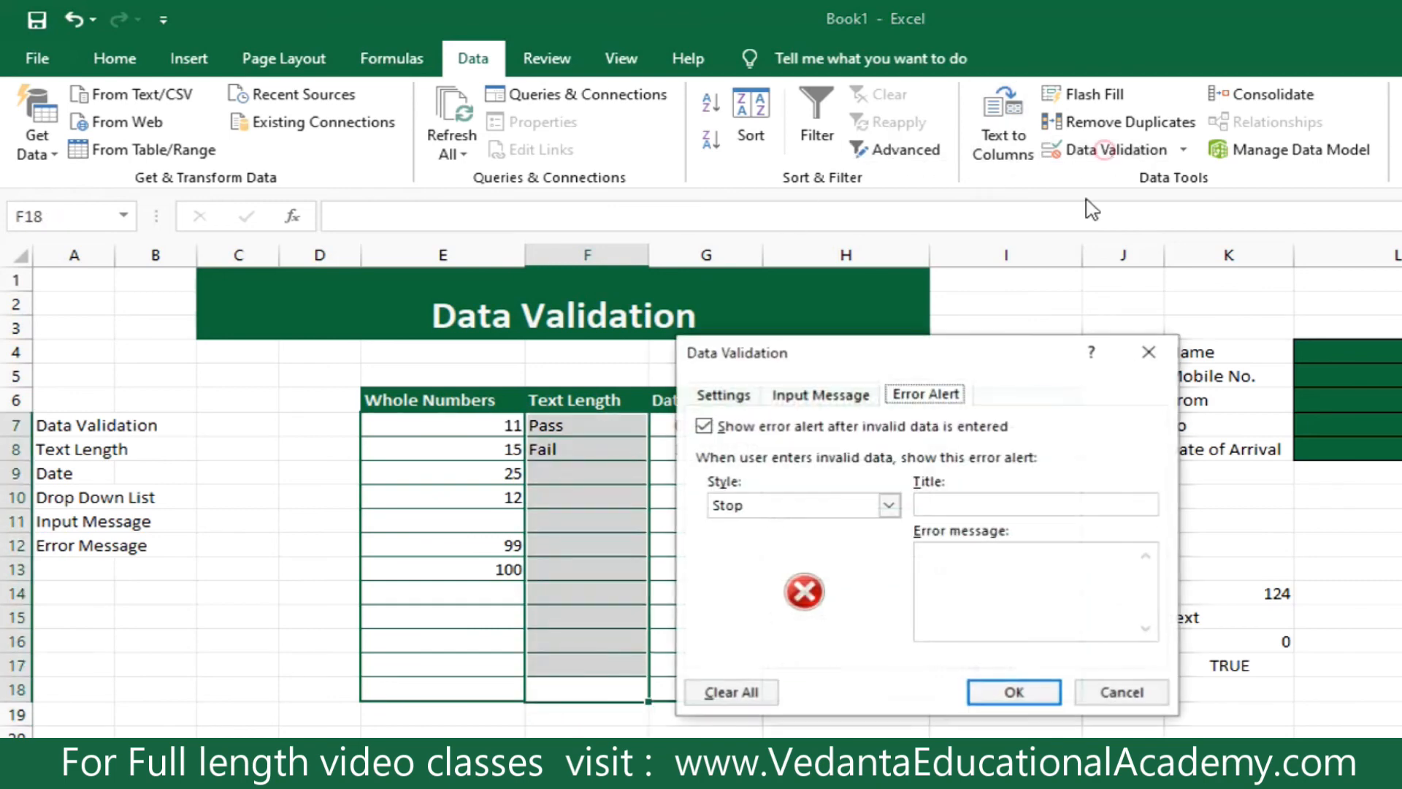
{"action": "left_click", "coordinate": [820, 394]}
{"action": "left_click", "coordinate": [759, 501]}
{"action": "type", "text": "Enter"}
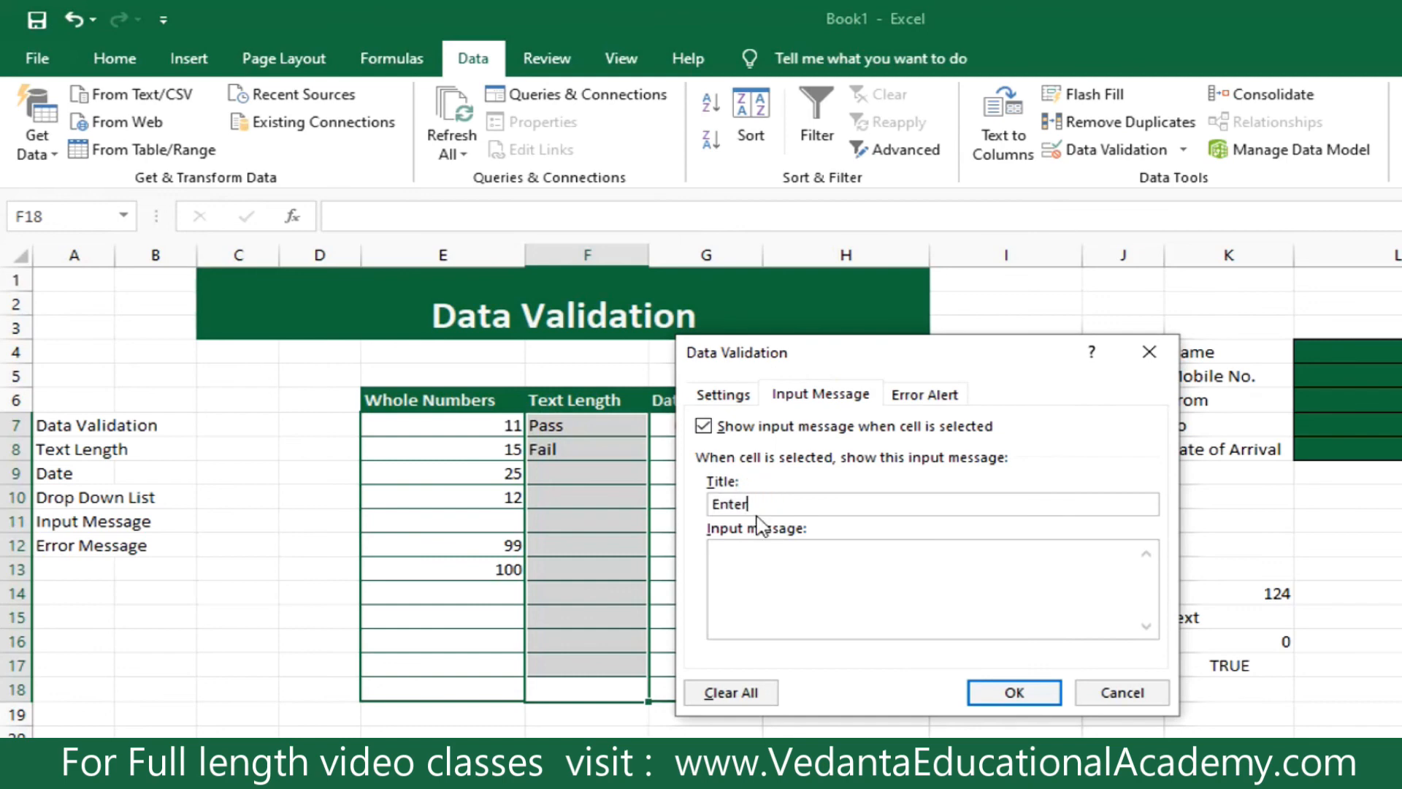
{"action": "type", "text": " Data"}
{"action": "left_click", "coordinate": [748, 564]}
{"action": "type", "text": "Pass"}
{"action": "left_click", "coordinate": [1014, 690]}
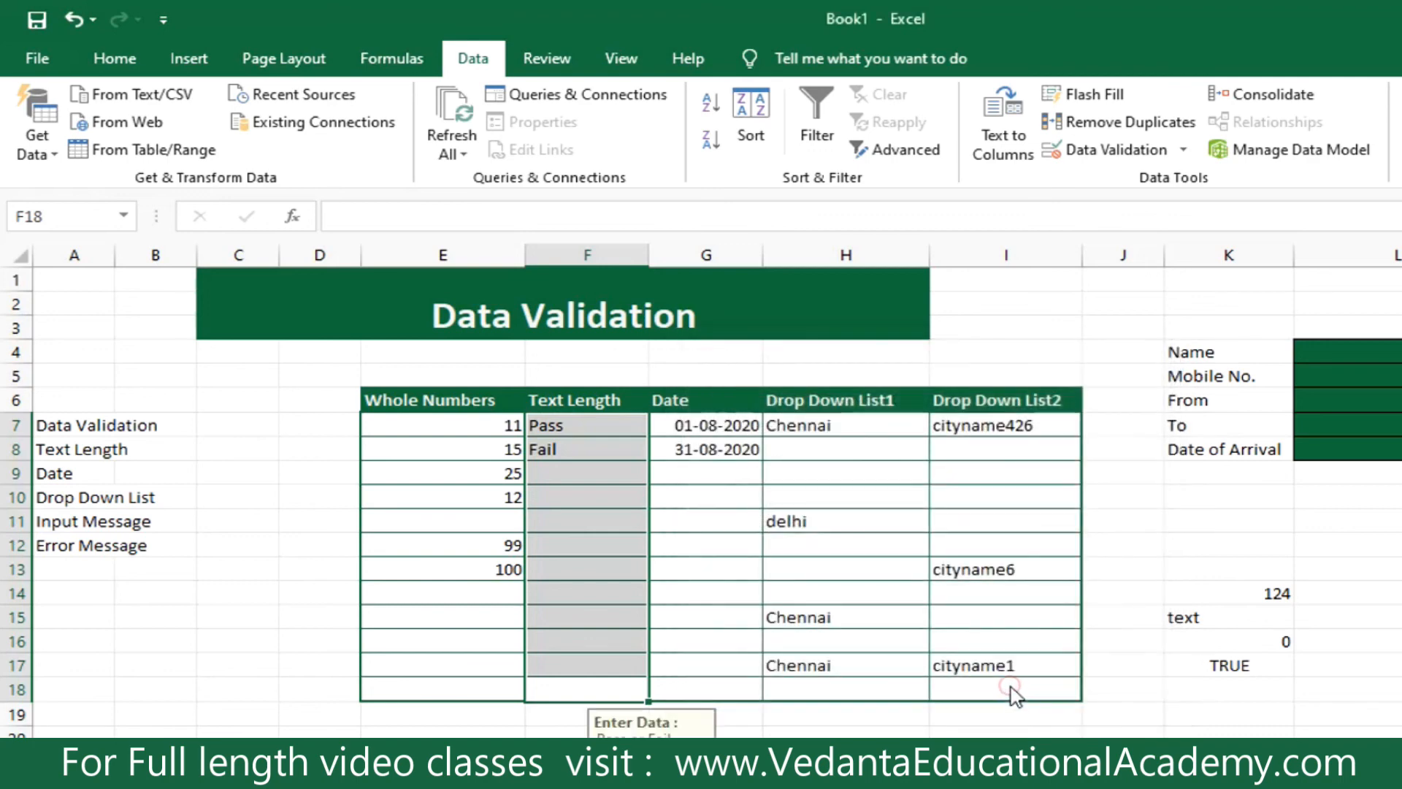
{"action": "left_click", "coordinate": [624, 498]}
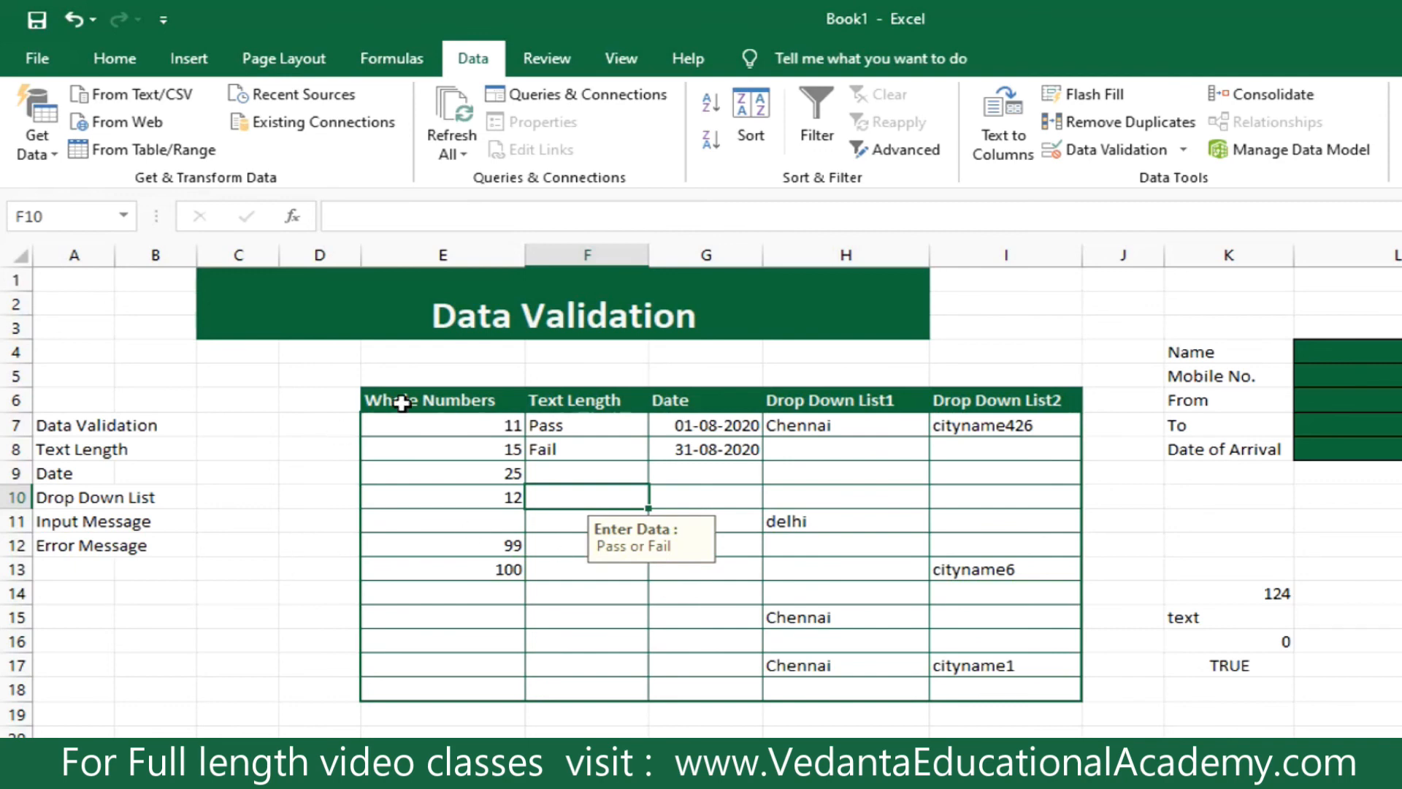
Clear all data validation settings from the sheet area starting at A1, including the whole table, so any value is allowed.
{"action": "mouse_move", "coordinate": [61, 277]}
{"action": "left_mouse_down"}
{"action": "mouse_move", "coordinate": [420, 411]}
{"action": "mouse_move", "coordinate": [1379, 563]}
{"action": "mouse_move", "coordinate": [1390, 760]}
{"action": "left_mouse_up"}
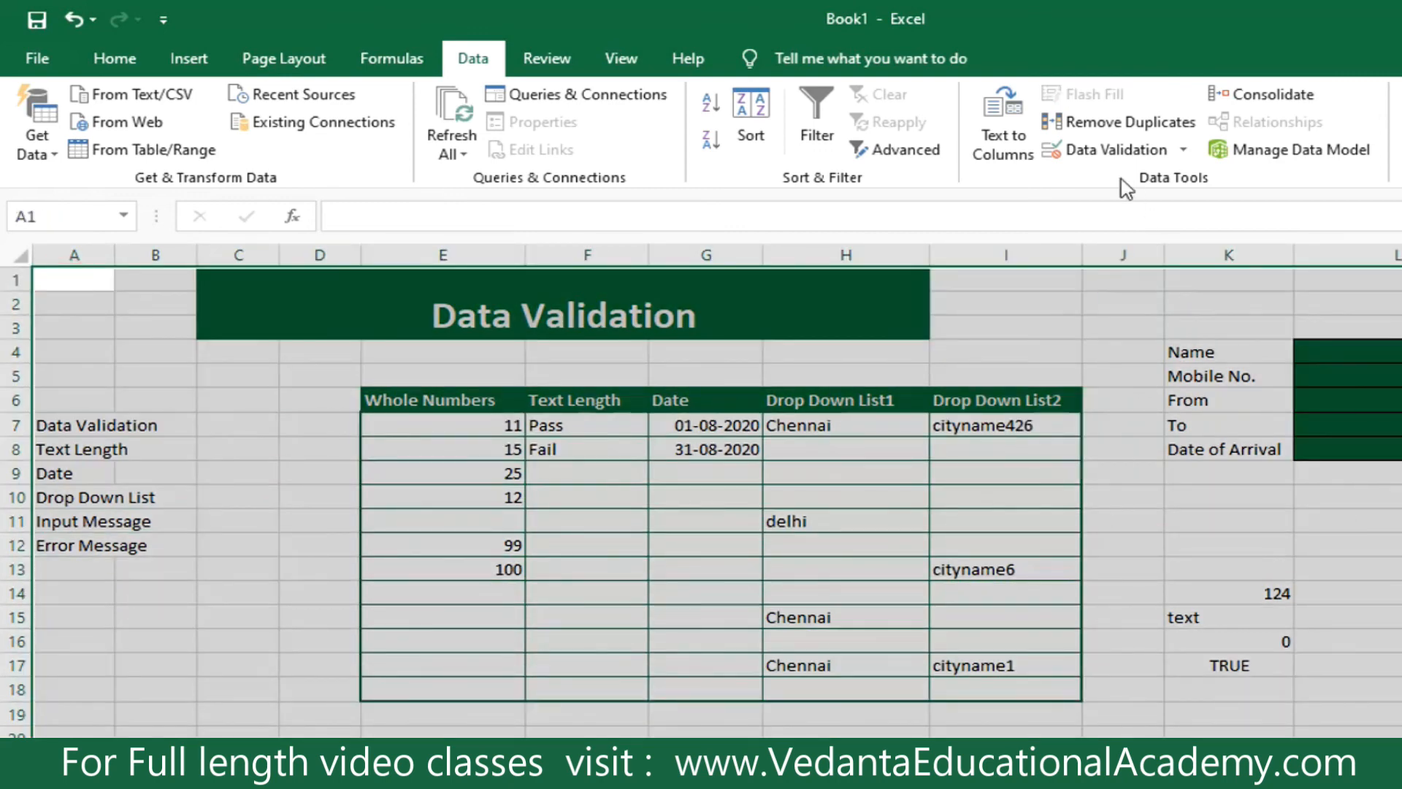
{"action": "left_click", "coordinate": [1112, 149]}
{"action": "left_click", "coordinate": [847, 533]}
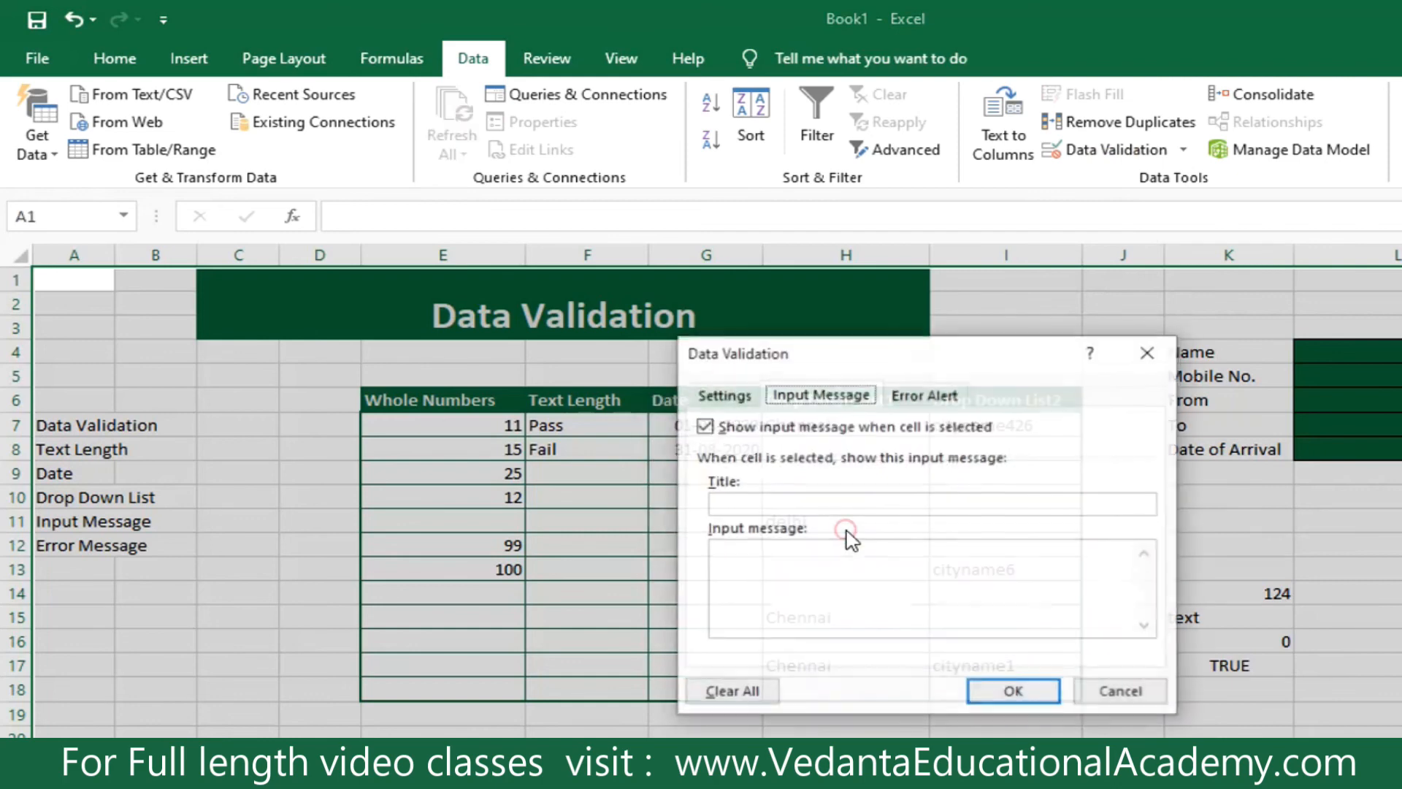
{"action": "left_click", "coordinate": [722, 394]}
{"action": "left_click", "coordinate": [1017, 691]}
Check cells in the Whole Numbers, Text Length and Date columns for remaining input messages.
{"action": "left_click", "coordinate": [634, 591]}
{"action": "left_click", "coordinate": [499, 475]}
{"action": "left_click", "coordinate": [604, 430]}
{"action": "left_click", "coordinate": [749, 443]}
{"action": "left_click", "coordinate": [710, 568]}
{"action": "left_click", "coordinate": [585, 574]}
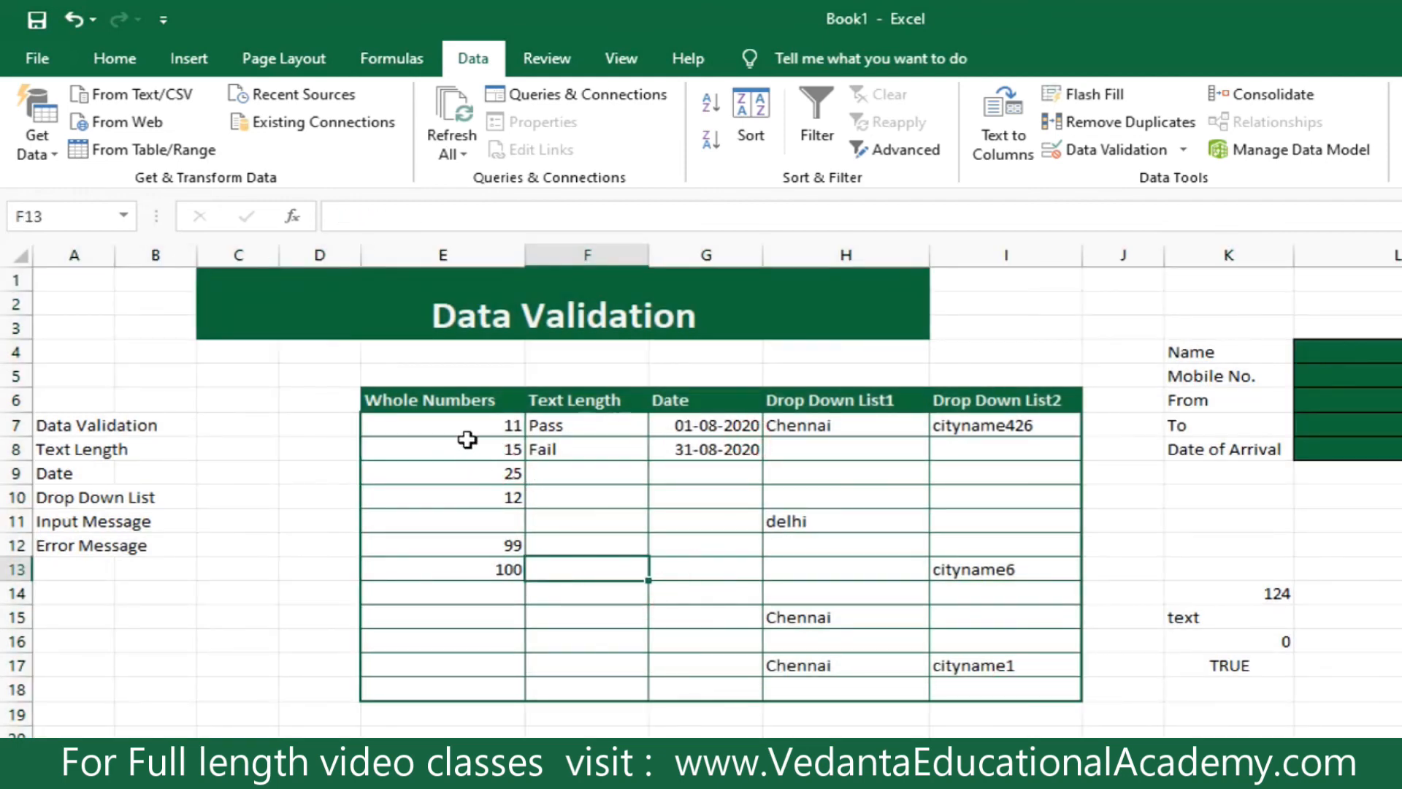
{"action": "left_click", "coordinate": [238, 441]}
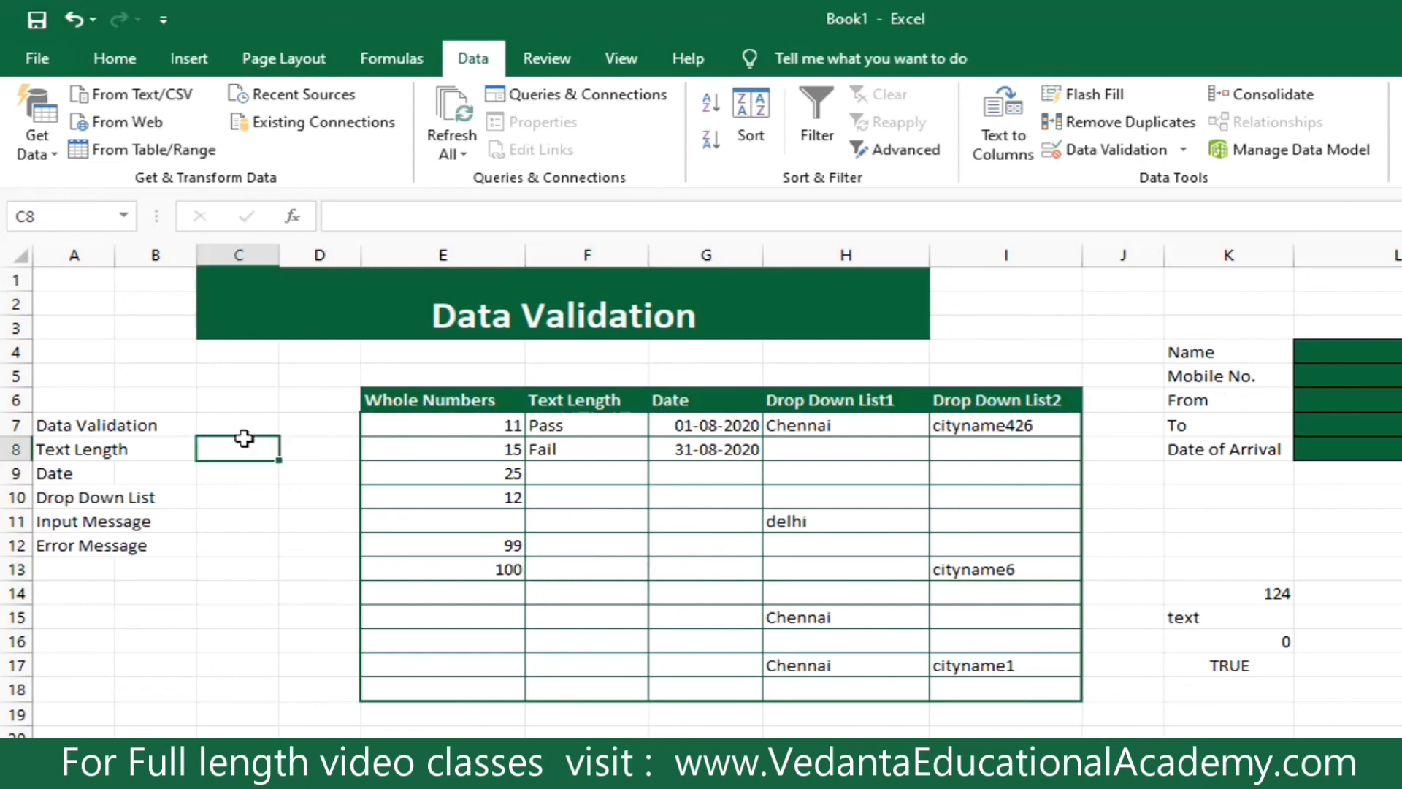
Switch the validation criteria of E7:E18 to Whole number and back to Any value, and apply them.
{"action": "left_click_drag", "start_coordinate": [418, 428], "coordinate": [475, 689]}
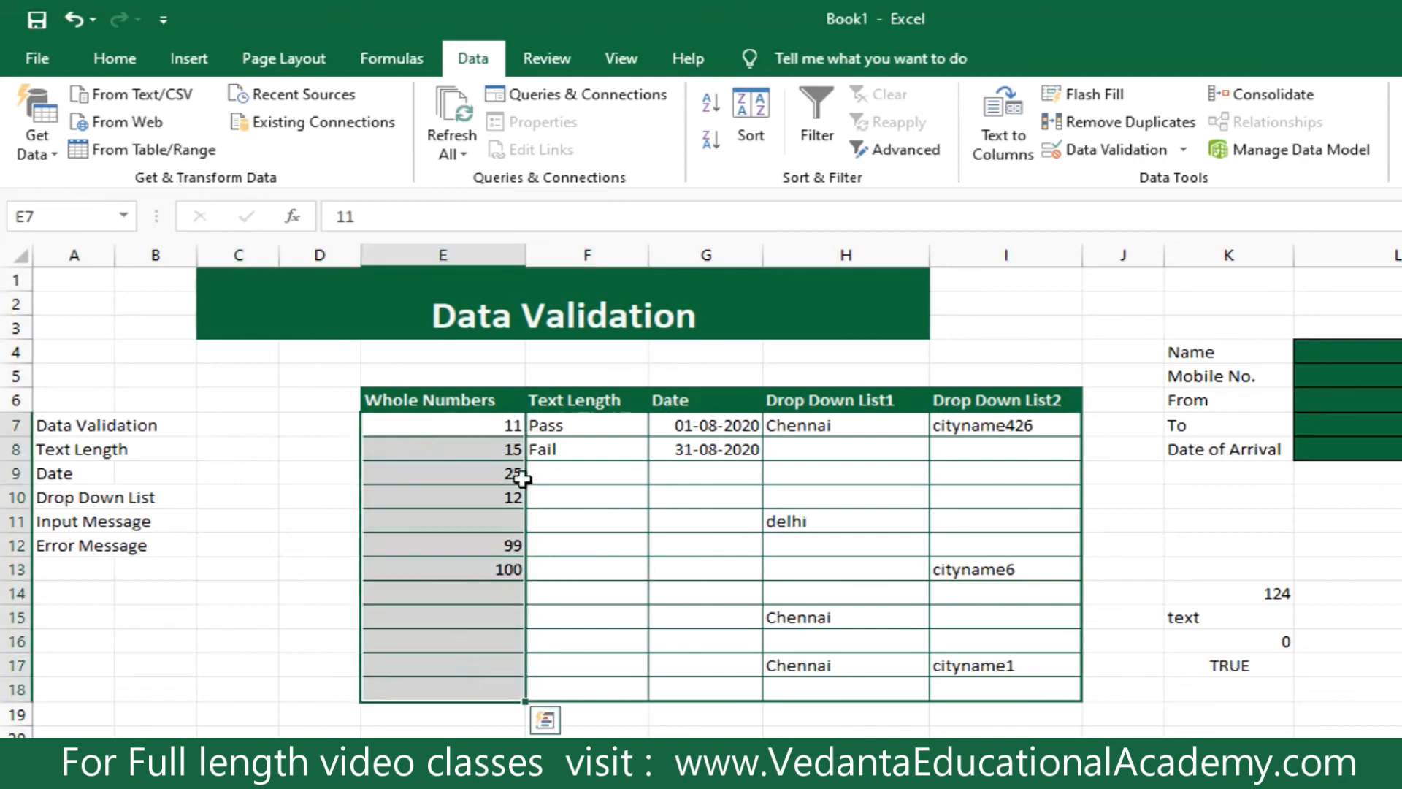
{"action": "left_click", "coordinate": [1103, 150]}
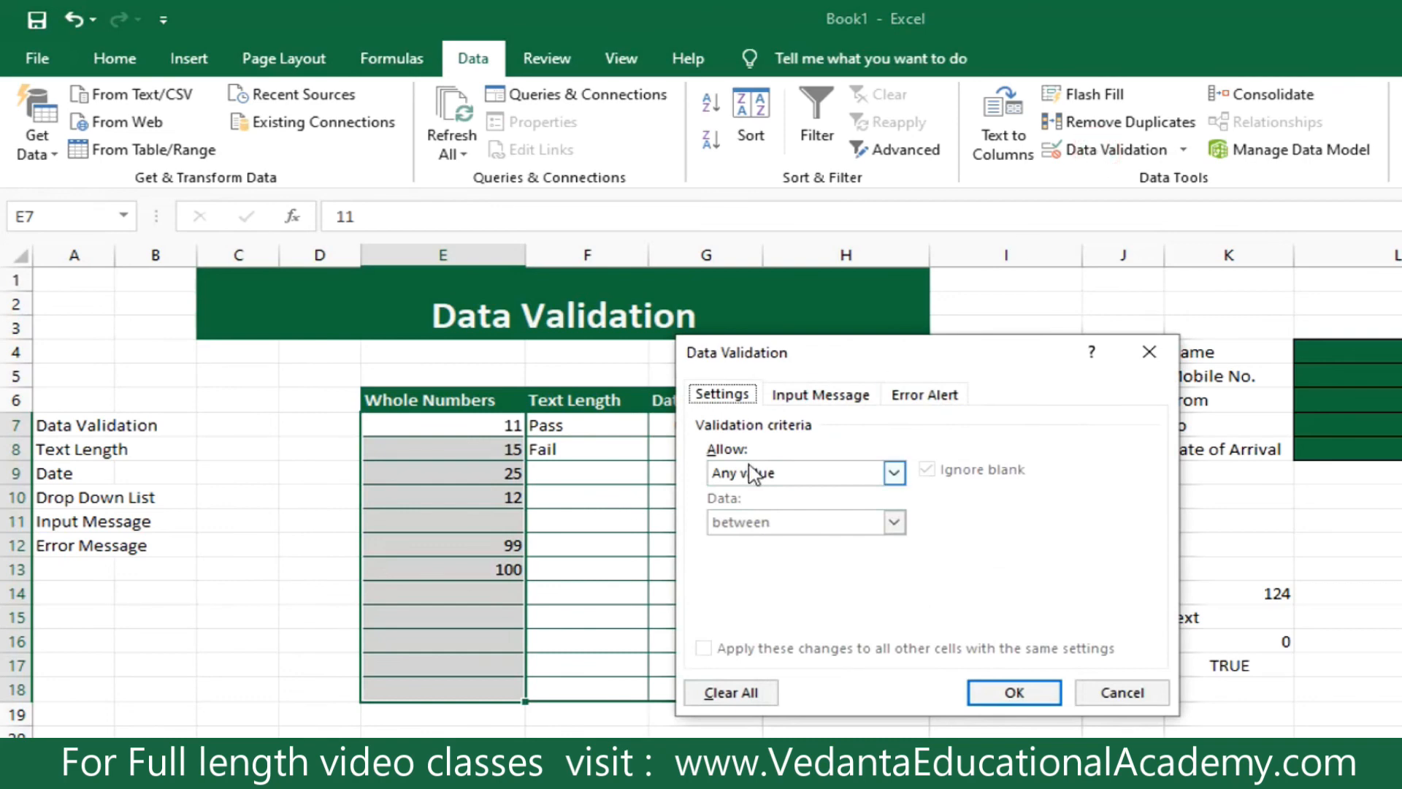
{"action": "left_click", "coordinate": [778, 472]}
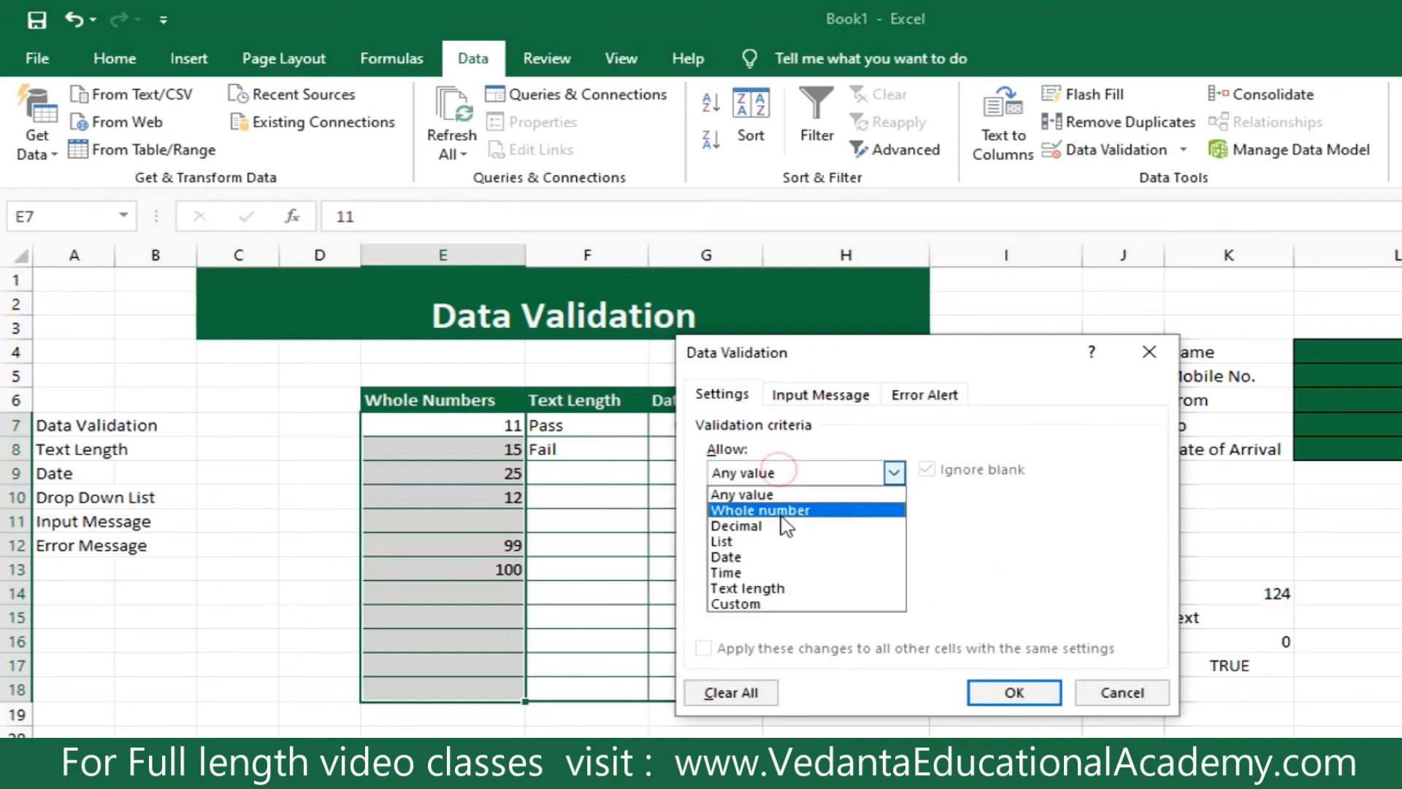
{"action": "left_click", "coordinate": [777, 509]}
{"action": "left_click", "coordinate": [794, 475]}
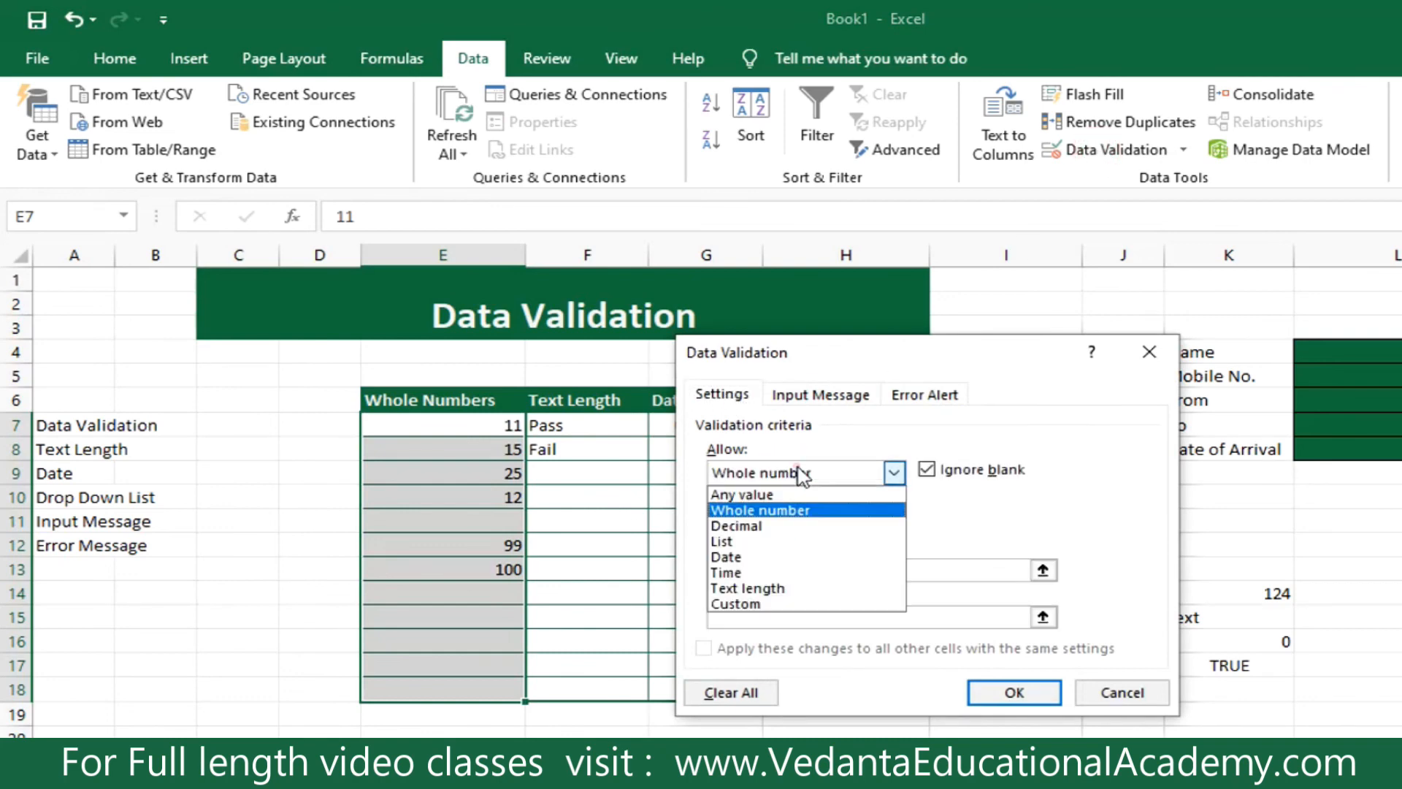
{"action": "left_click", "coordinate": [778, 493]}
{"action": "left_click", "coordinate": [1014, 691]}
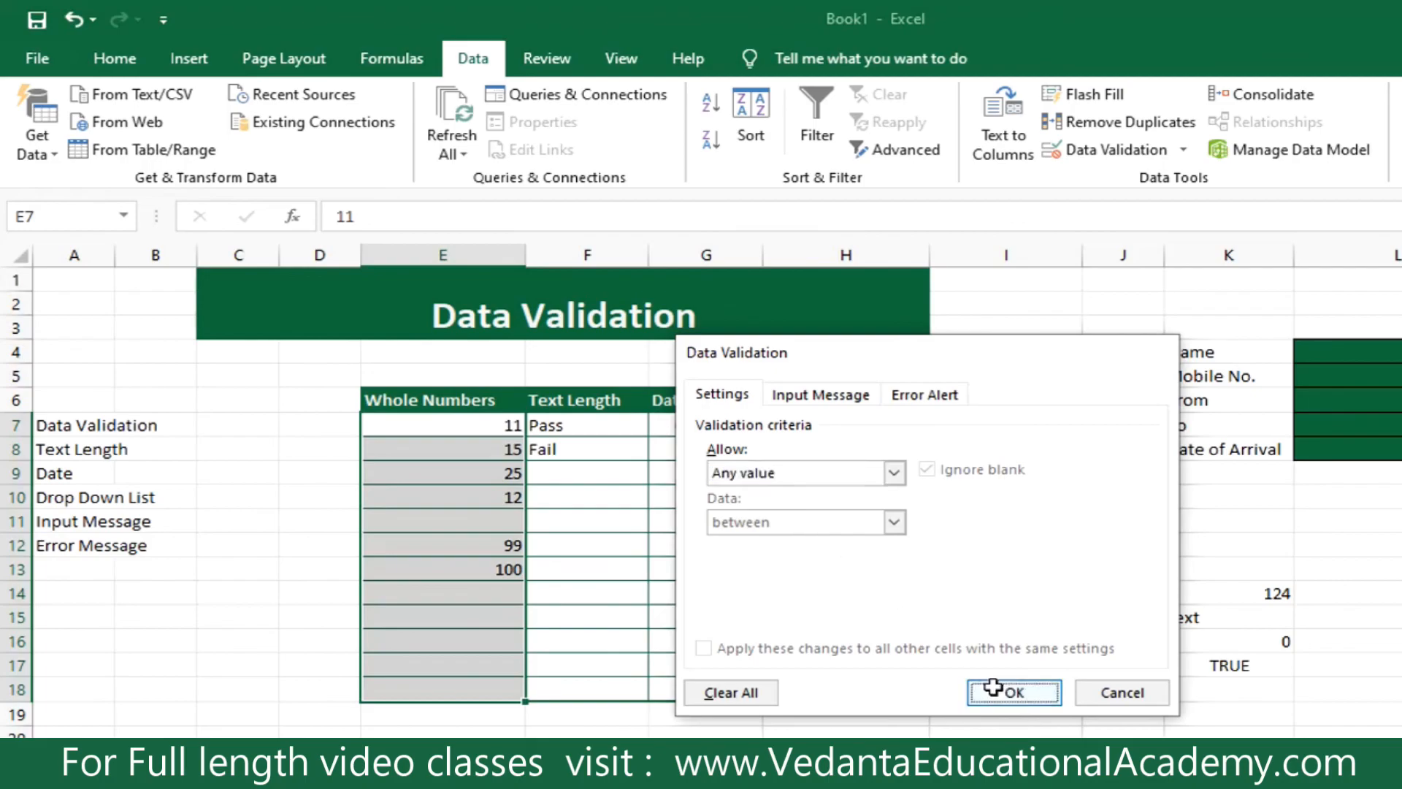